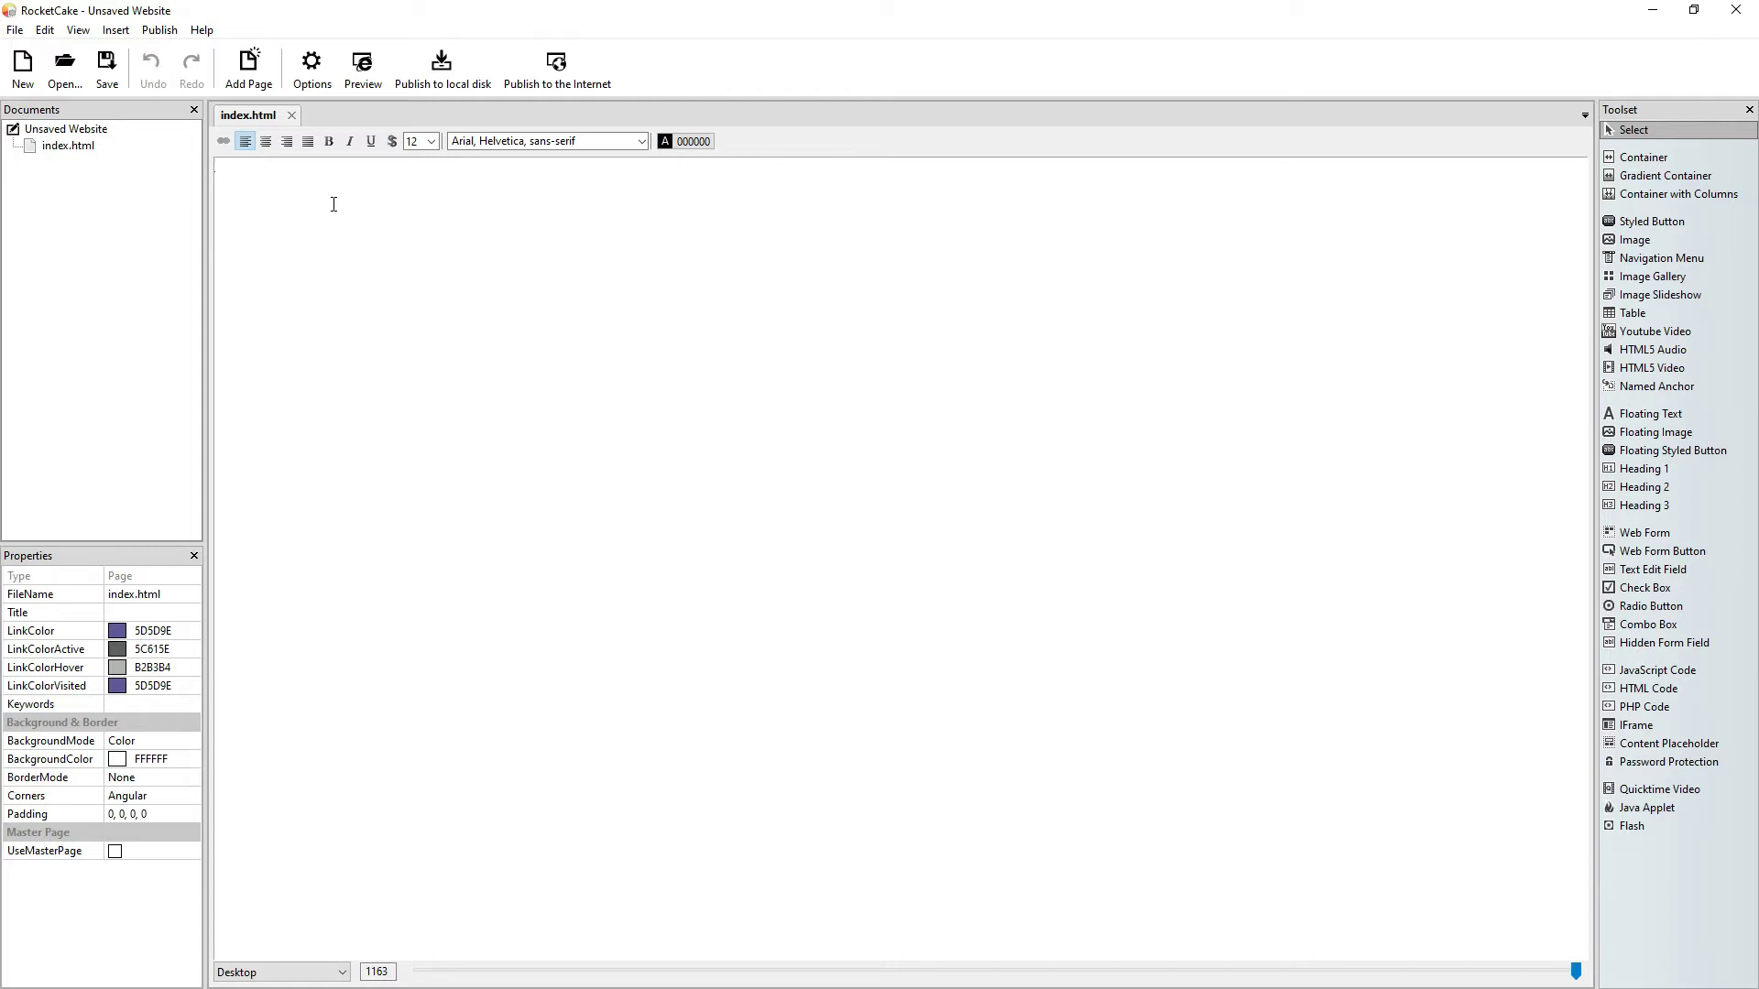
Bring Total Commander up over the empty RocketCake editor with Alt+Tab.
key("alt+Tab")
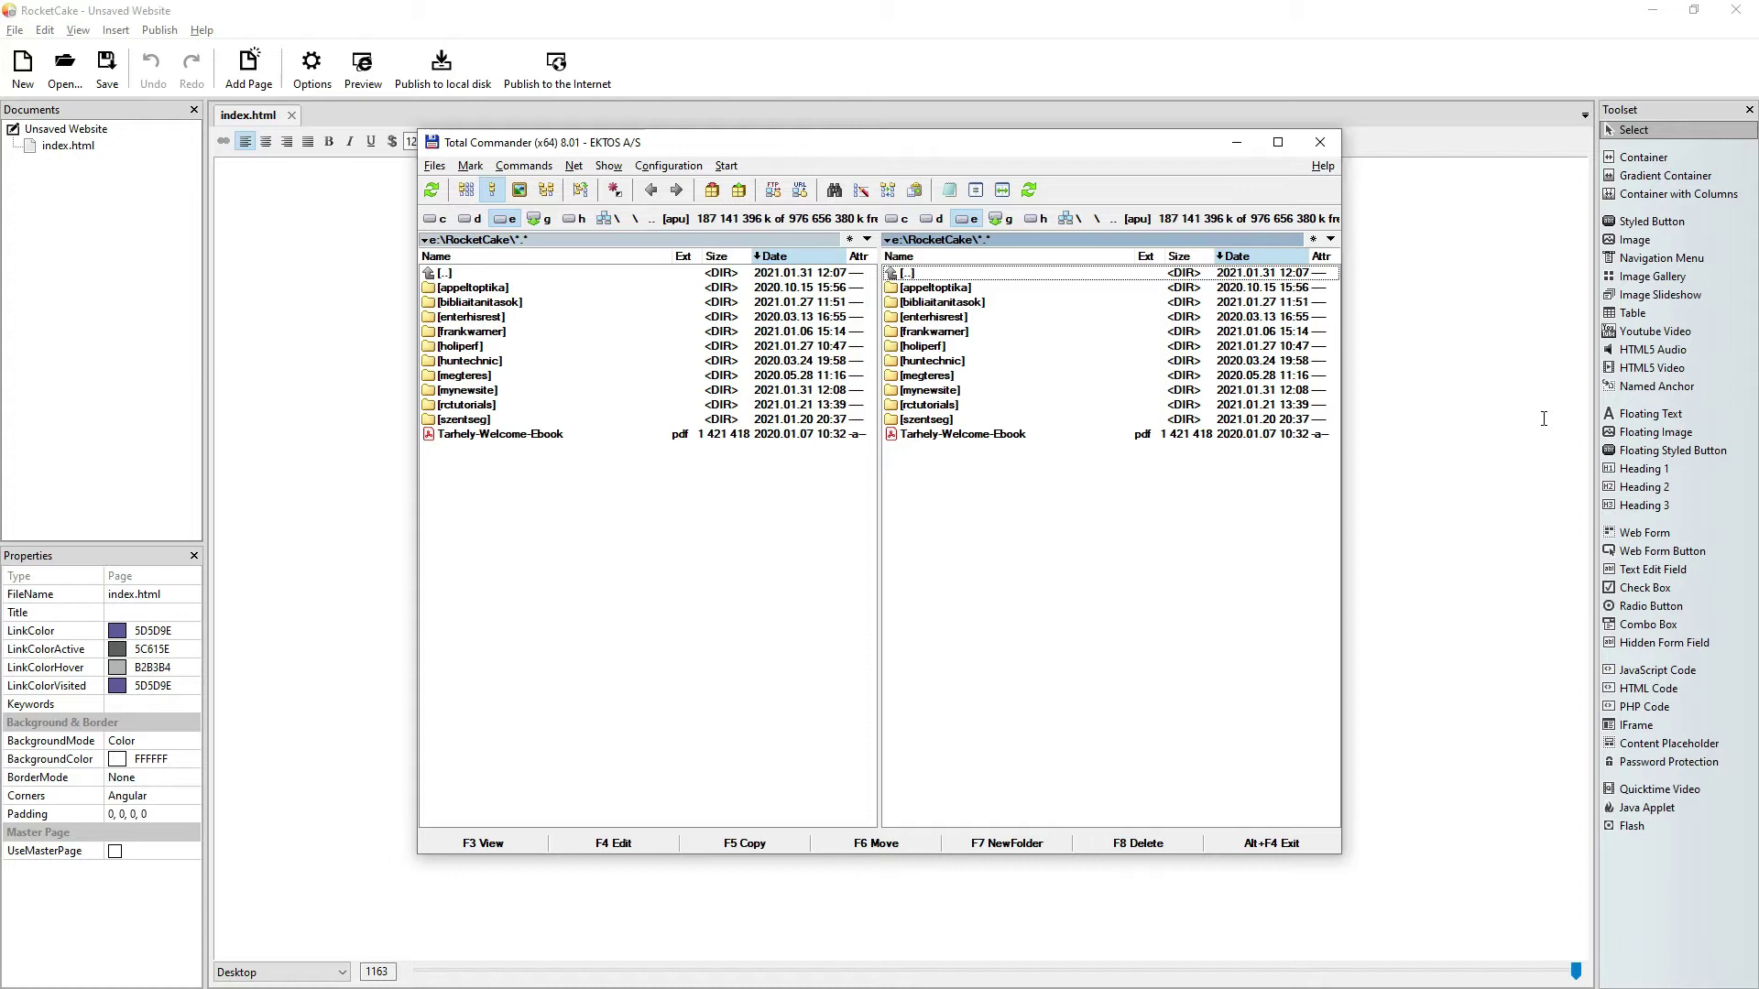
Create a mynewsite folder in e:\RocketCake from the right panel and open it.
left_click(1036, 366)
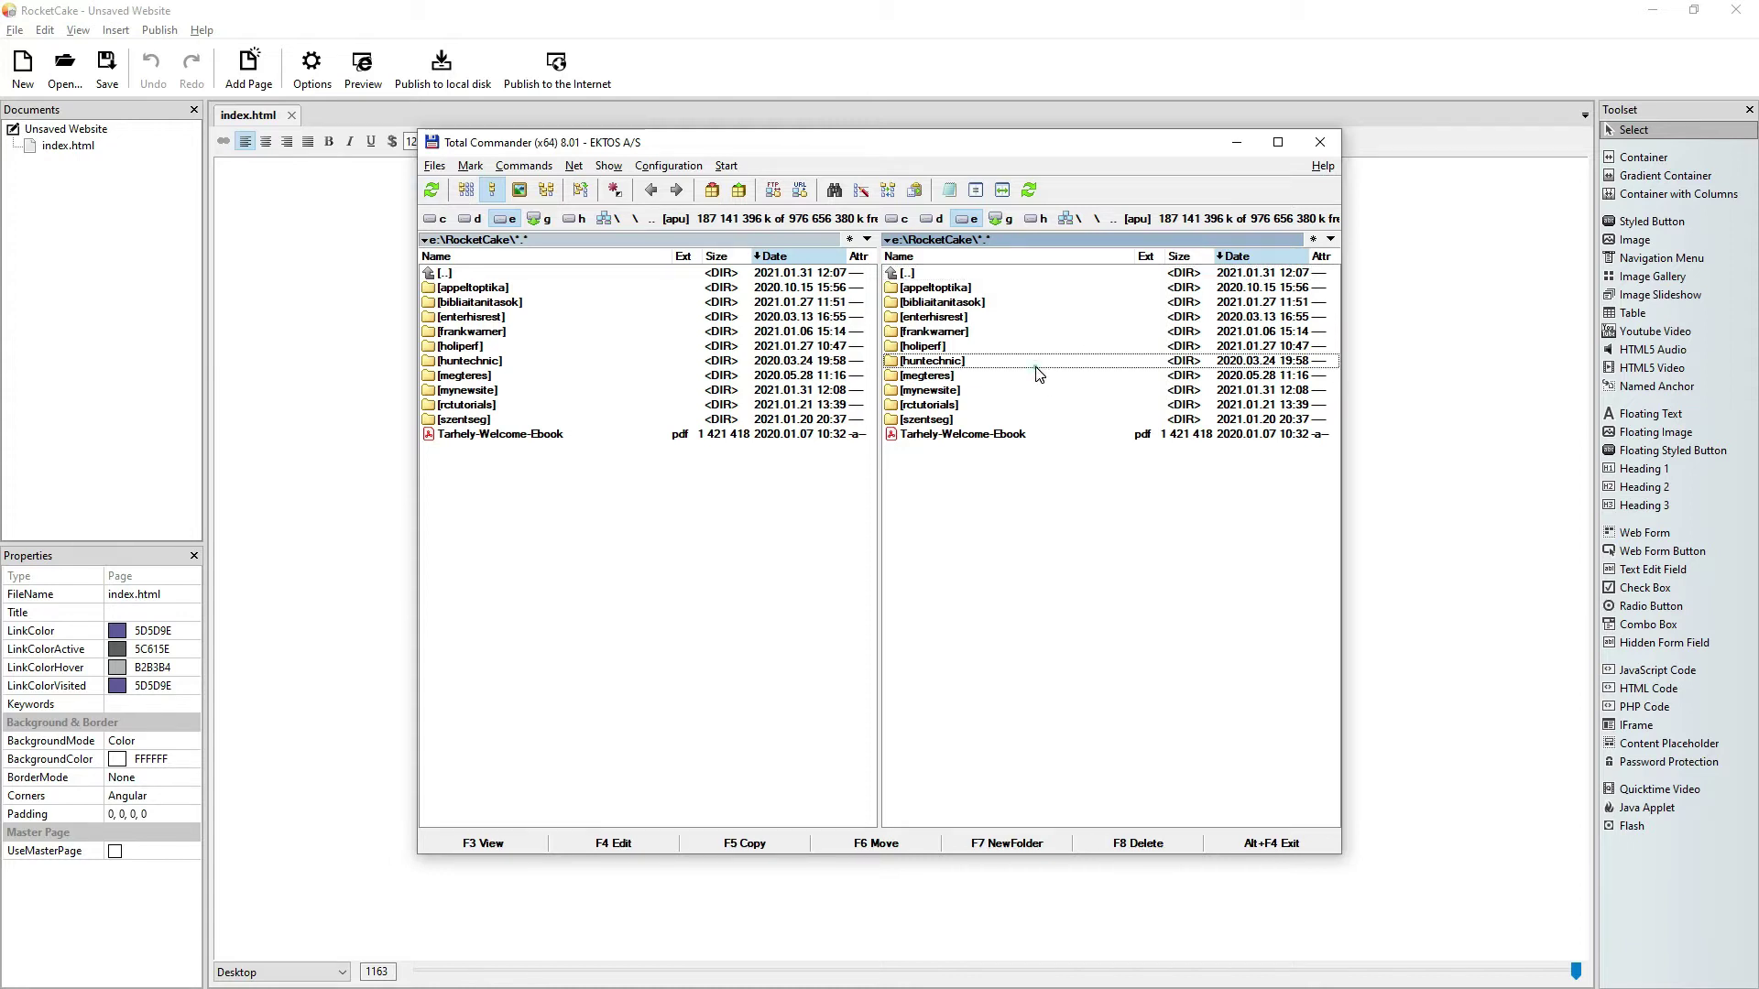
left_click(998, 847)
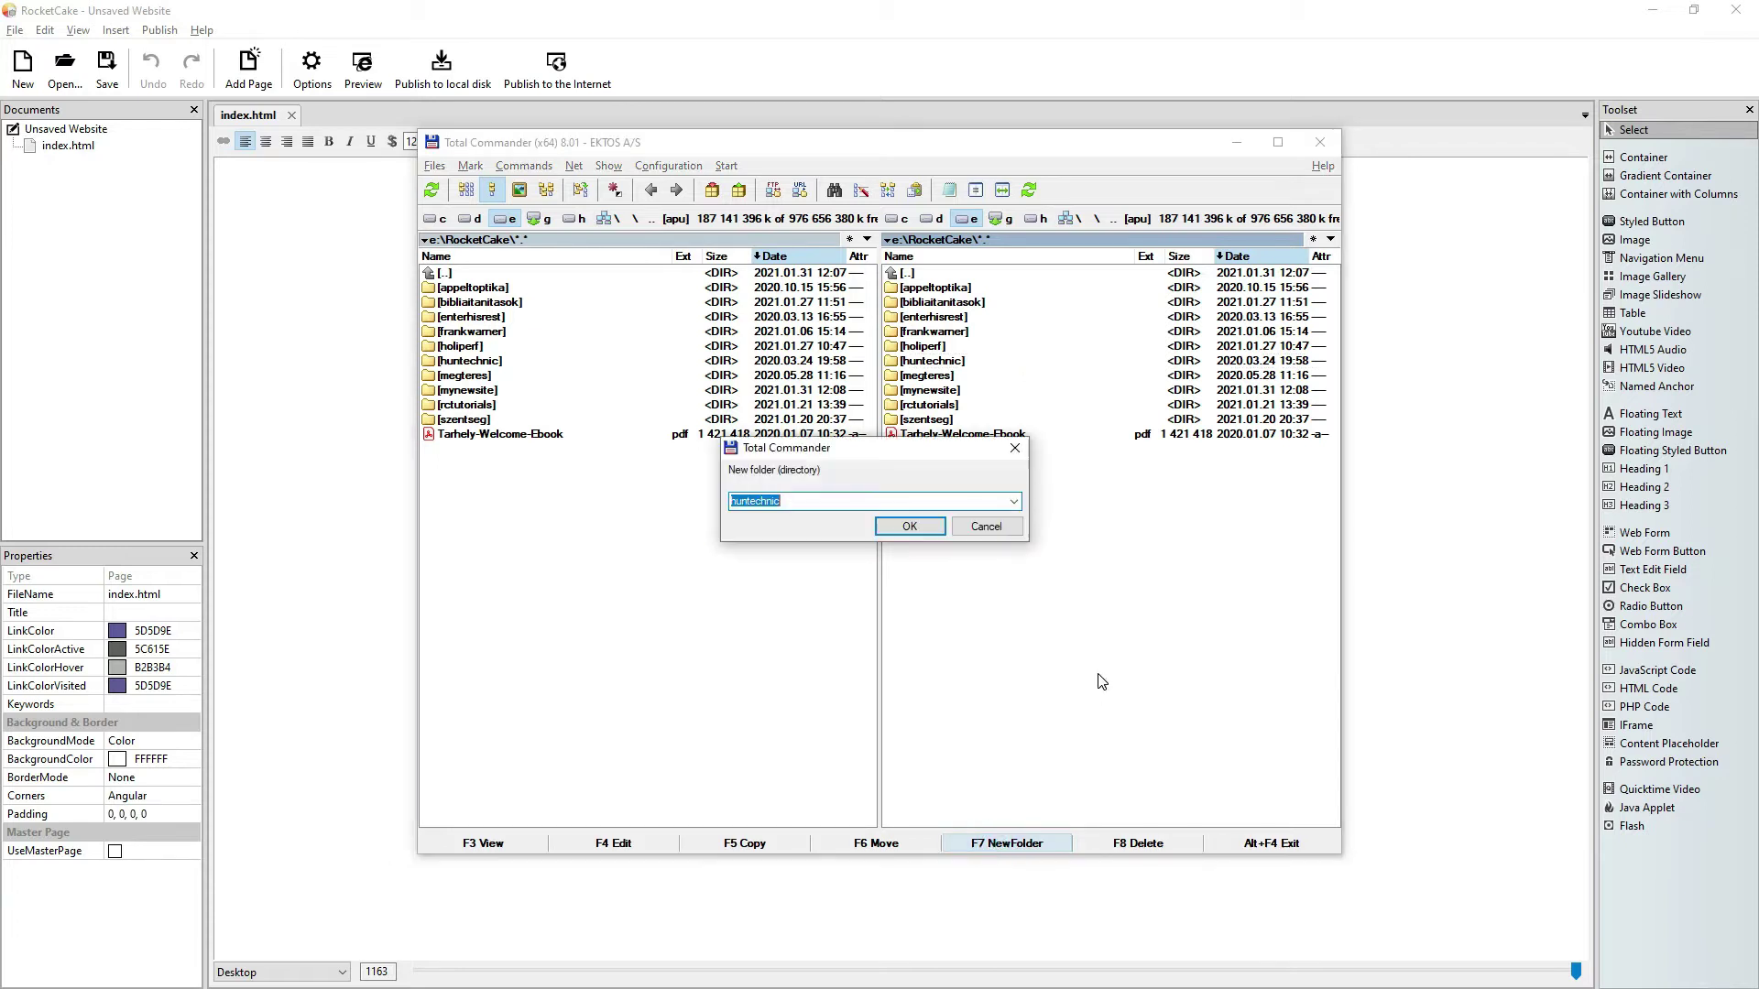
type("mynewsite")
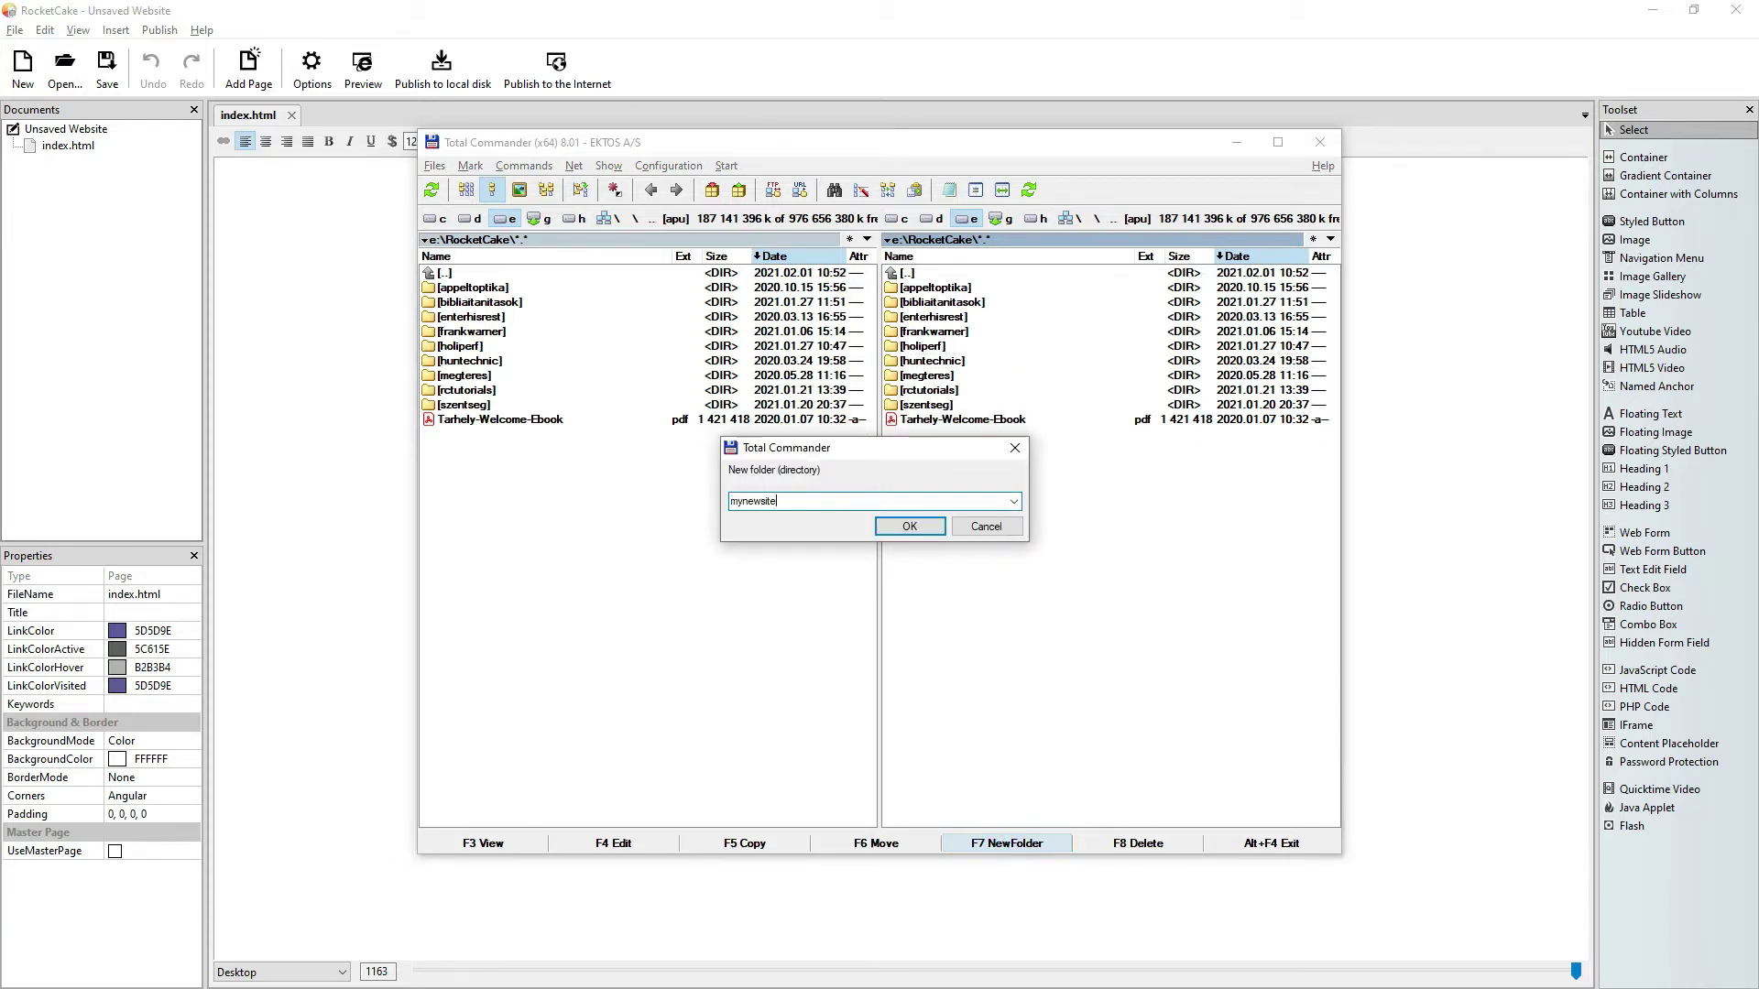
key("Return")
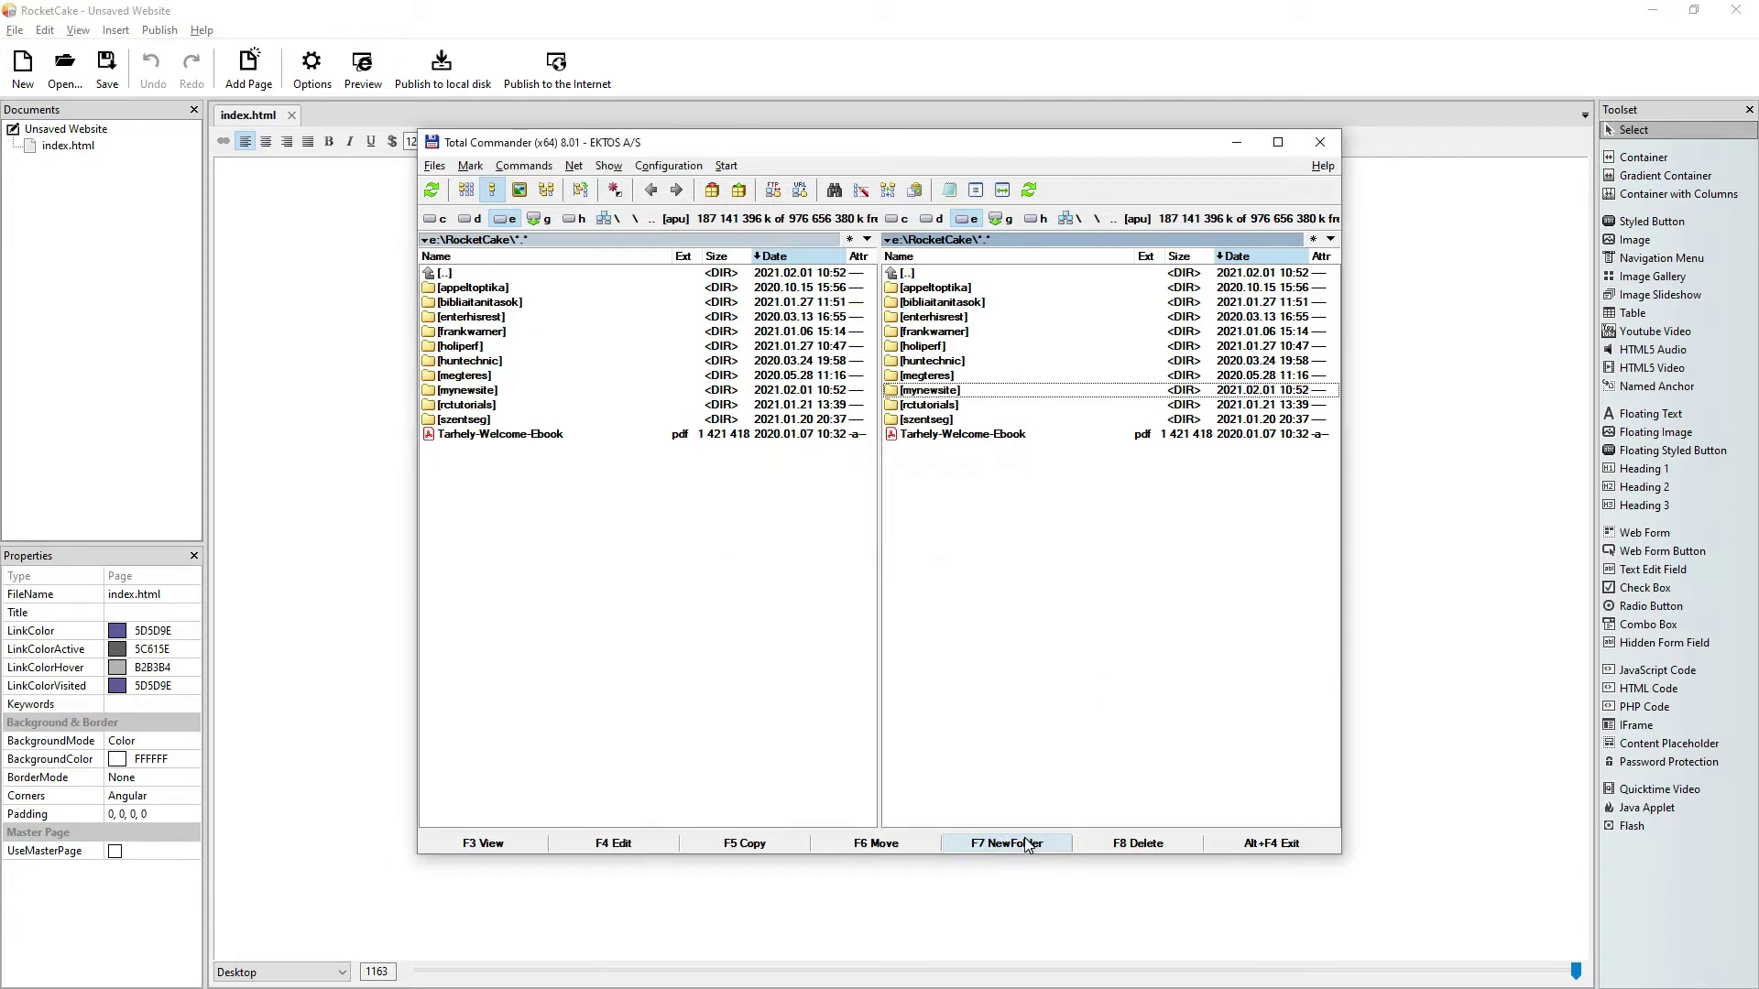
key("Return")
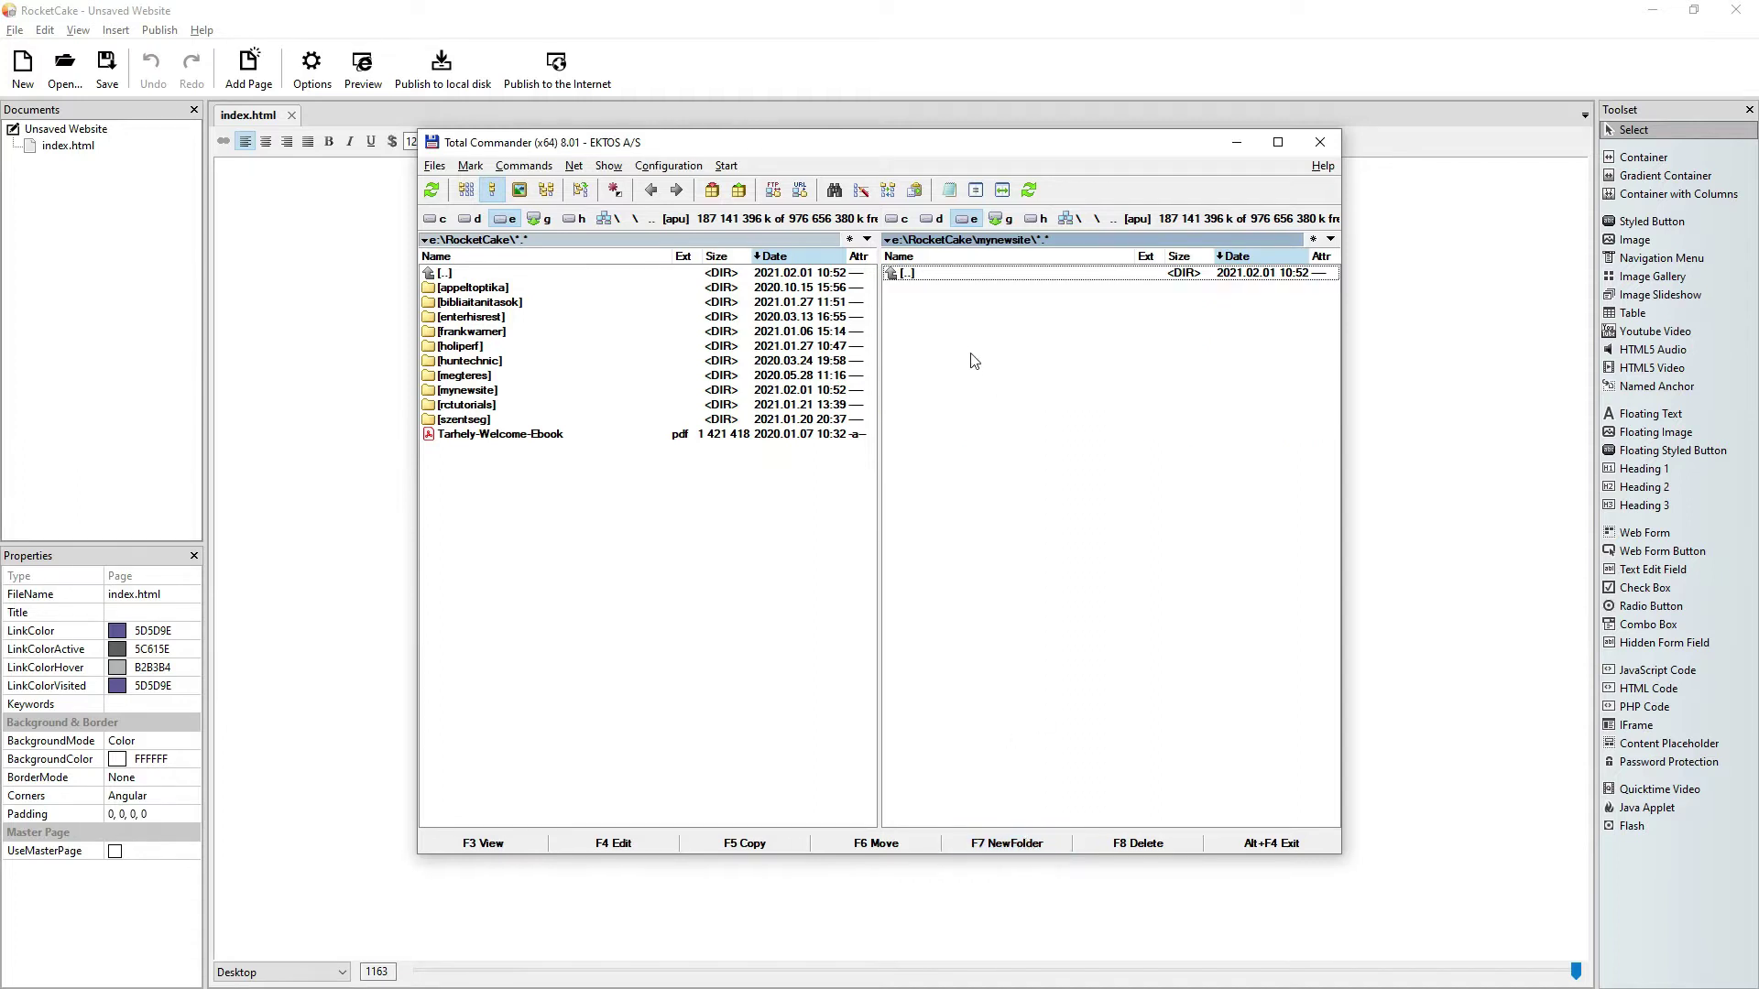
Create assets and www subfolders inside mynewsite, then minimize Total Commander.
left_click(1007, 843)
type("ass")
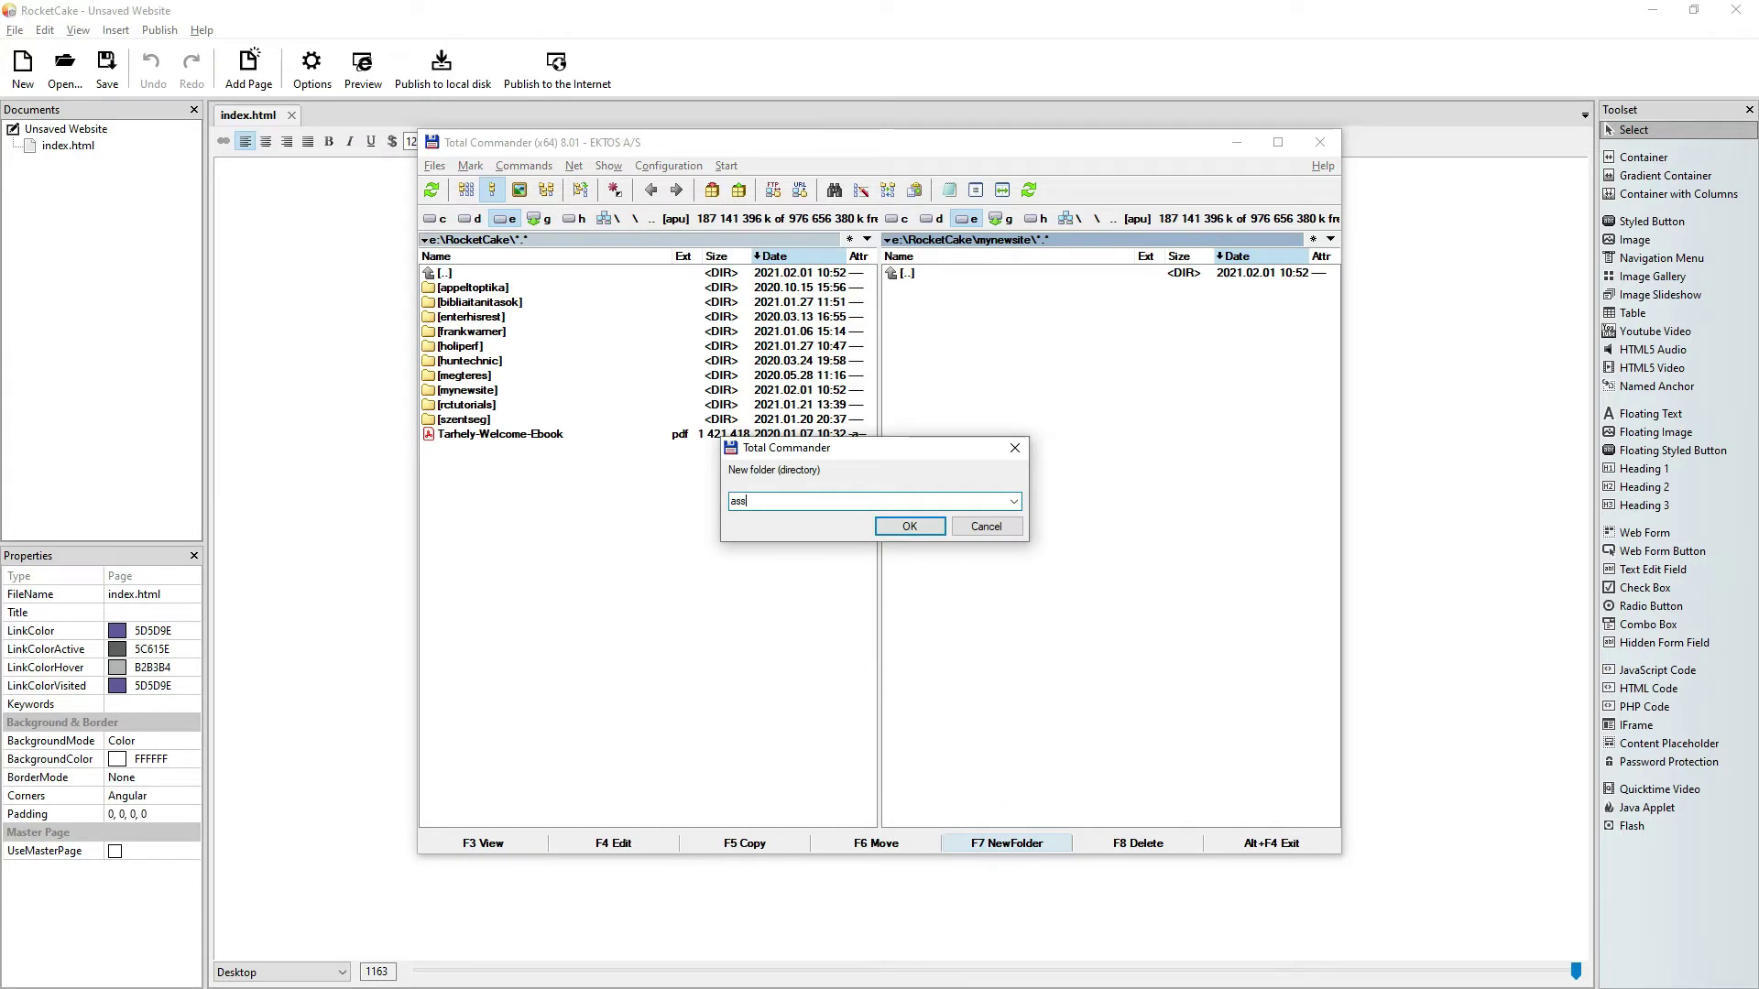
type("ets")
key("Return")
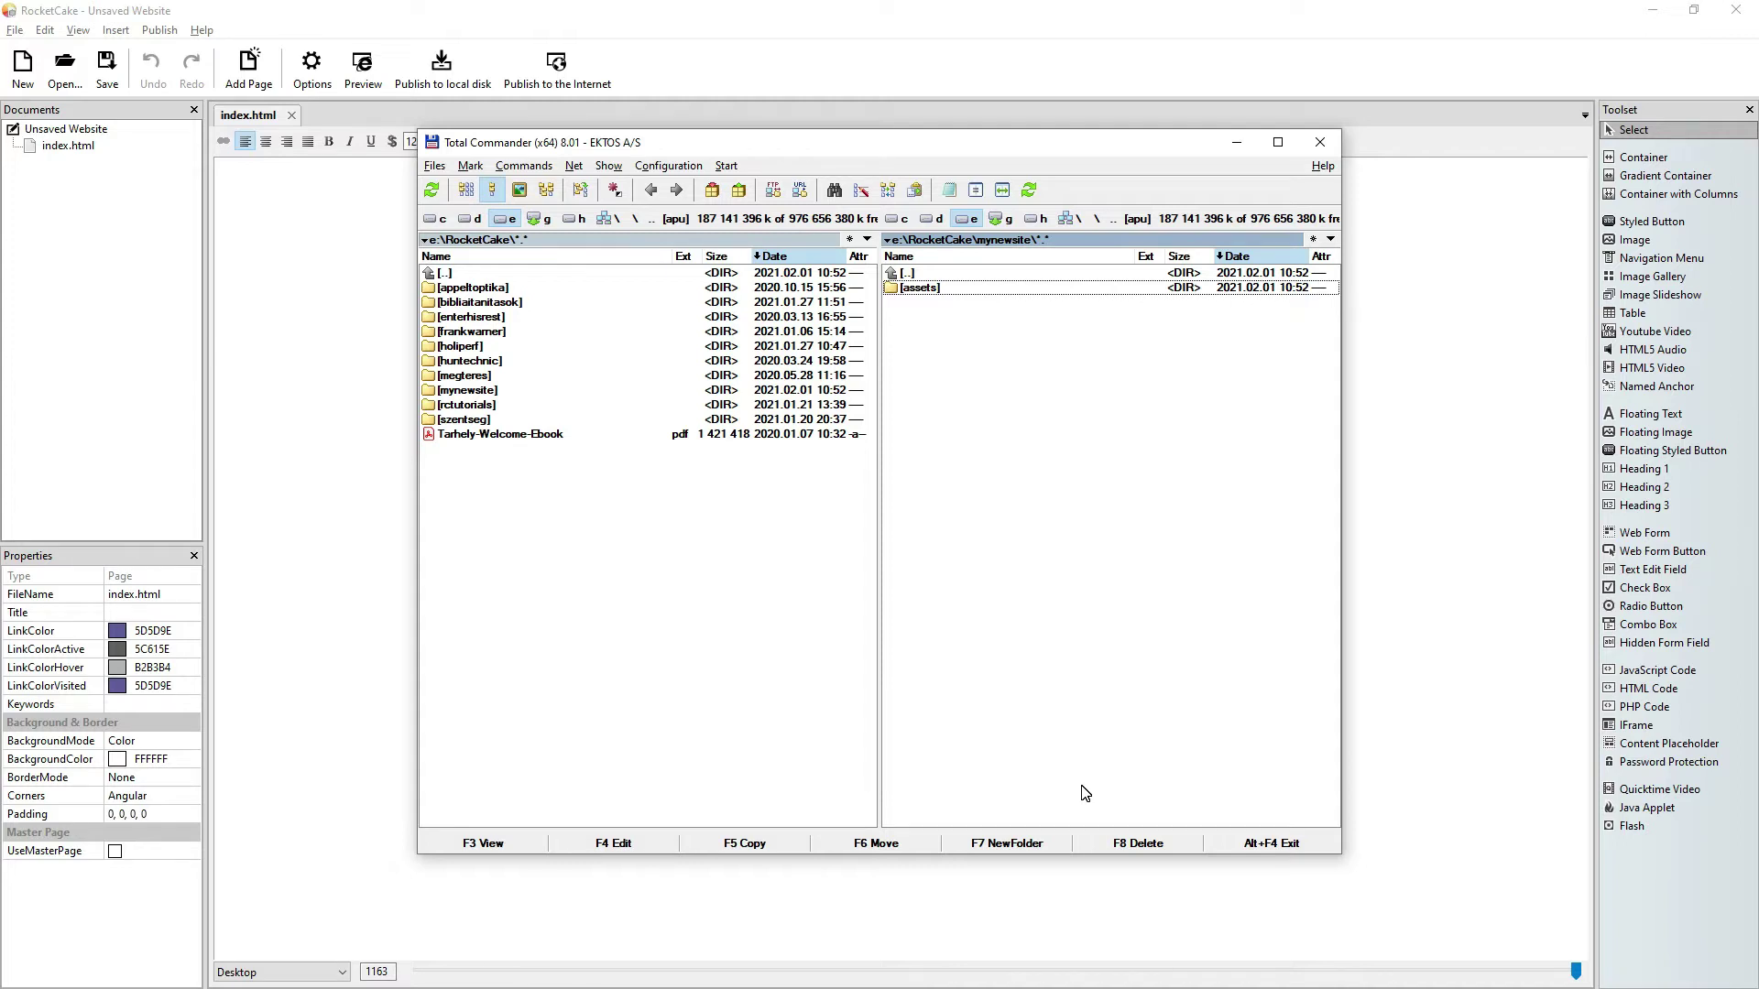
left_click(988, 841)
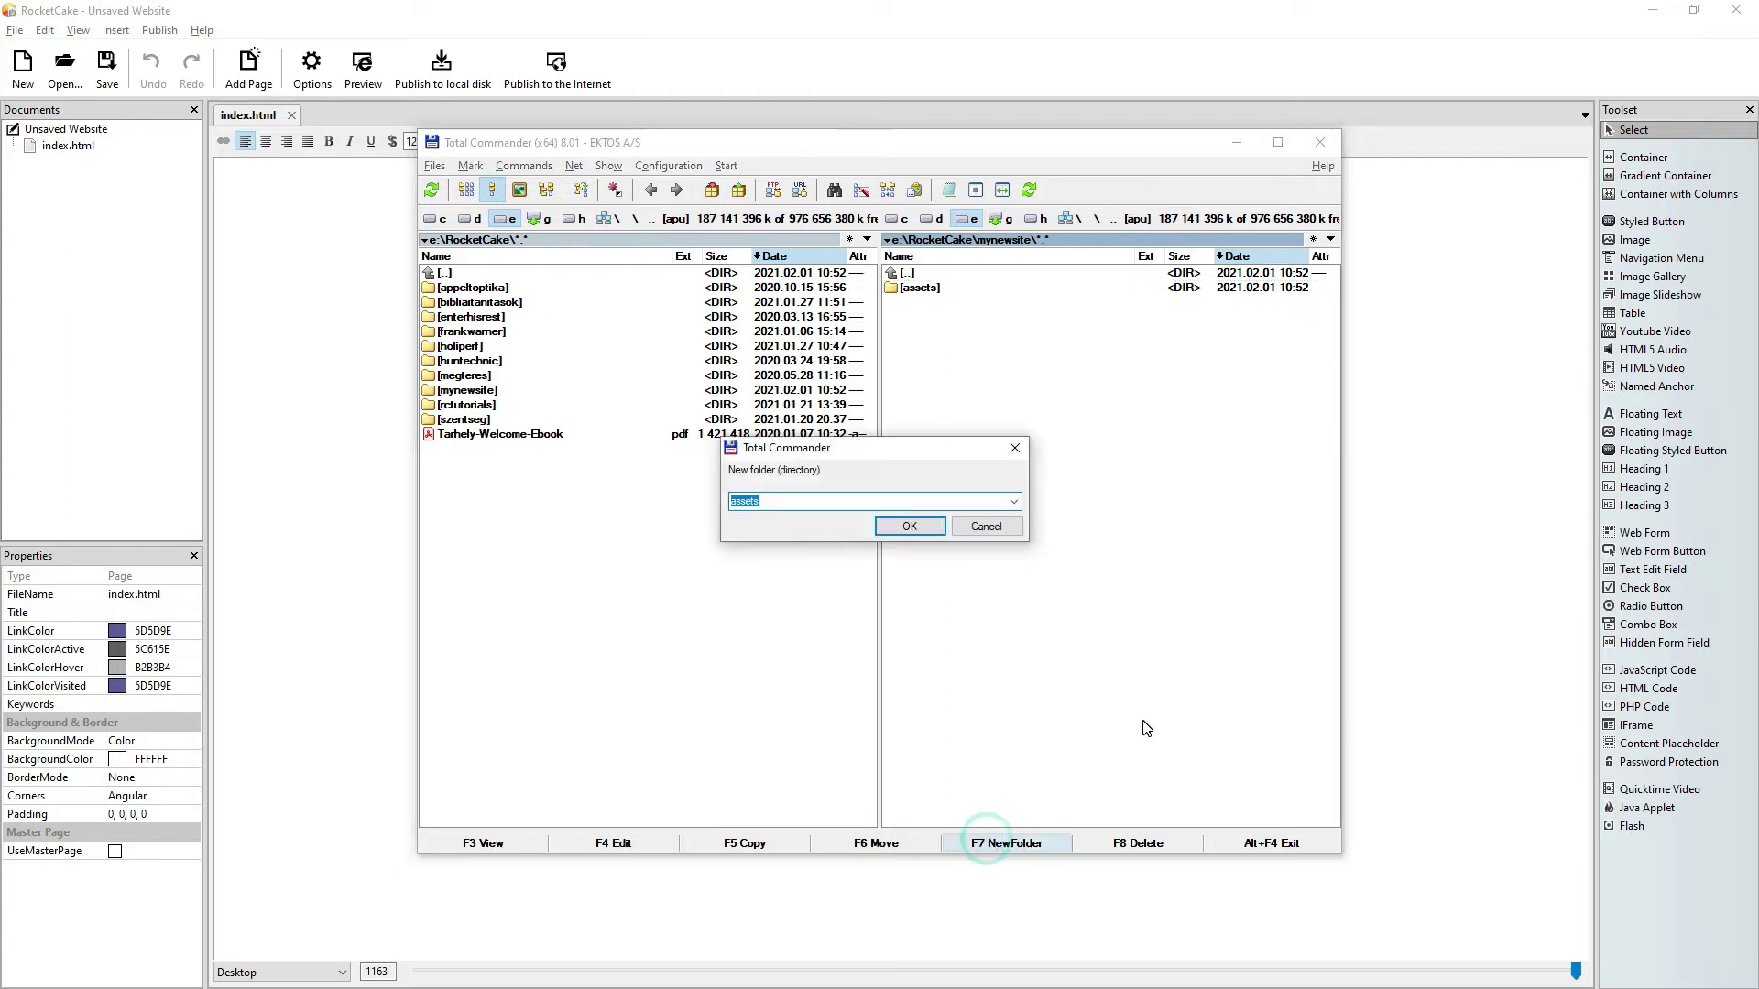
type("www")
key("Return")
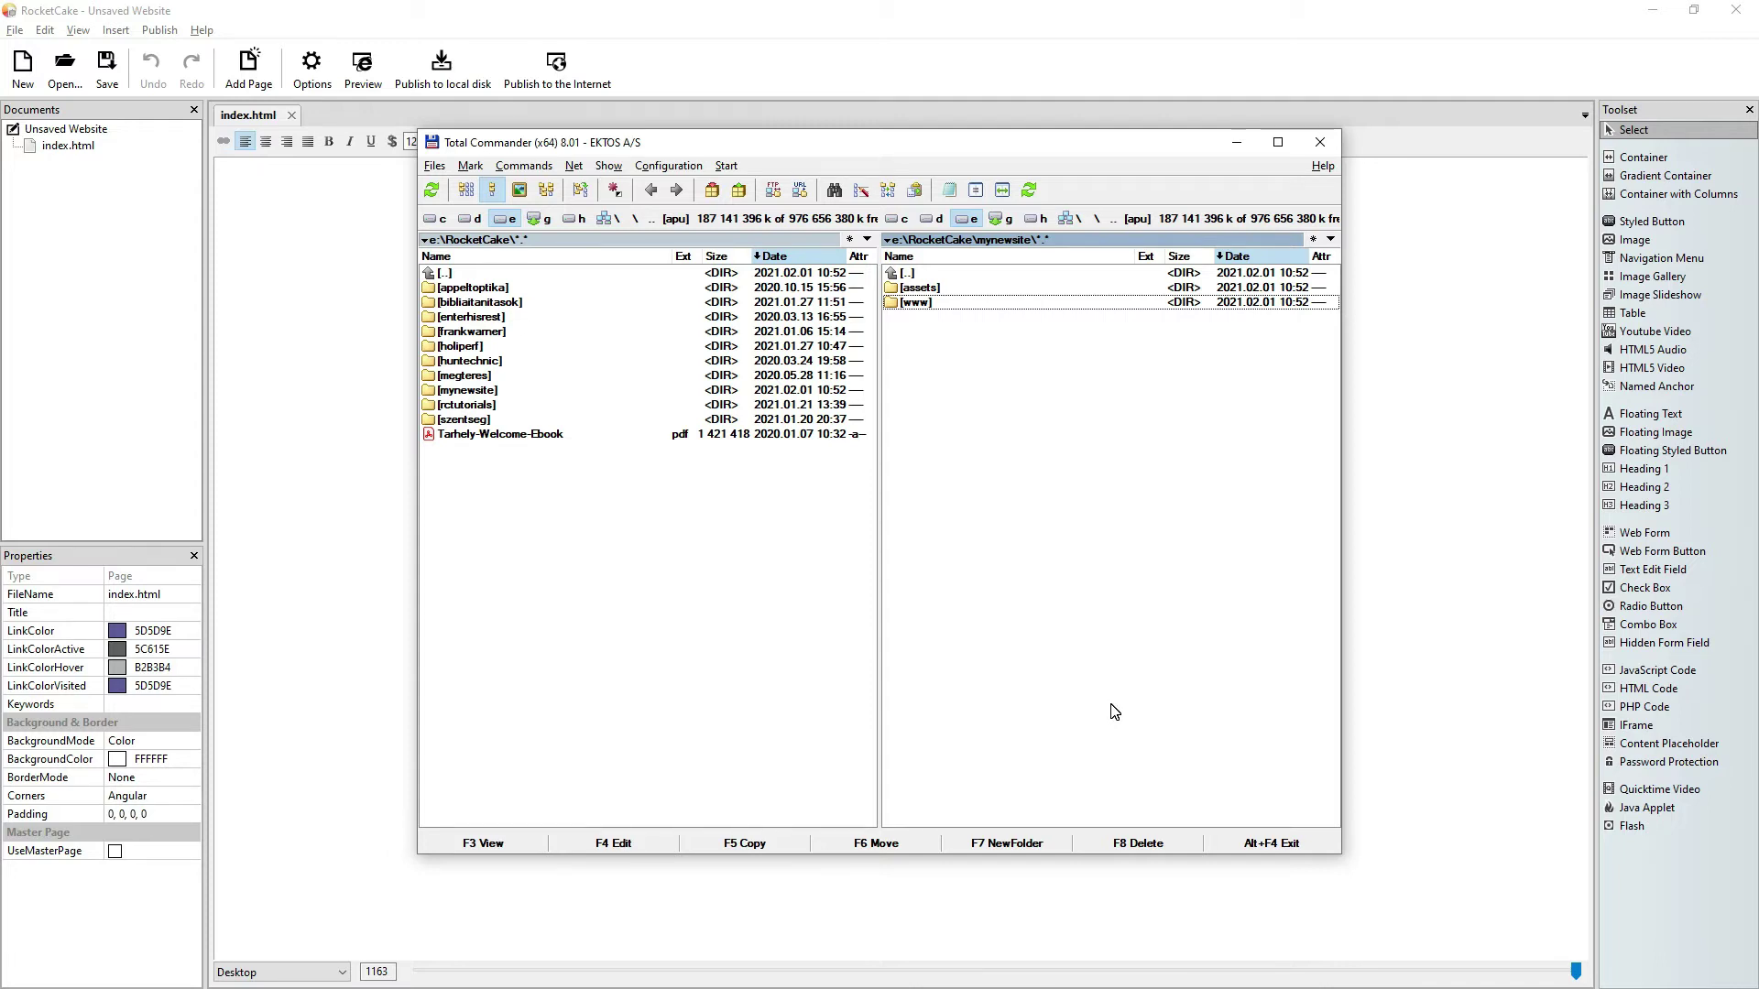
left_click(1234, 141)
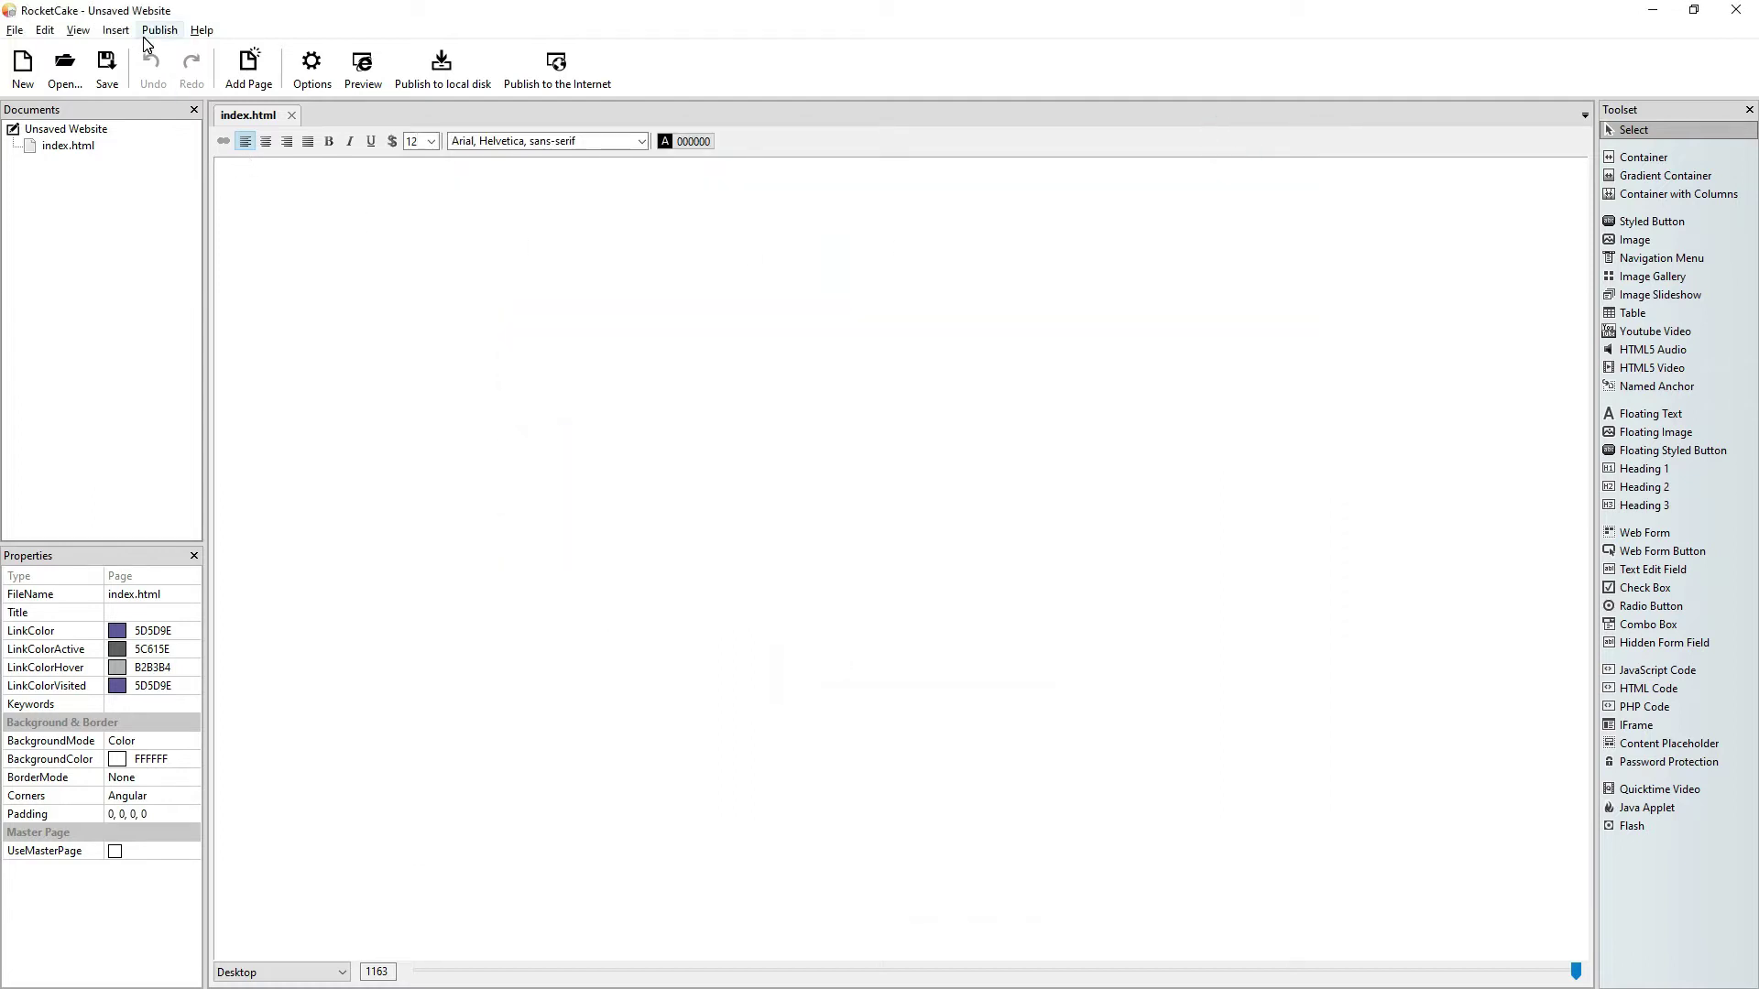
Change the image directory name in Options from rc_images to images.
left_click(307, 62)
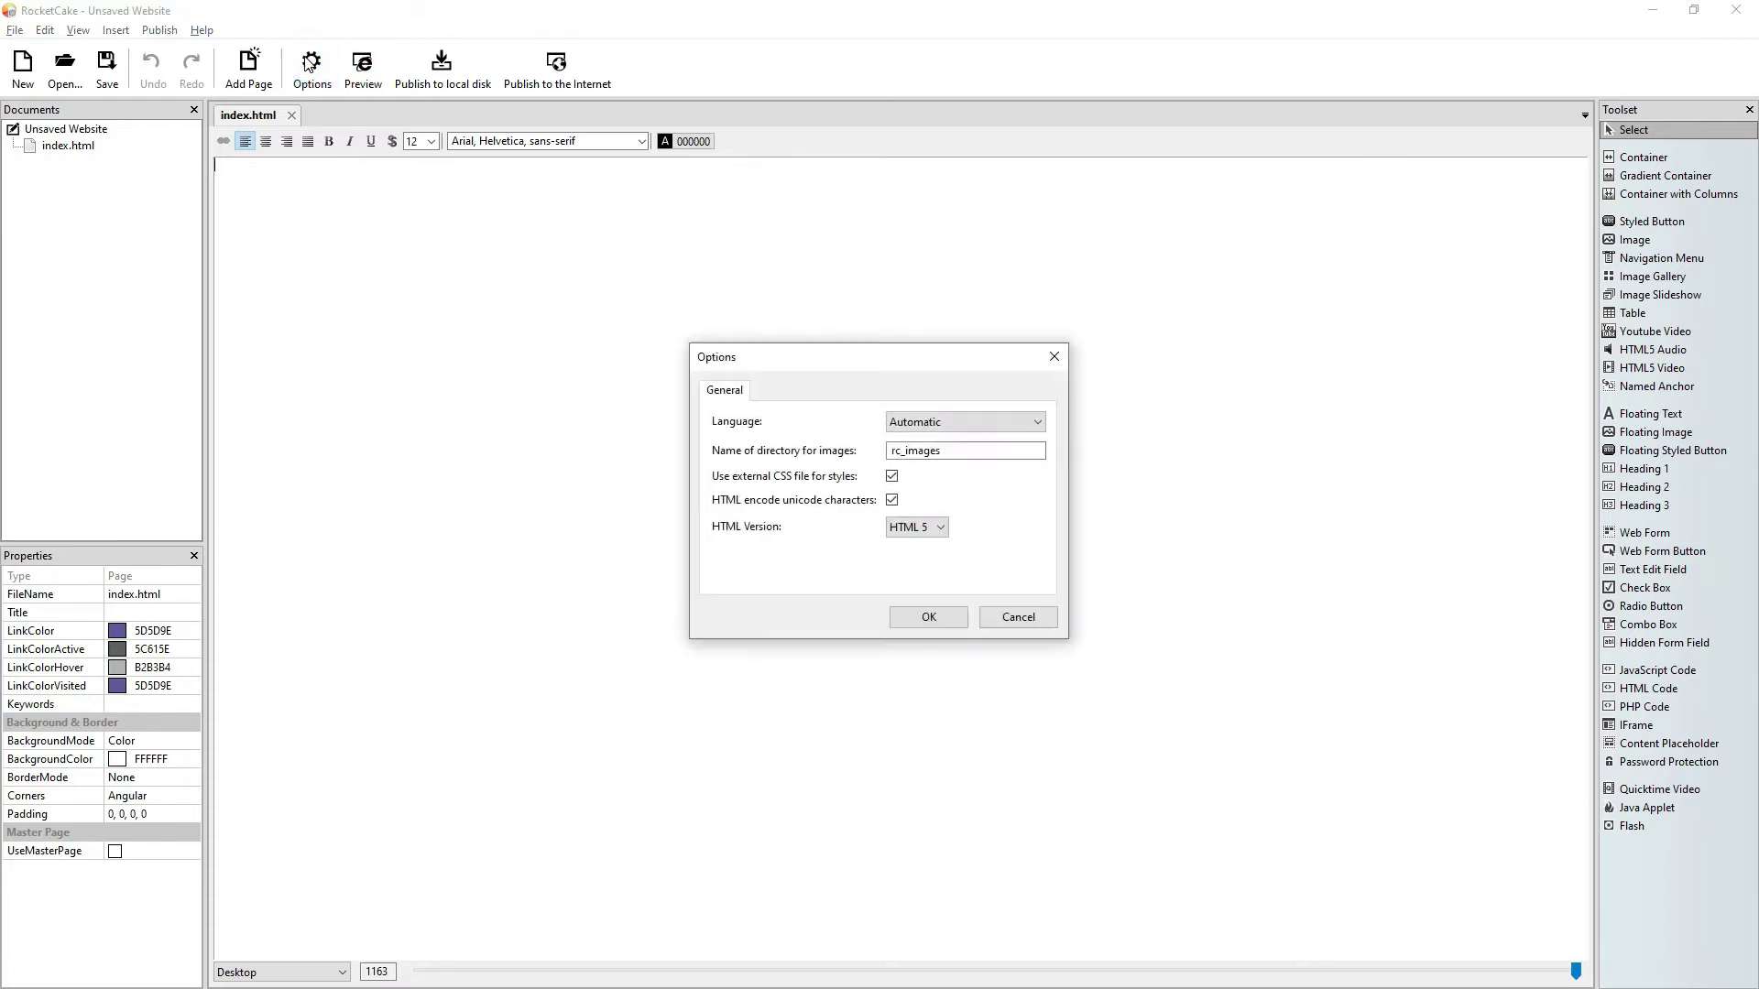
left_click(906, 451)
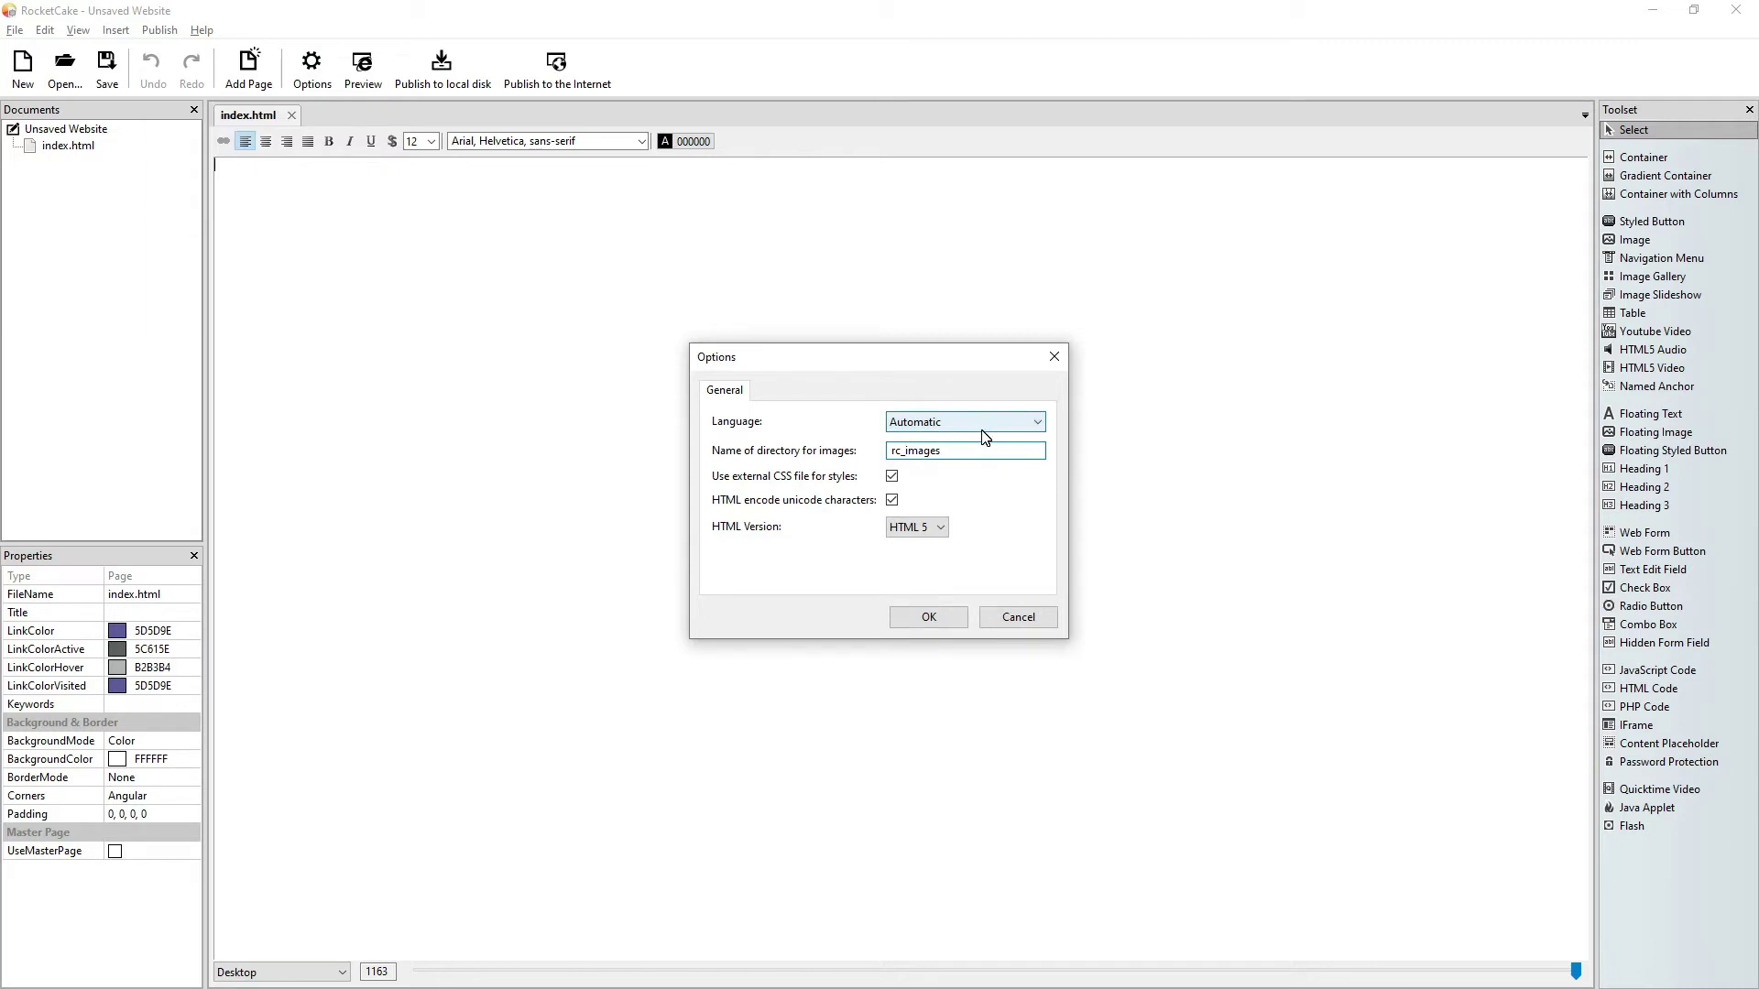
key("BackSpace")
key("BackSpace")
key("BackSpace")
left_click(936, 618)
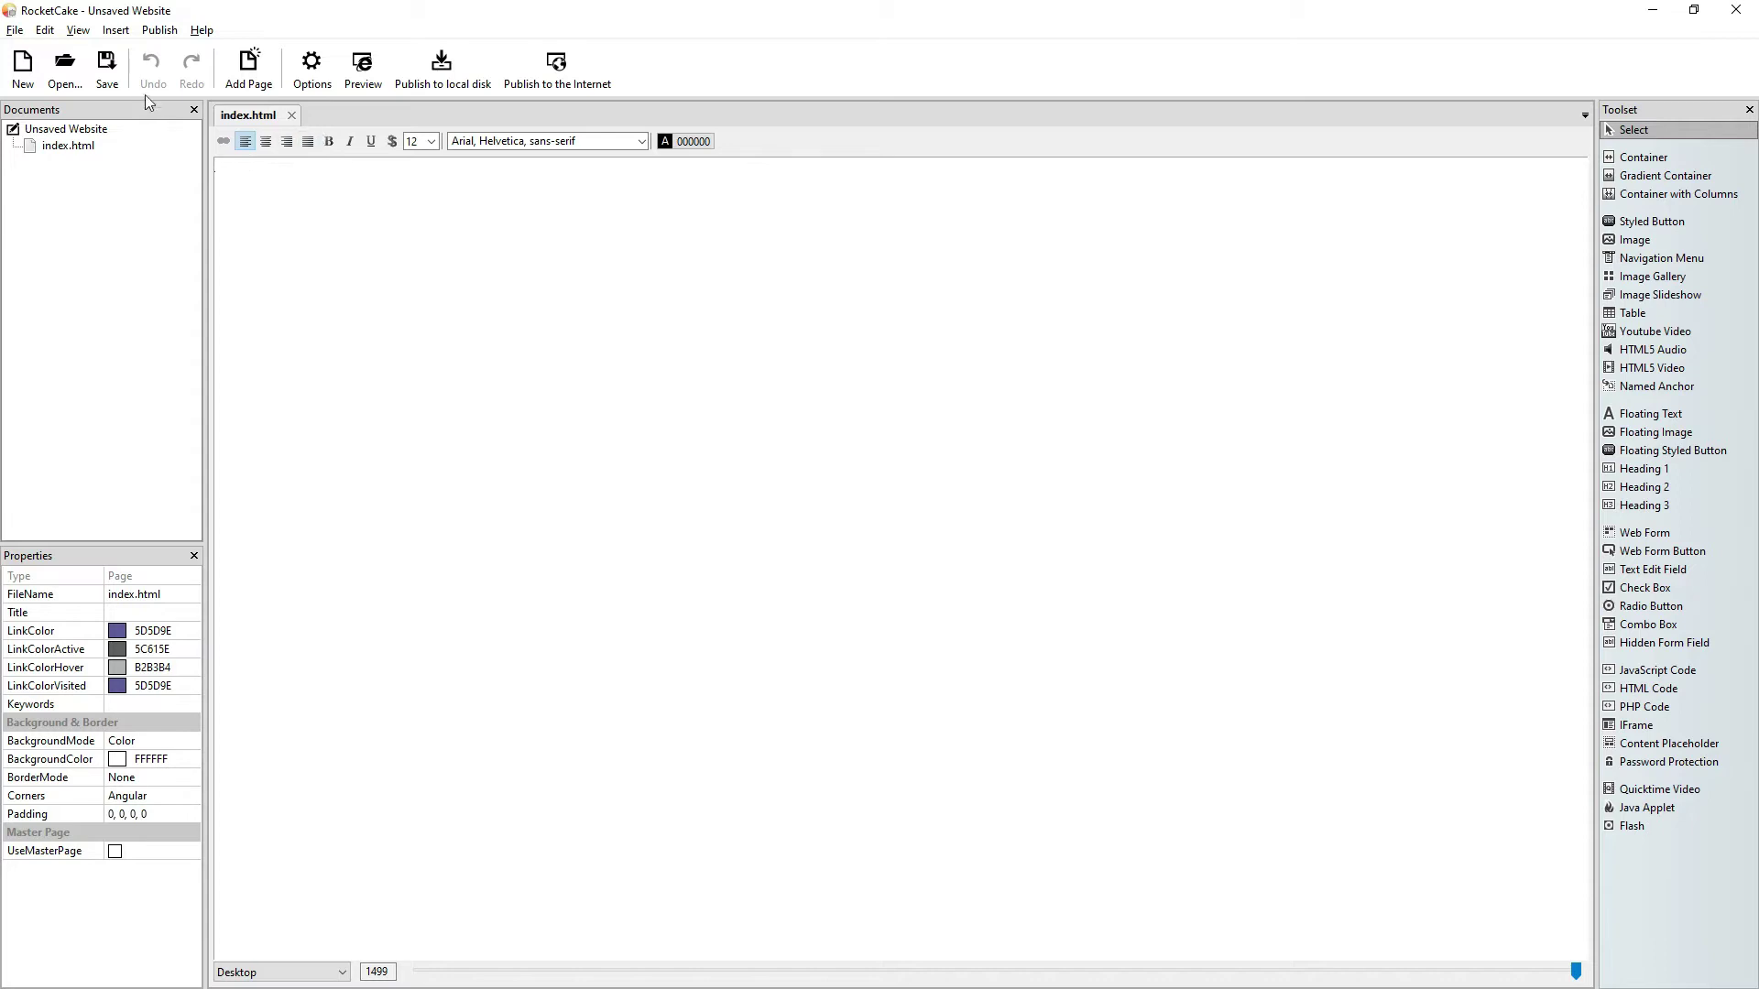
Save the project as mynewsite01.rcd in E:\RocketCake\mynewsite.
left_click(105, 62)
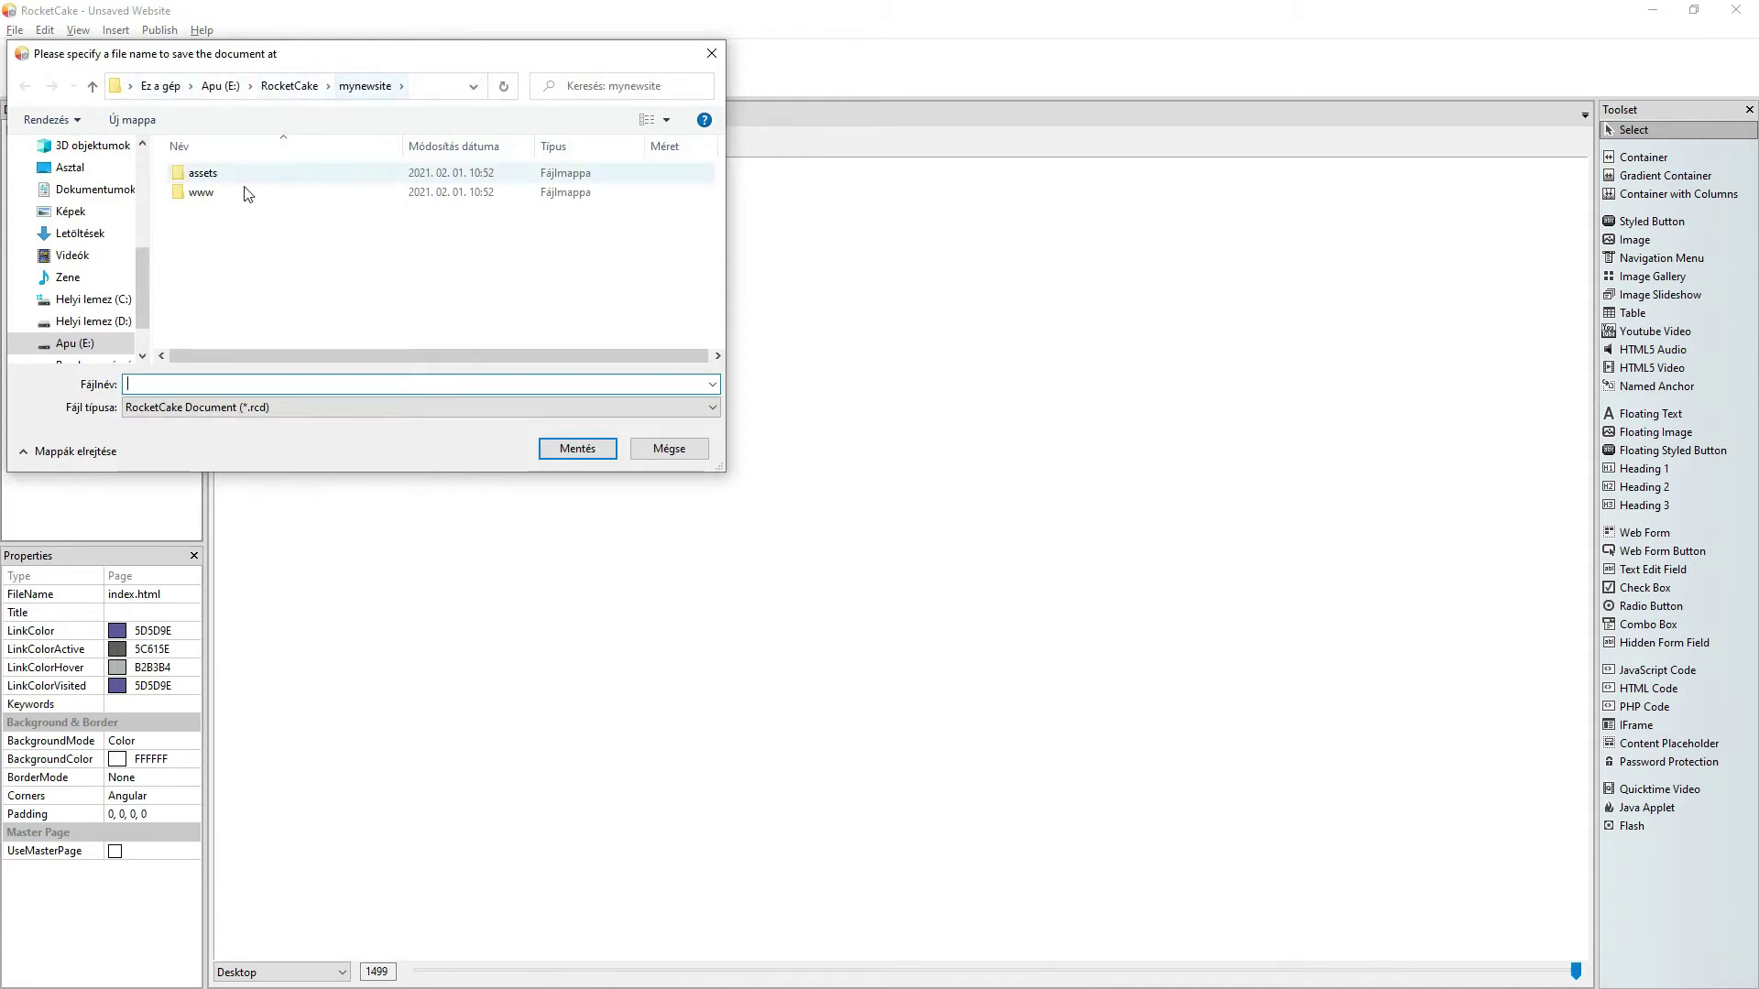
left_click(258, 384)
type("my")
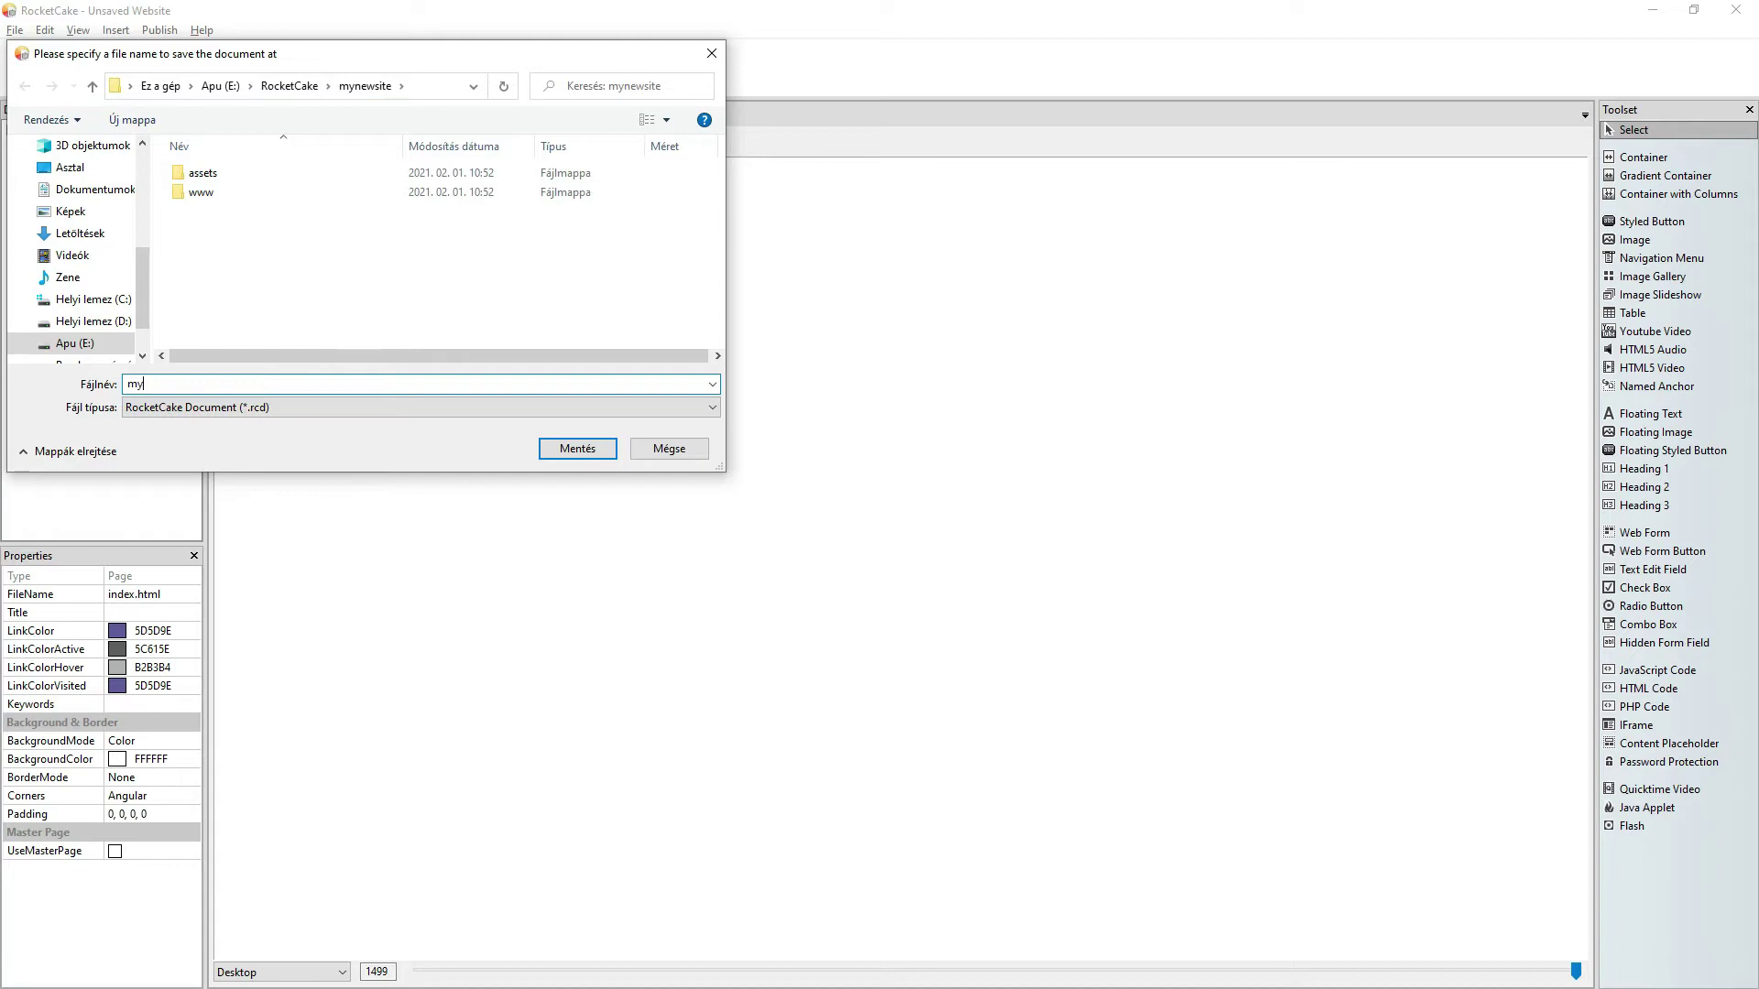
type("newsite01")
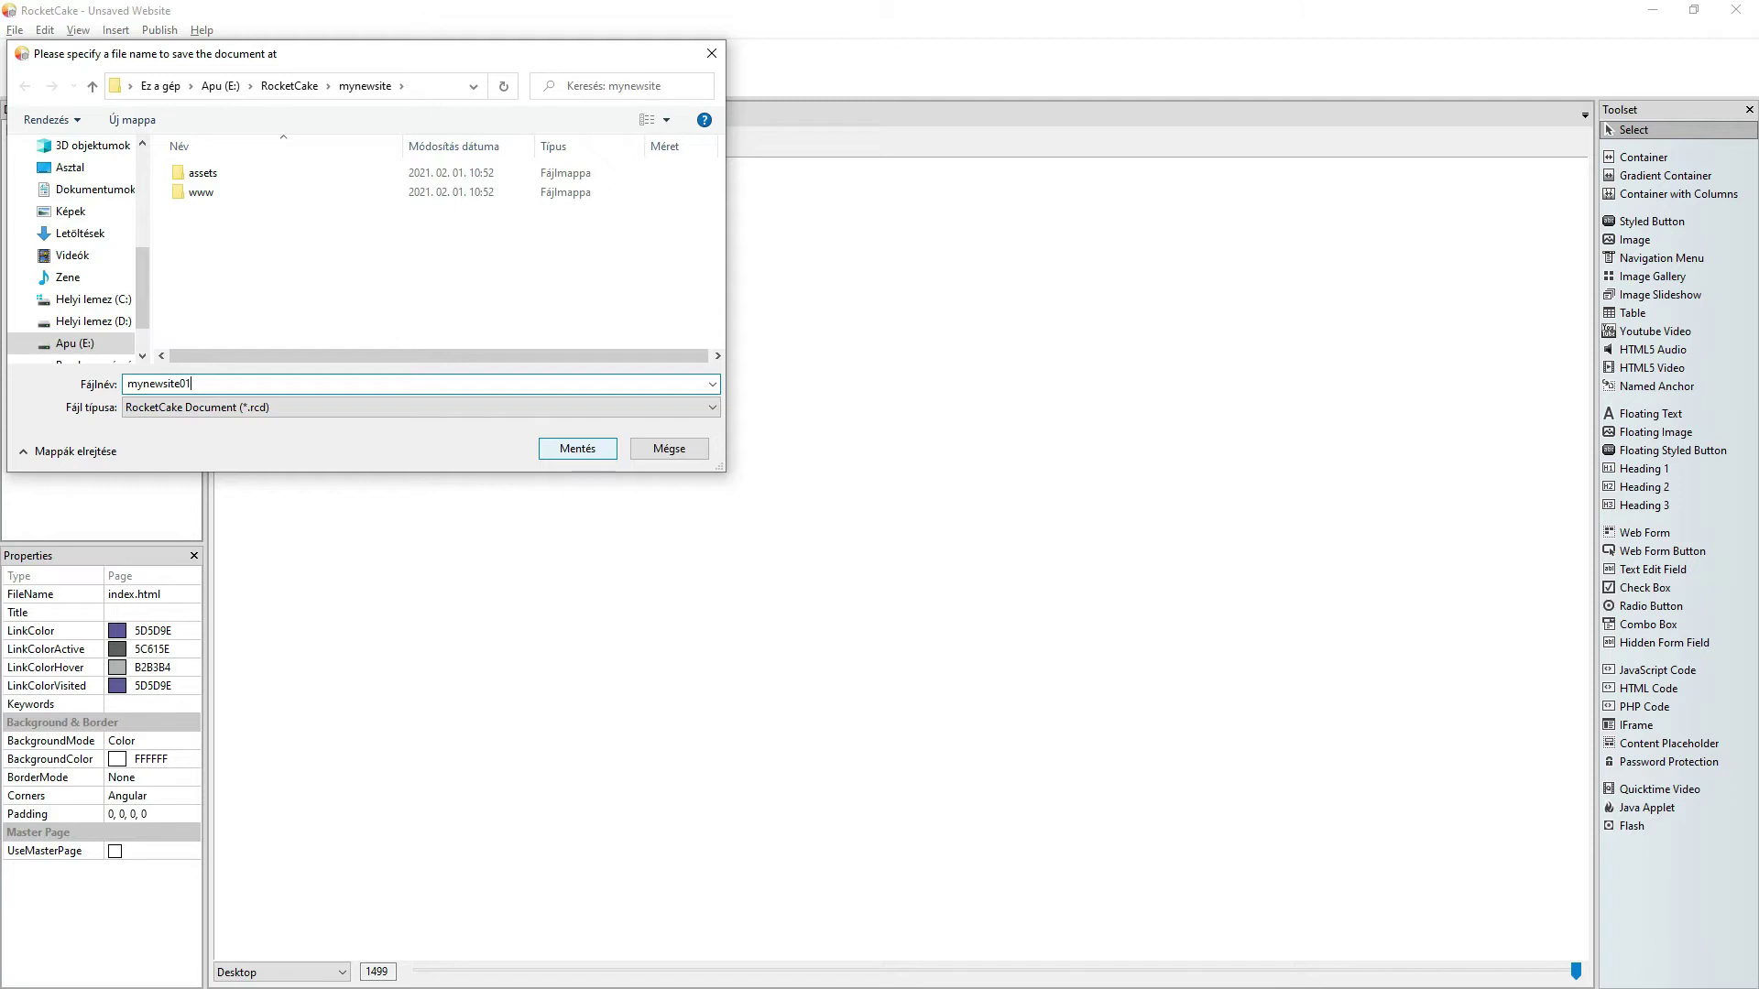
left_click(579, 454)
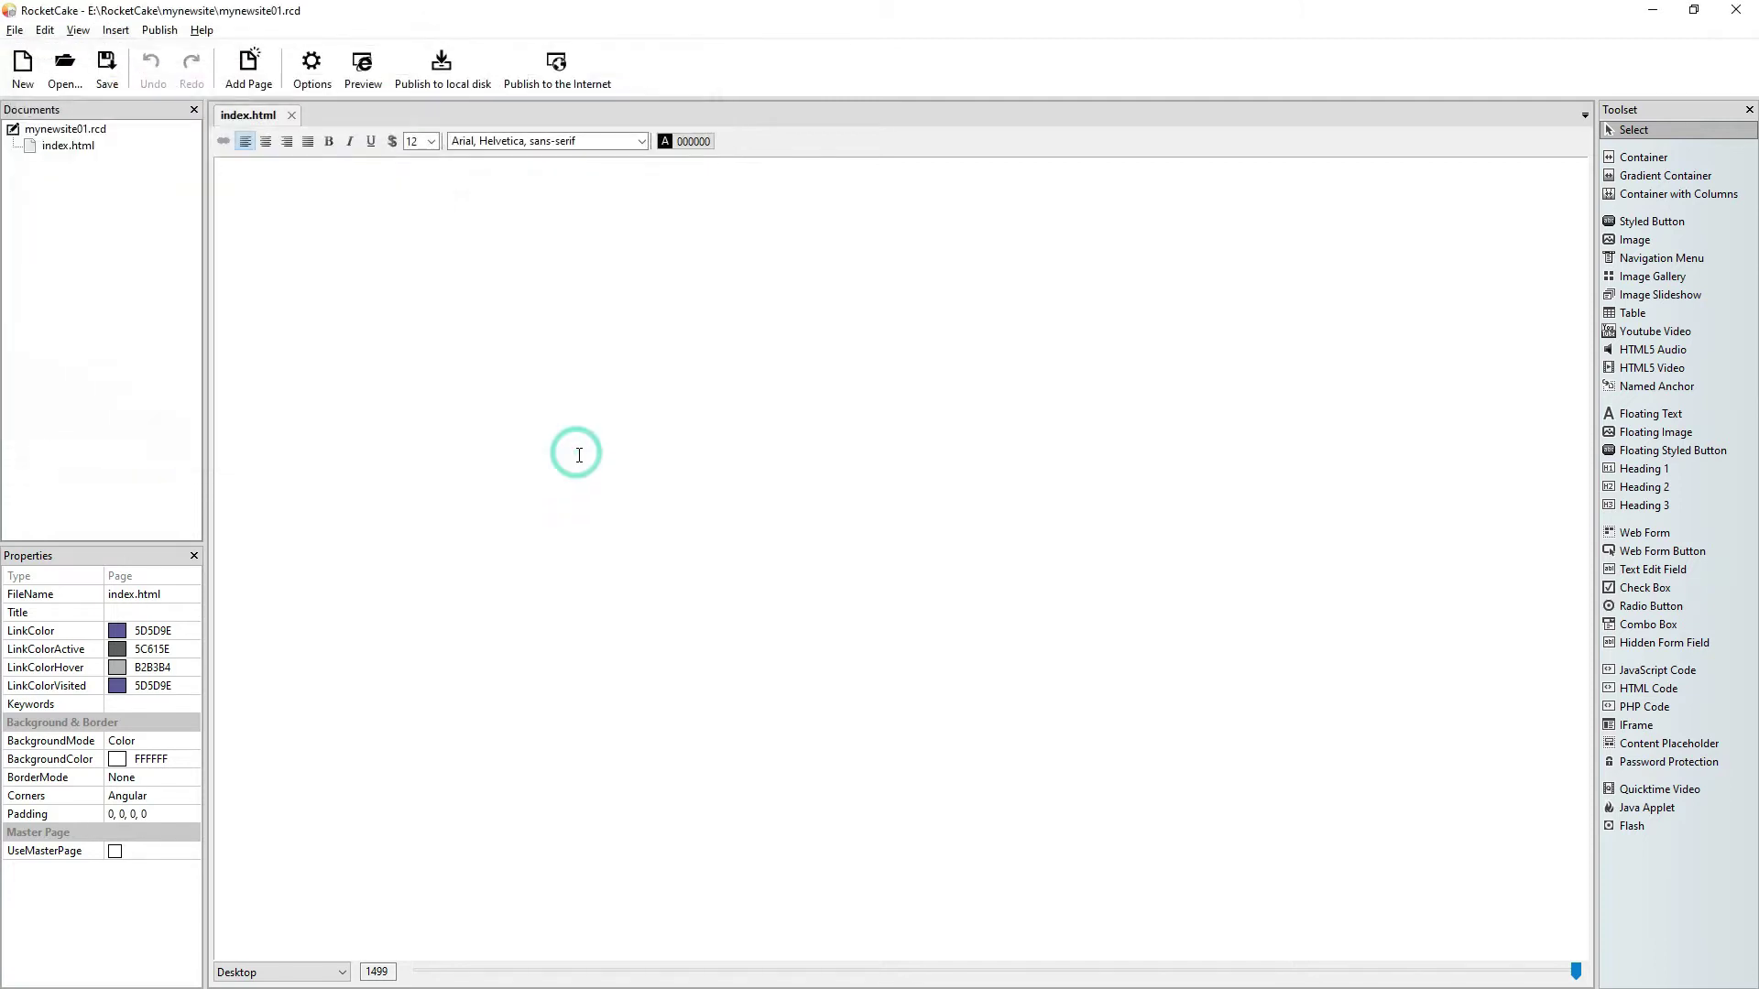
key("alt+Tab")
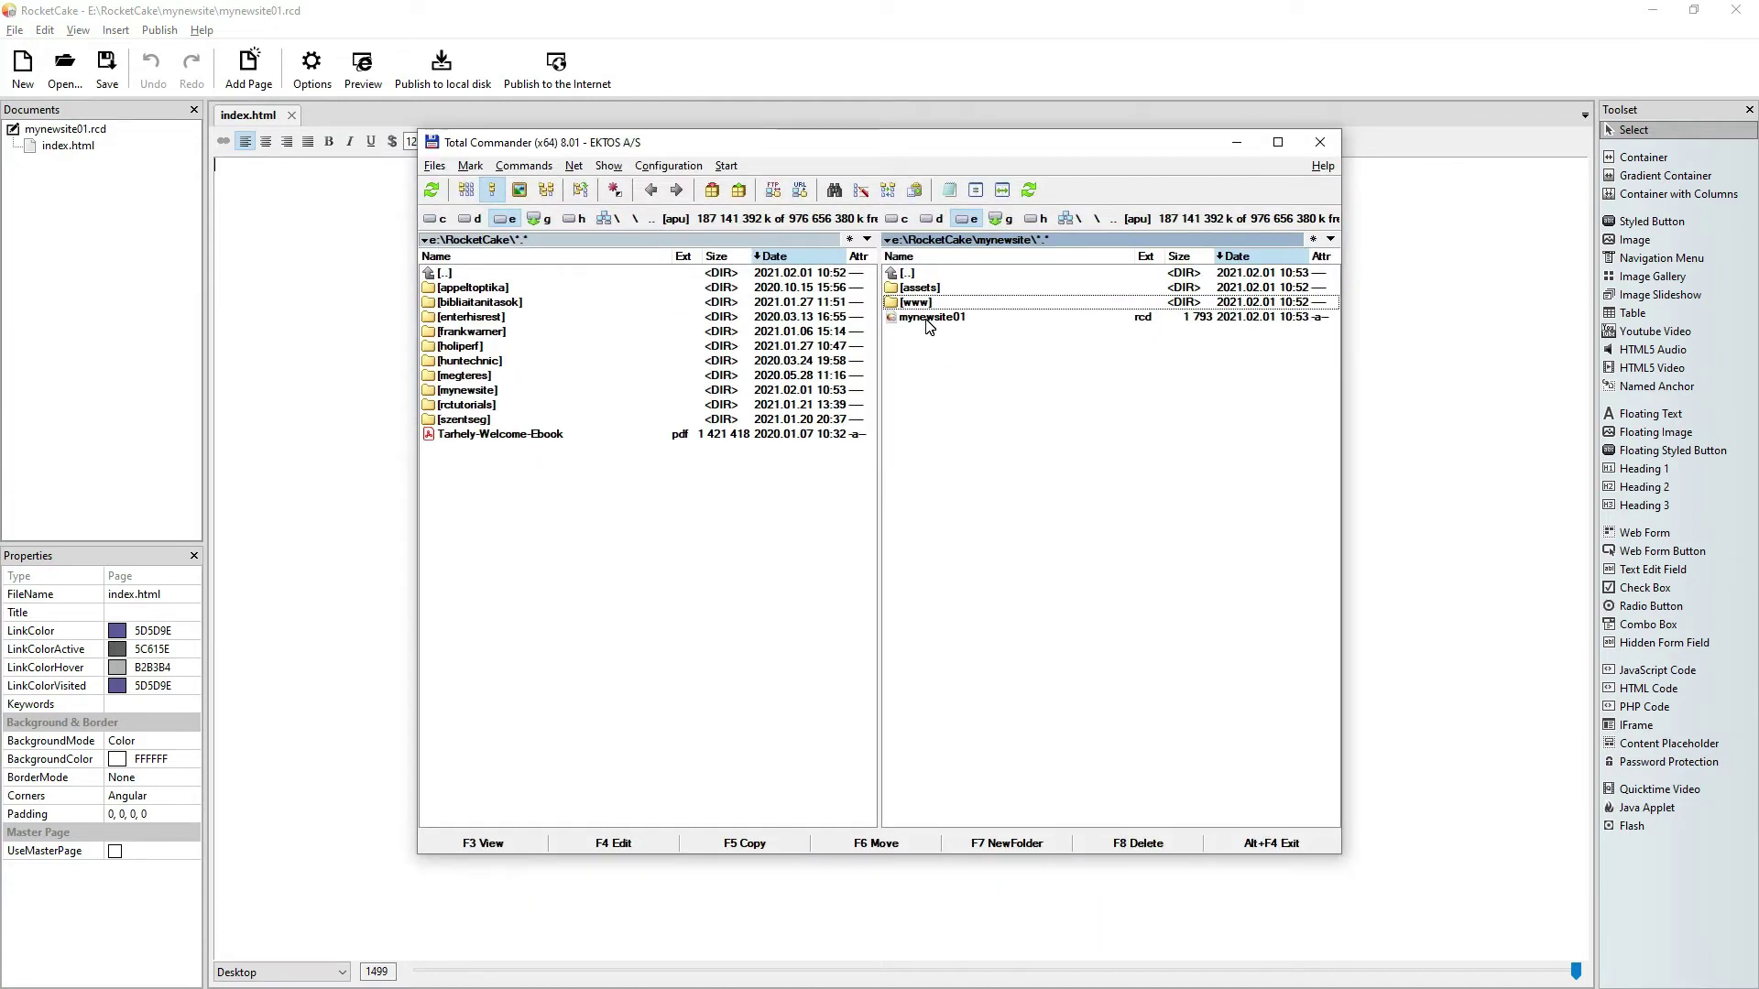
key("alt+Tab")
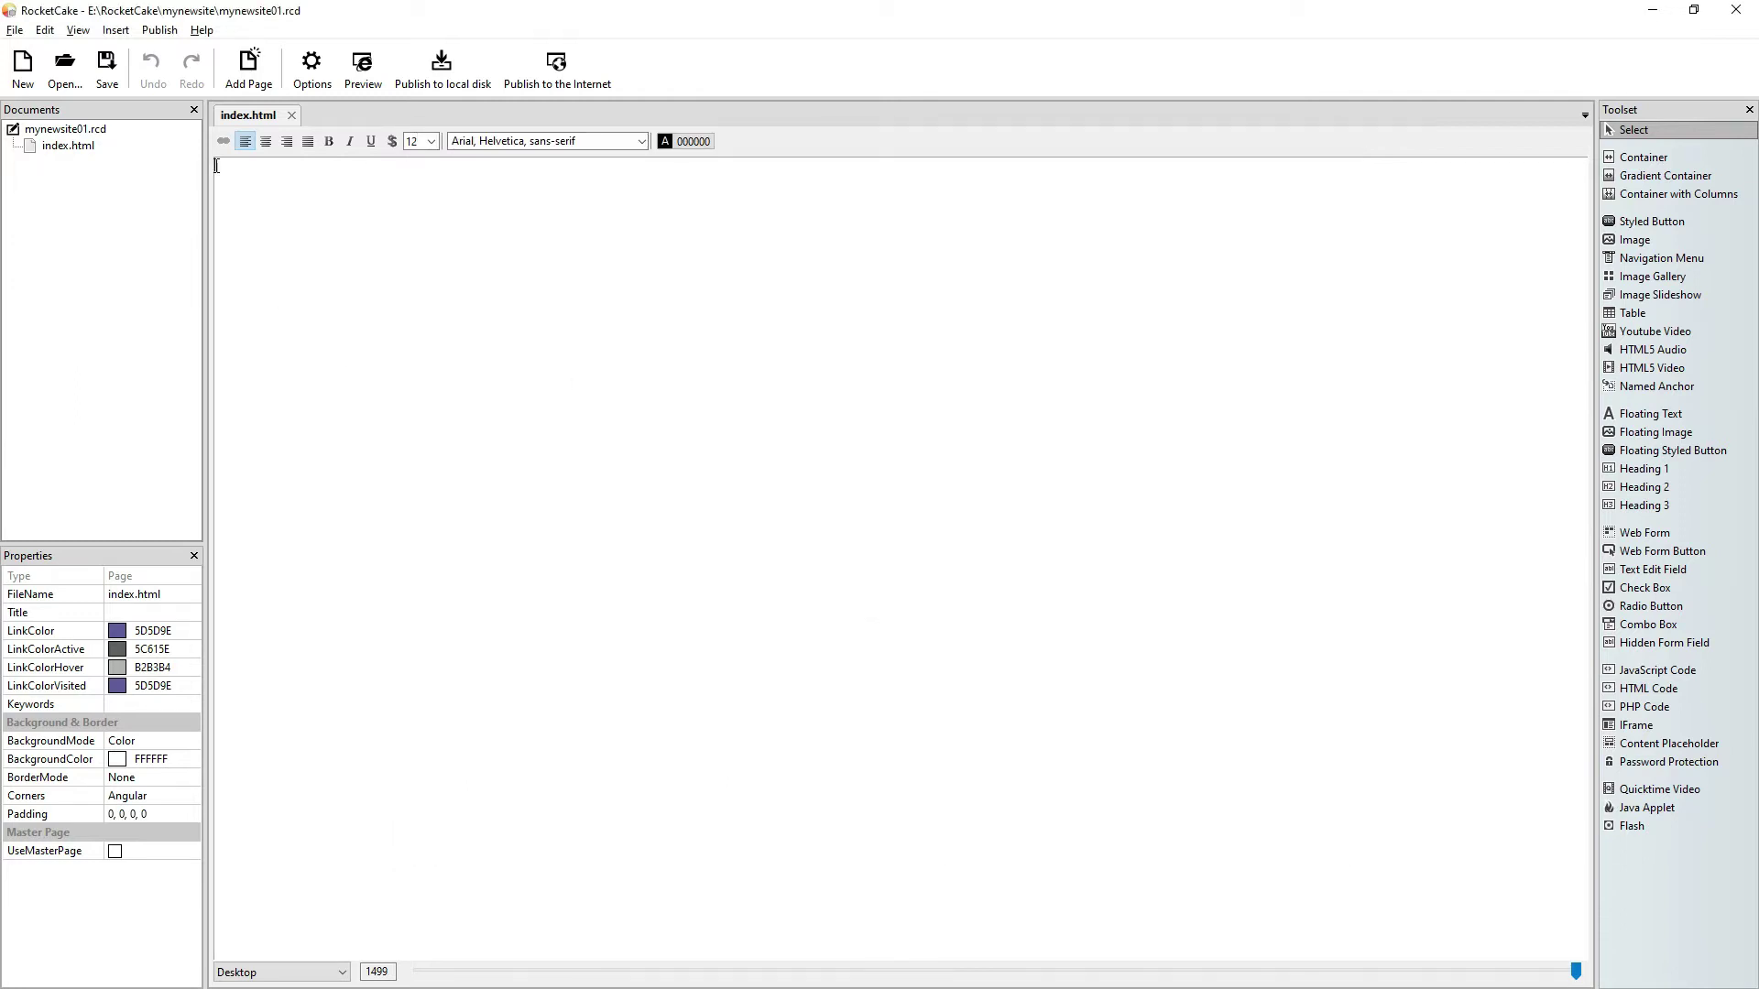
Start publishing to local disk and browse to drive Apu (E:) for the destination.
left_click(439, 73)
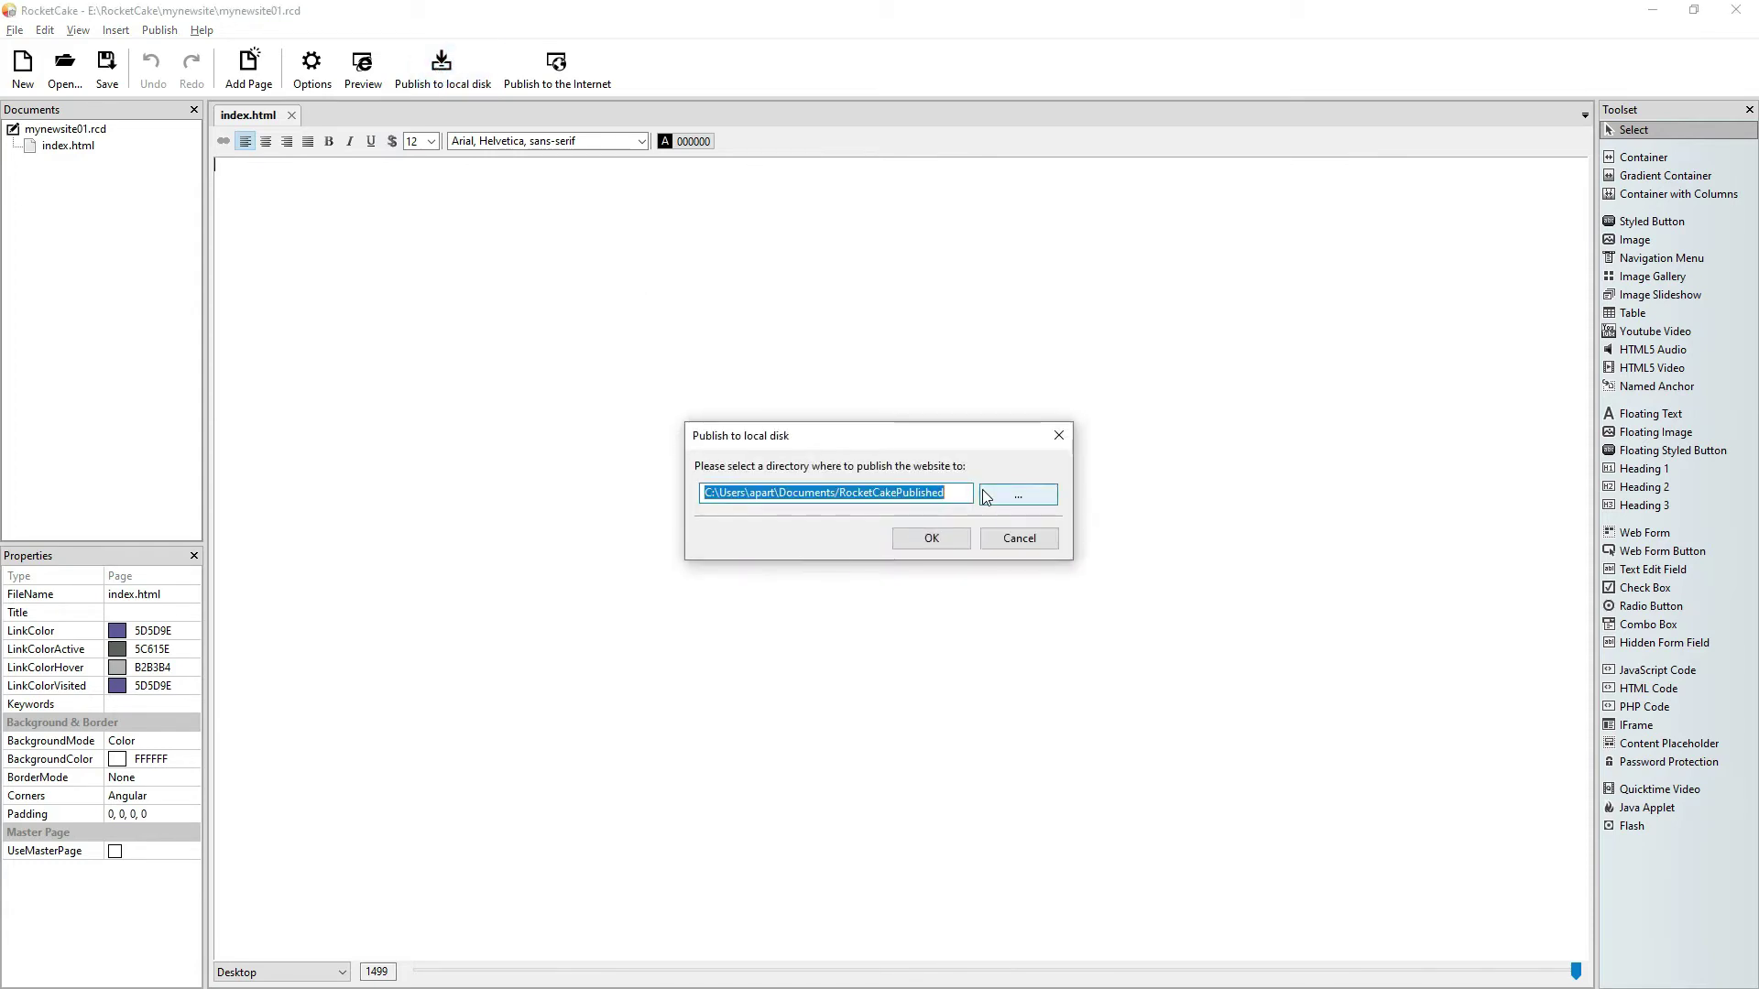
left_click(986, 496)
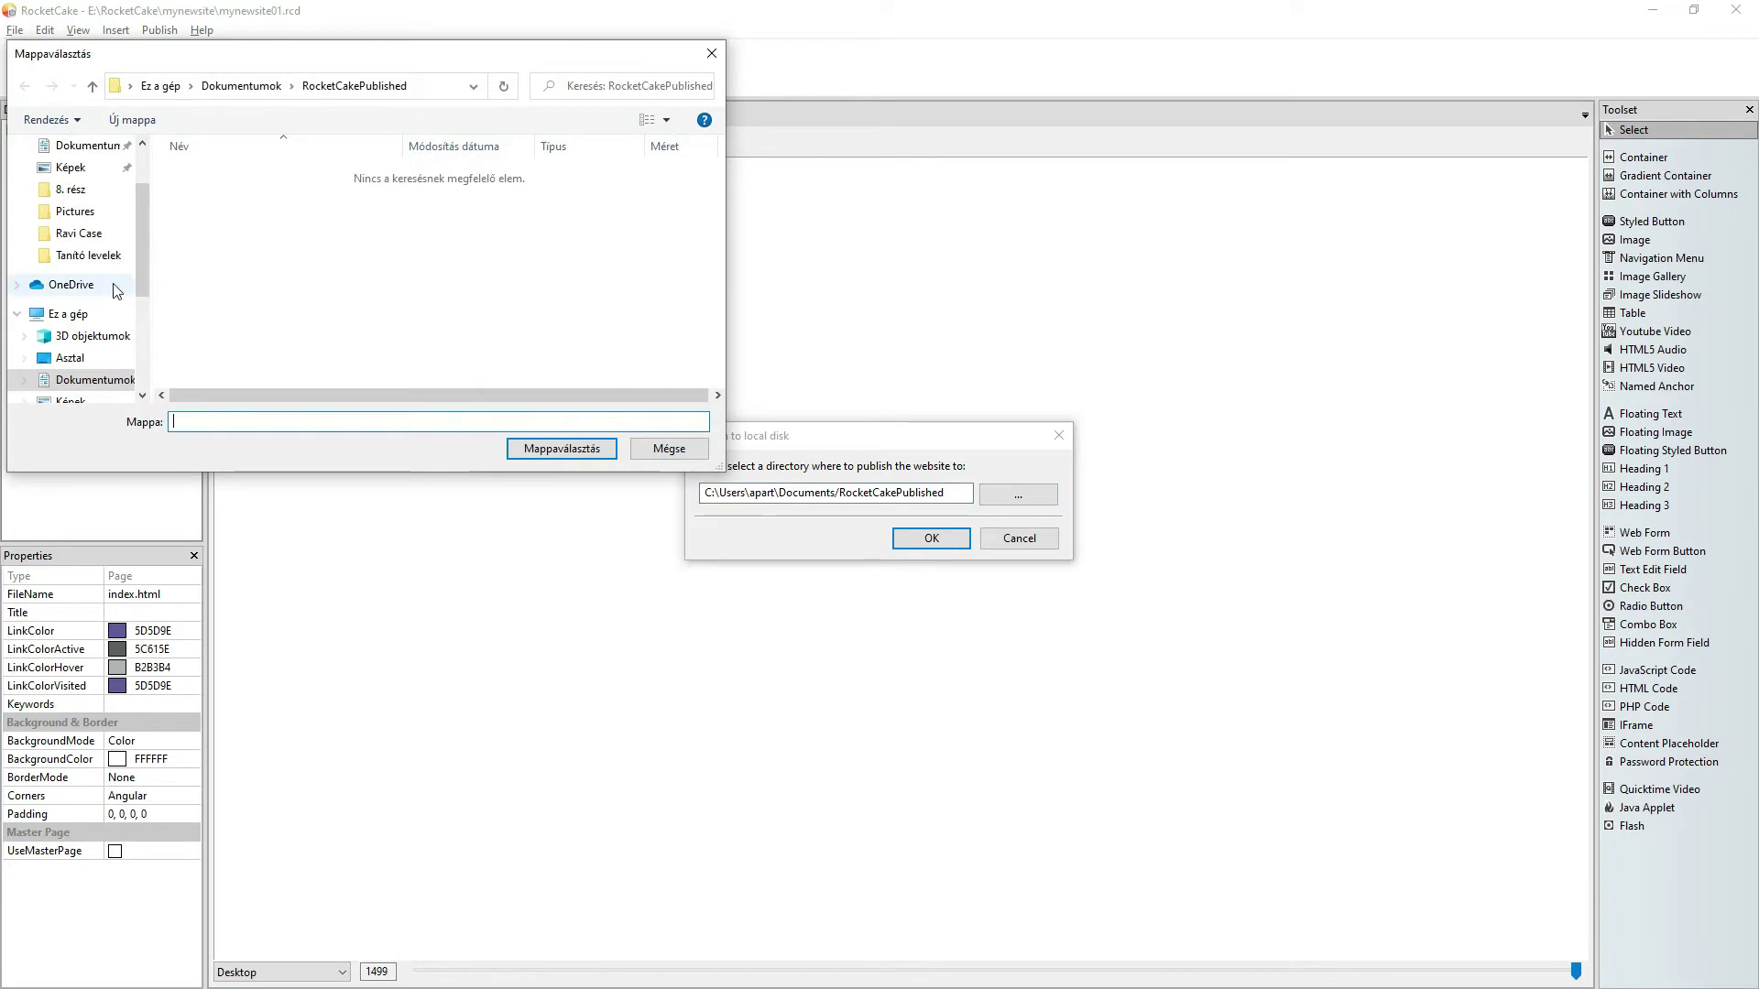
scroll(124, 274, "up", 1)
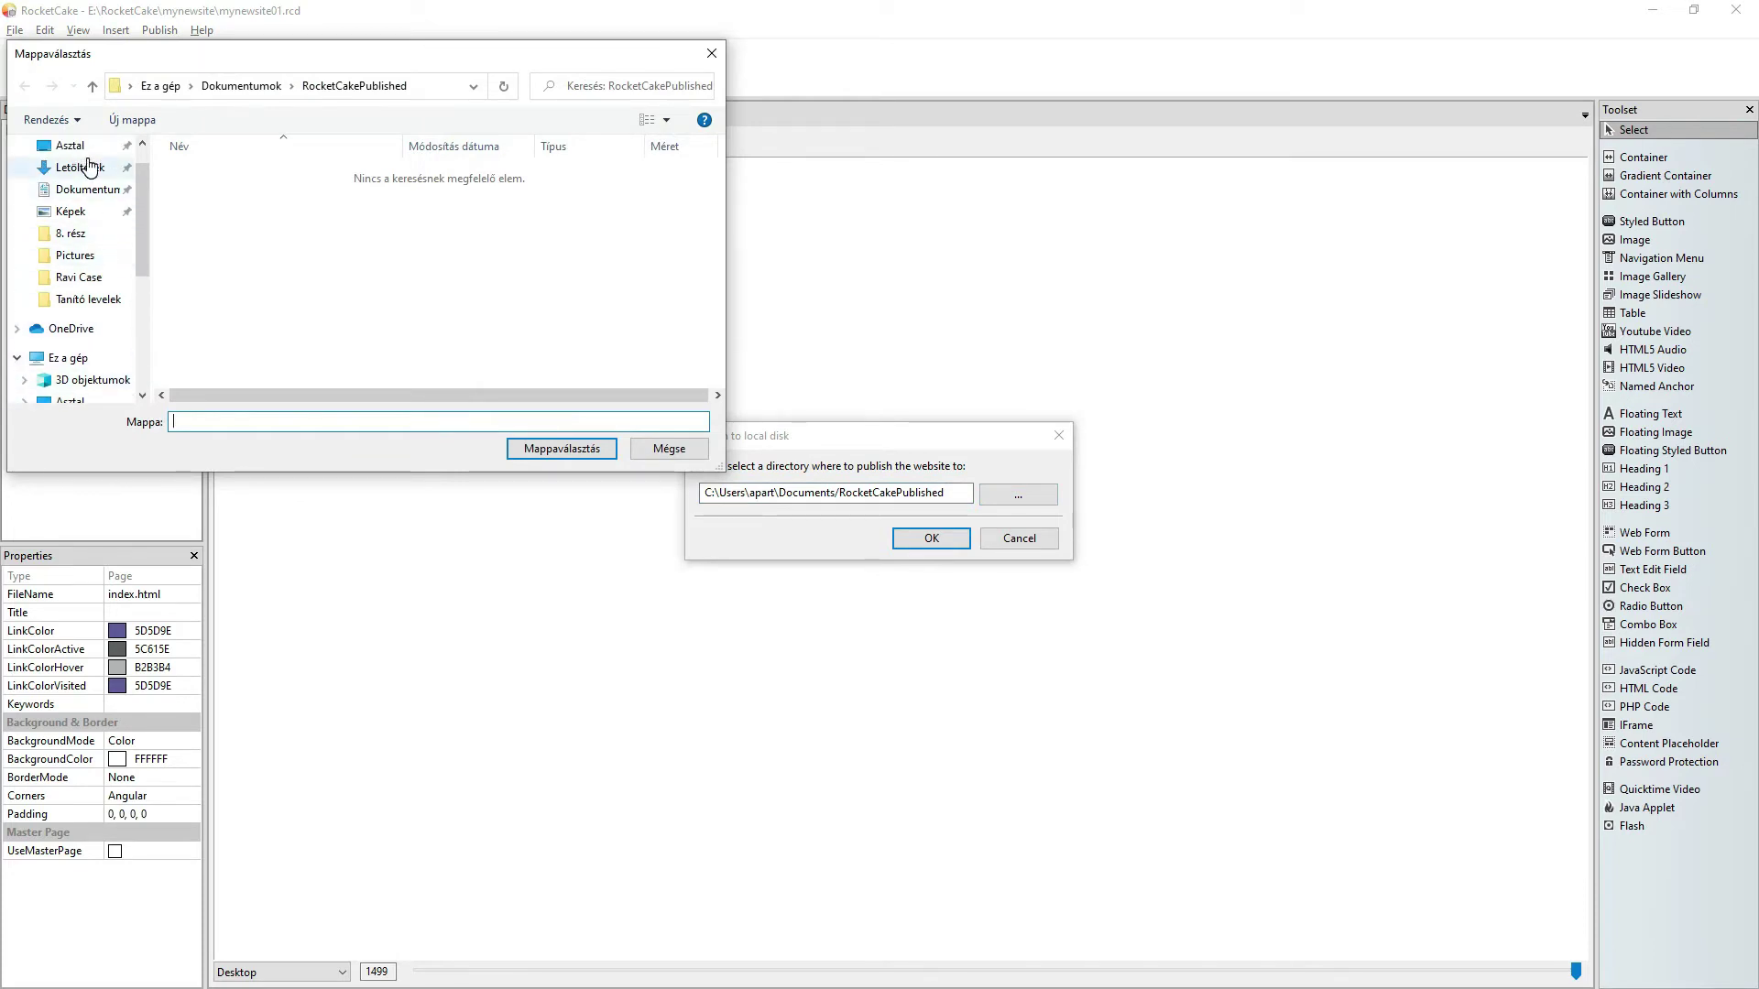
scroll(97, 362, "down", 3)
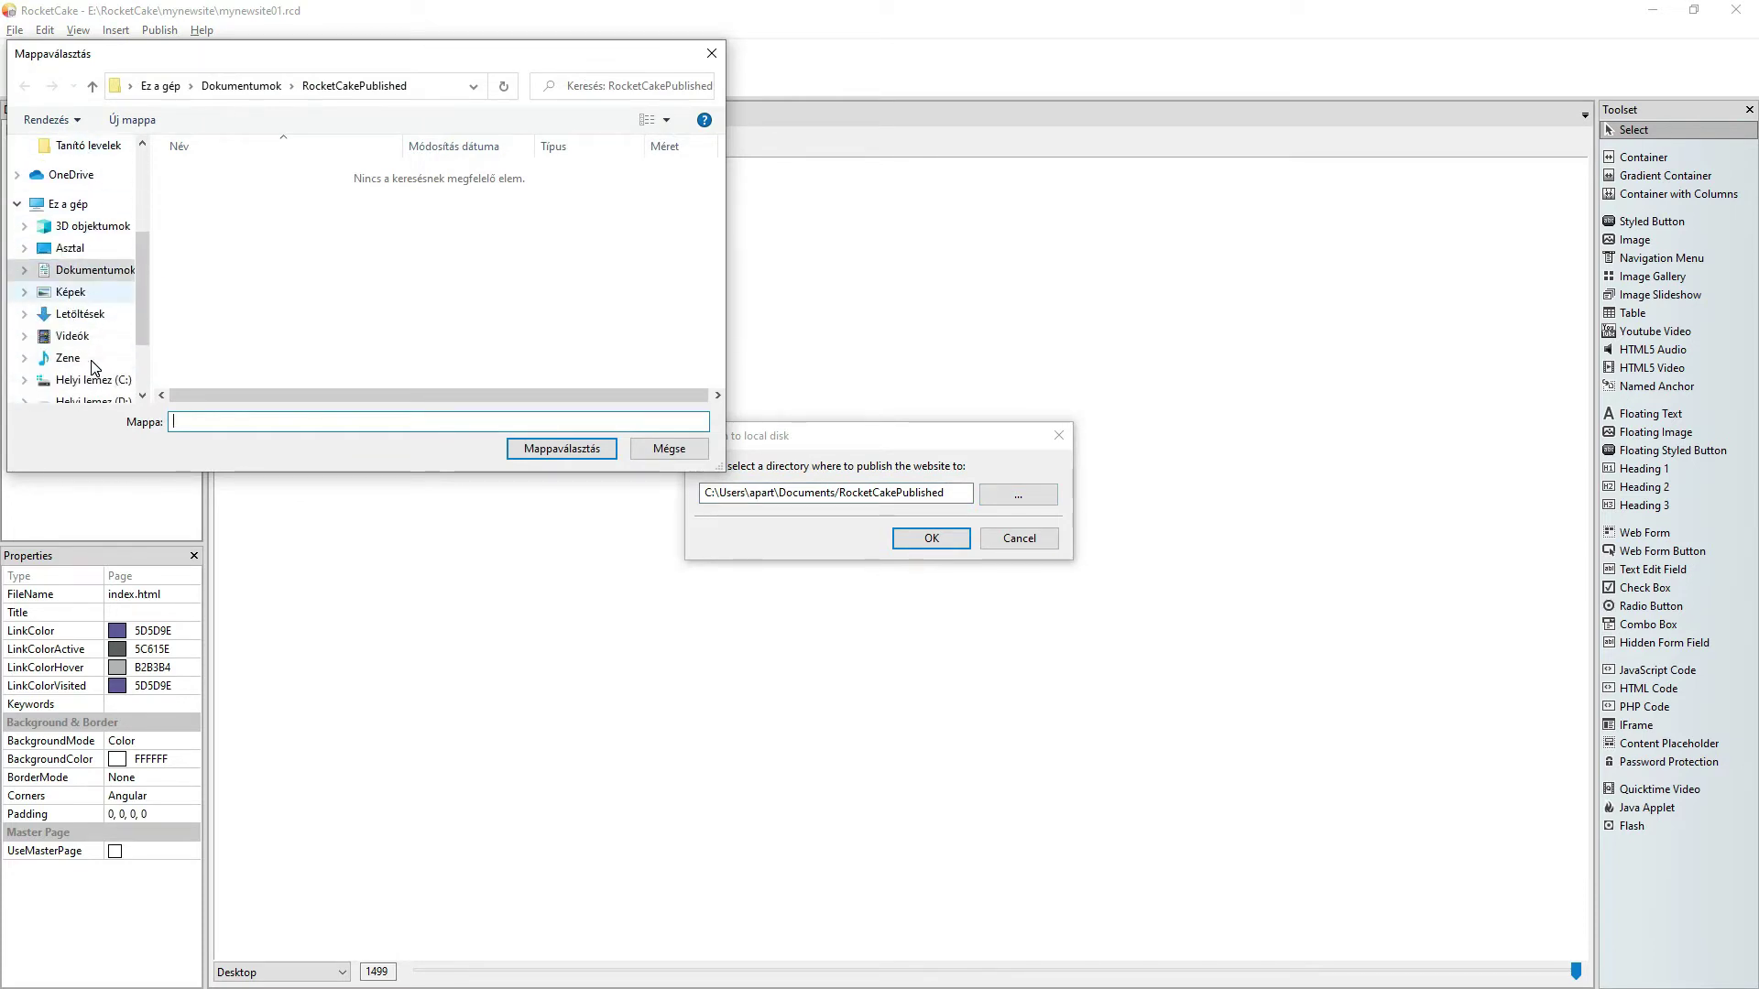
scroll(96, 366, "down", 2)
left_click(77, 344)
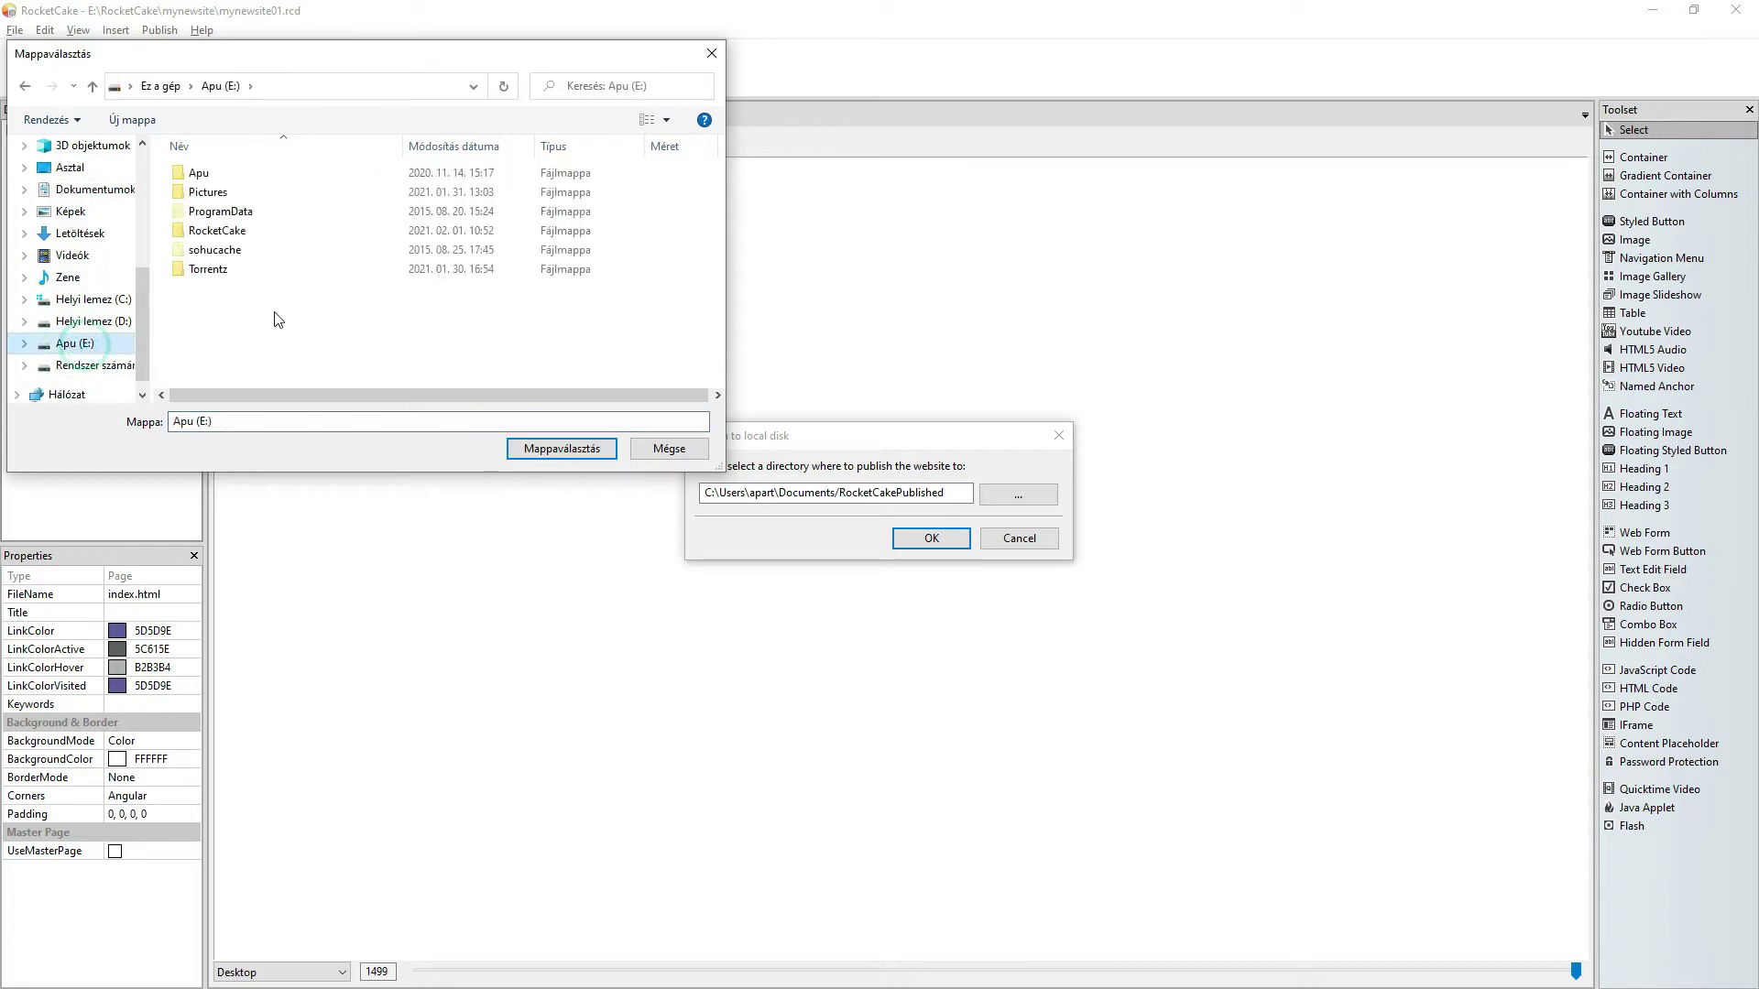
Choose E:\RocketCake\mynewsite\www as the destination and publish the site there.
double_click(217, 231)
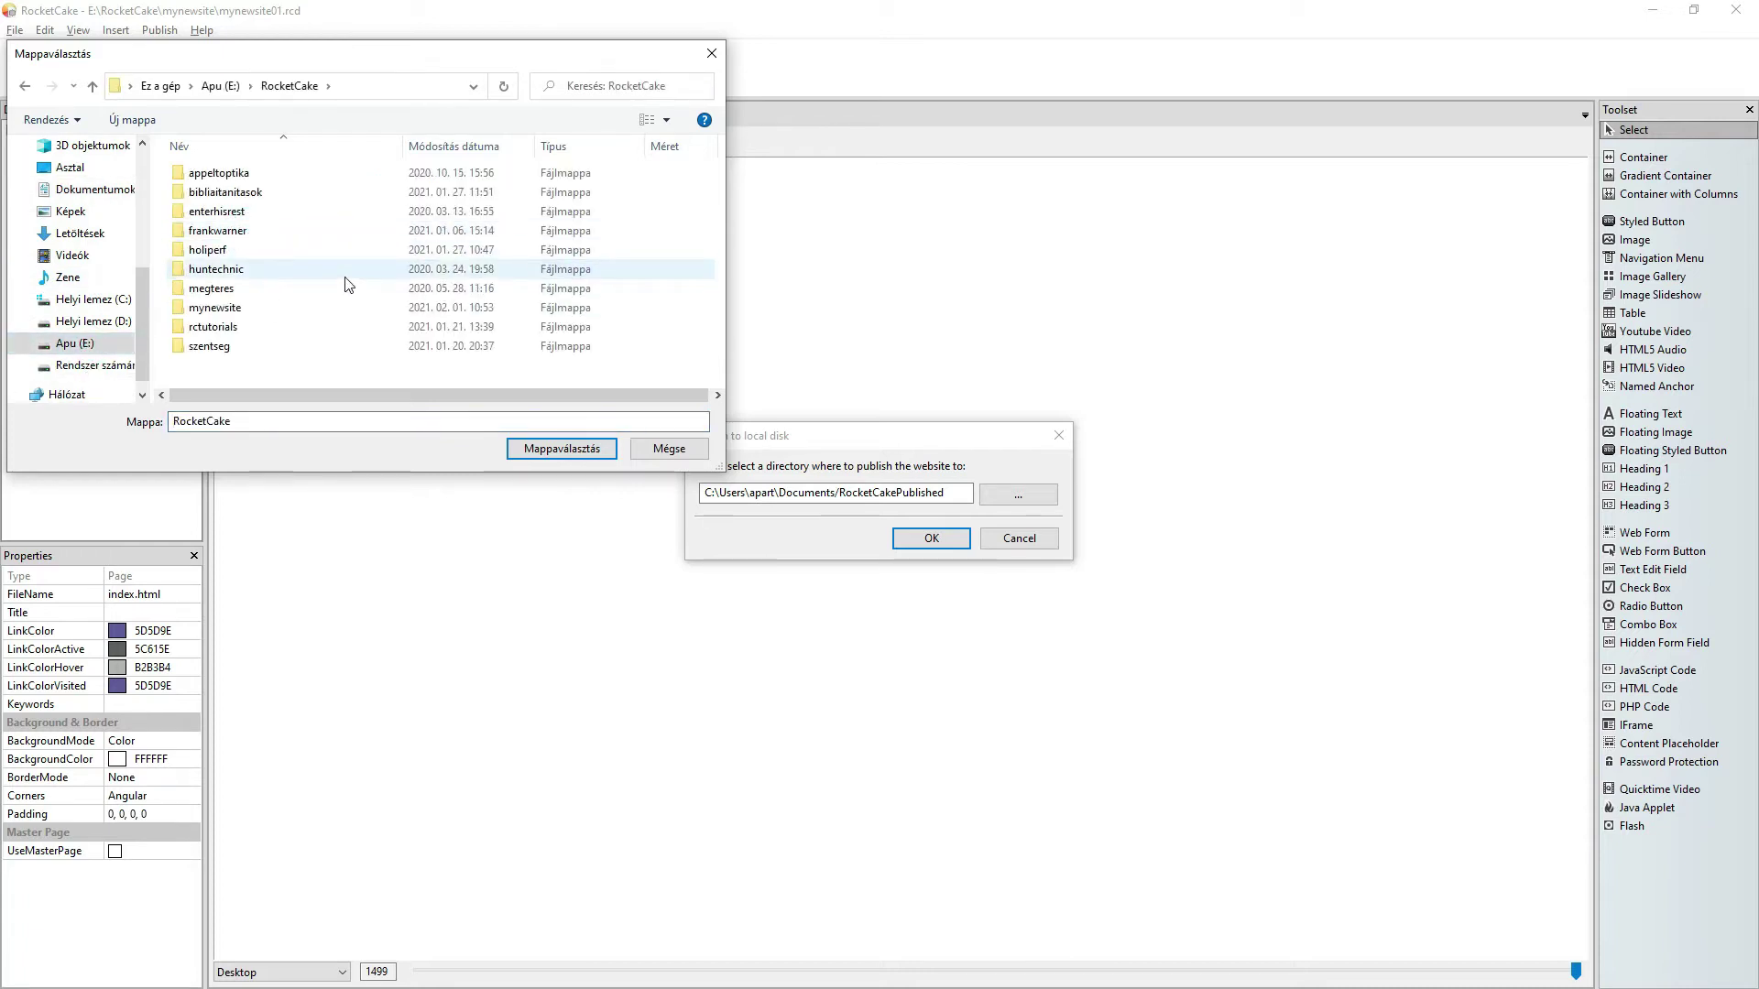
left_click(246, 312)
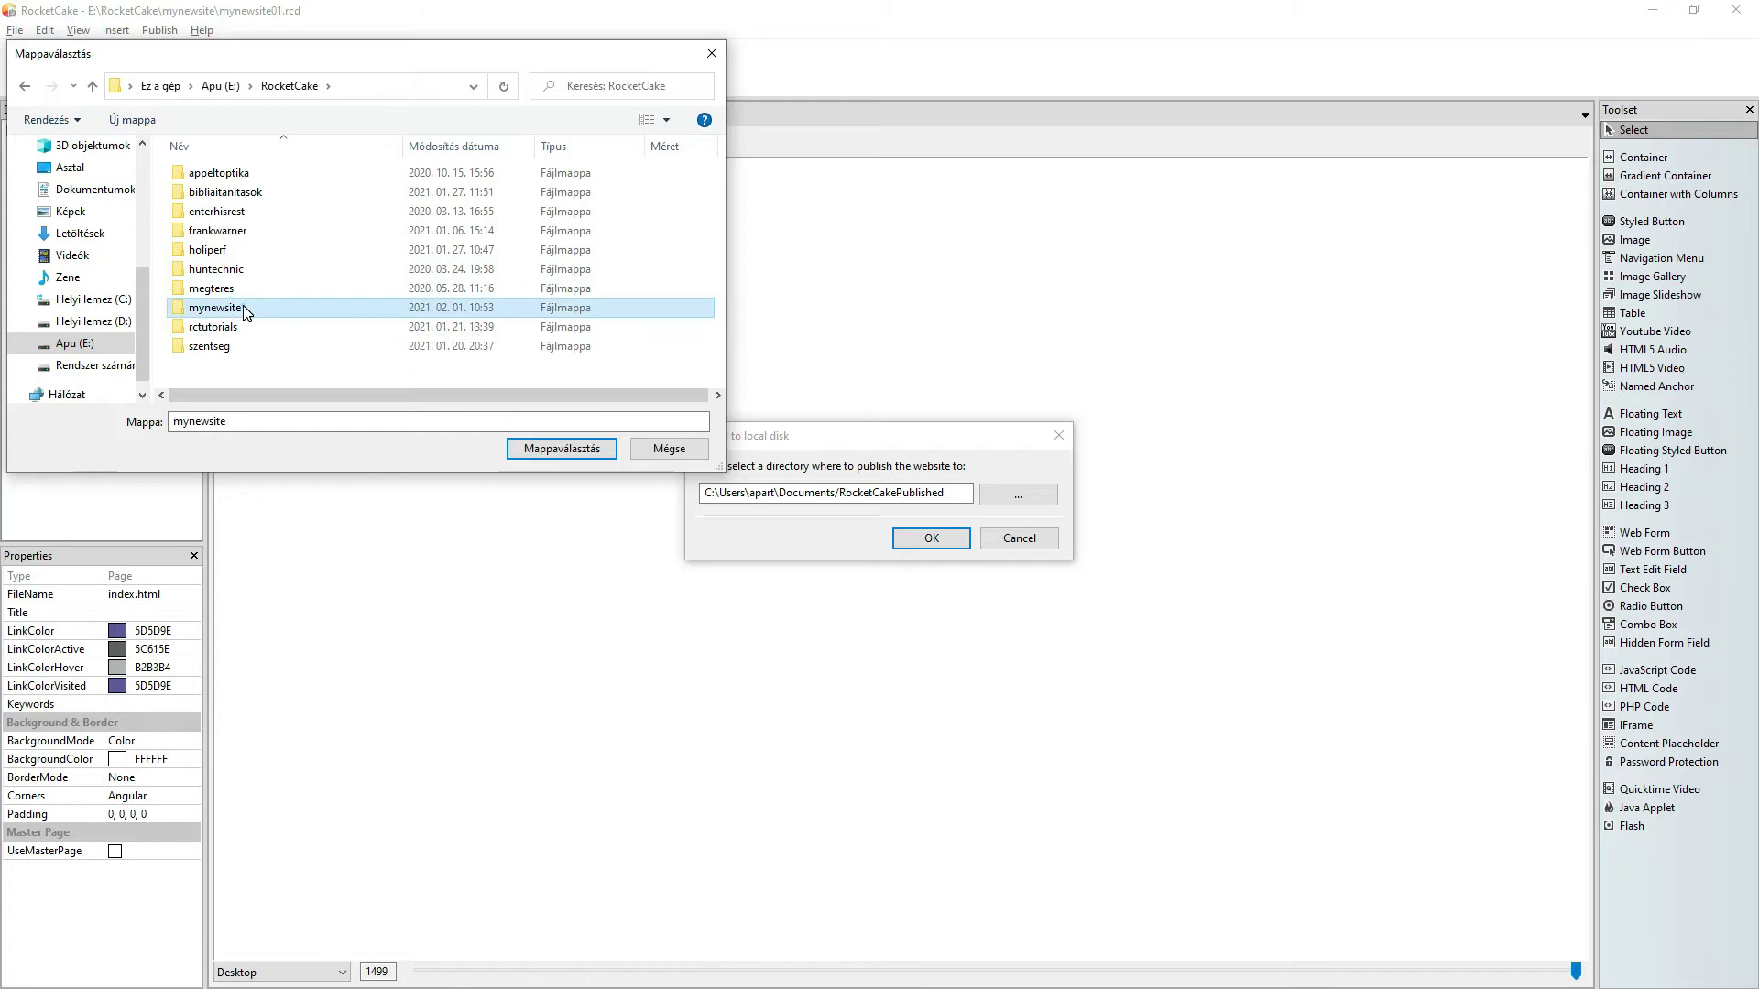
double_click(245, 309)
double_click(210, 194)
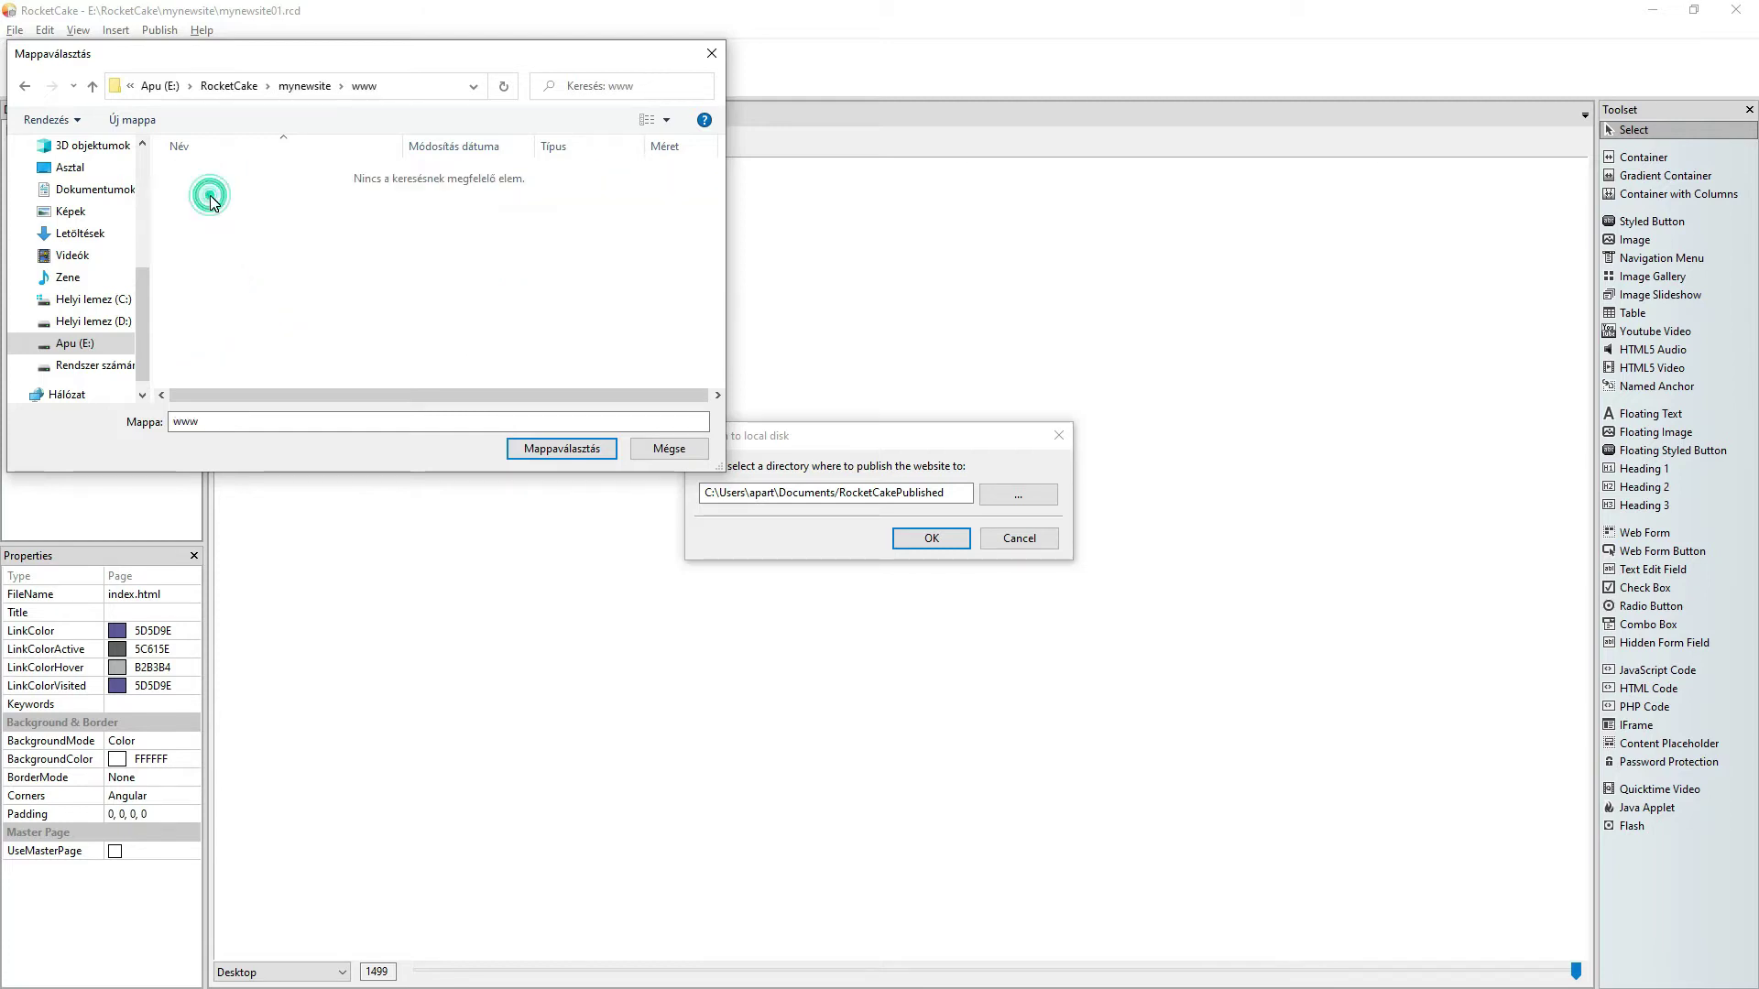
left_click(563, 448)
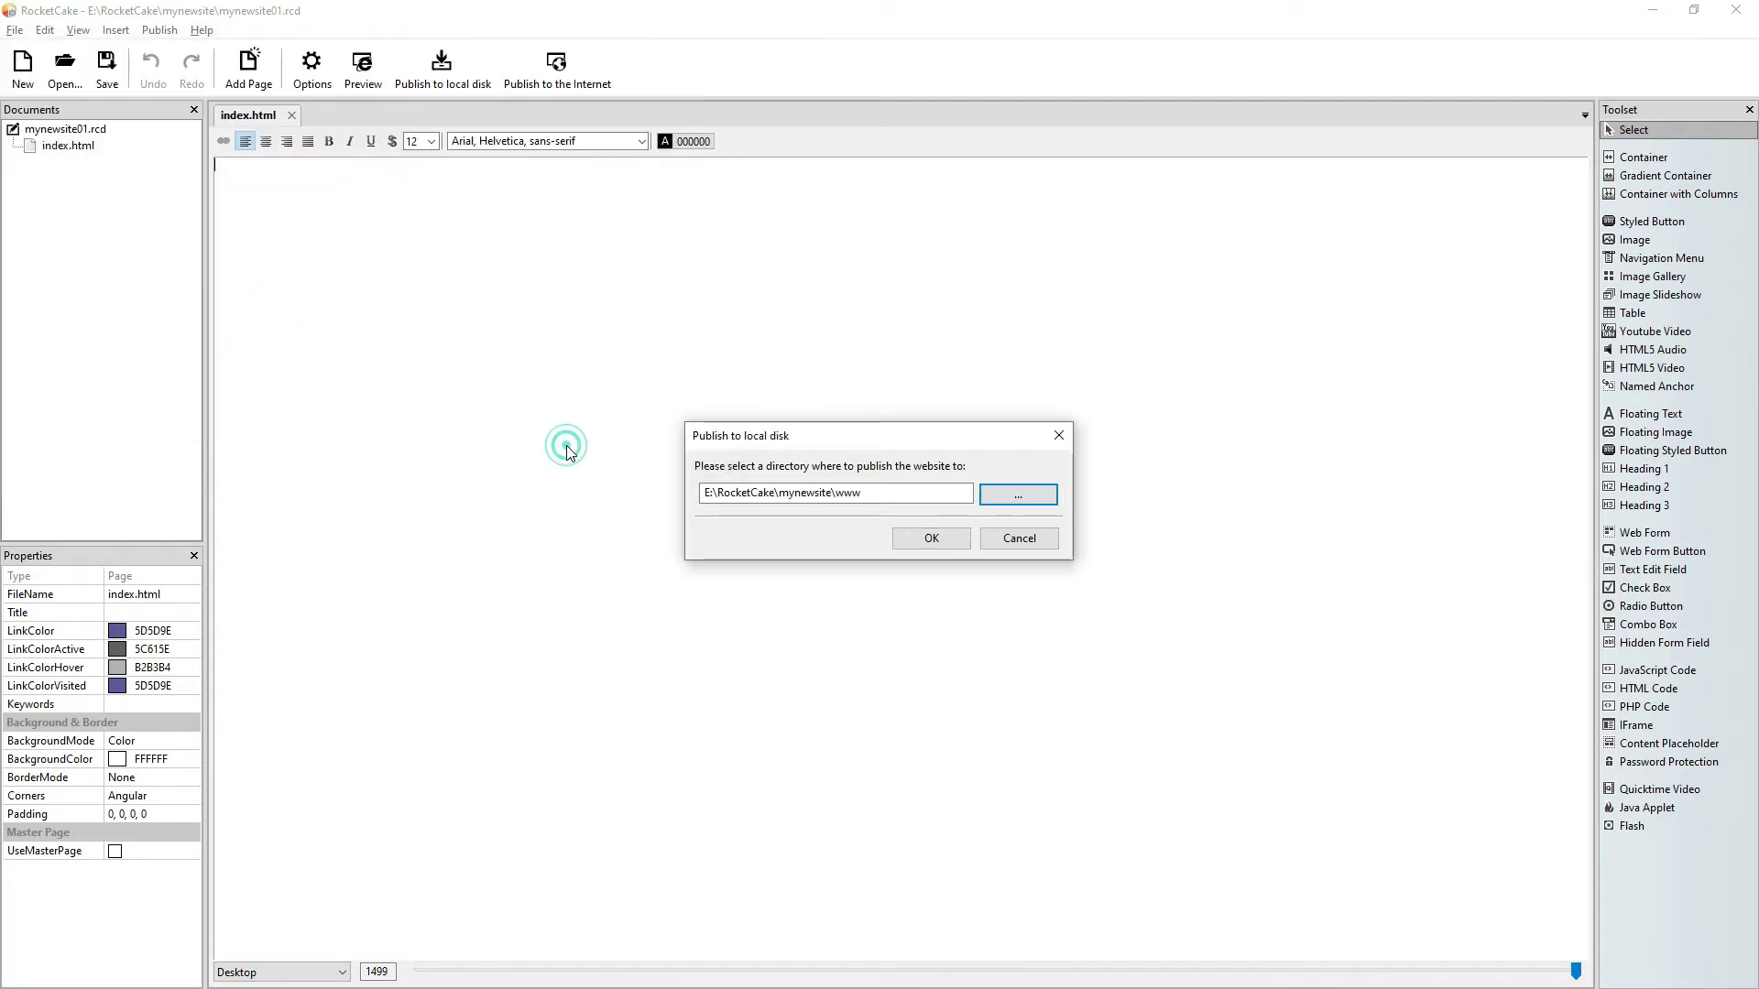
left_click(915, 540)
left_click(1020, 498)
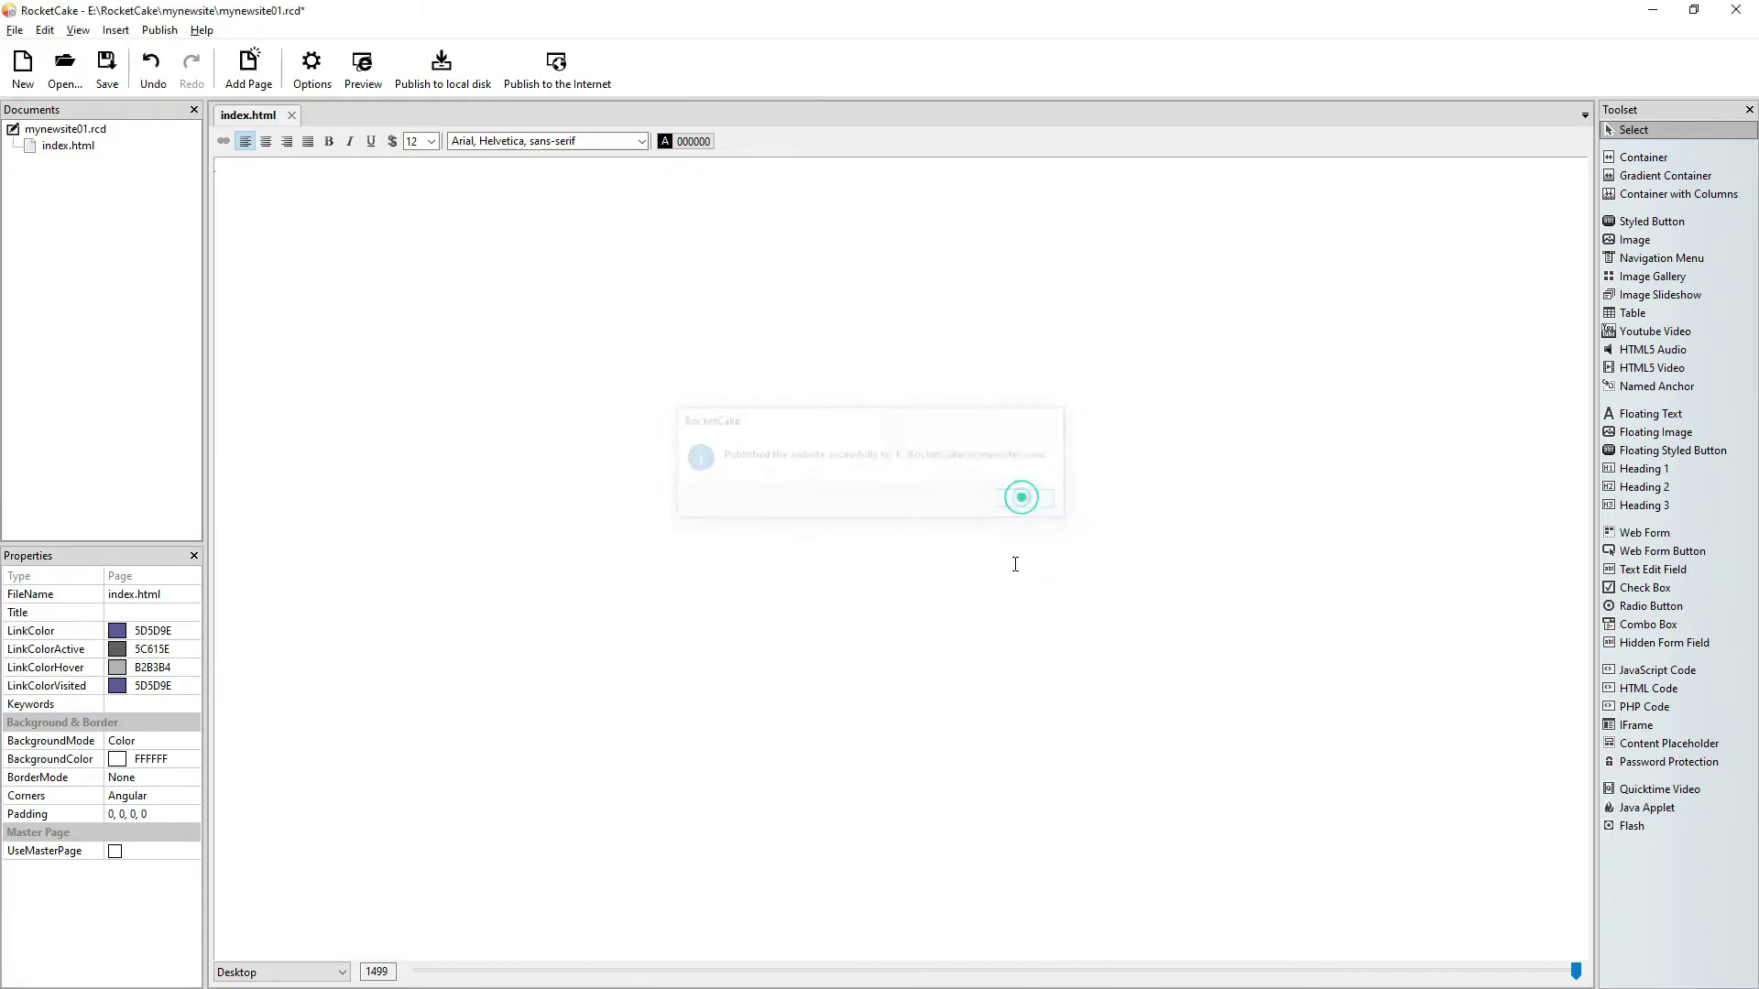
Open the published index.html from the www folder in Total Commander.
key("alt+Tab")
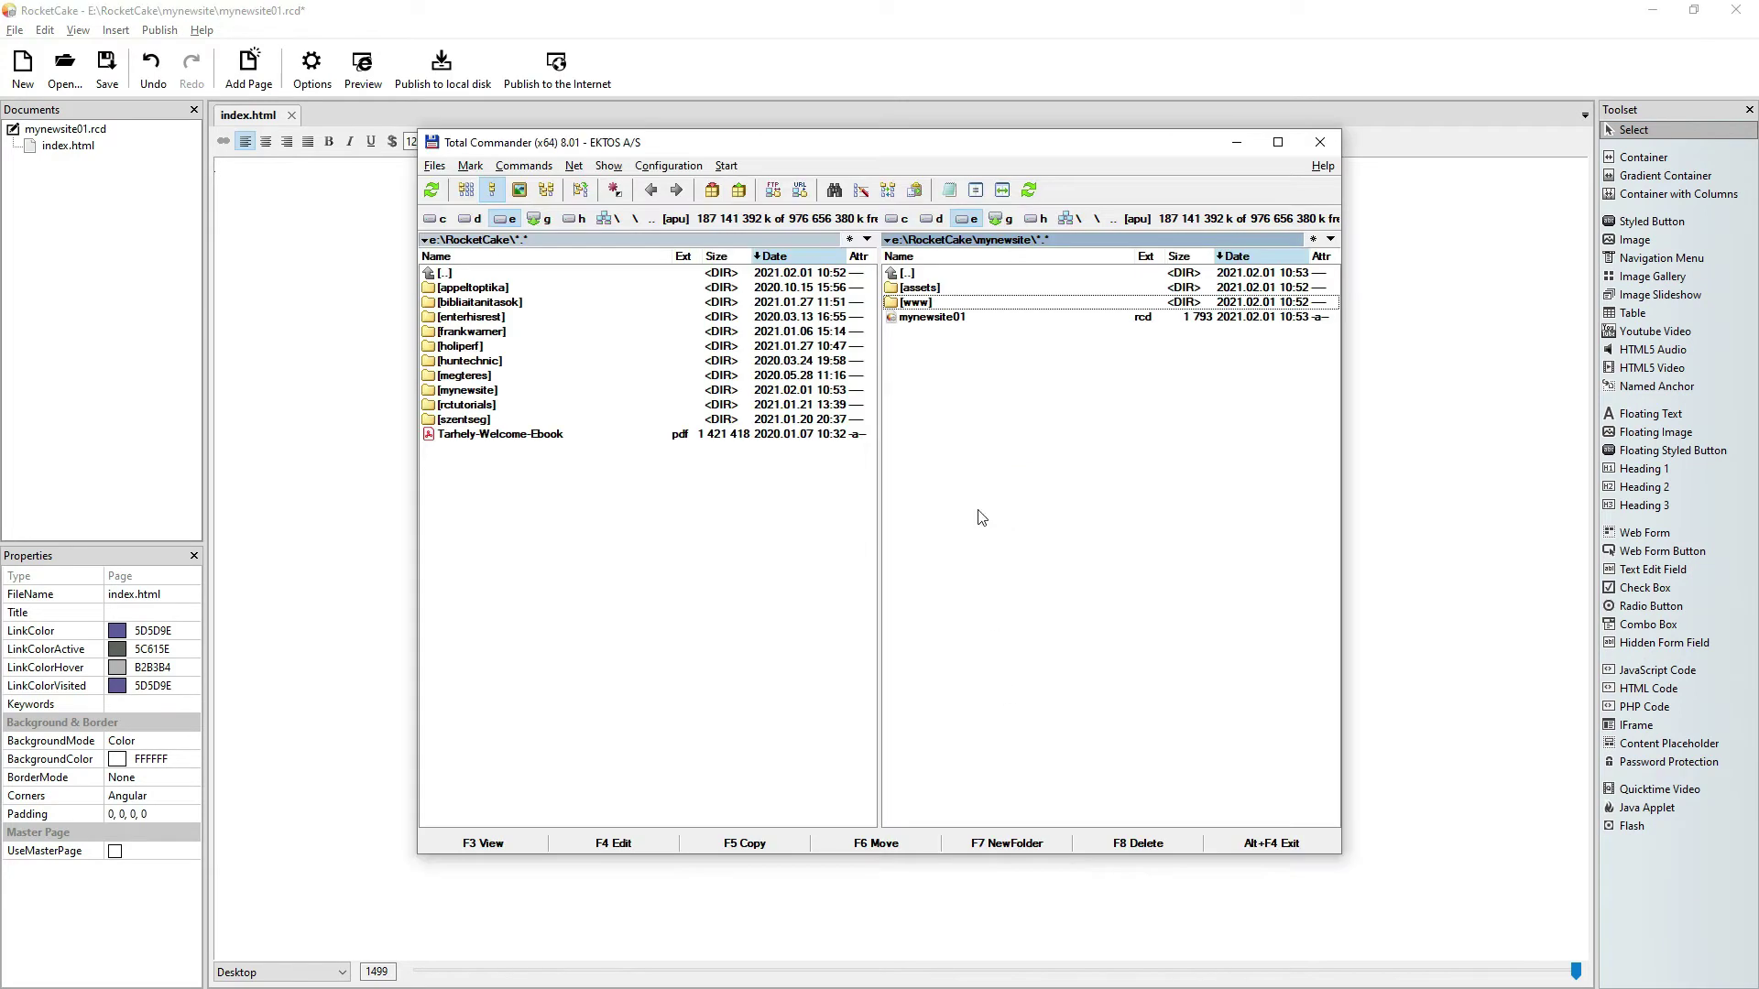
double_click(959, 304)
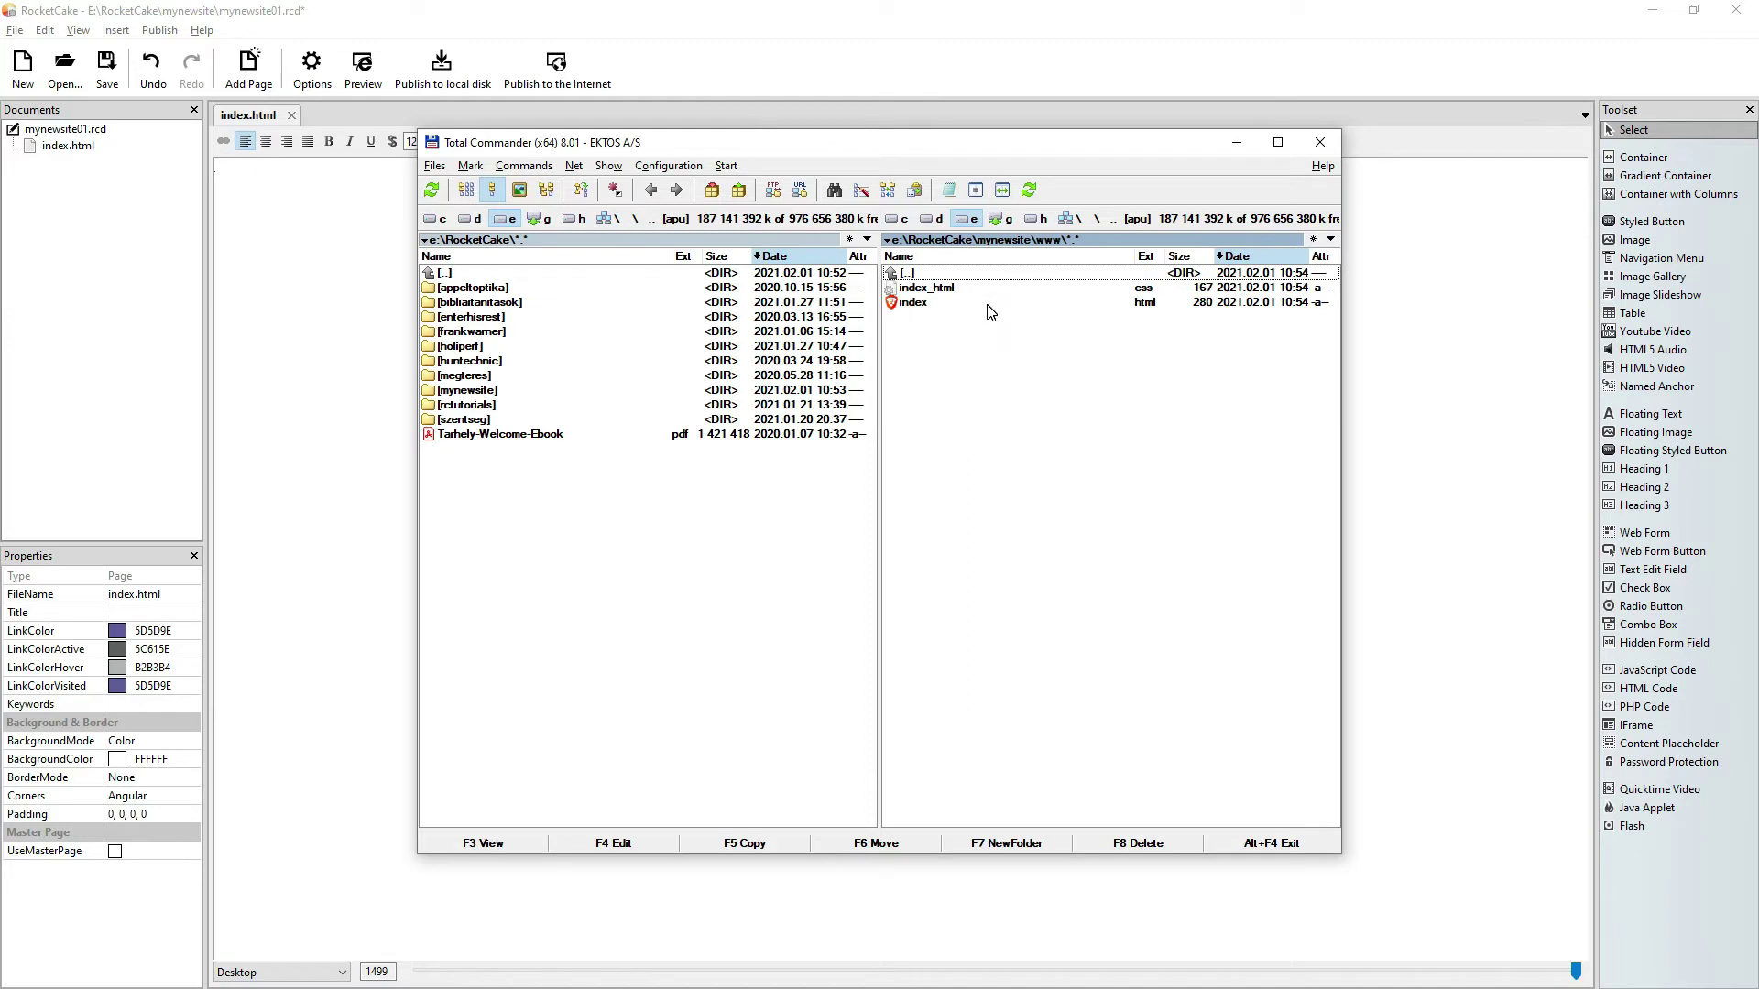
double_click(926, 305)
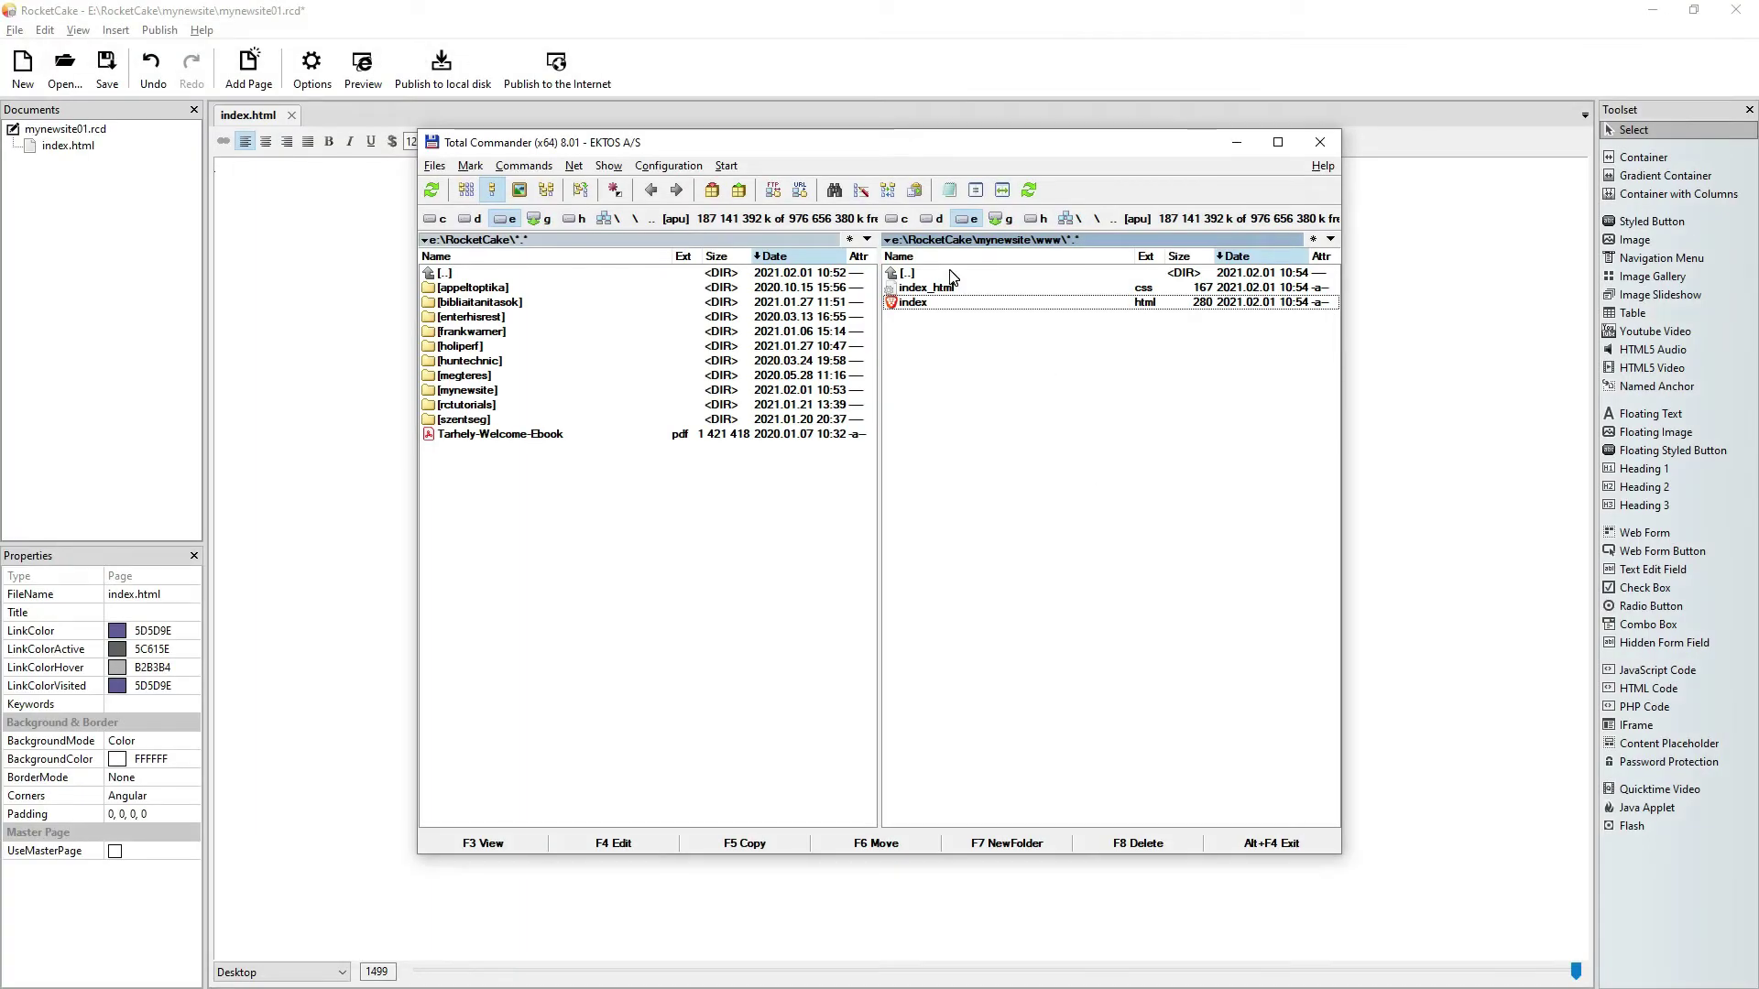
Back in RocketCake, insert an empty container on the page and drag it taller.
left_click(1320, 55)
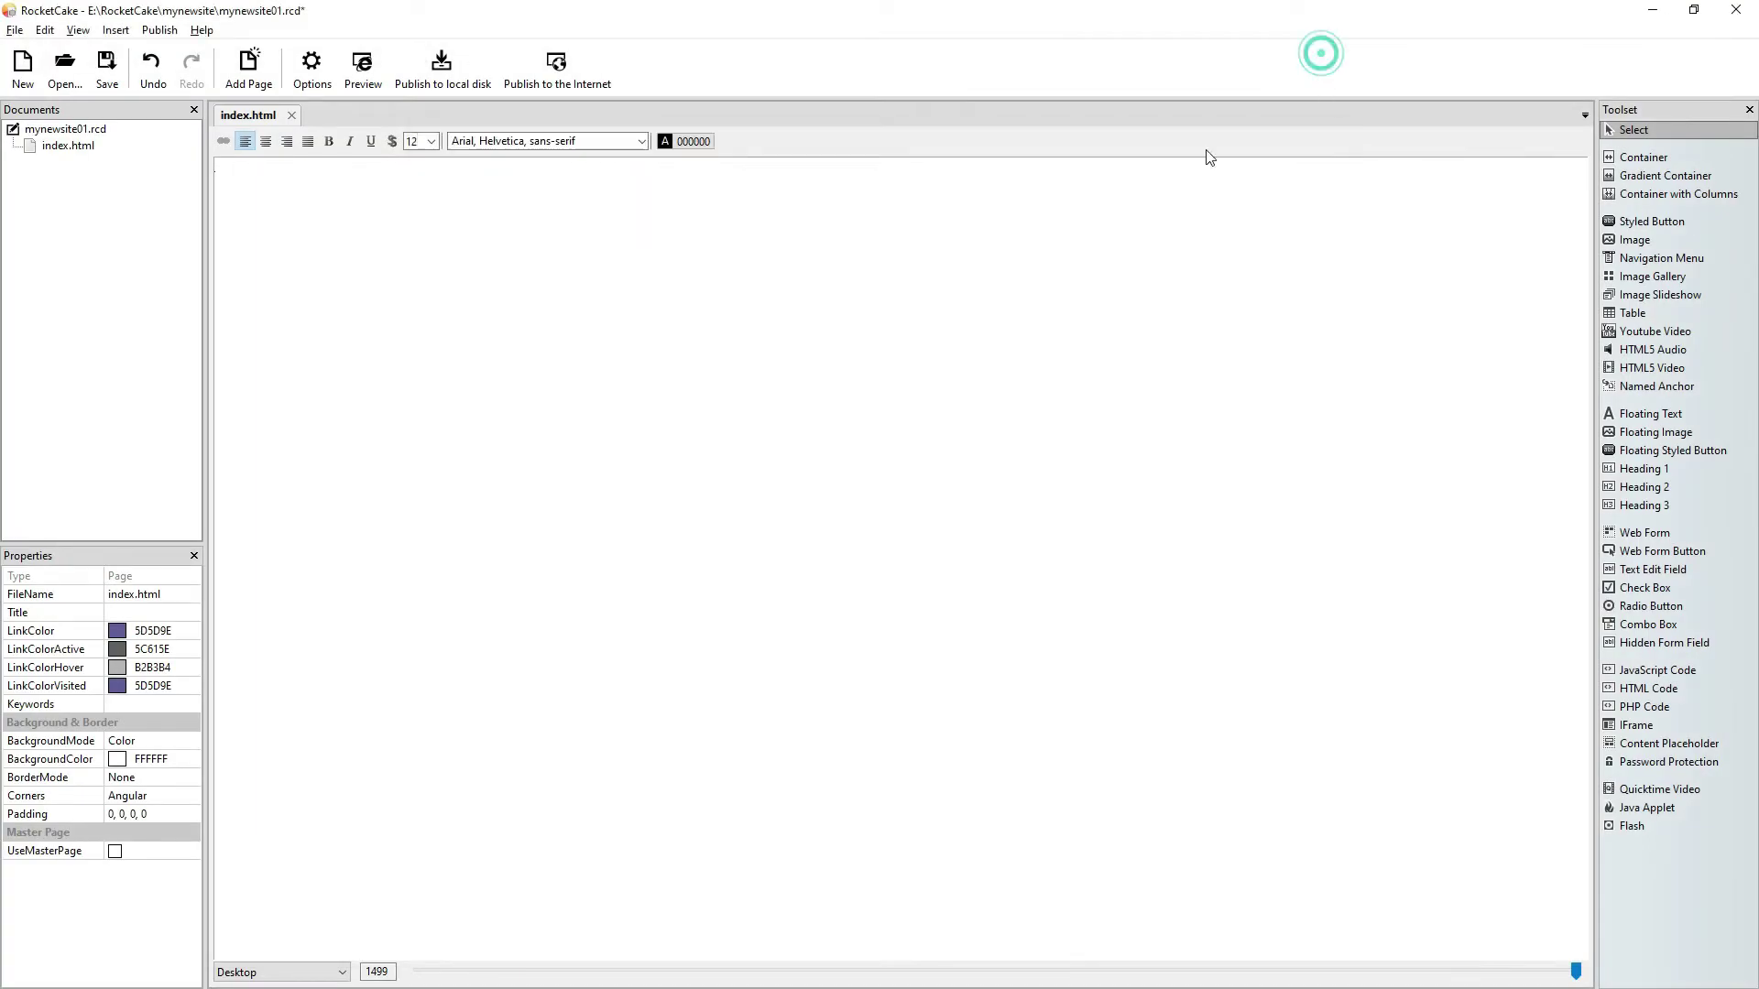
left_click(1644, 157)
left_click(864, 552)
left_click_drag(901, 300, 902, 385)
left_click(1665, 160)
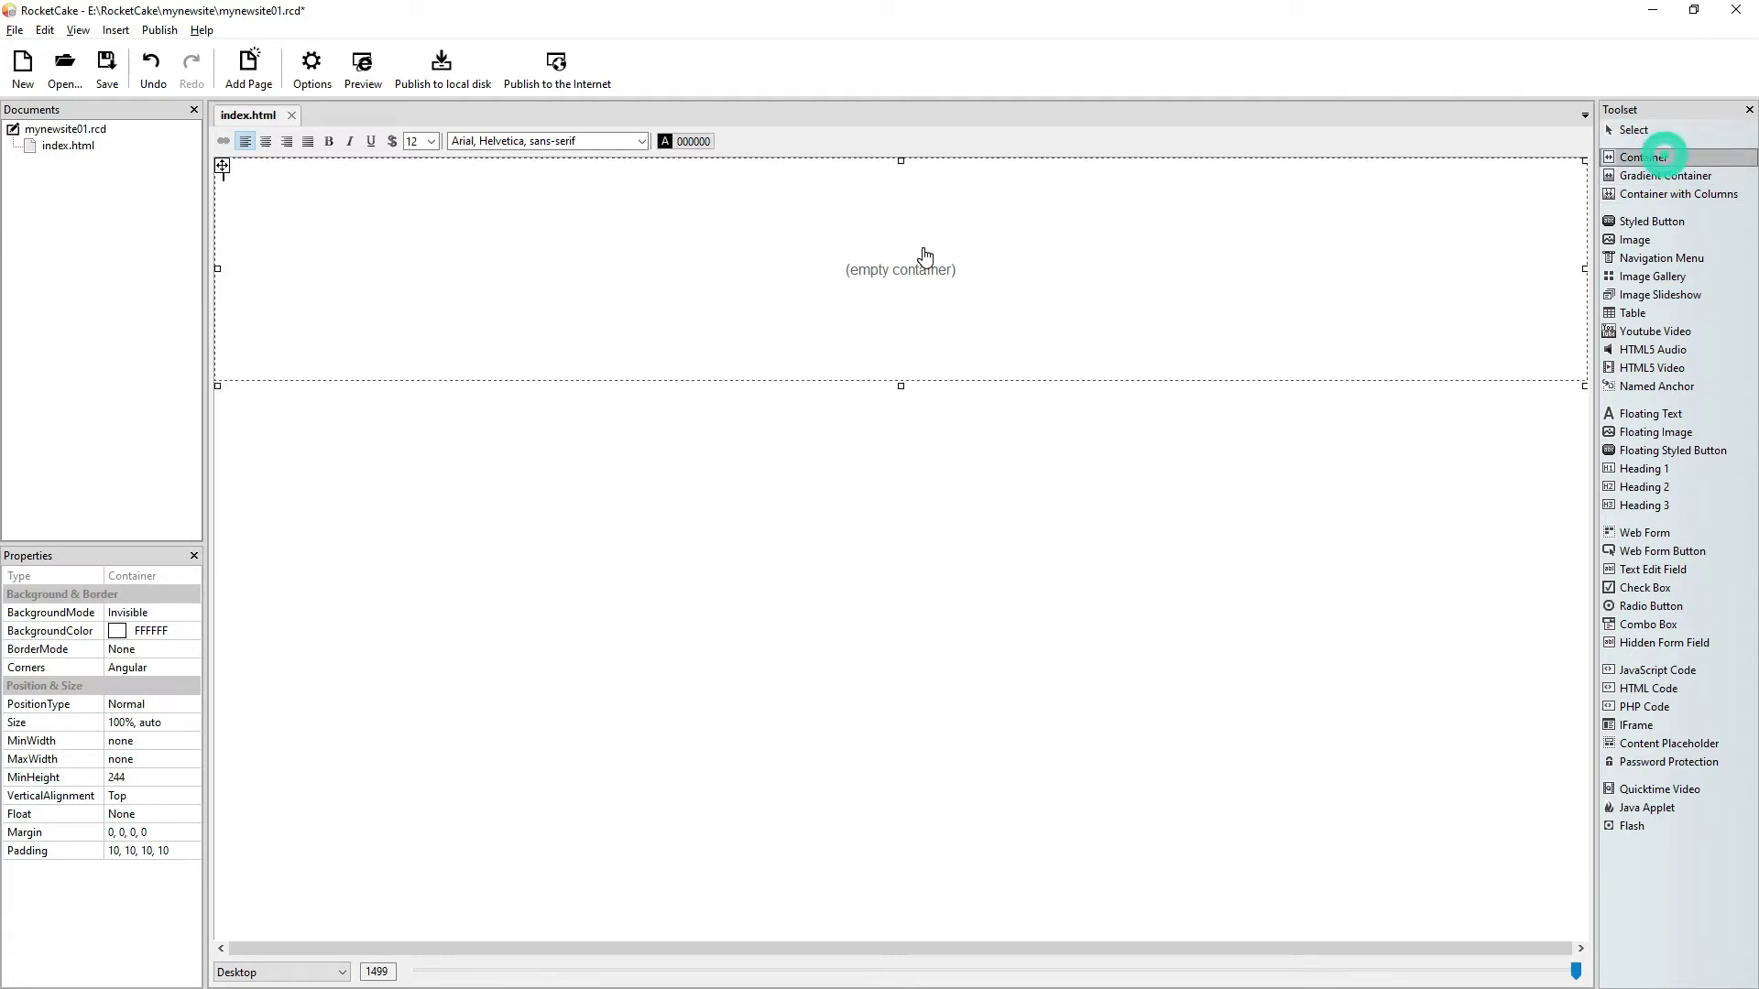
Place a nested container inside the first one and set its size to 30%.
left_click(920, 257)
left_click(117, 722)
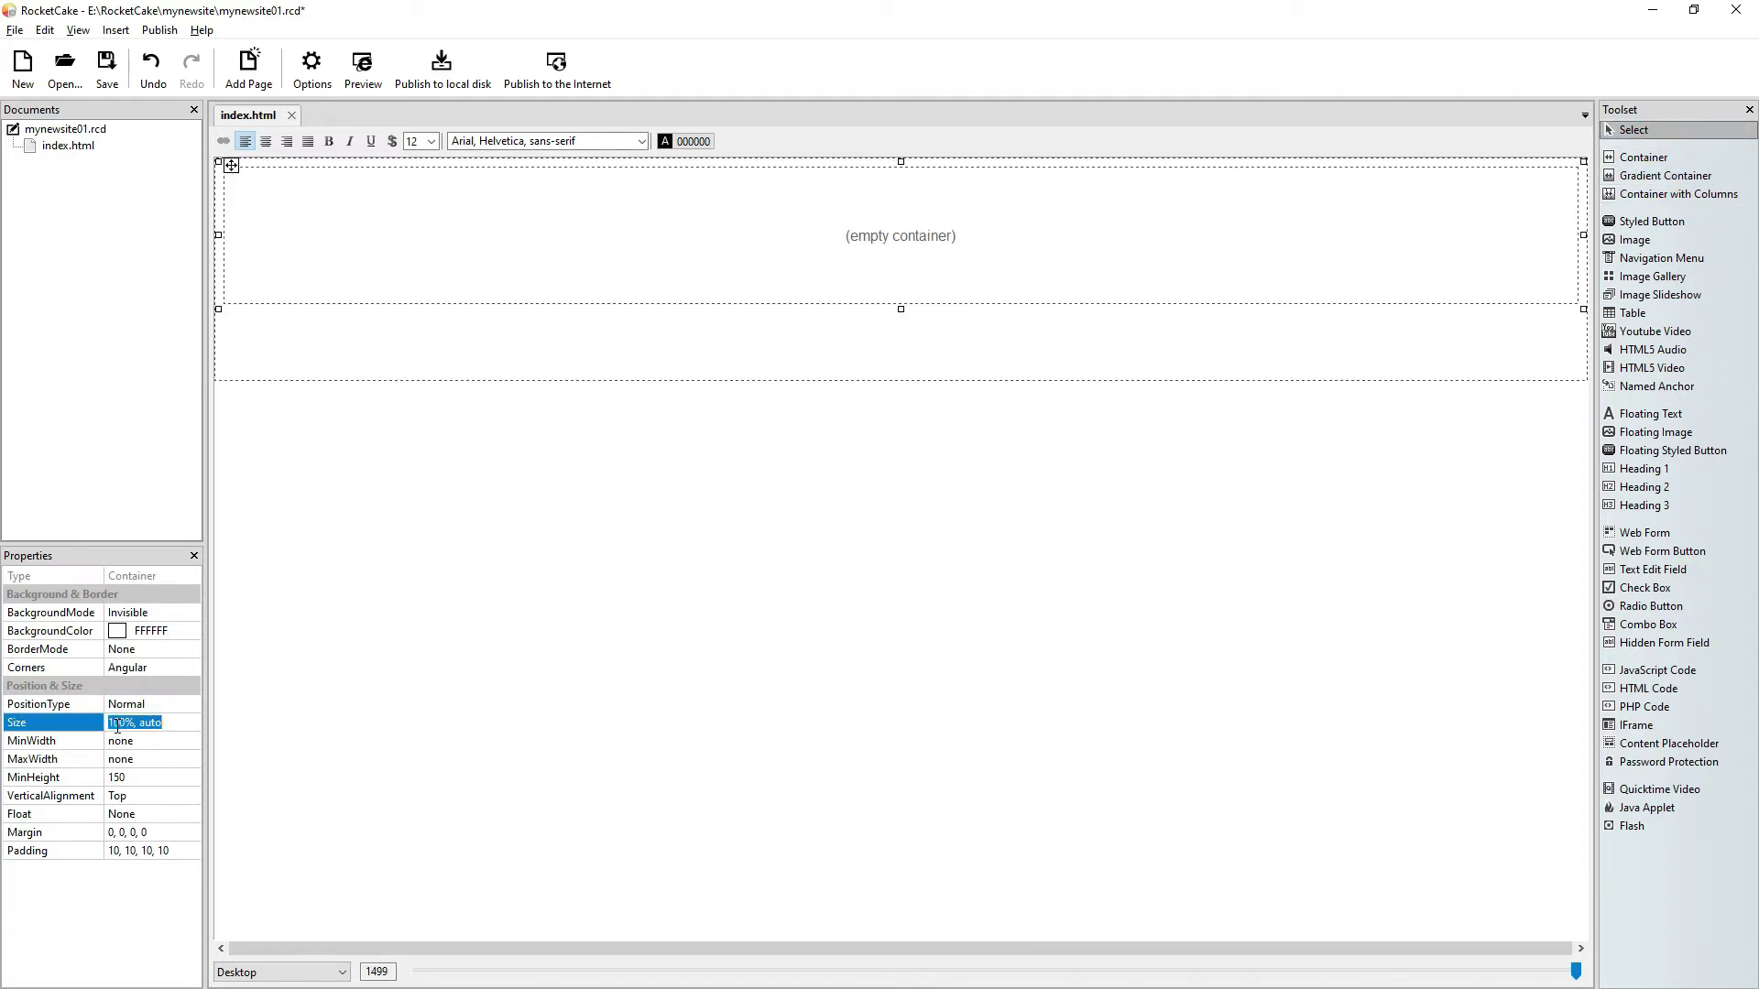
left_click(117, 723)
key("Delete")
key("Delete")
key("Delete")
type("30")
key("Return")
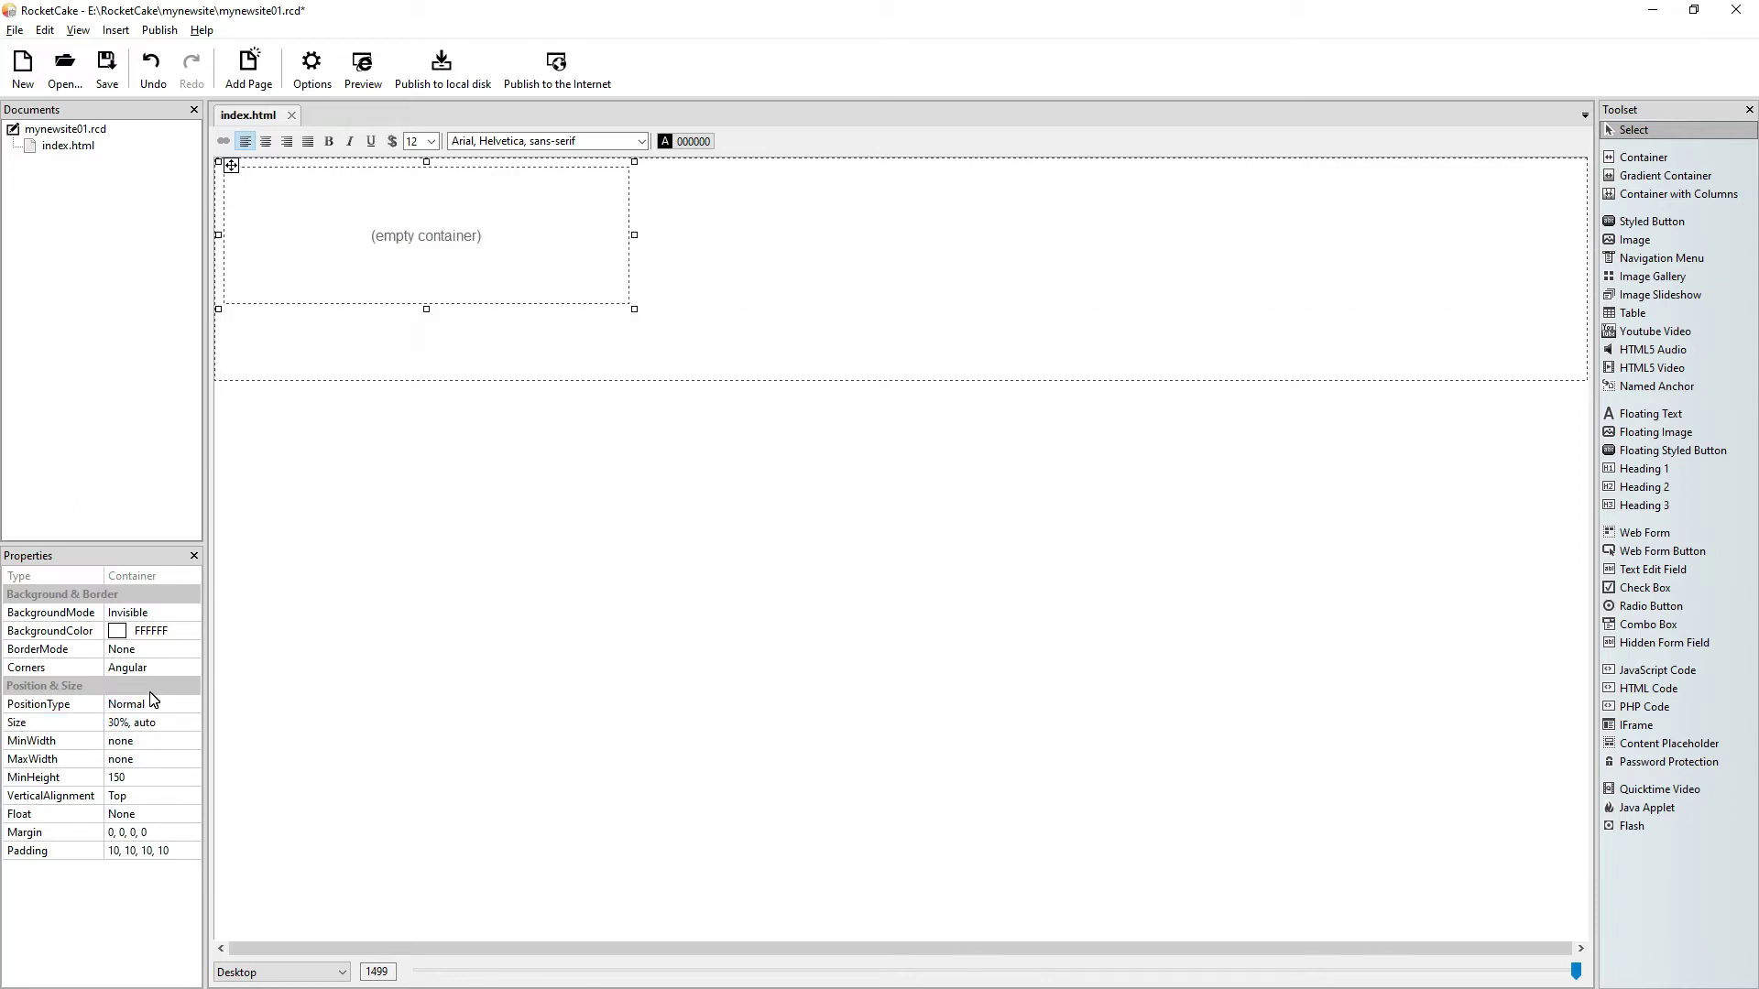
Give the nested container a blue 0080C0 background colour.
left_click(509, 273)
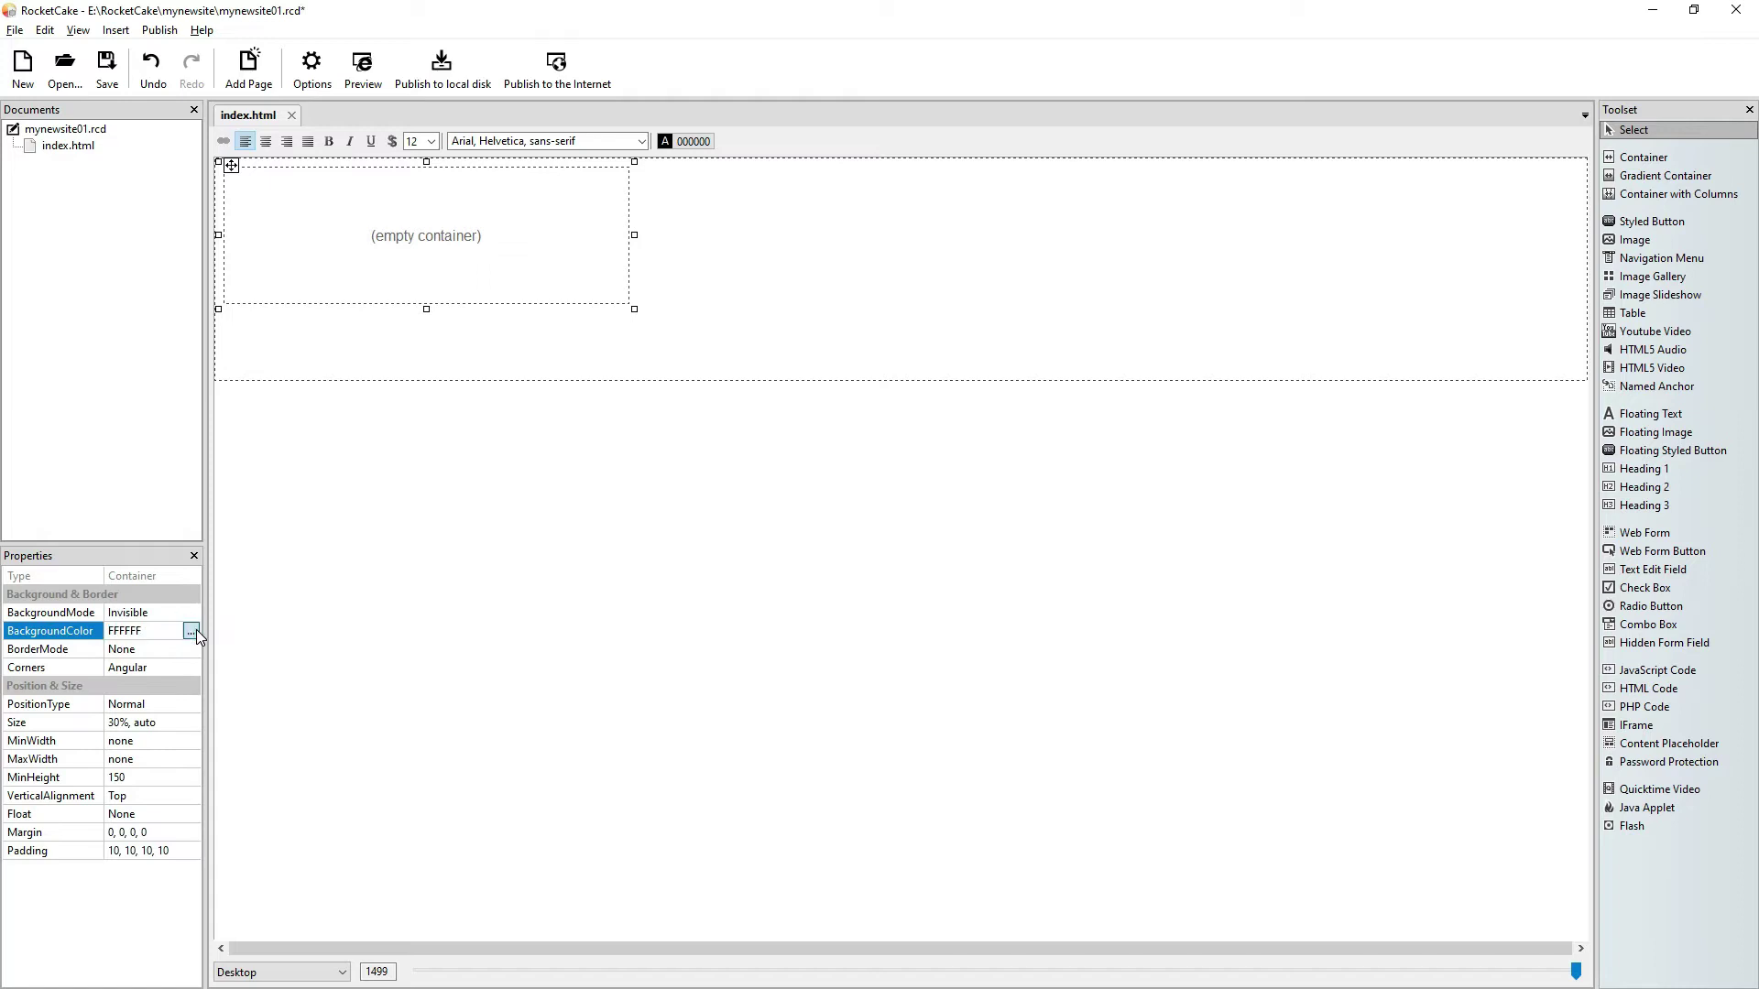
left_click(193, 630)
left_click(220, 676)
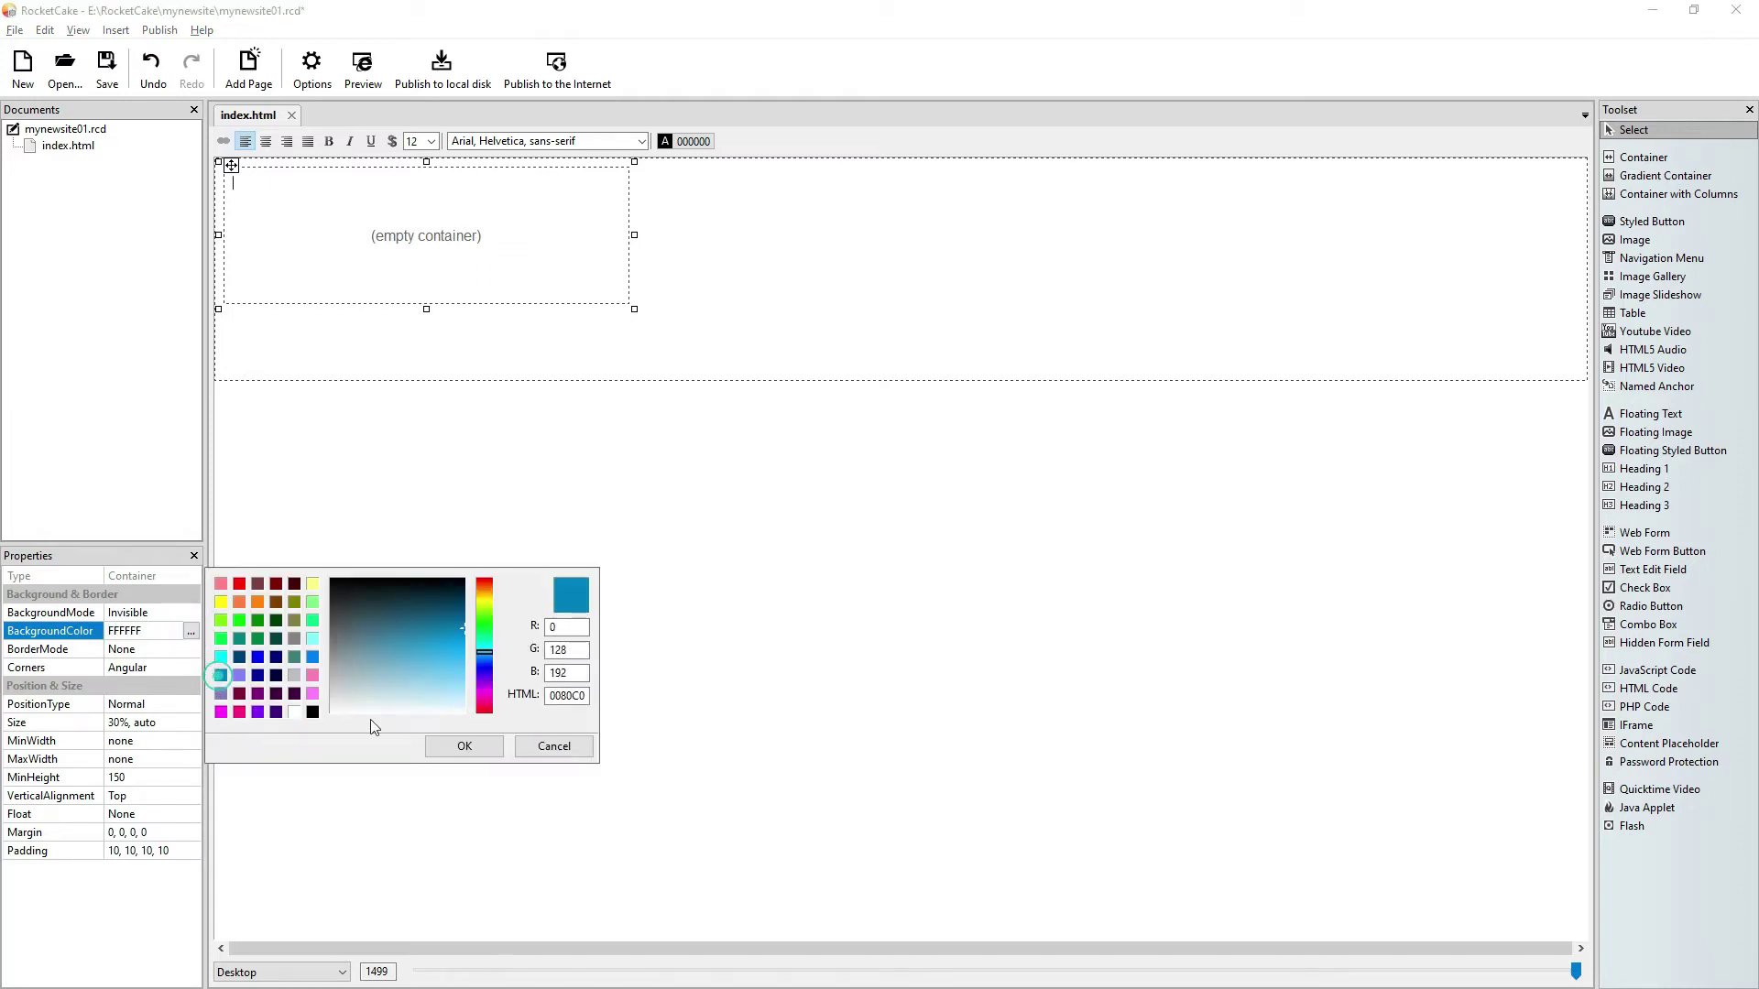
left_click(449, 741)
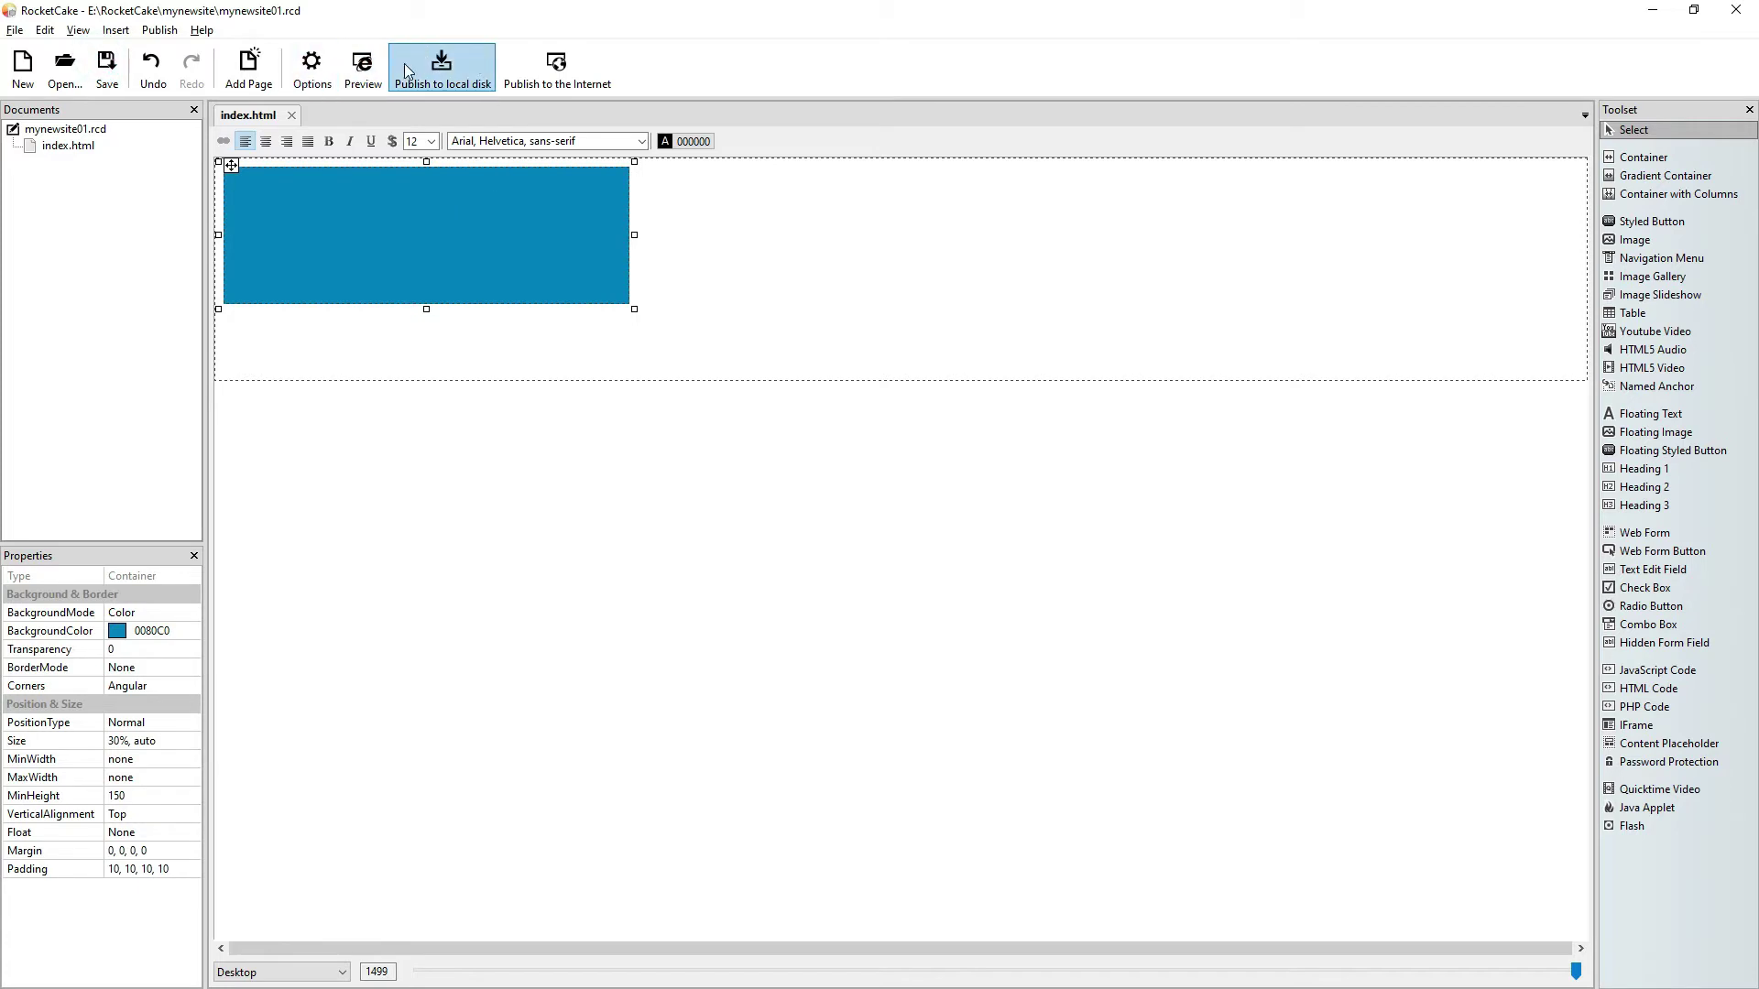
Republish the site to the www folder, overwriting all existing files.
left_click(438, 72)
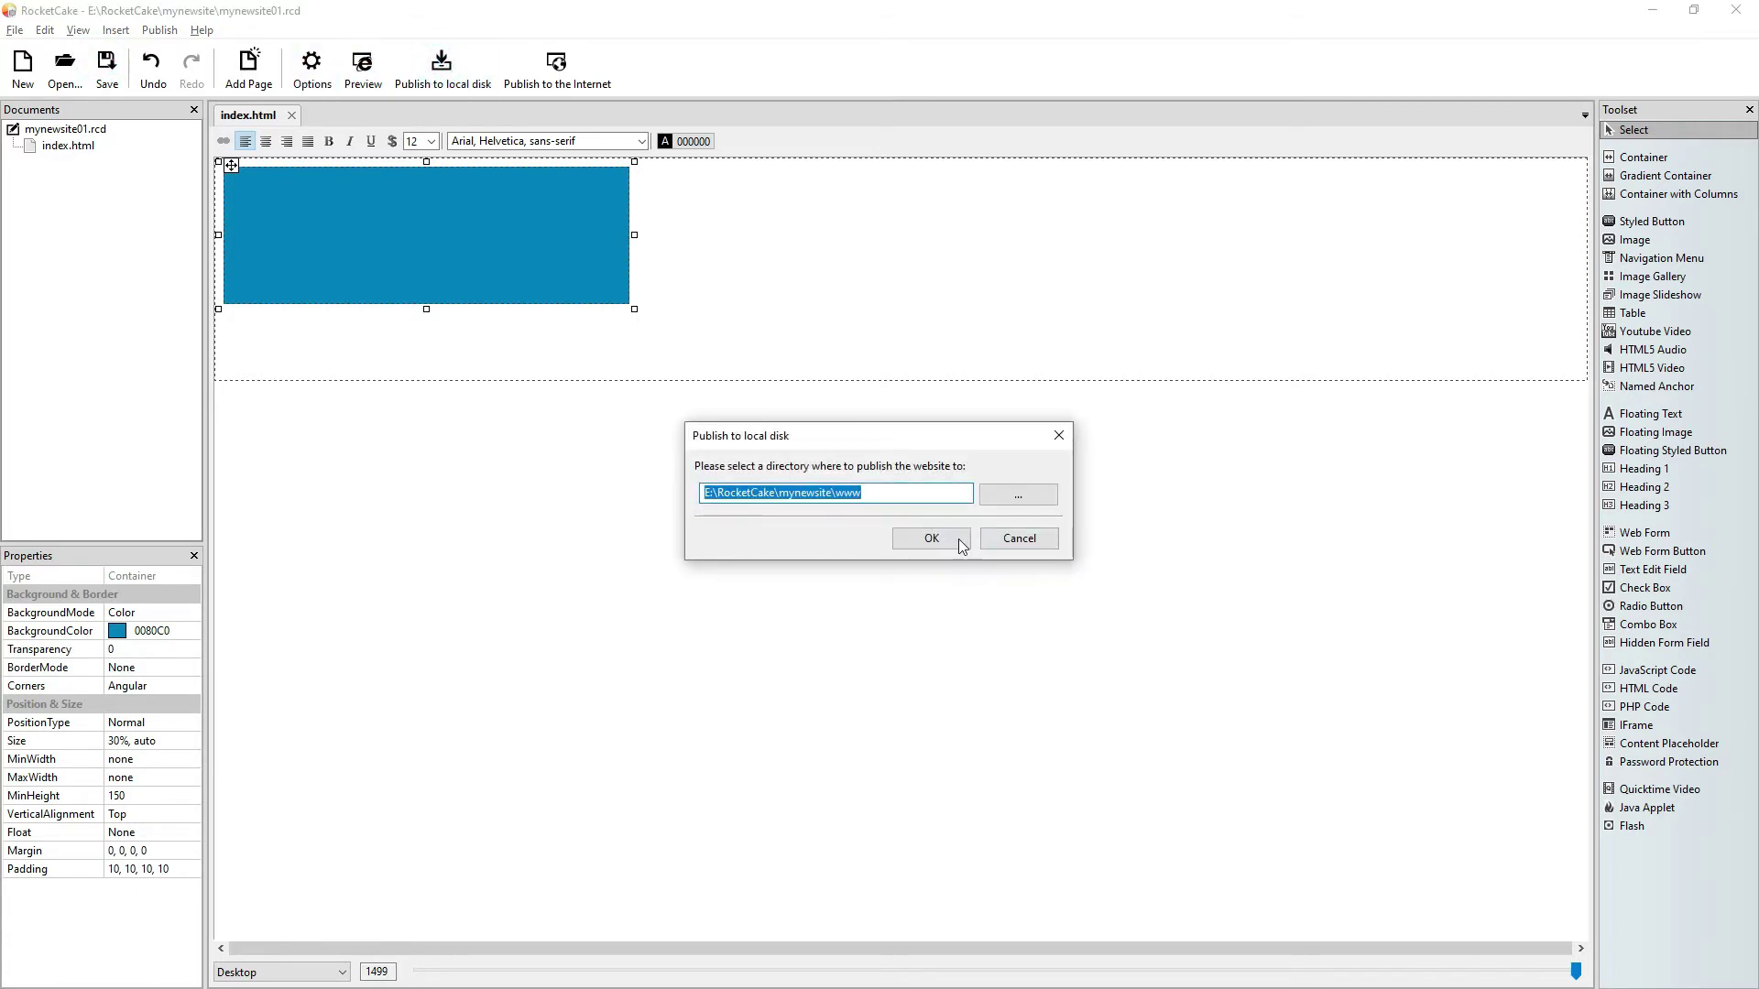
left_click(959, 546)
left_click(841, 539)
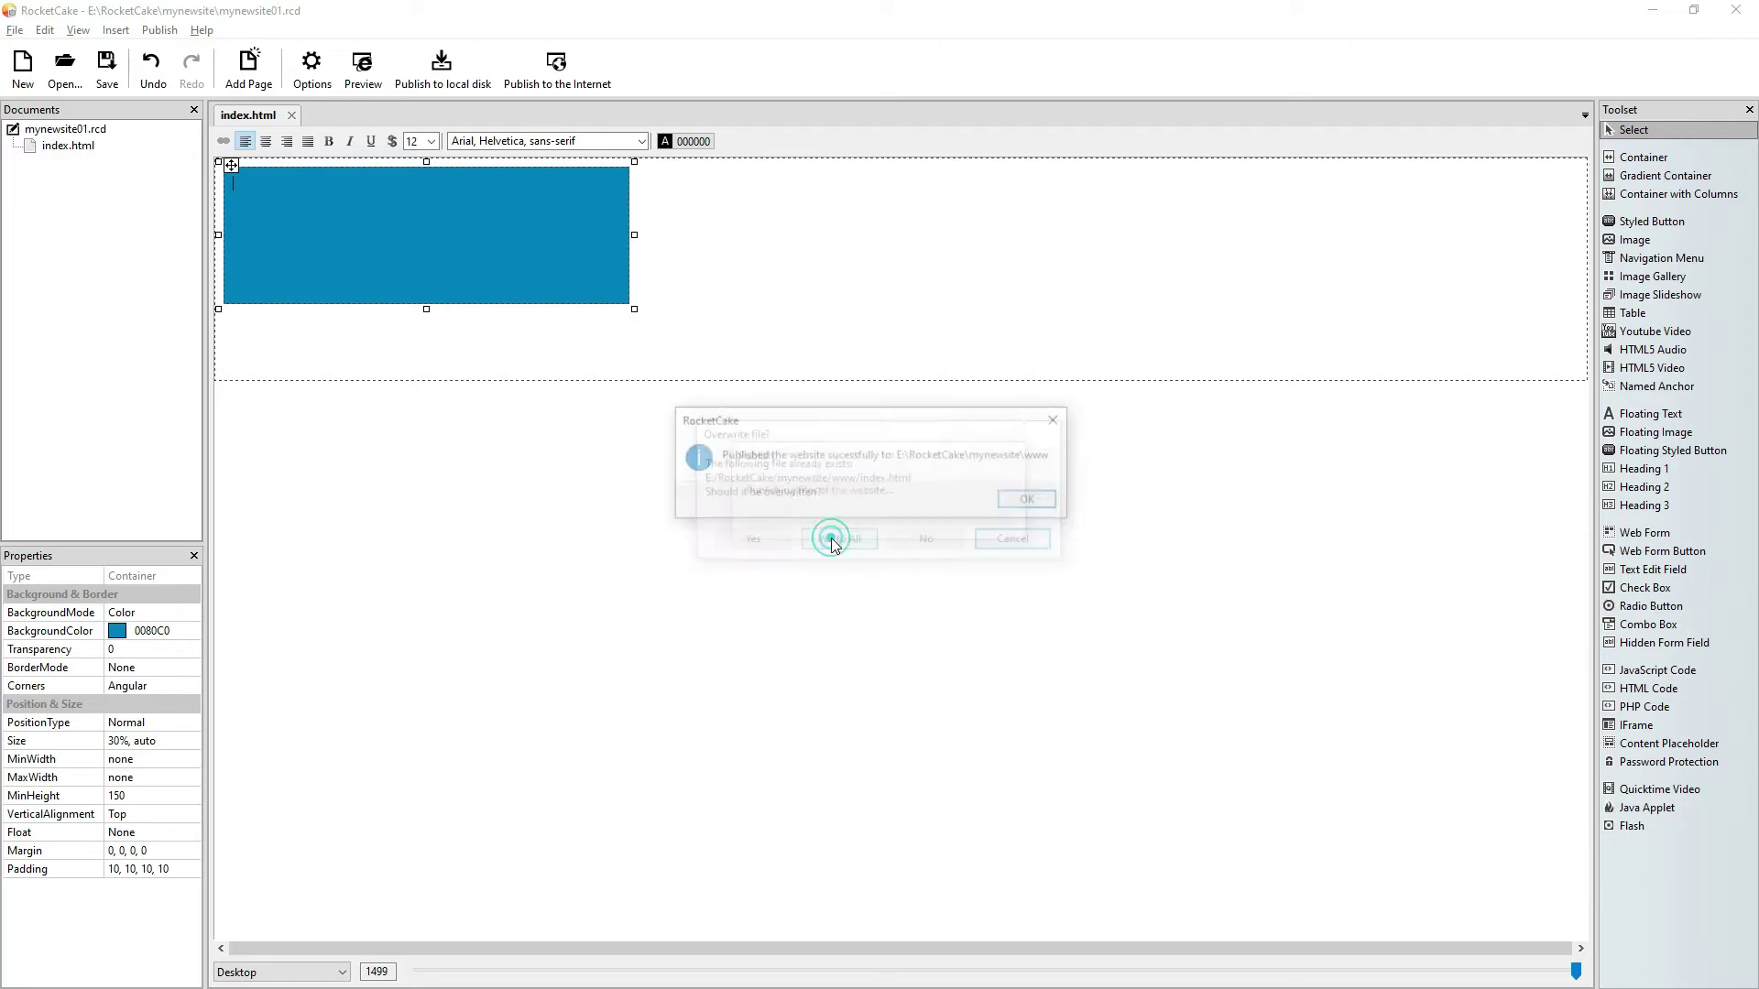
left_click(1053, 506)
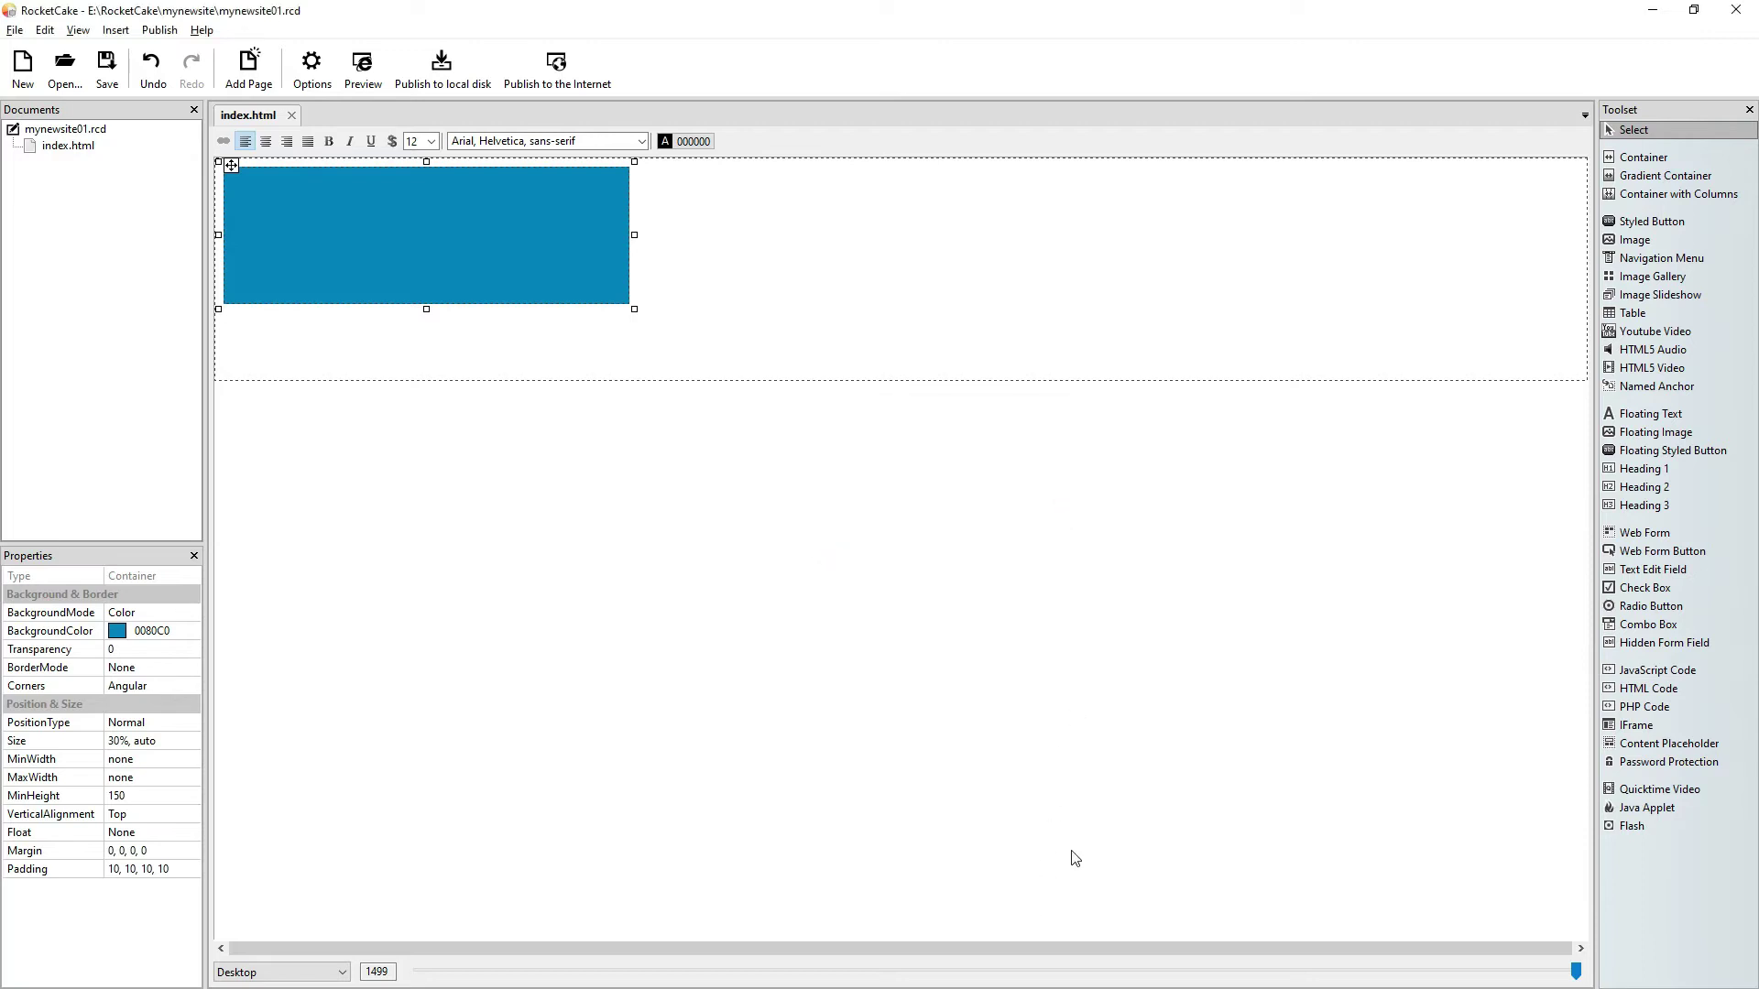
Check the updated index.html and index_html.css in the www folder in Total Commander.
key("alt+Tab")
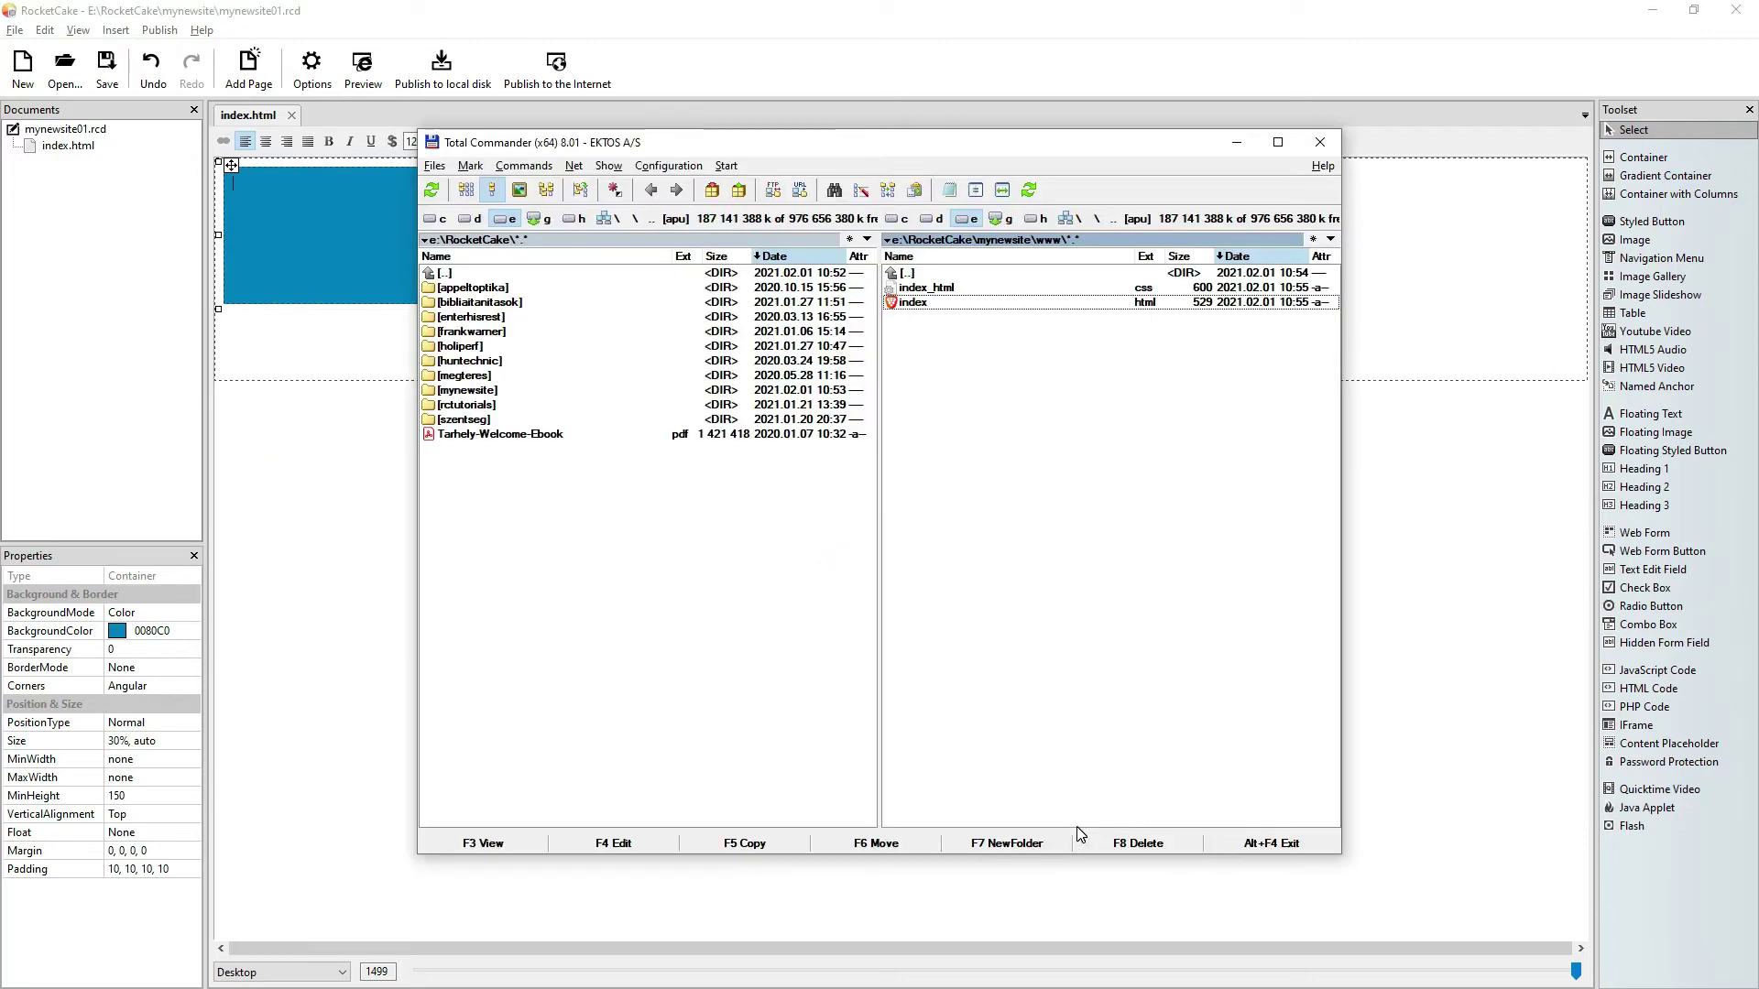
double_click(957, 273)
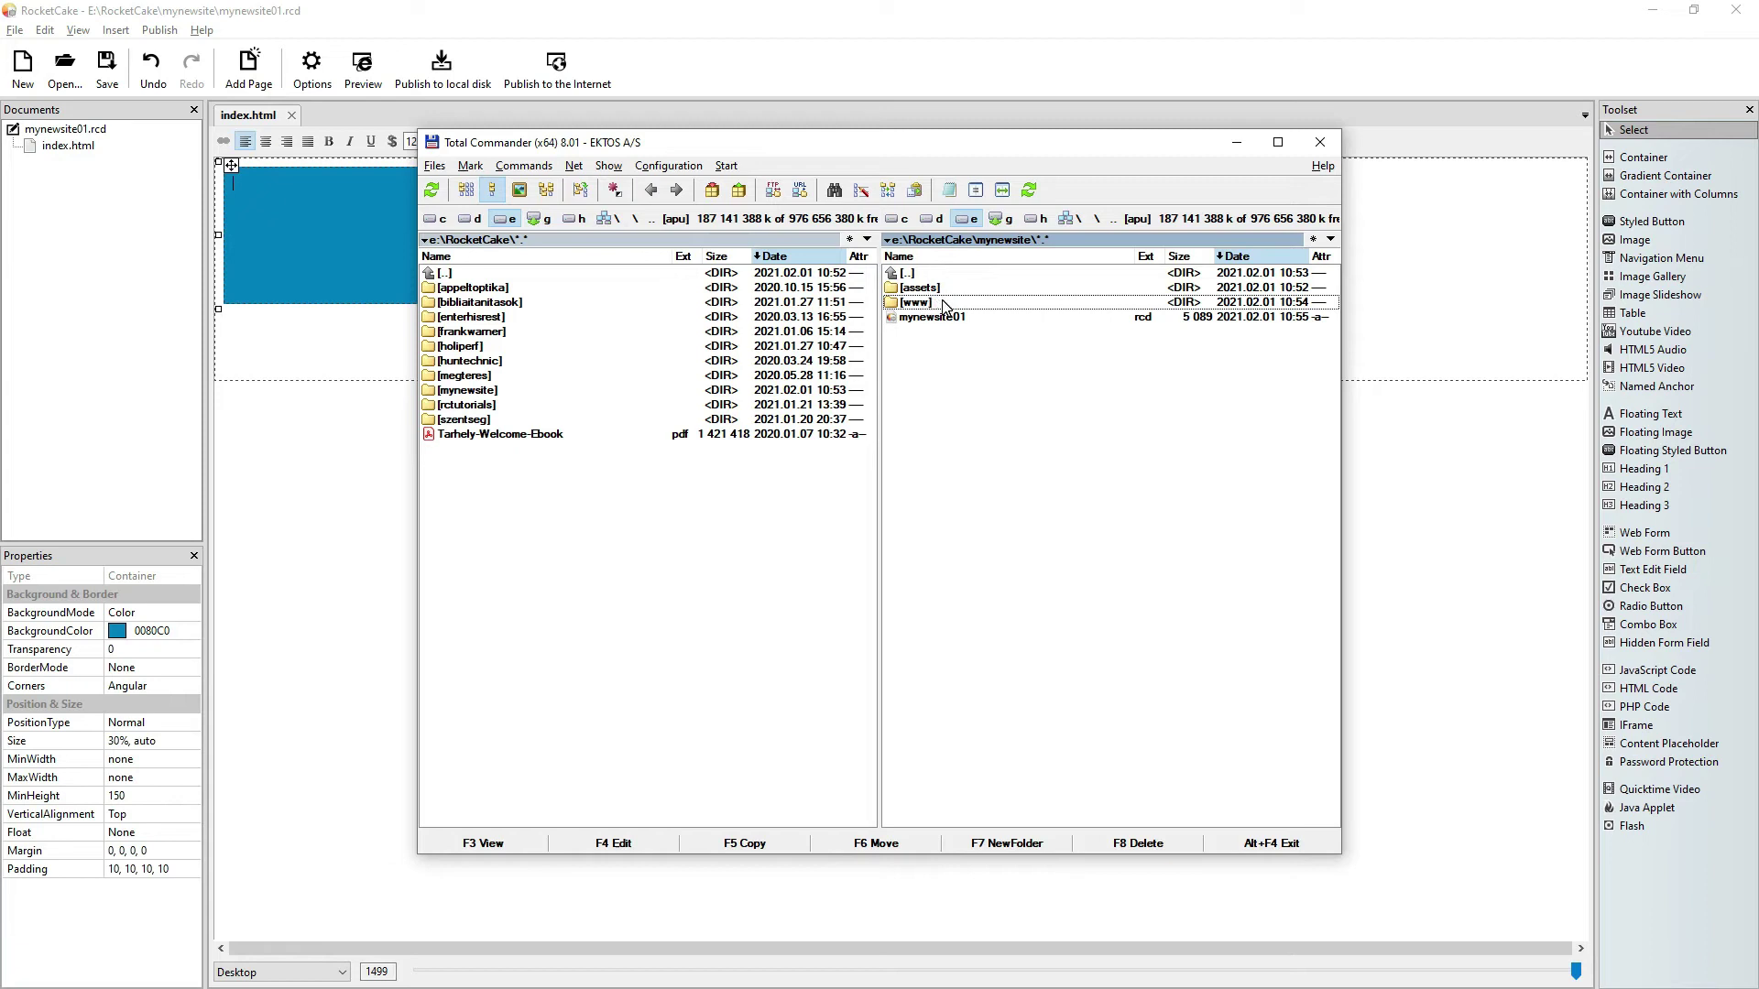
double_click(941, 303)
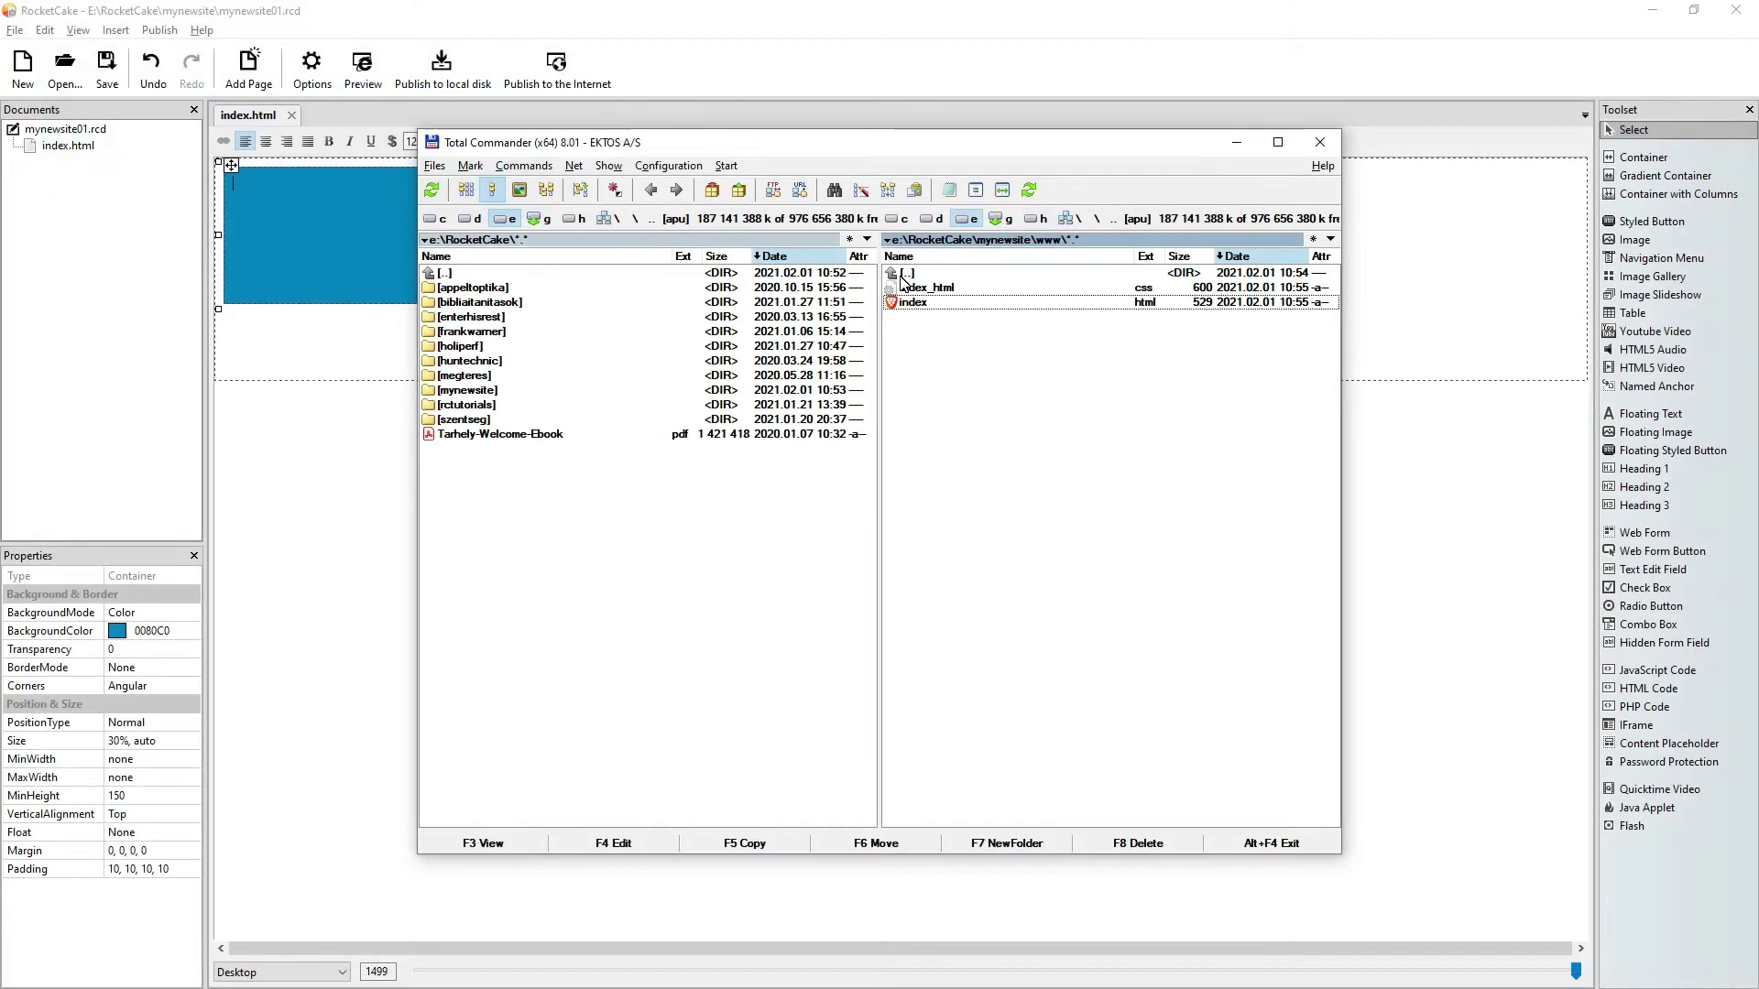
double_click(904, 274)
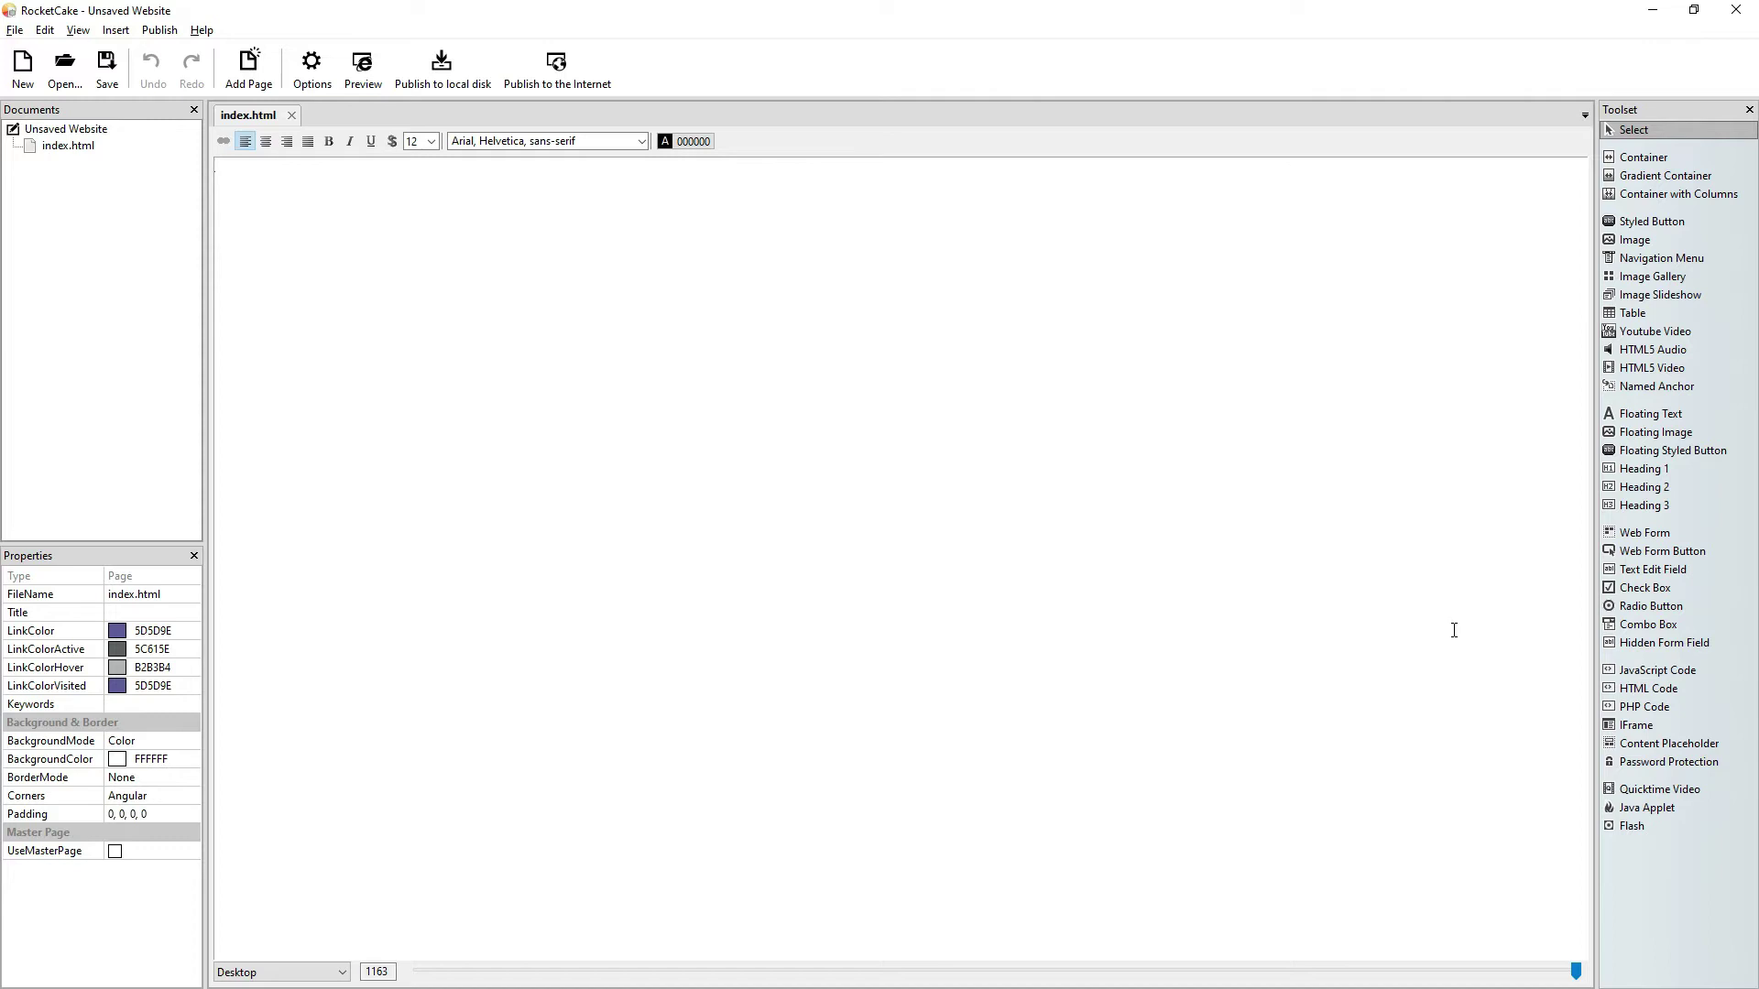
View the Publish to the Internet FTP settings, then switch to the browser's DuckDuckGo page.
left_click(553, 60)
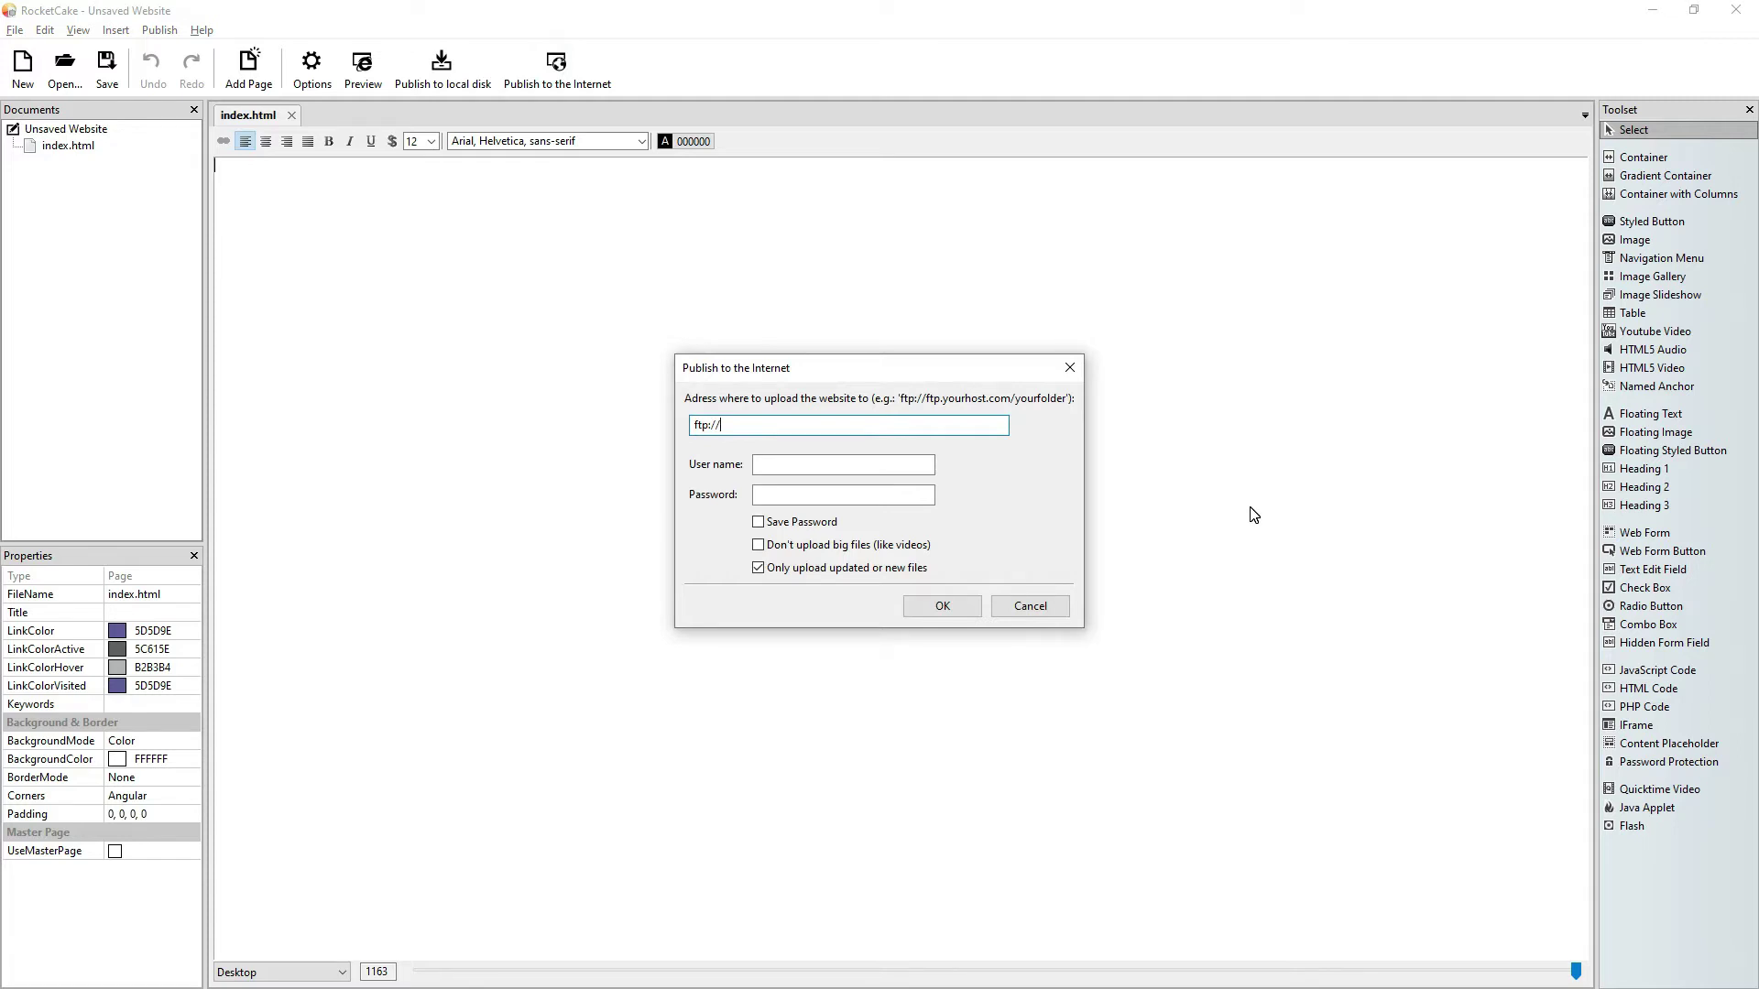
key("alt+Tab")
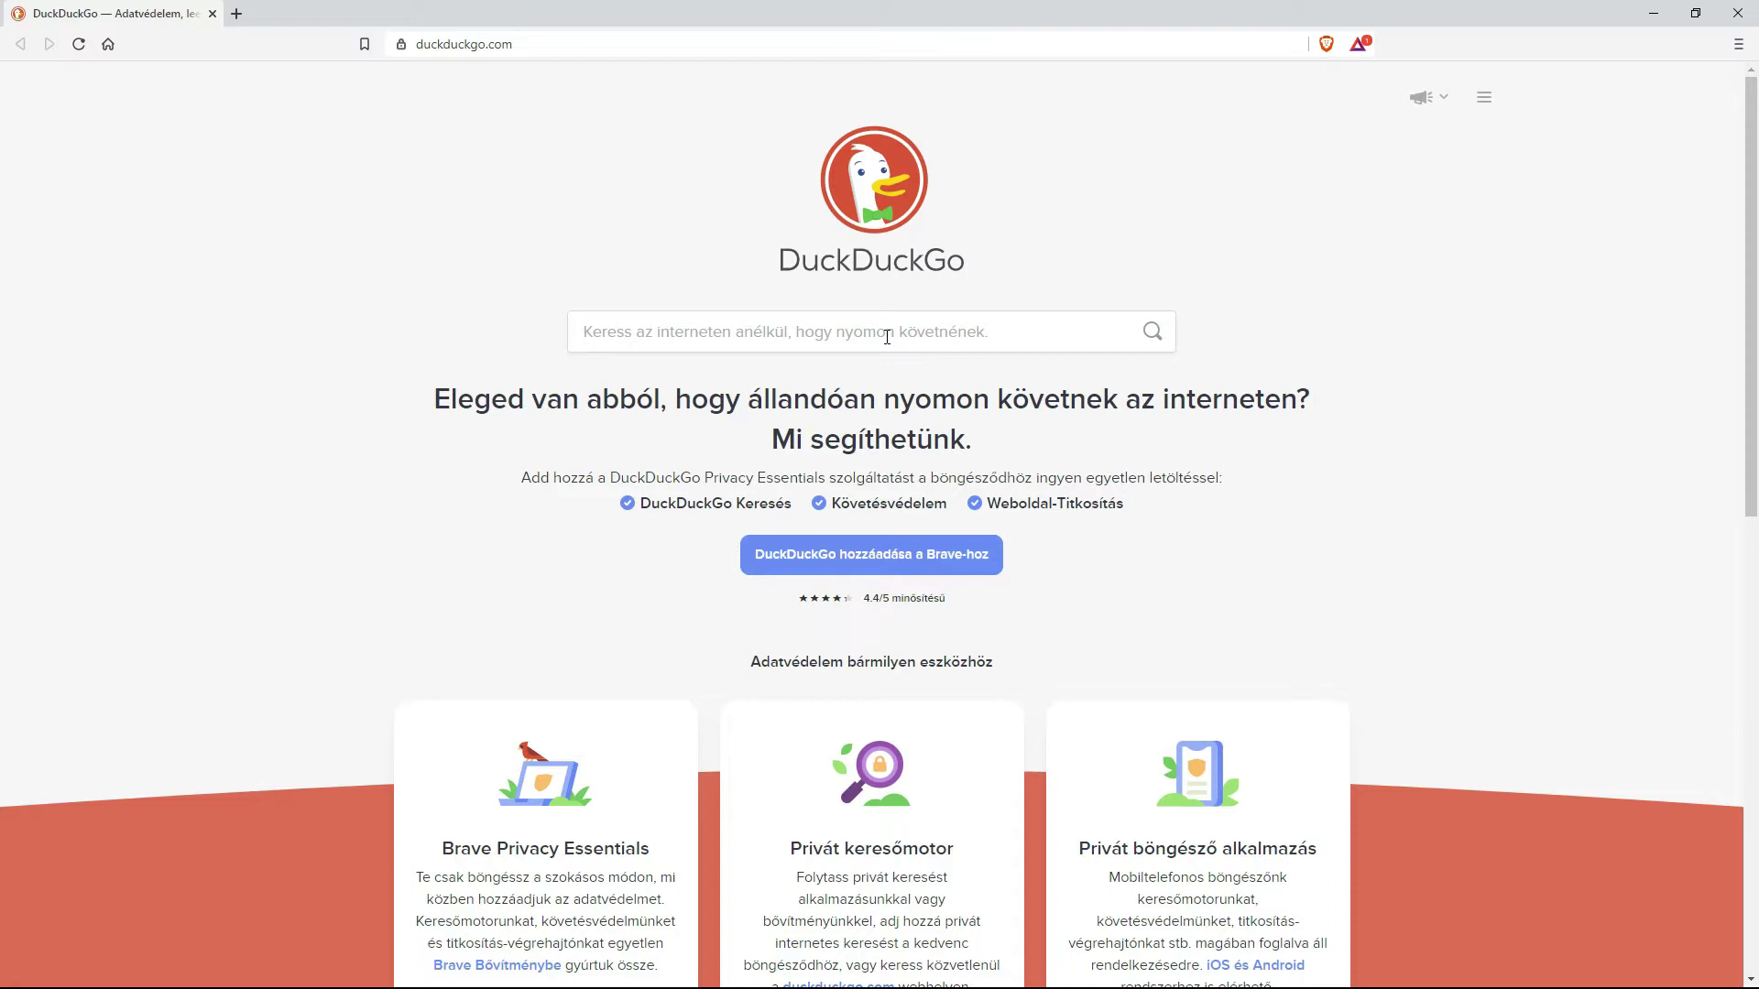
Search DuckDuckGo for 'webhosting' and open PCMag's 'The Best Web Hosting Services for 2021' article.
type("webhostin")
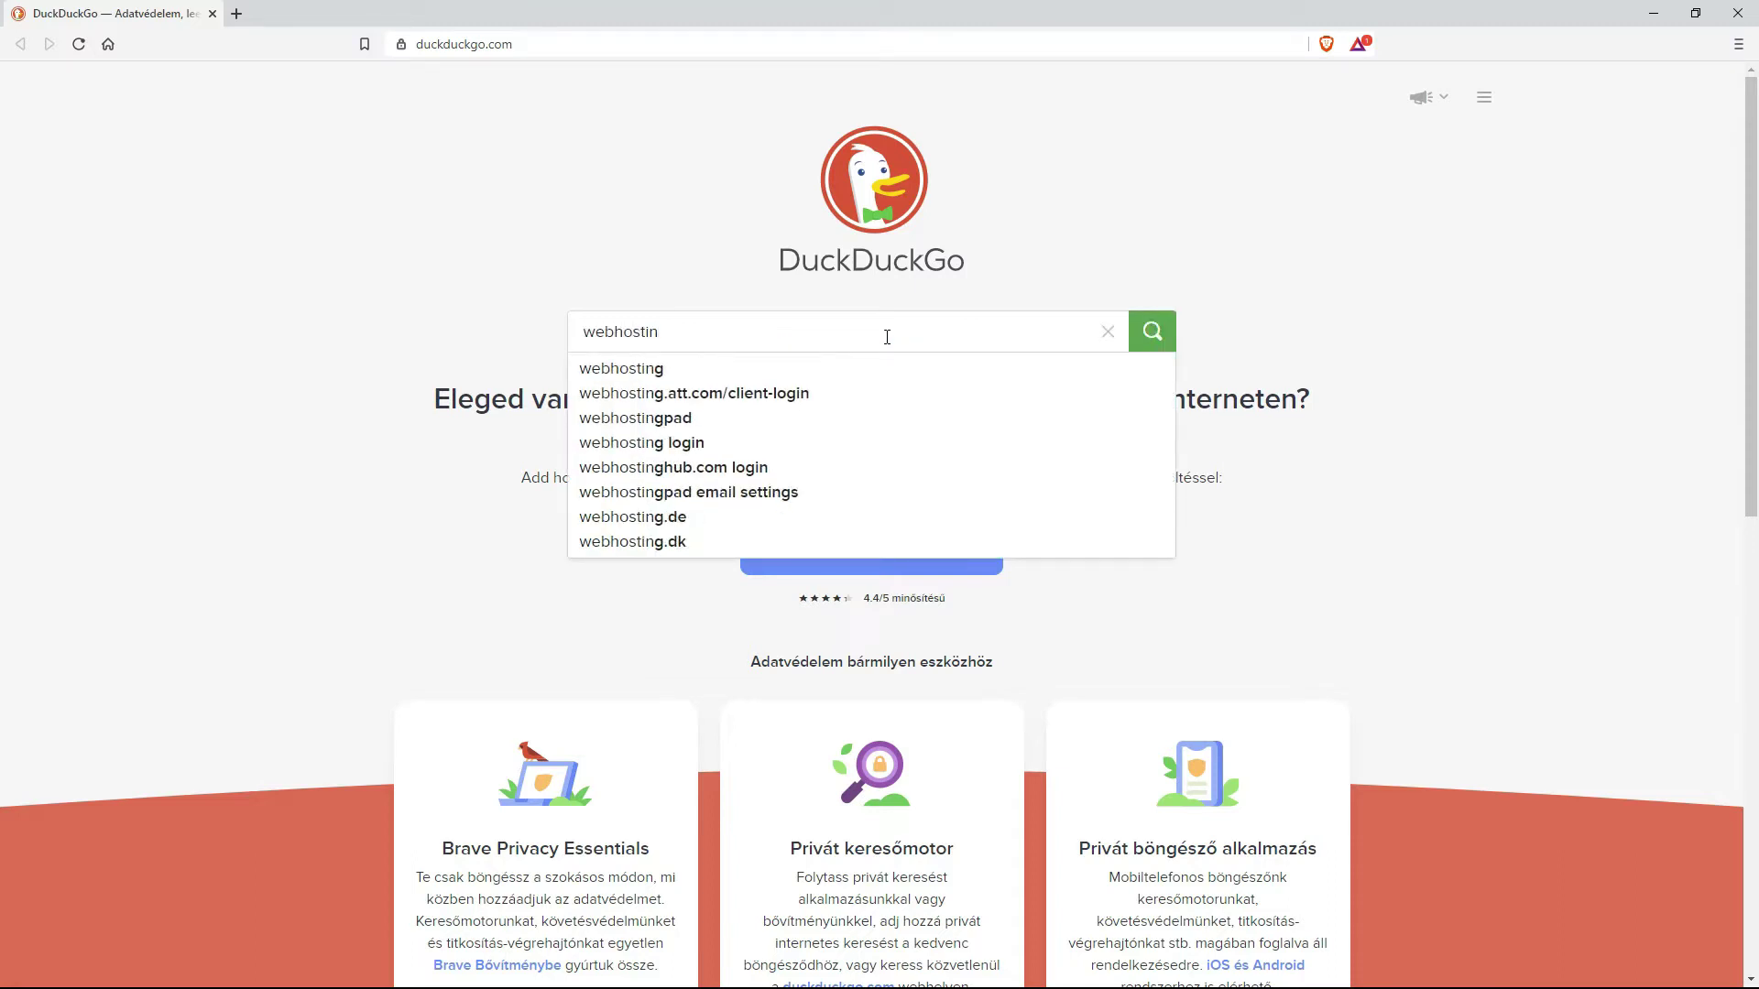
type("g")
key("Return")
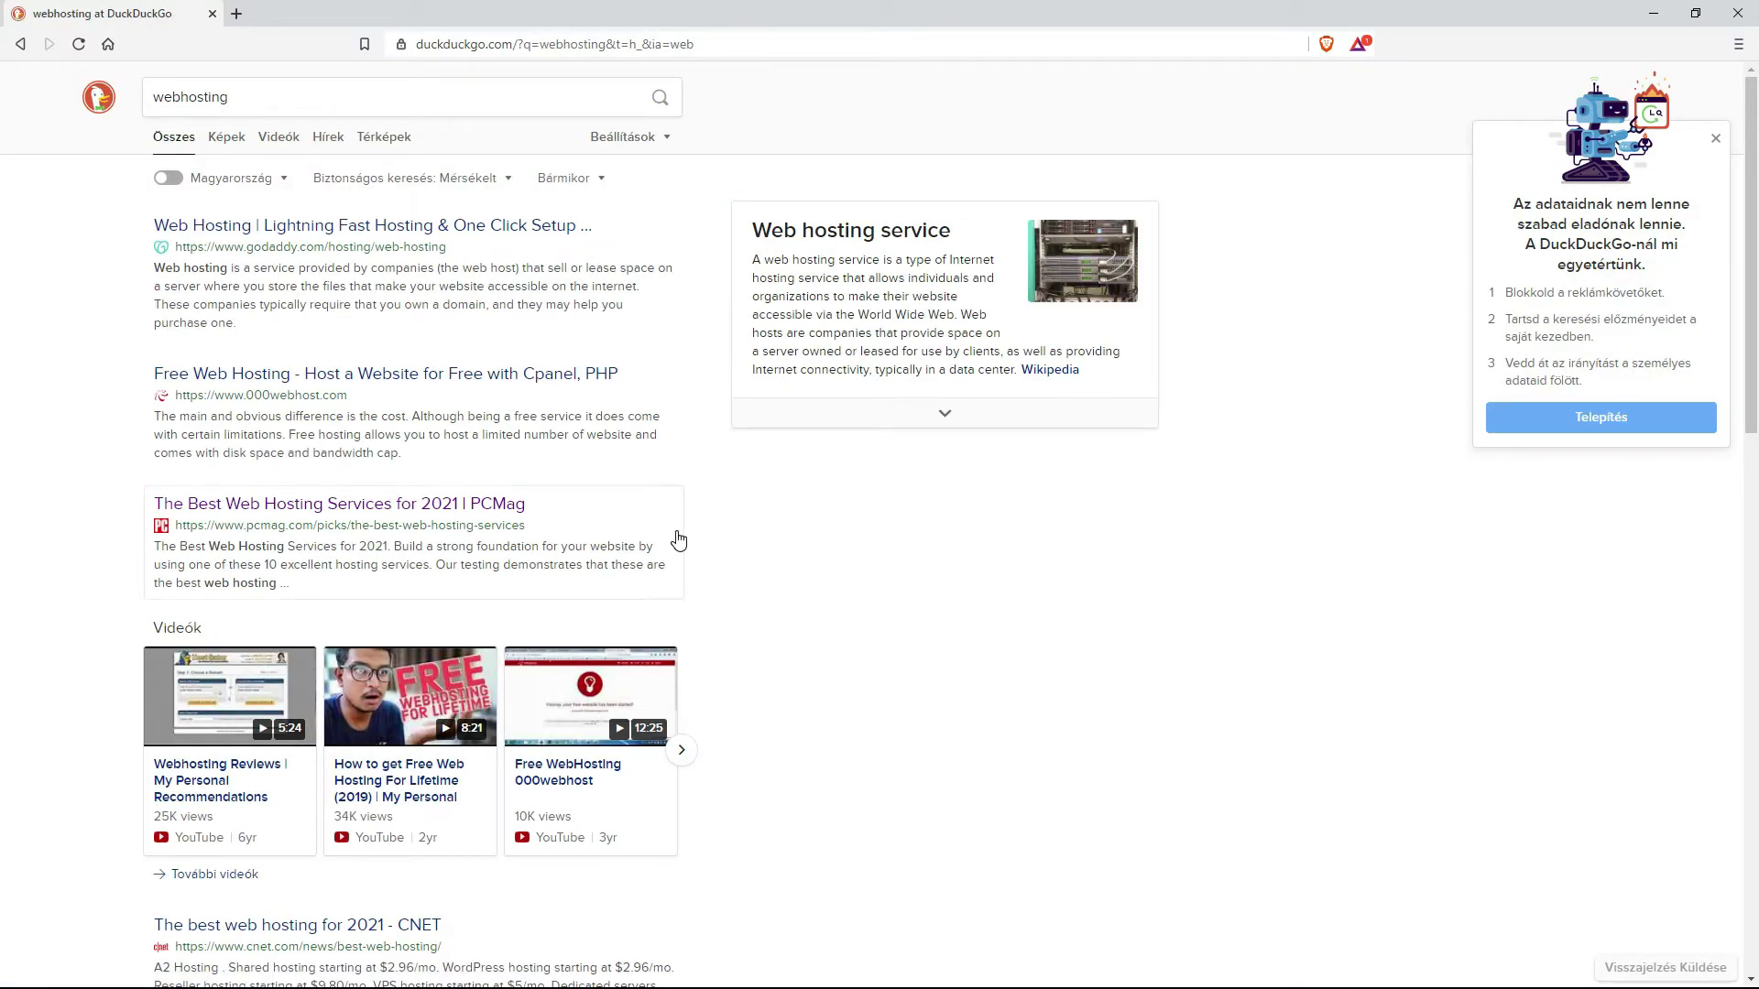
left_click(365, 511)
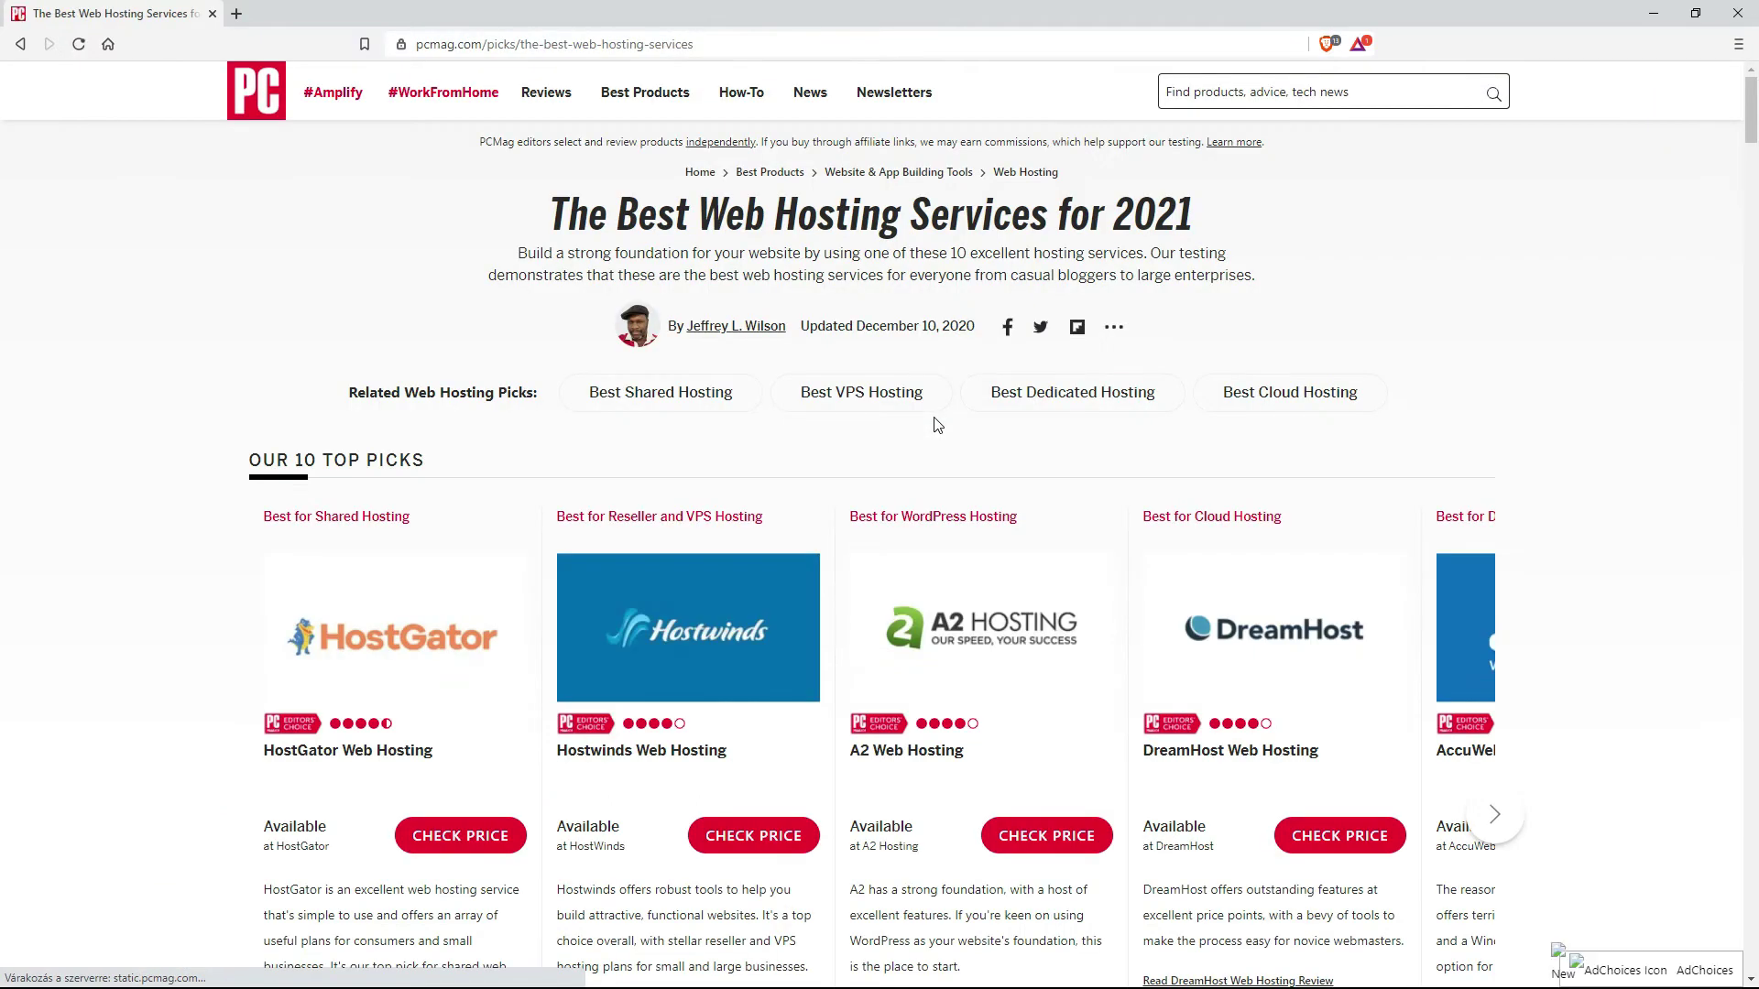
Scroll the PCMag article down to the HostGator card in Our 10 Top Picks.
scroll(380, 630, "down", 1)
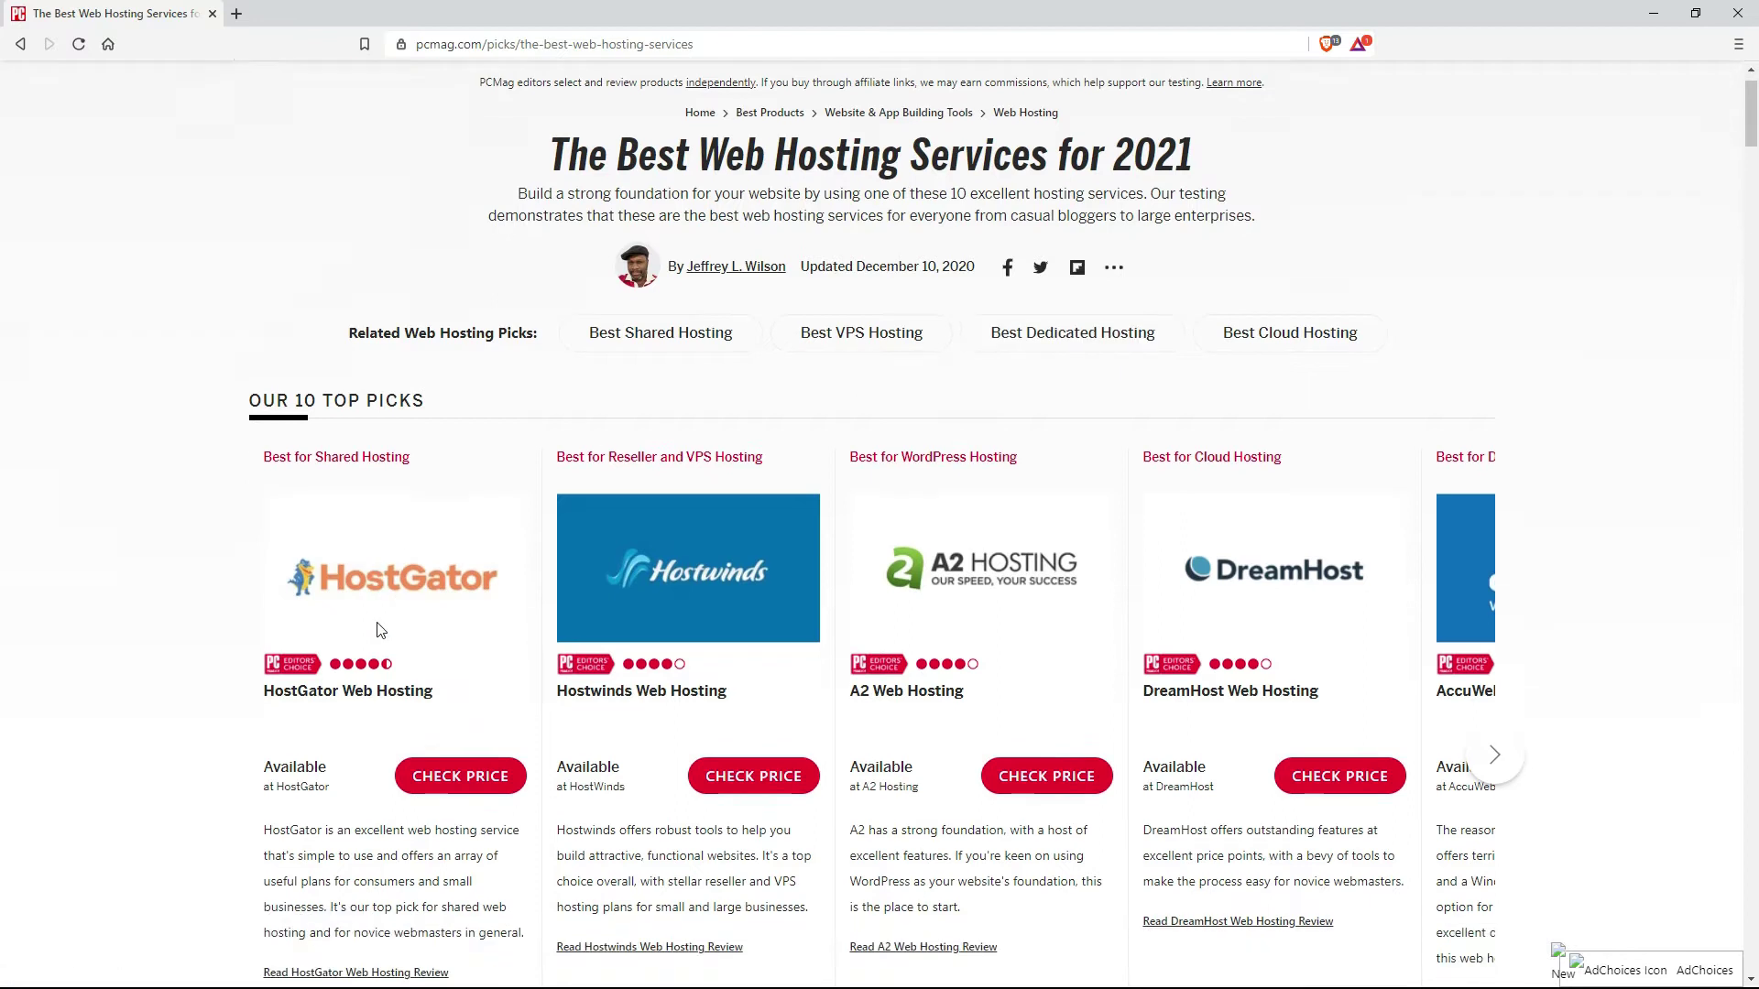
scroll(449, 522, "down", 1)
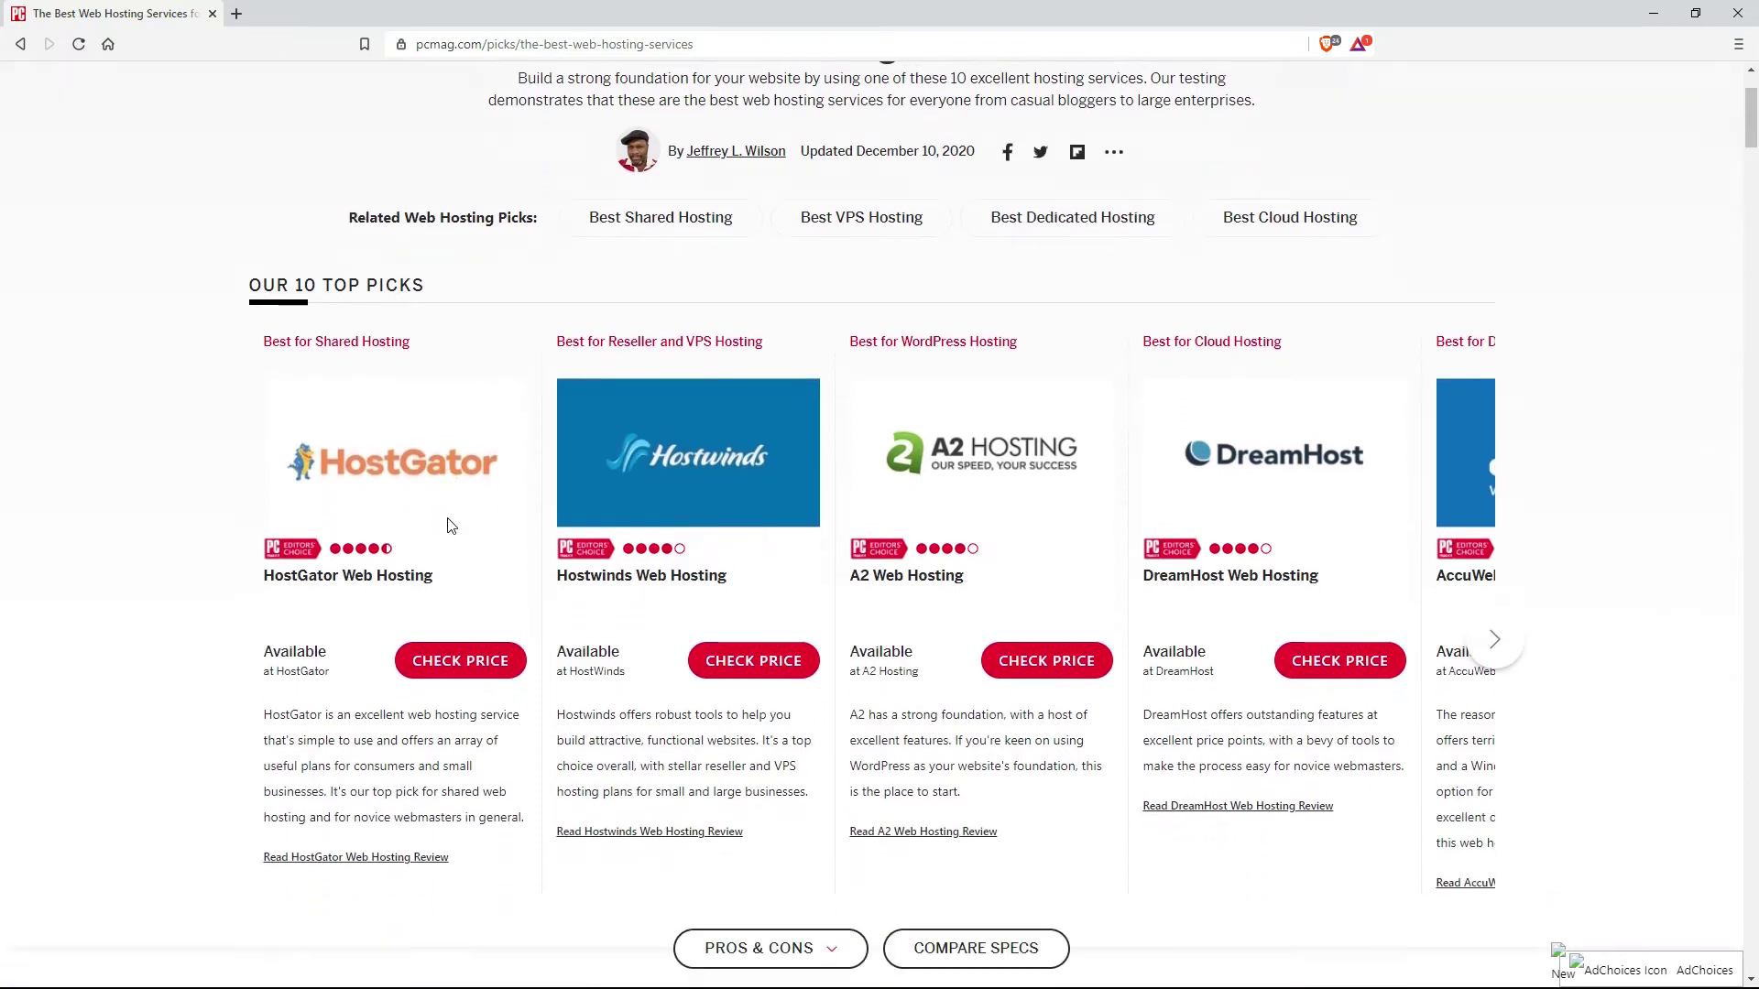
scroll(451, 525, "down", 1)
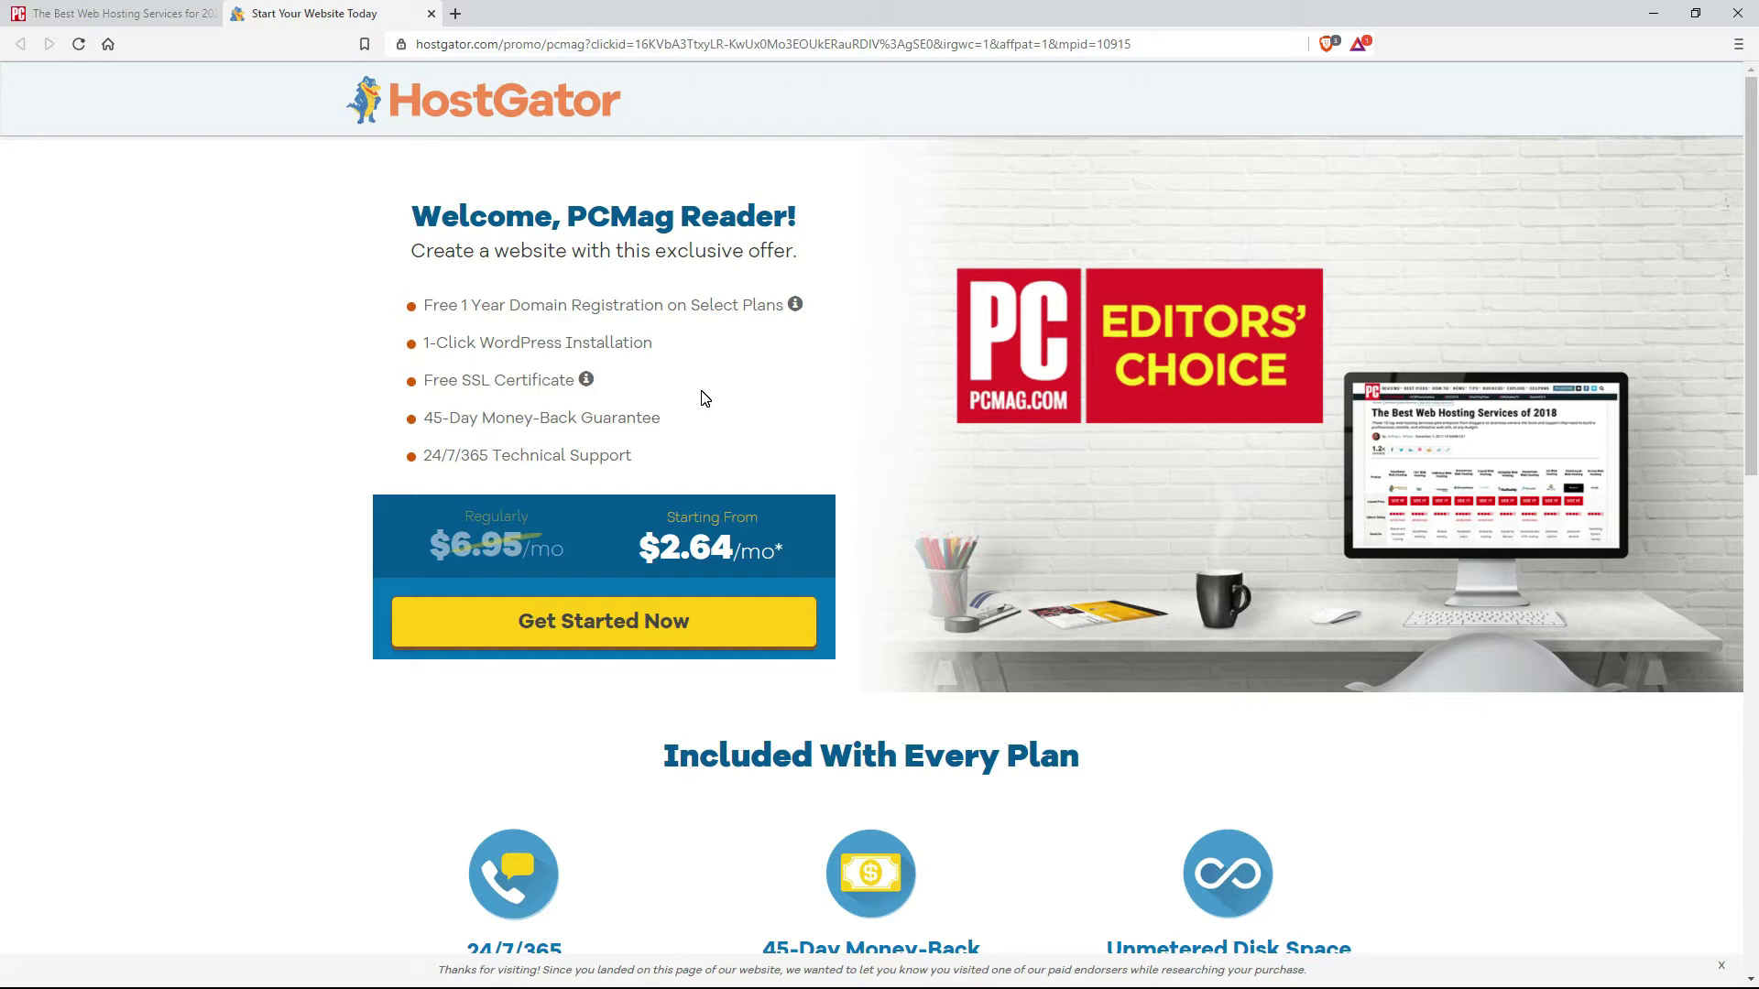
Review HostGator's three plan prices, then close the HostGator offer tab.
scroll(704, 397, "down", 1)
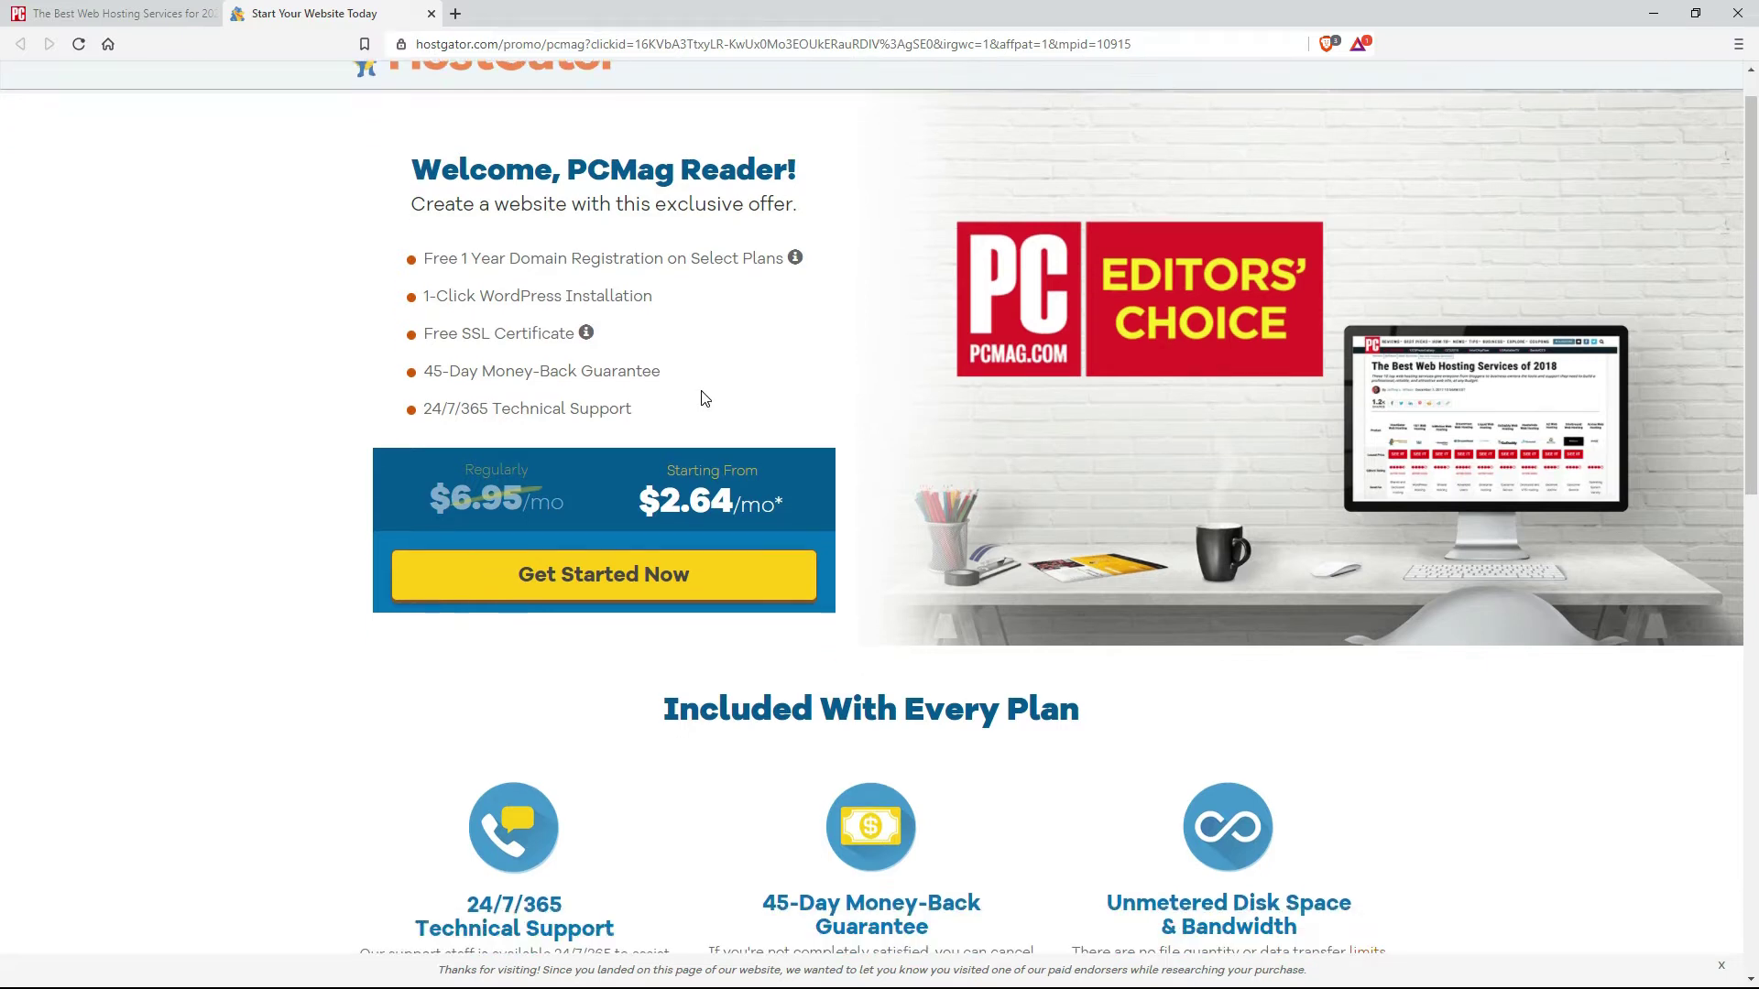
left_click(604, 522)
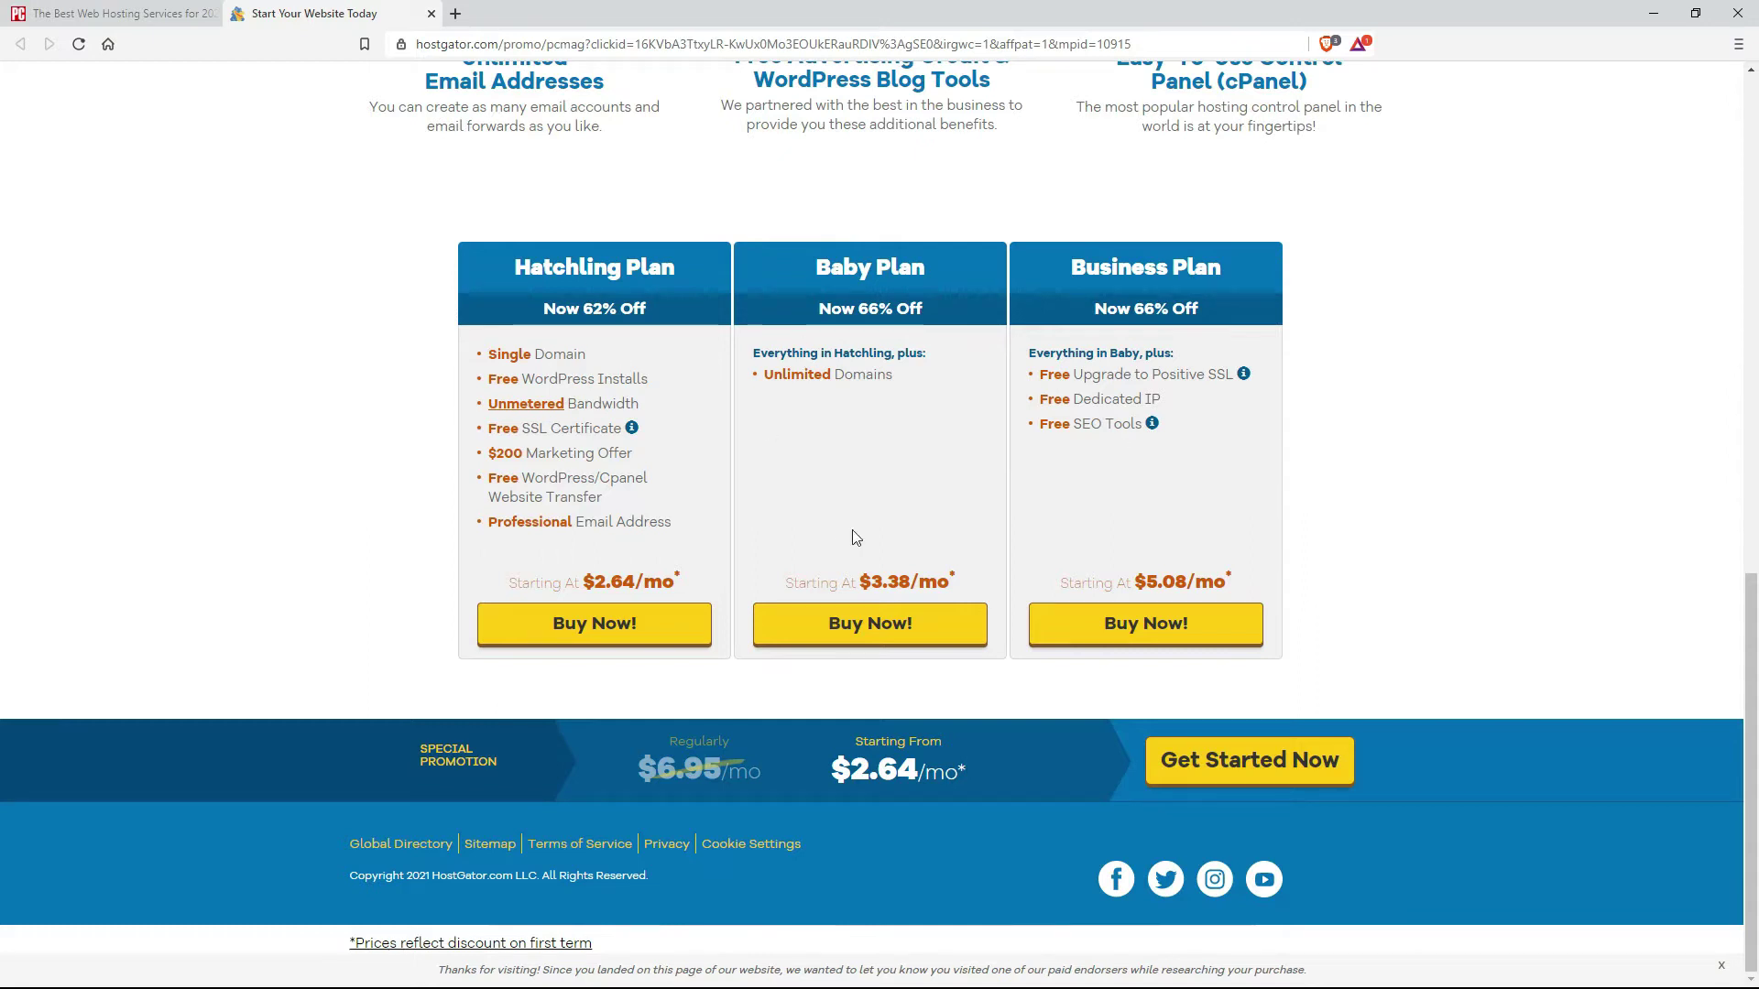
left_click(430, 13)
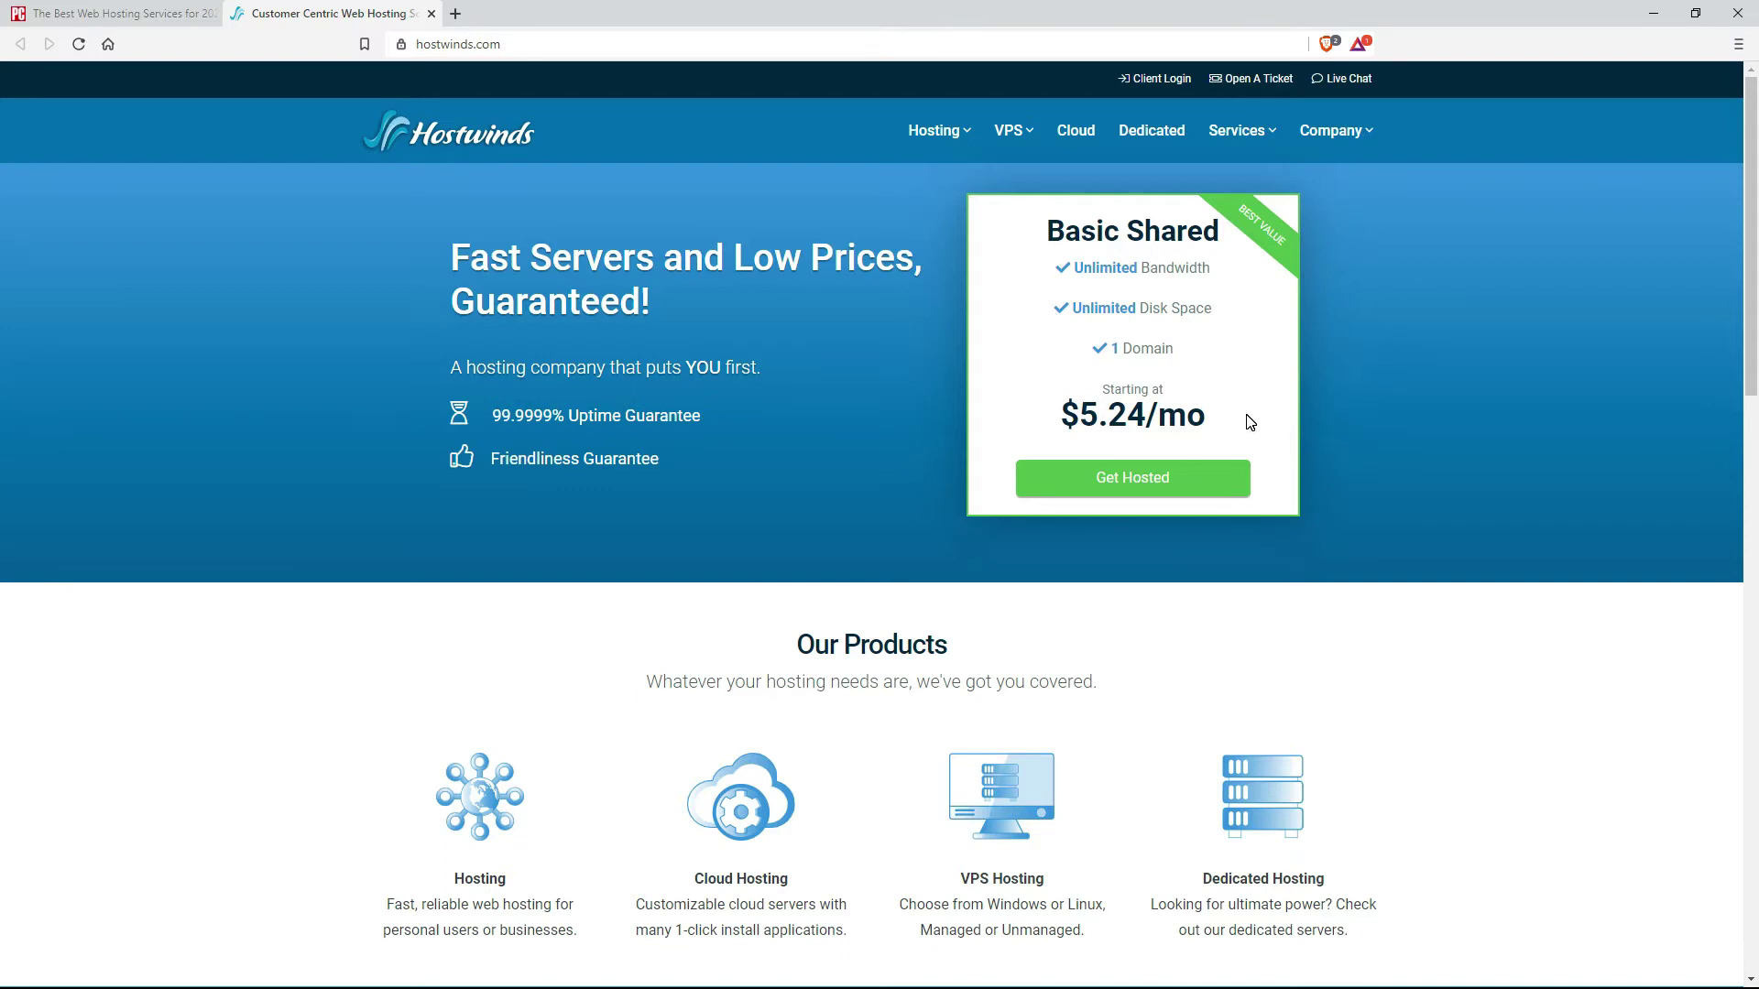
Look over and close the Hostwinds, A2 Hosting and DreamHost tabs in turn.
scroll(1172, 499, "down", 5)
scroll(1086, 569, "up", 5)
left_click(432, 14)
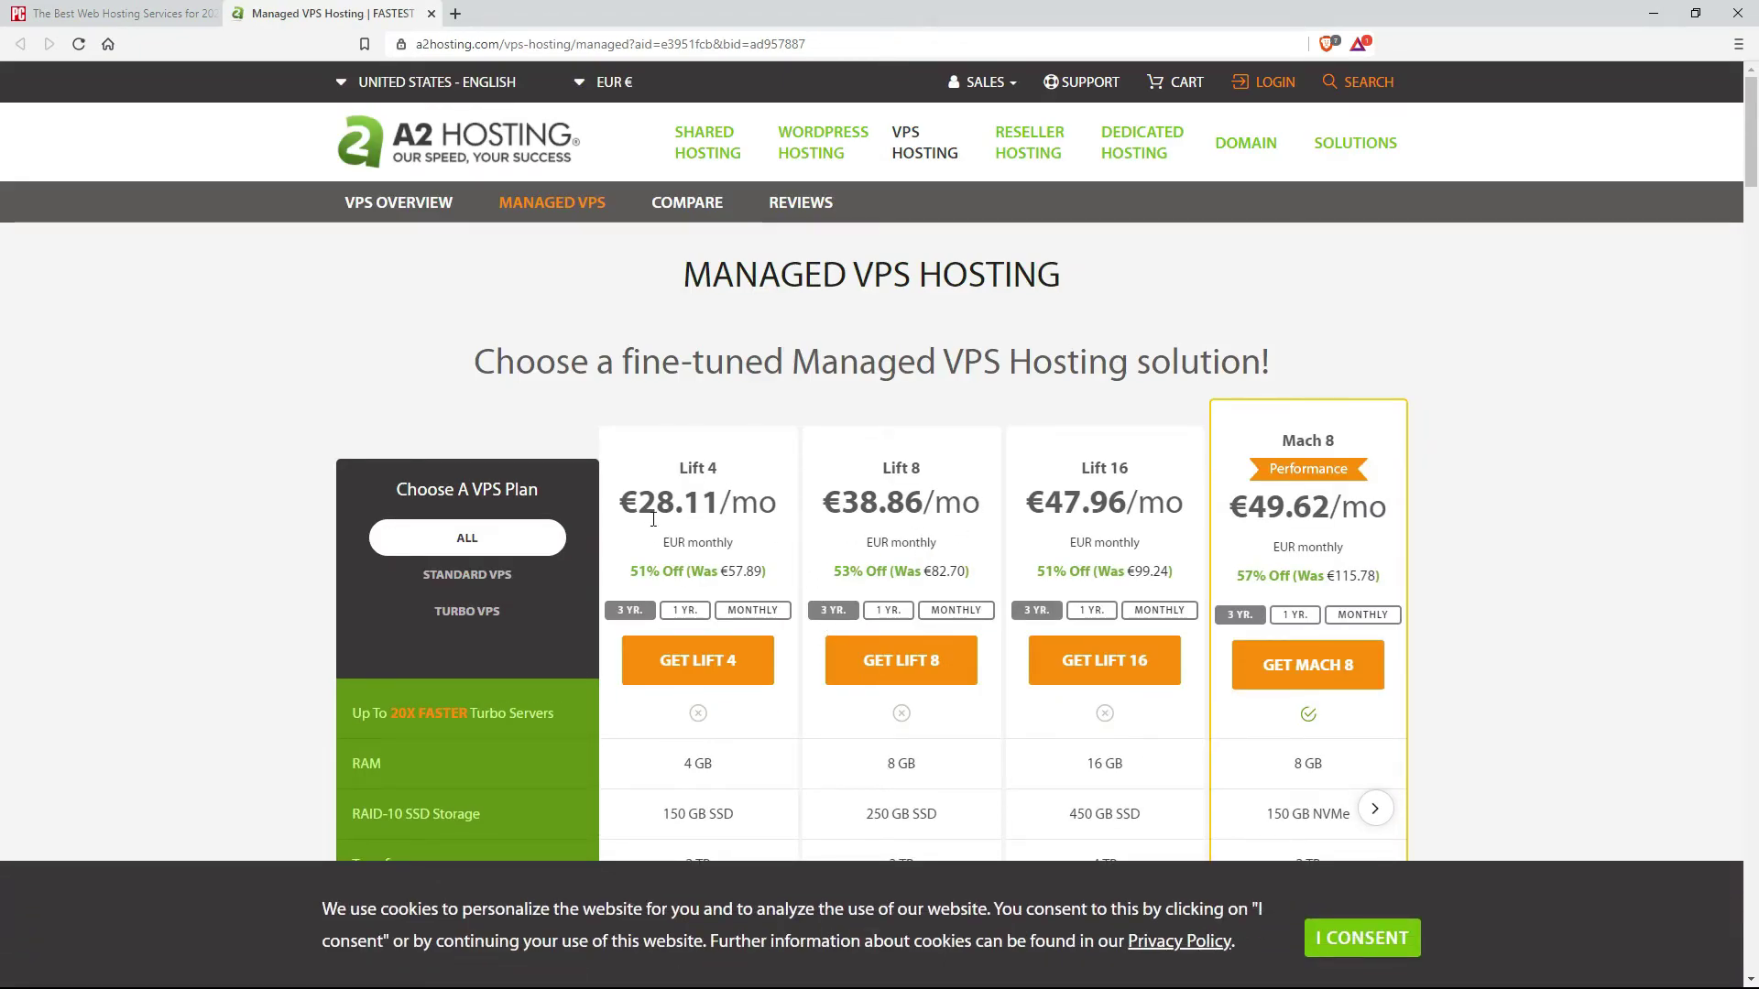
scroll(649, 522, "down", 4)
scroll(649, 516, "up", 3)
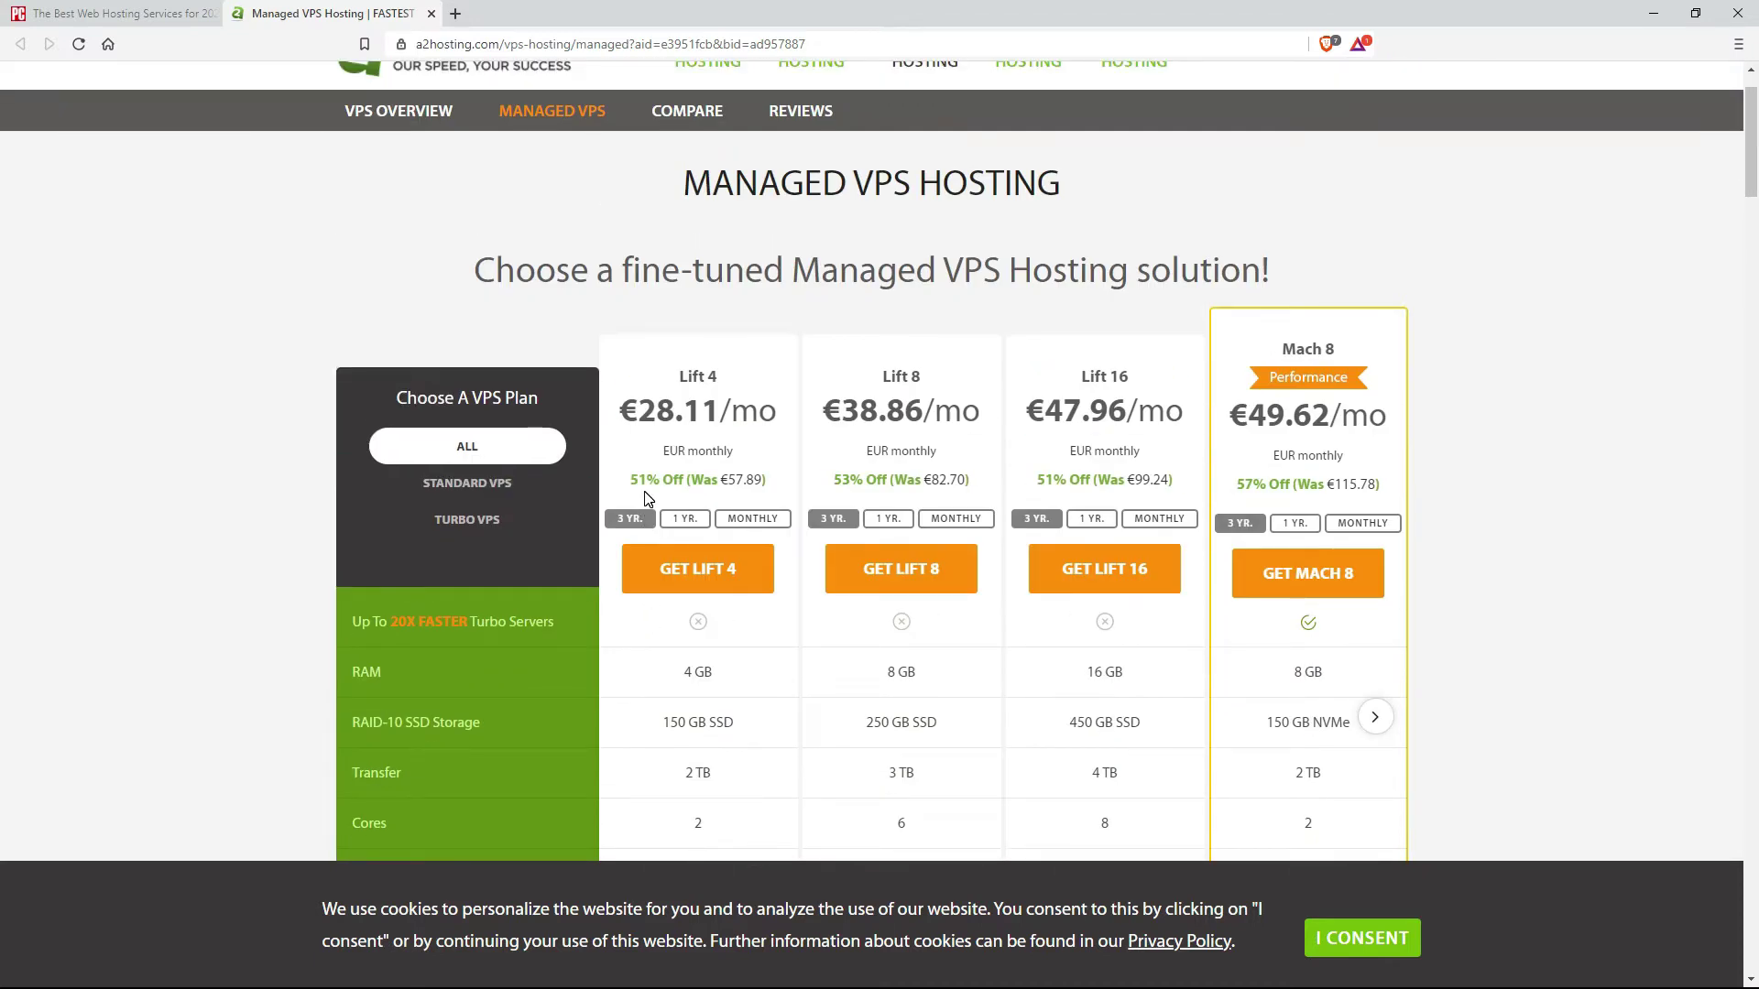
scroll(557, 508, "down", 5)
scroll(557, 511, "up", 4)
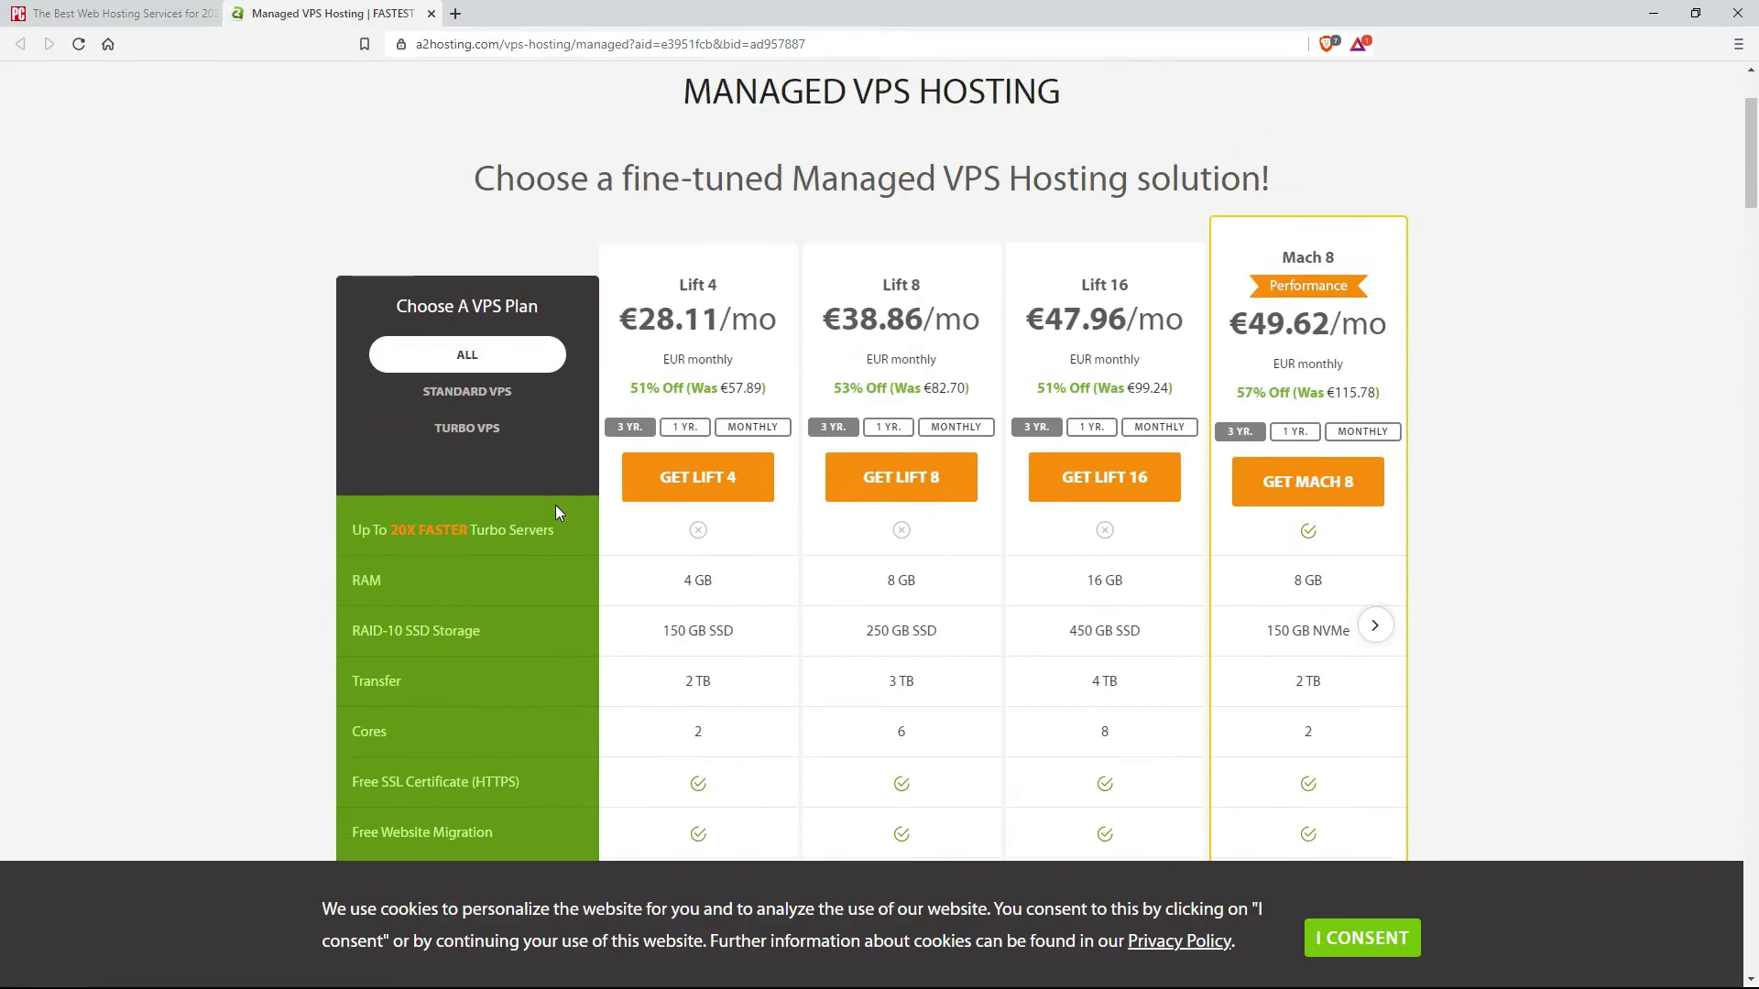
scroll(555, 511, "up", 4)
left_click(430, 13)
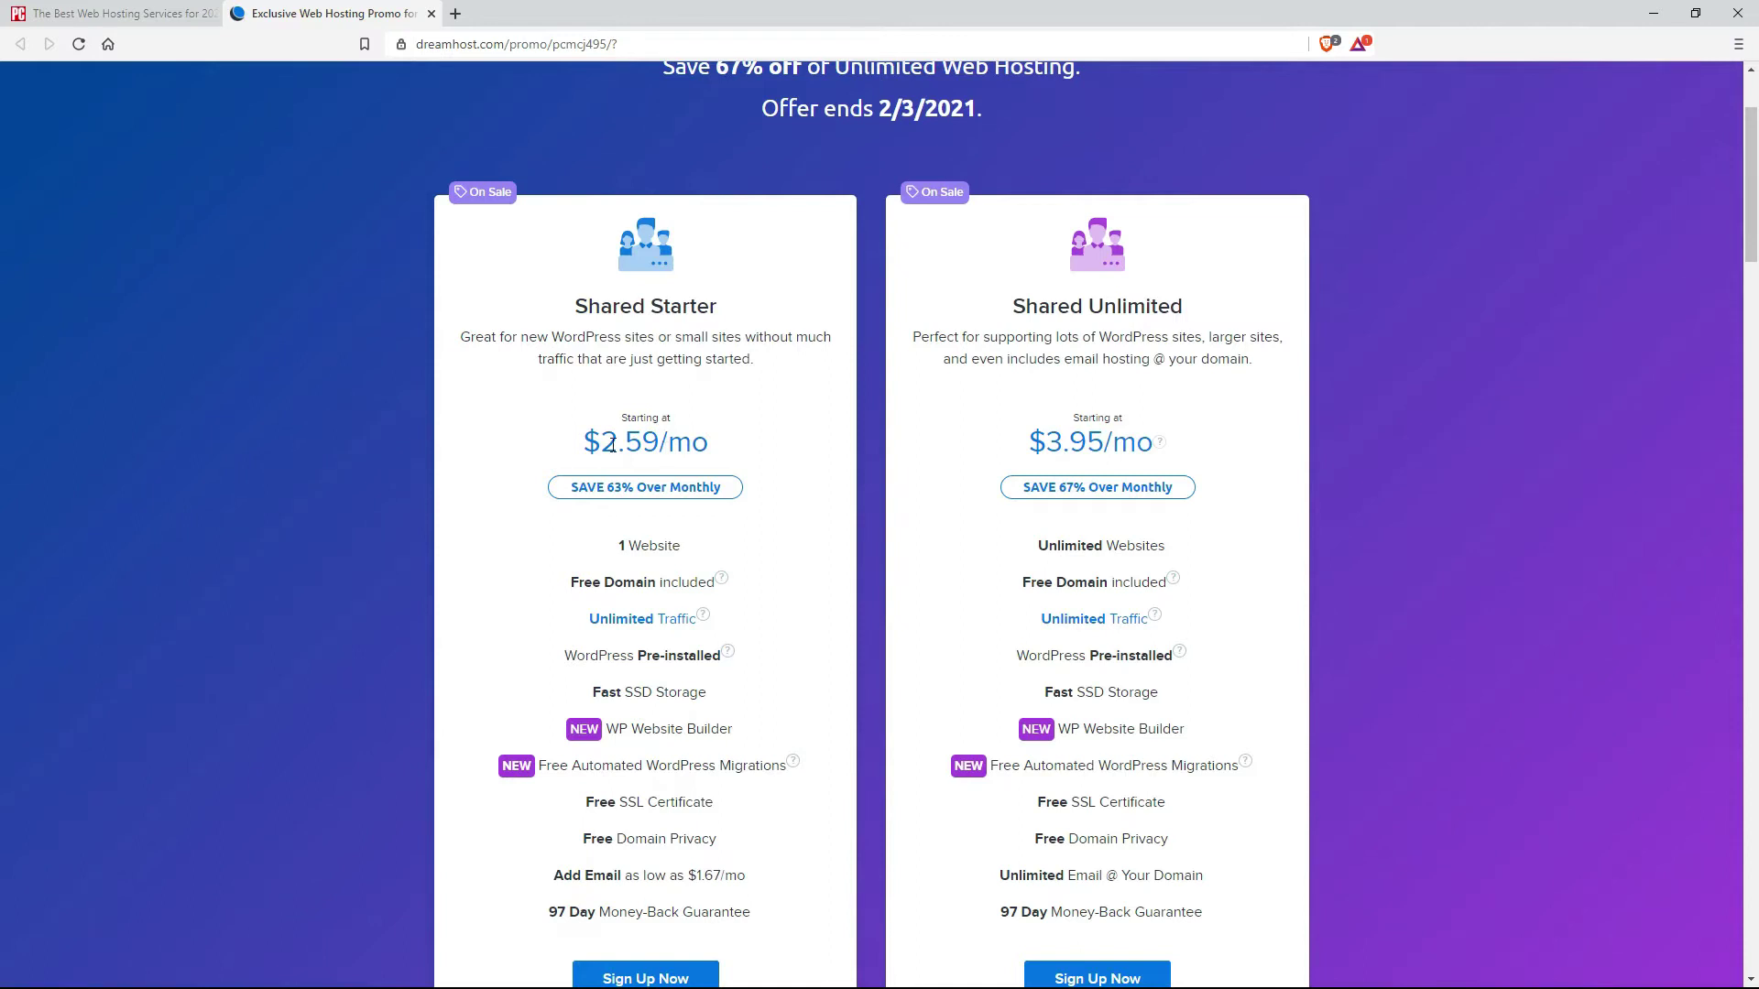
scroll(729, 449, "down", 3)
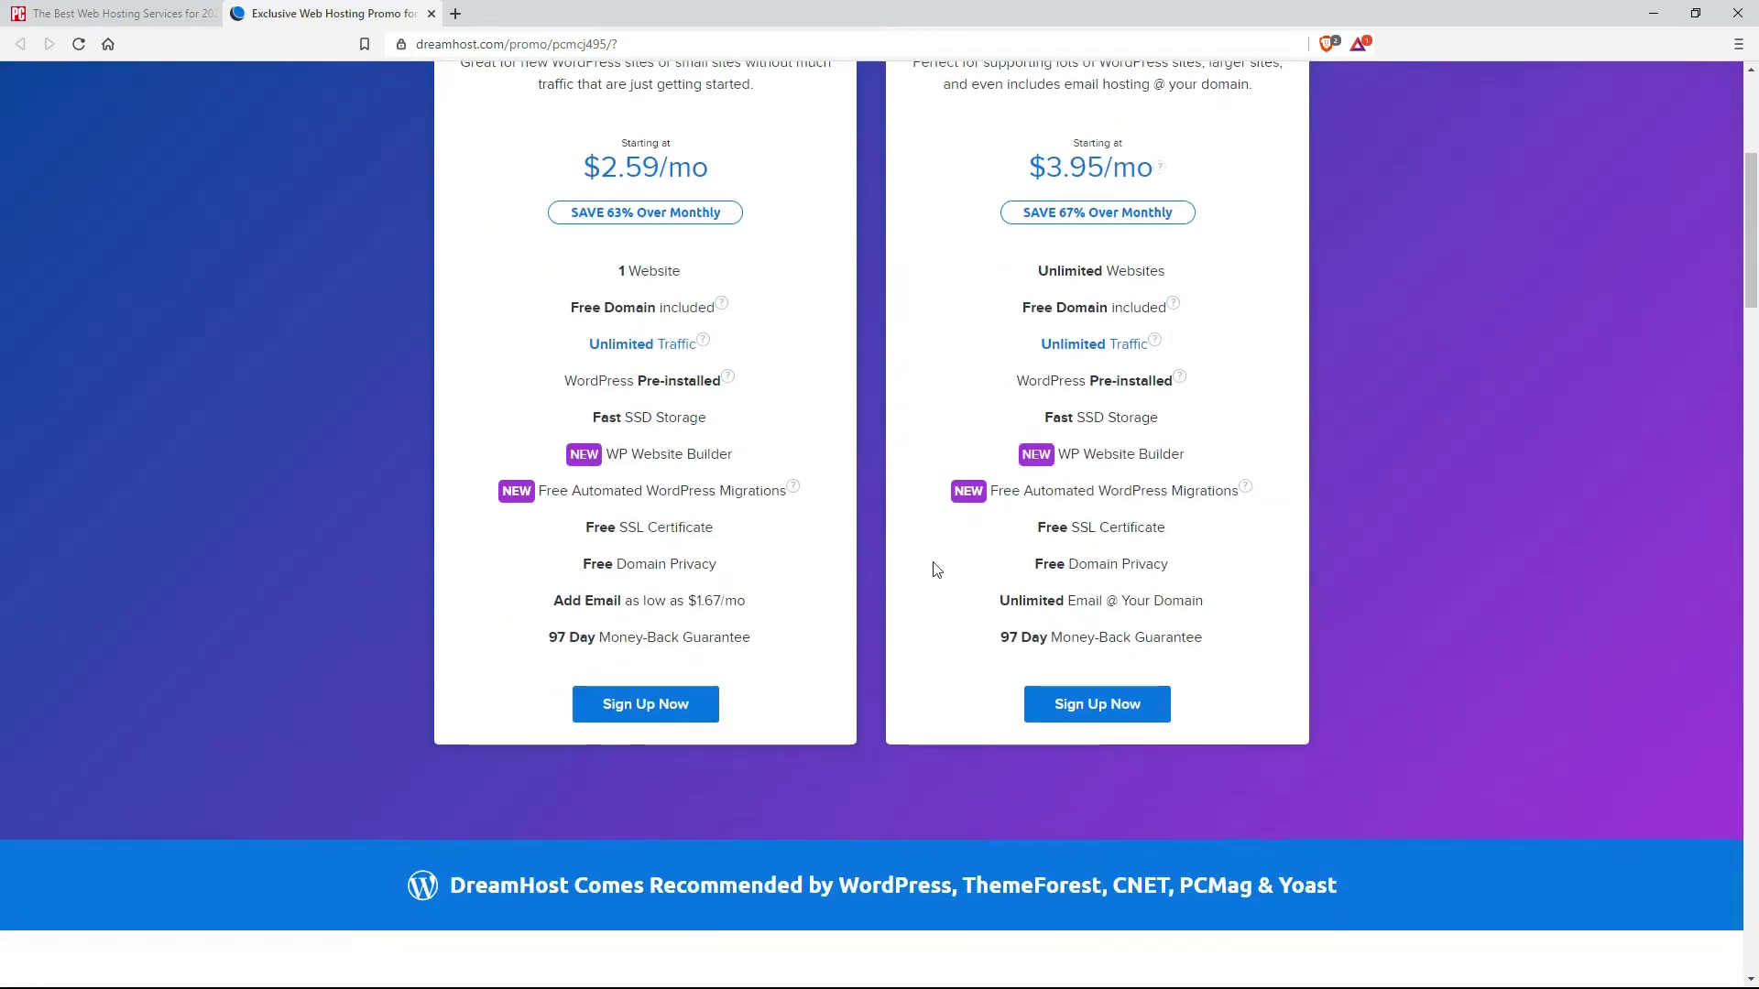
scroll(785, 502, "up", 4)
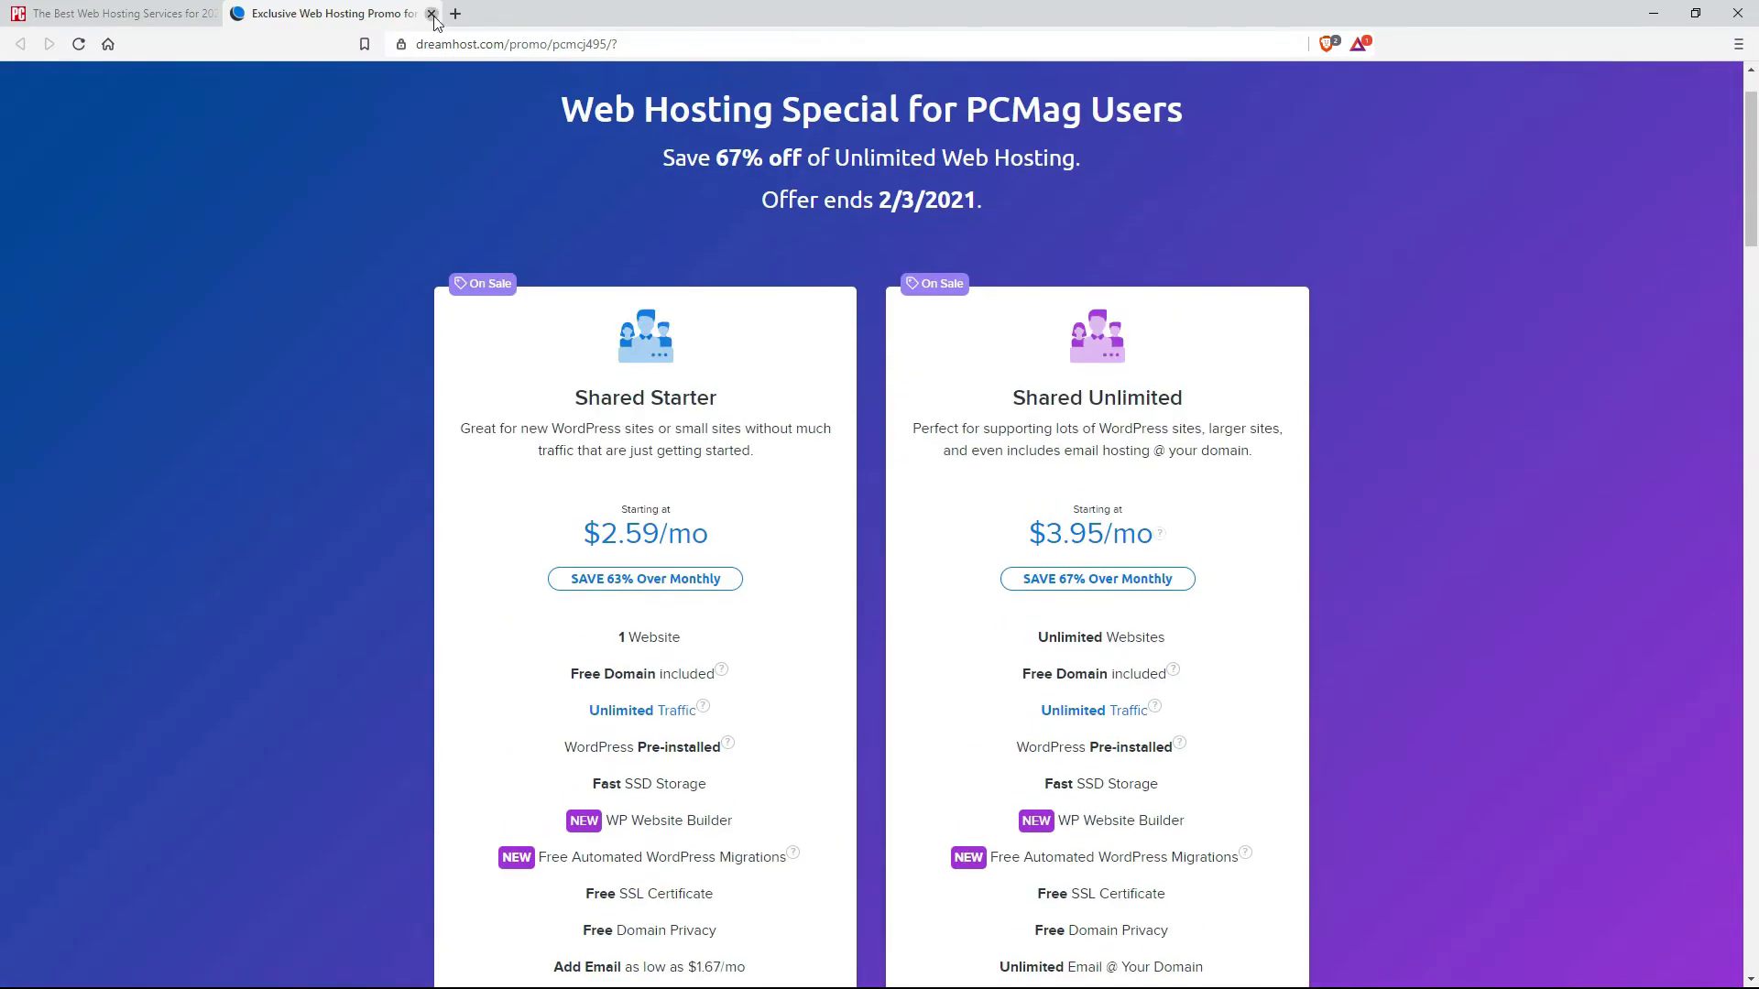
left_click(430, 14)
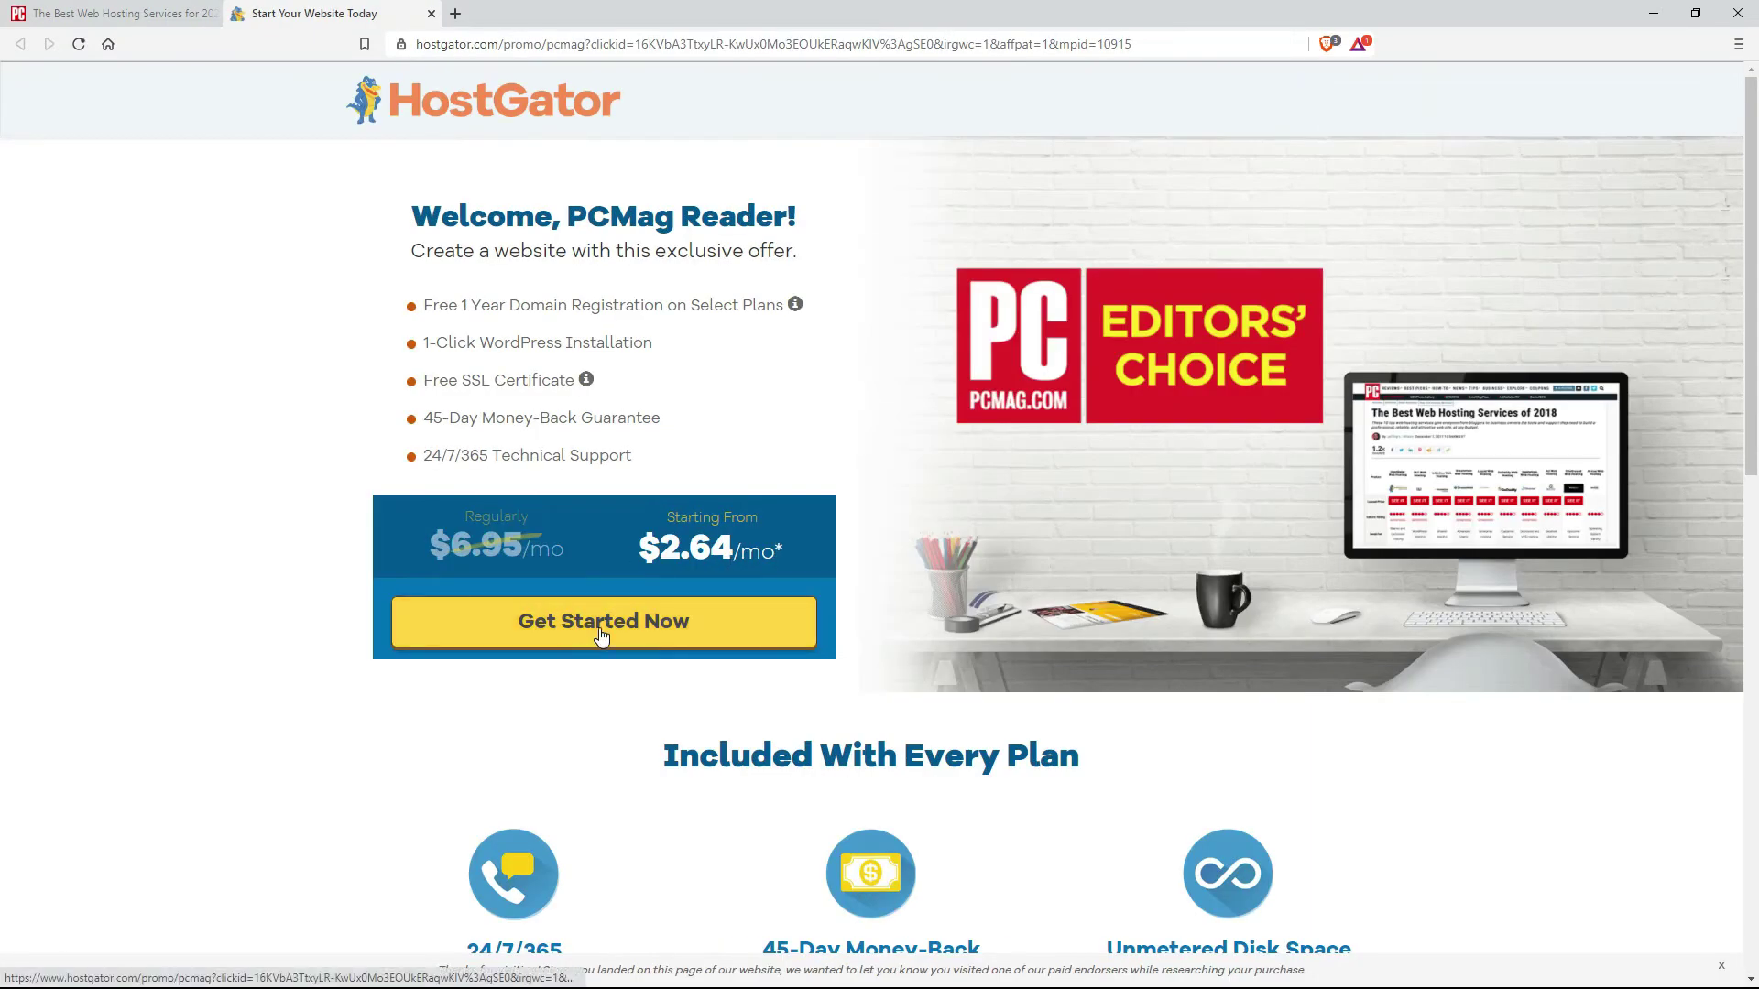
Choose HostGator's Hatchling plan at $2.64/mo and continue to checkout.
left_click(601, 635)
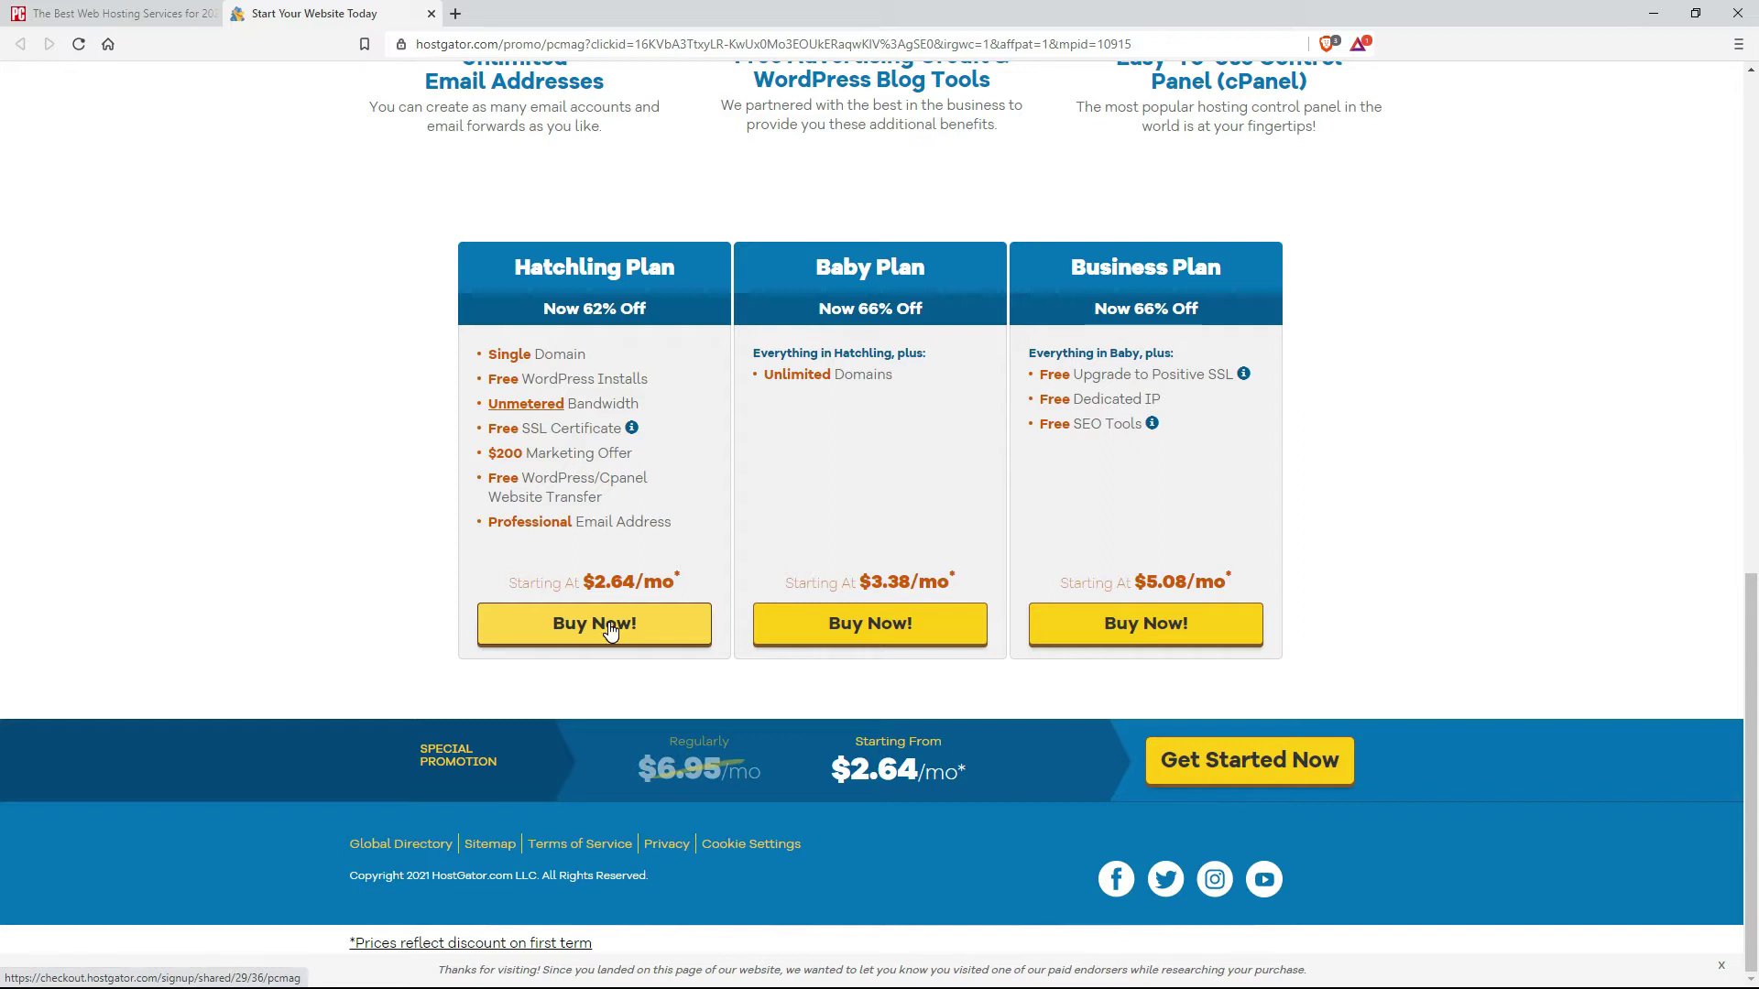
left_click(611, 630)
left_click(611, 628)
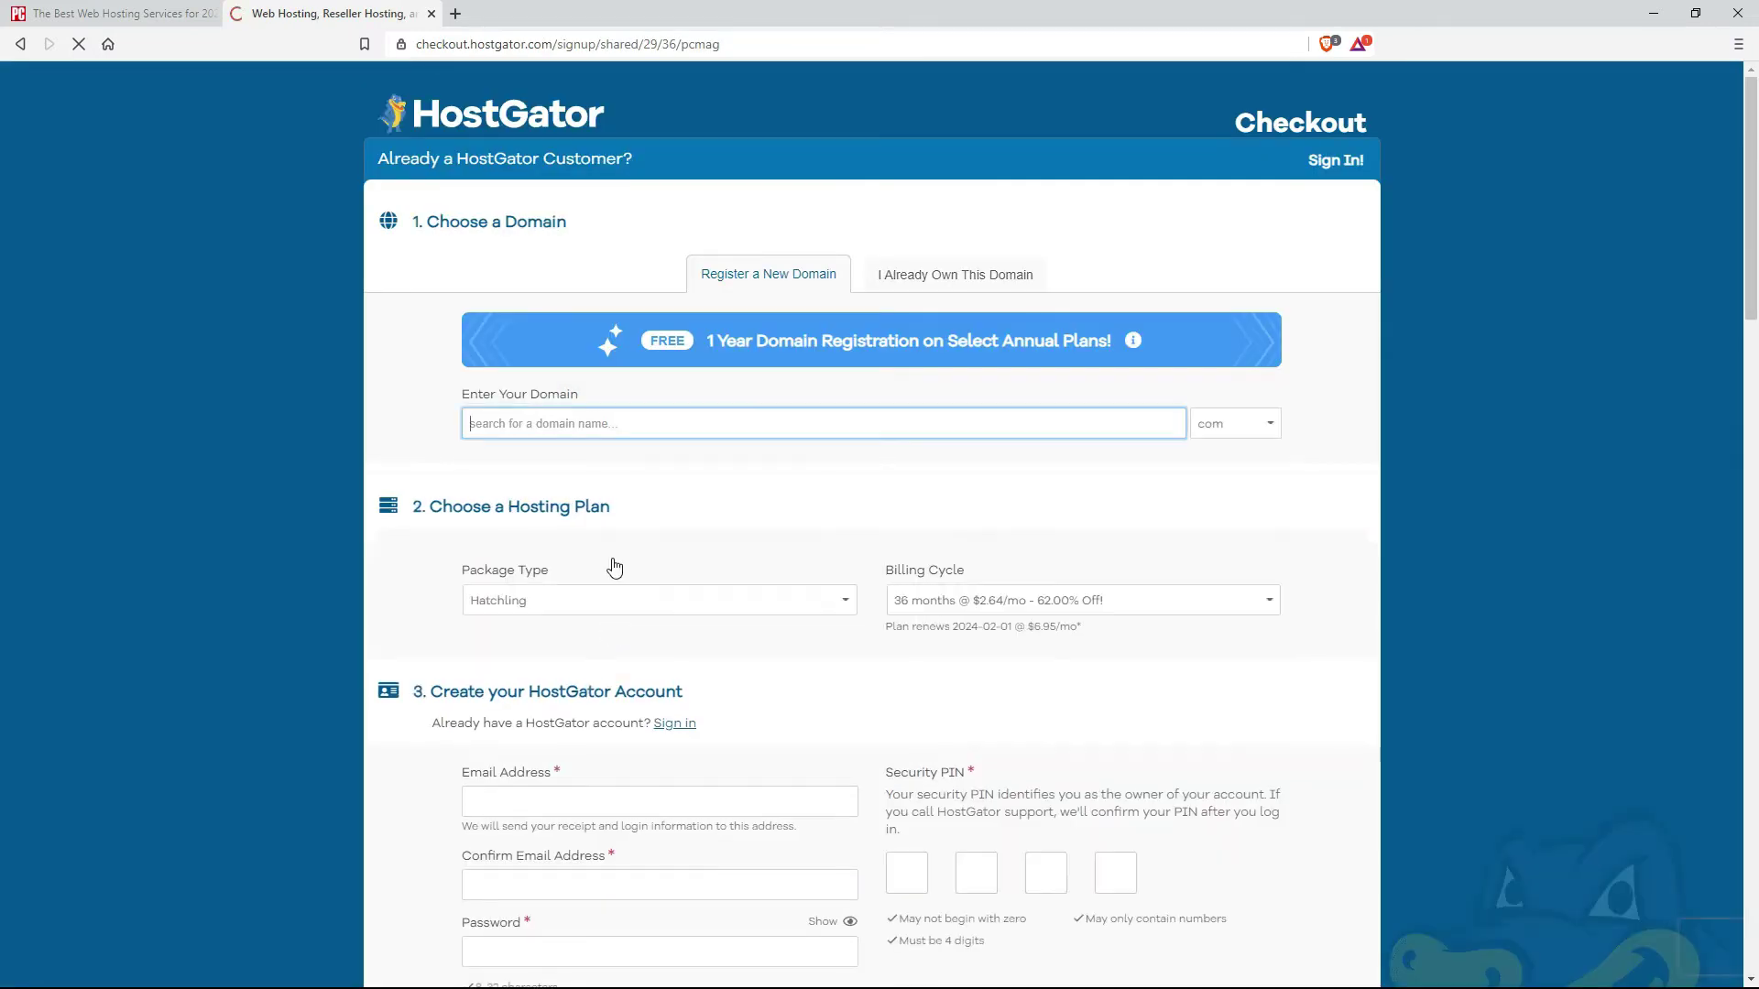
Enter the domain 'mynewrocketcakewebsite' and scroll down to the validated pcmag coupon.
left_click(601, 424)
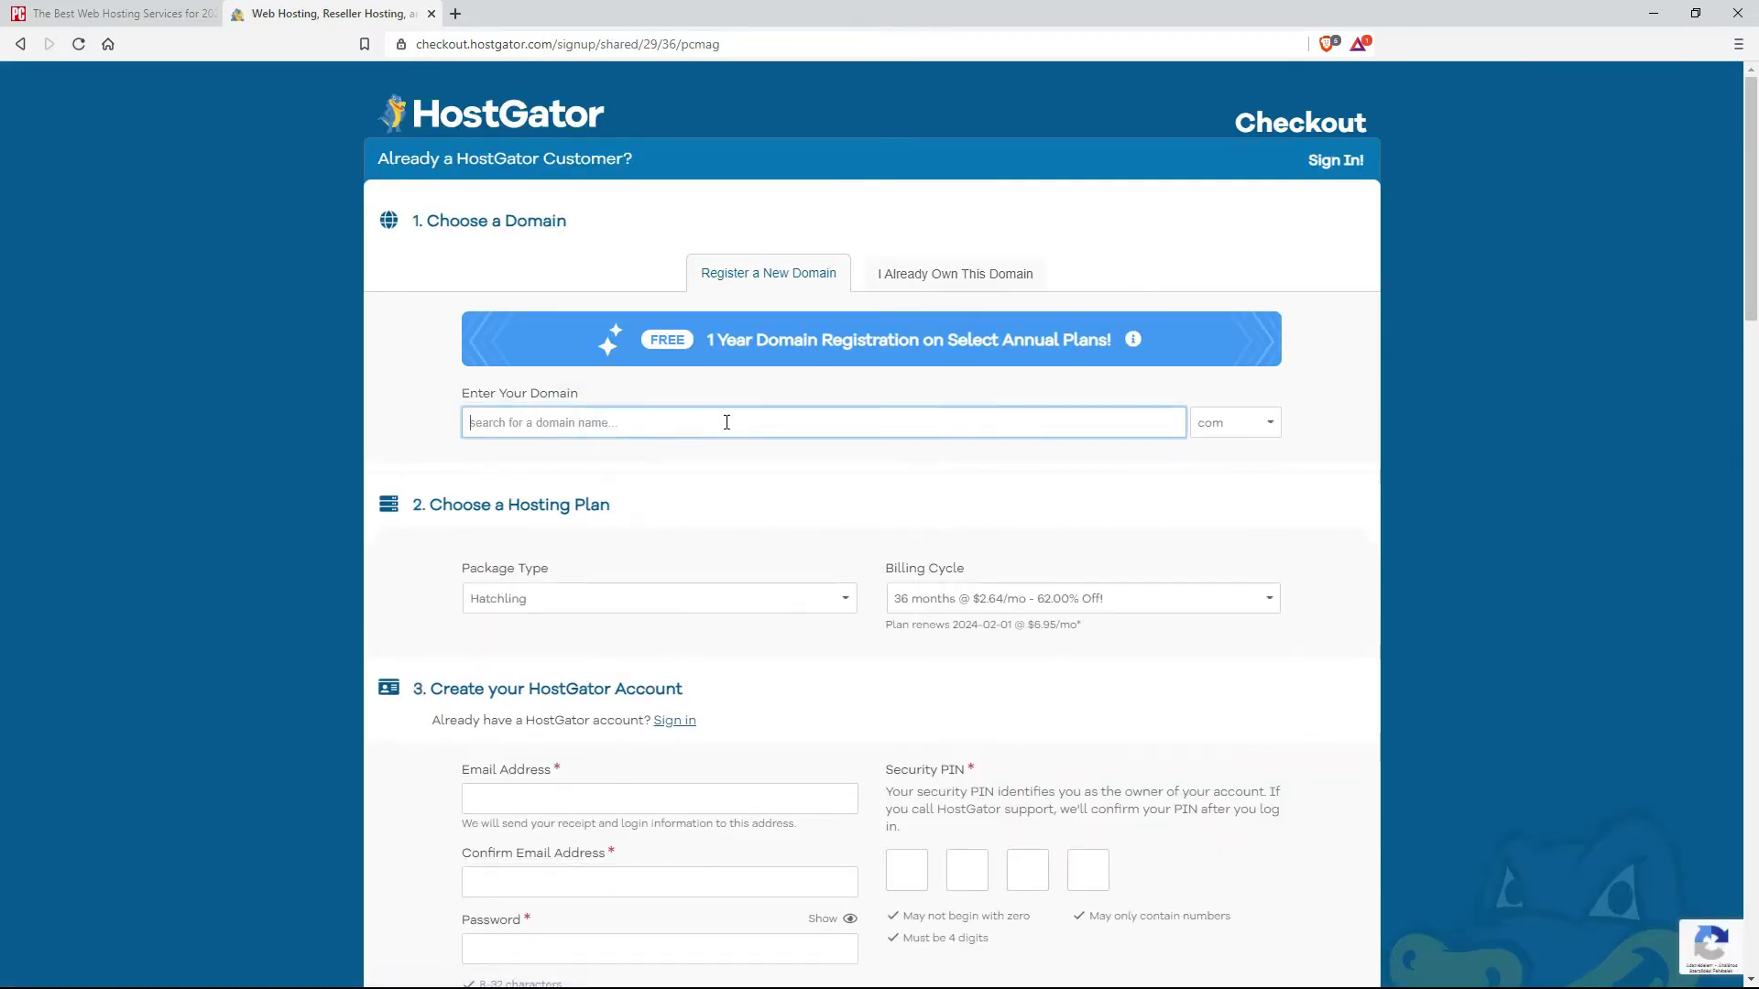
type("mynewrocketcakewebsite")
scroll(815, 513, "down", 9)
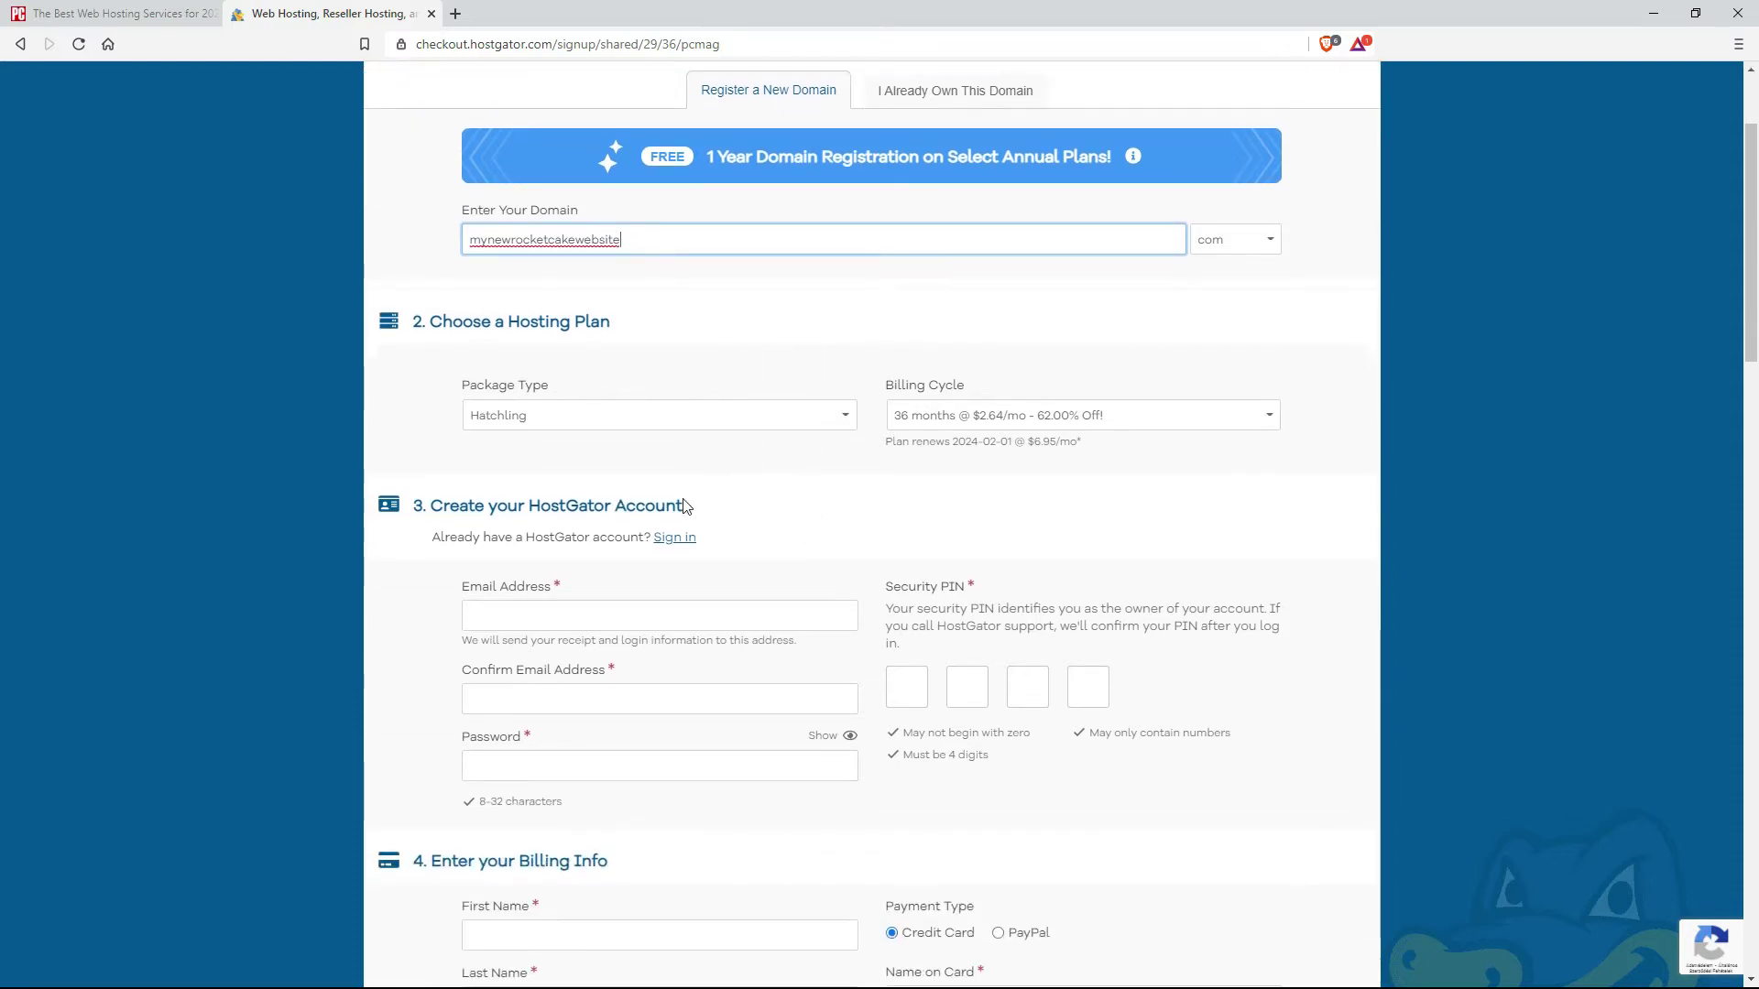
scroll(738, 679, "down", 3)
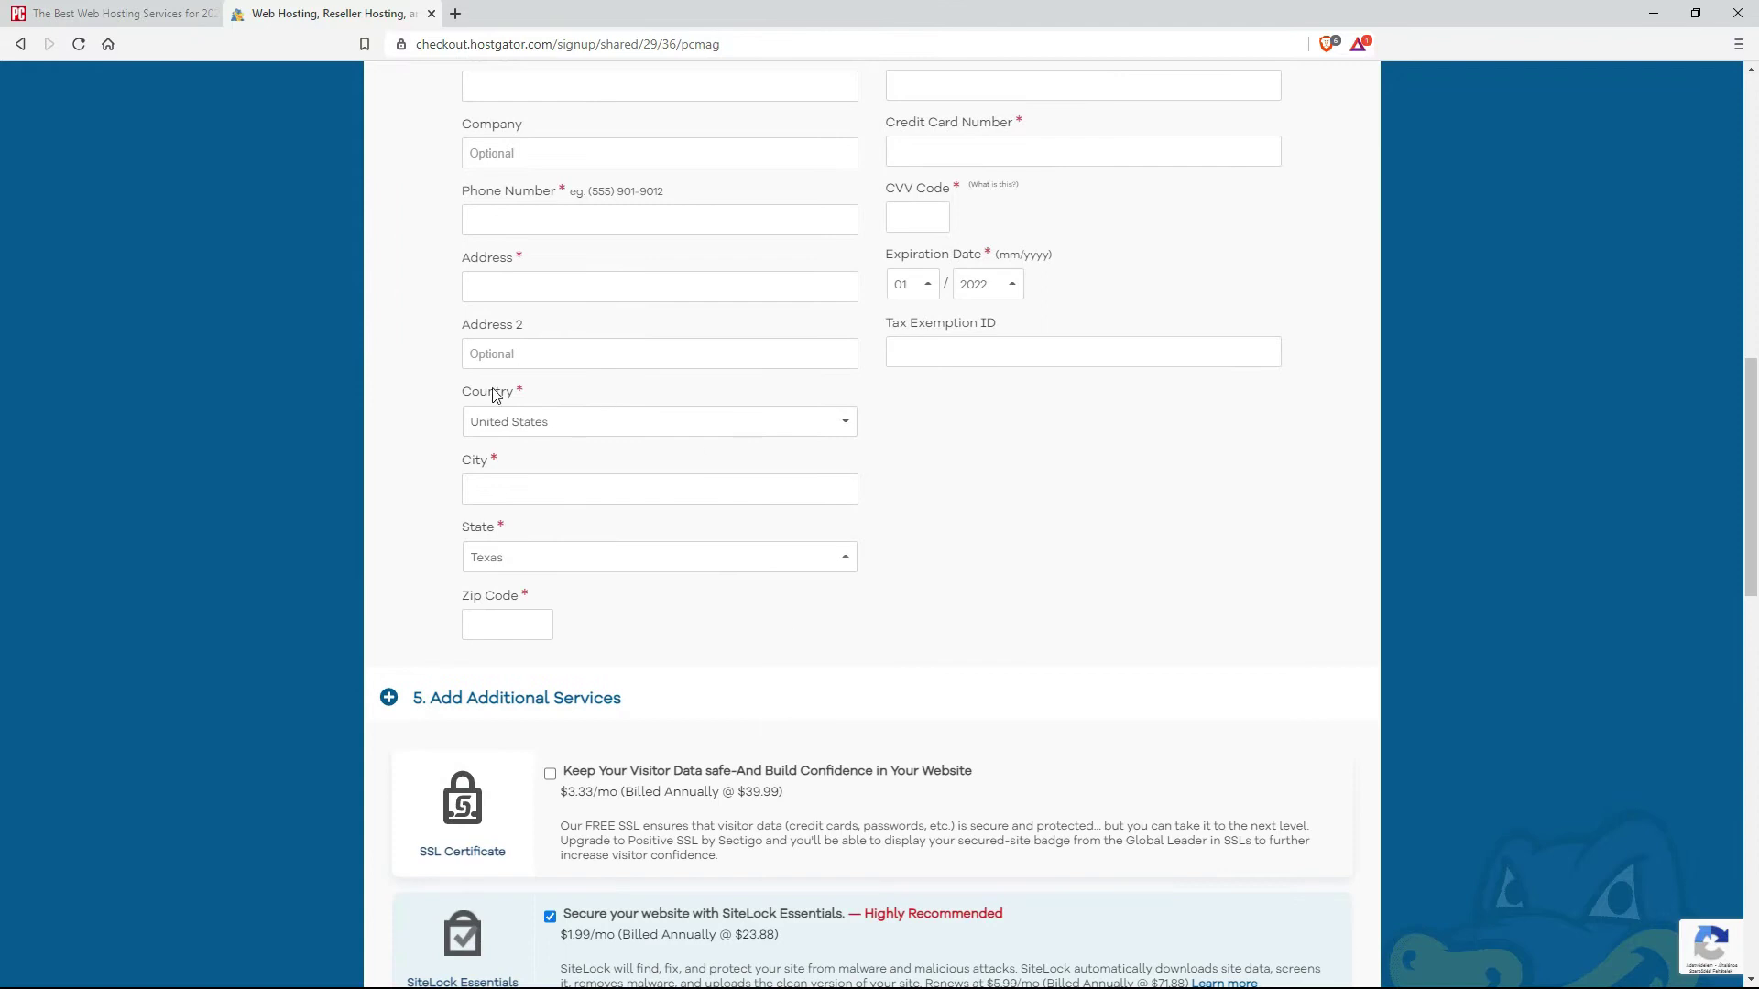
scroll(449, 724, "down", 2)
scroll(847, 774, "down", 5)
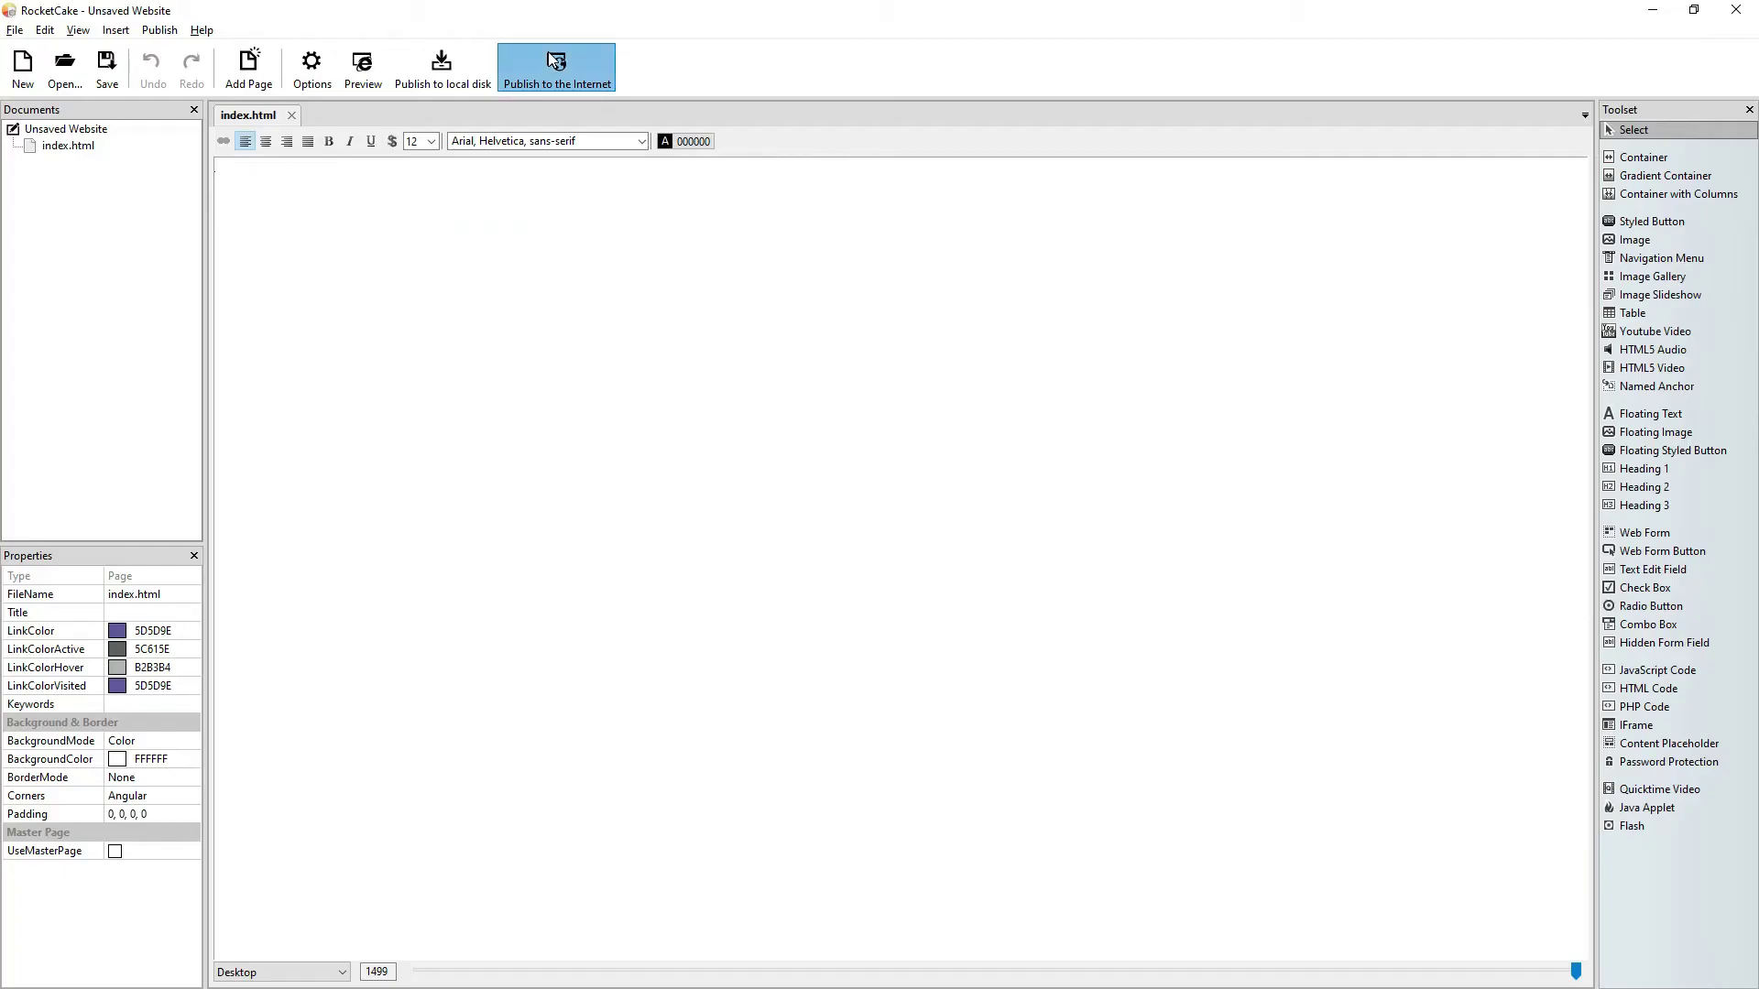
Set FTP publishing to ftp.yuorwebsite.com/public_html with the FTP user name and password, saving the password and skipping big files.
left_click(549, 55)
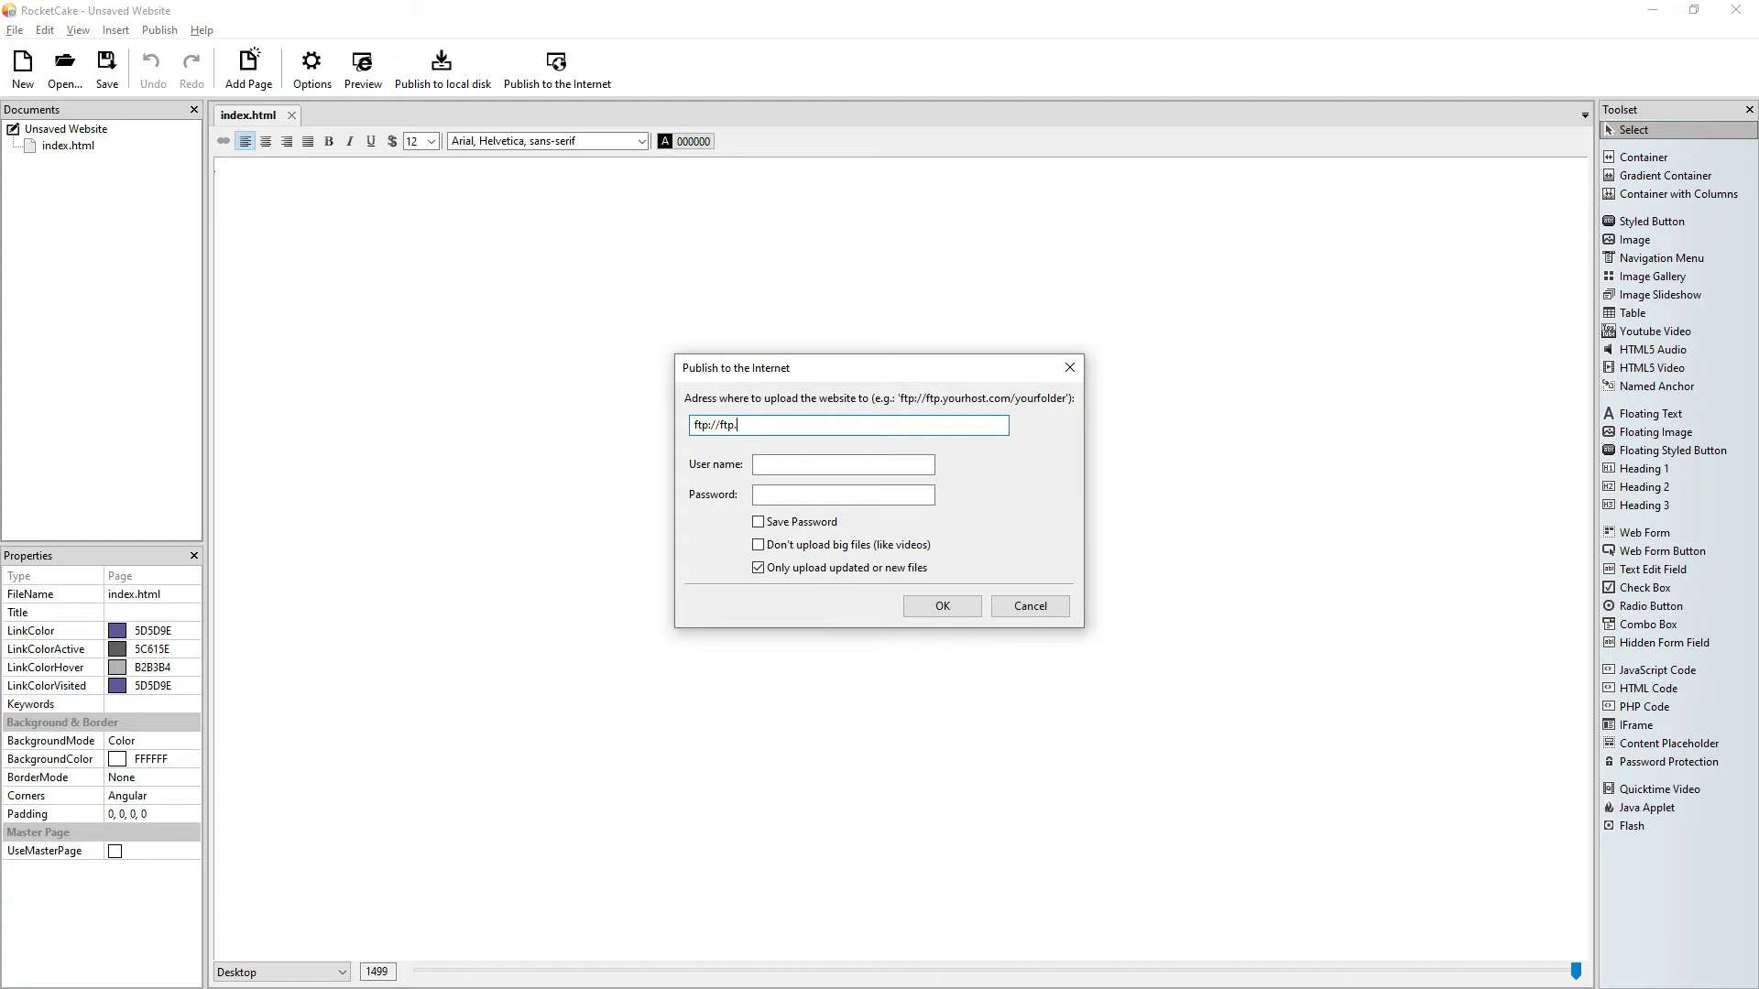
type("yuorwebsite.com/public_html")
left_click(815, 464)
type("you")
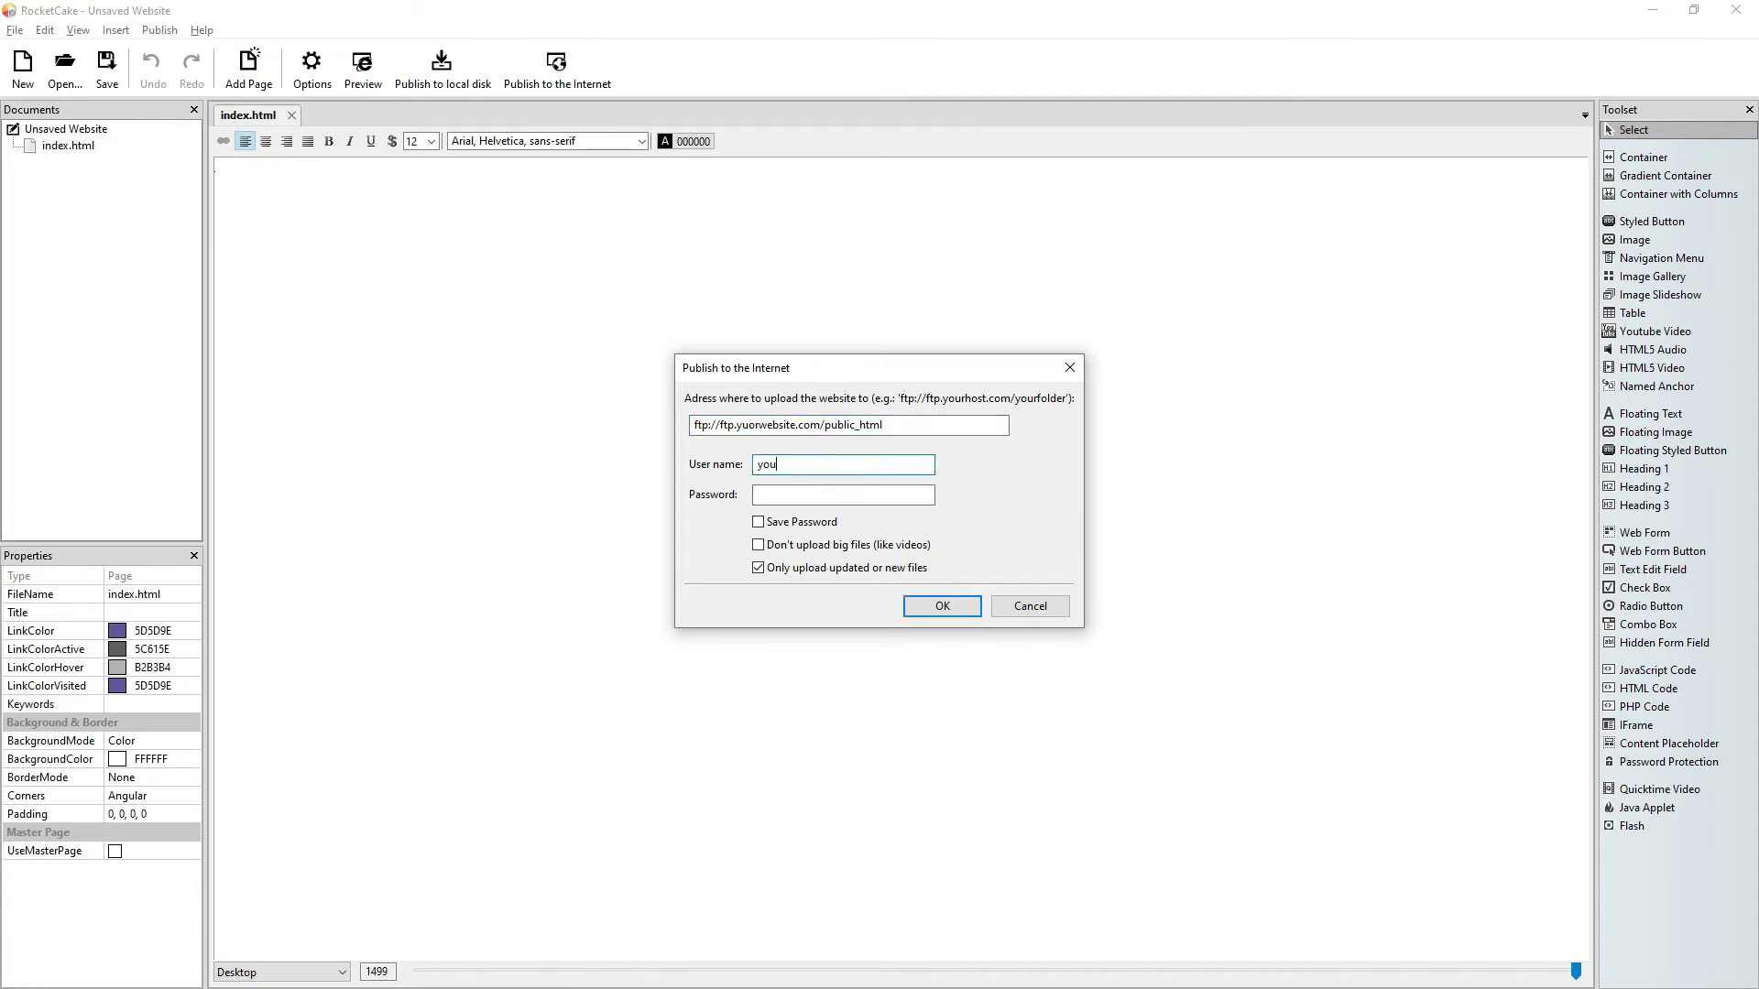
type("theuser")
left_click(811, 499)
type("••••••••")
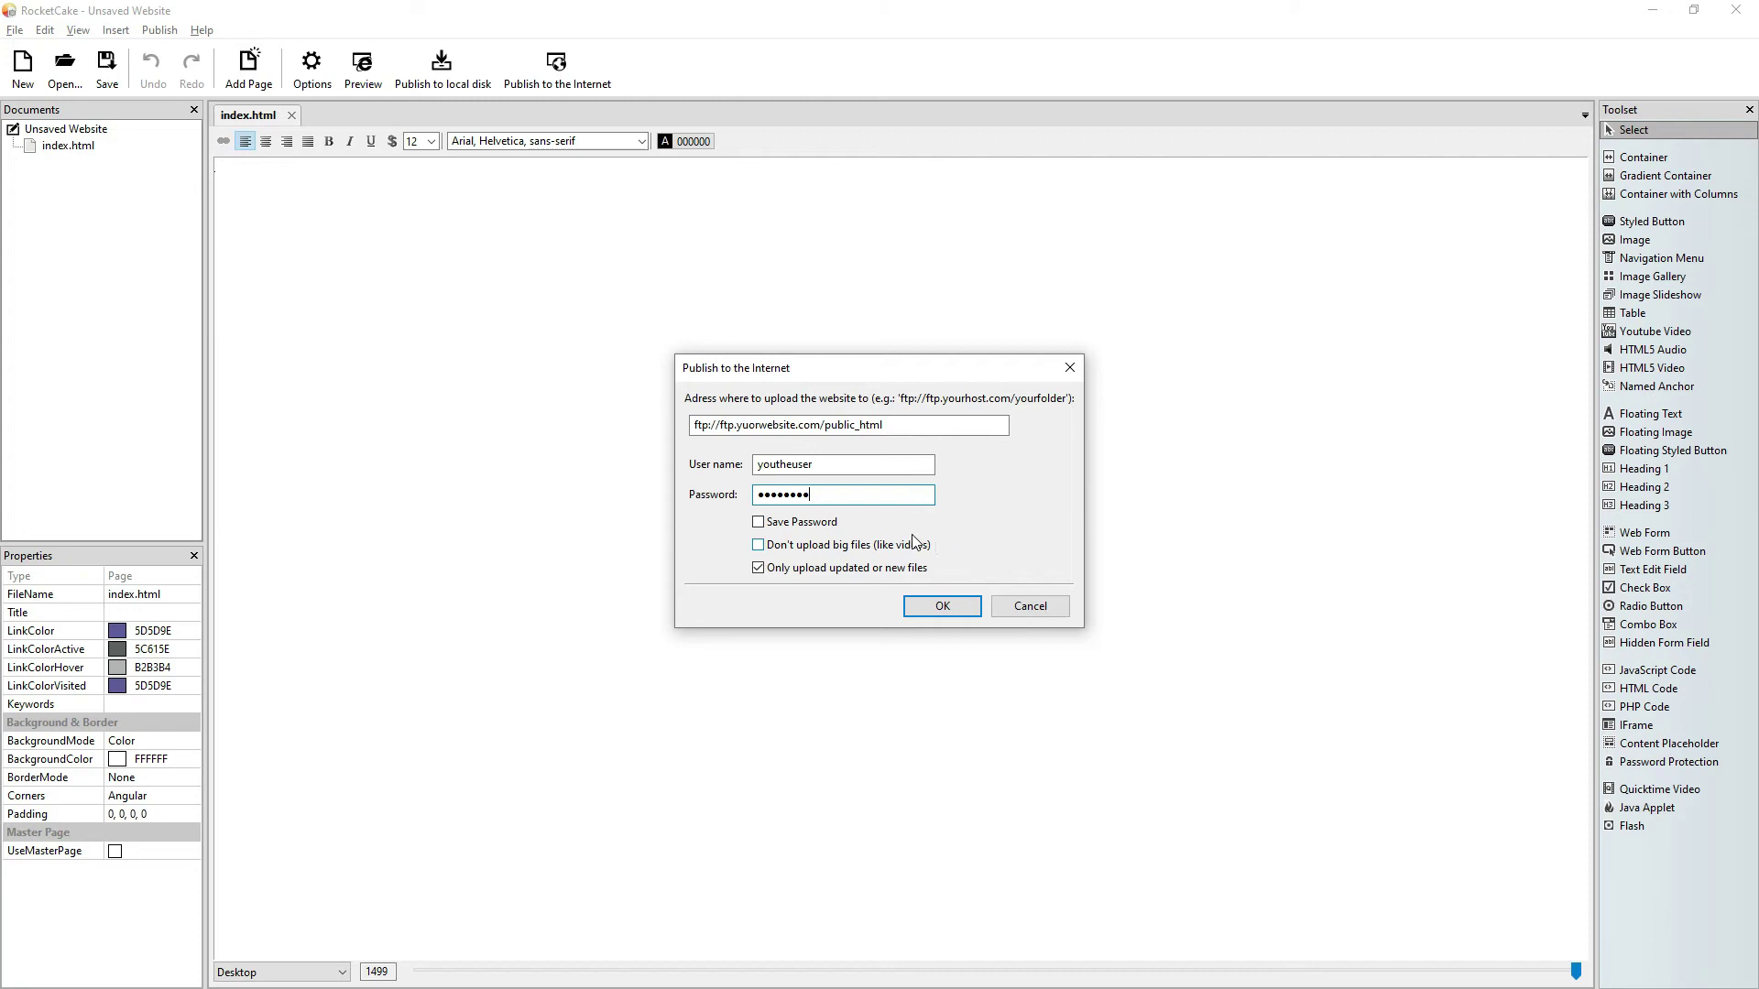
left_click(757, 522)
left_click(758, 544)
Start the upload, accept the overwrite warning, and decline retrying after the host-name error.
left_click(943, 607)
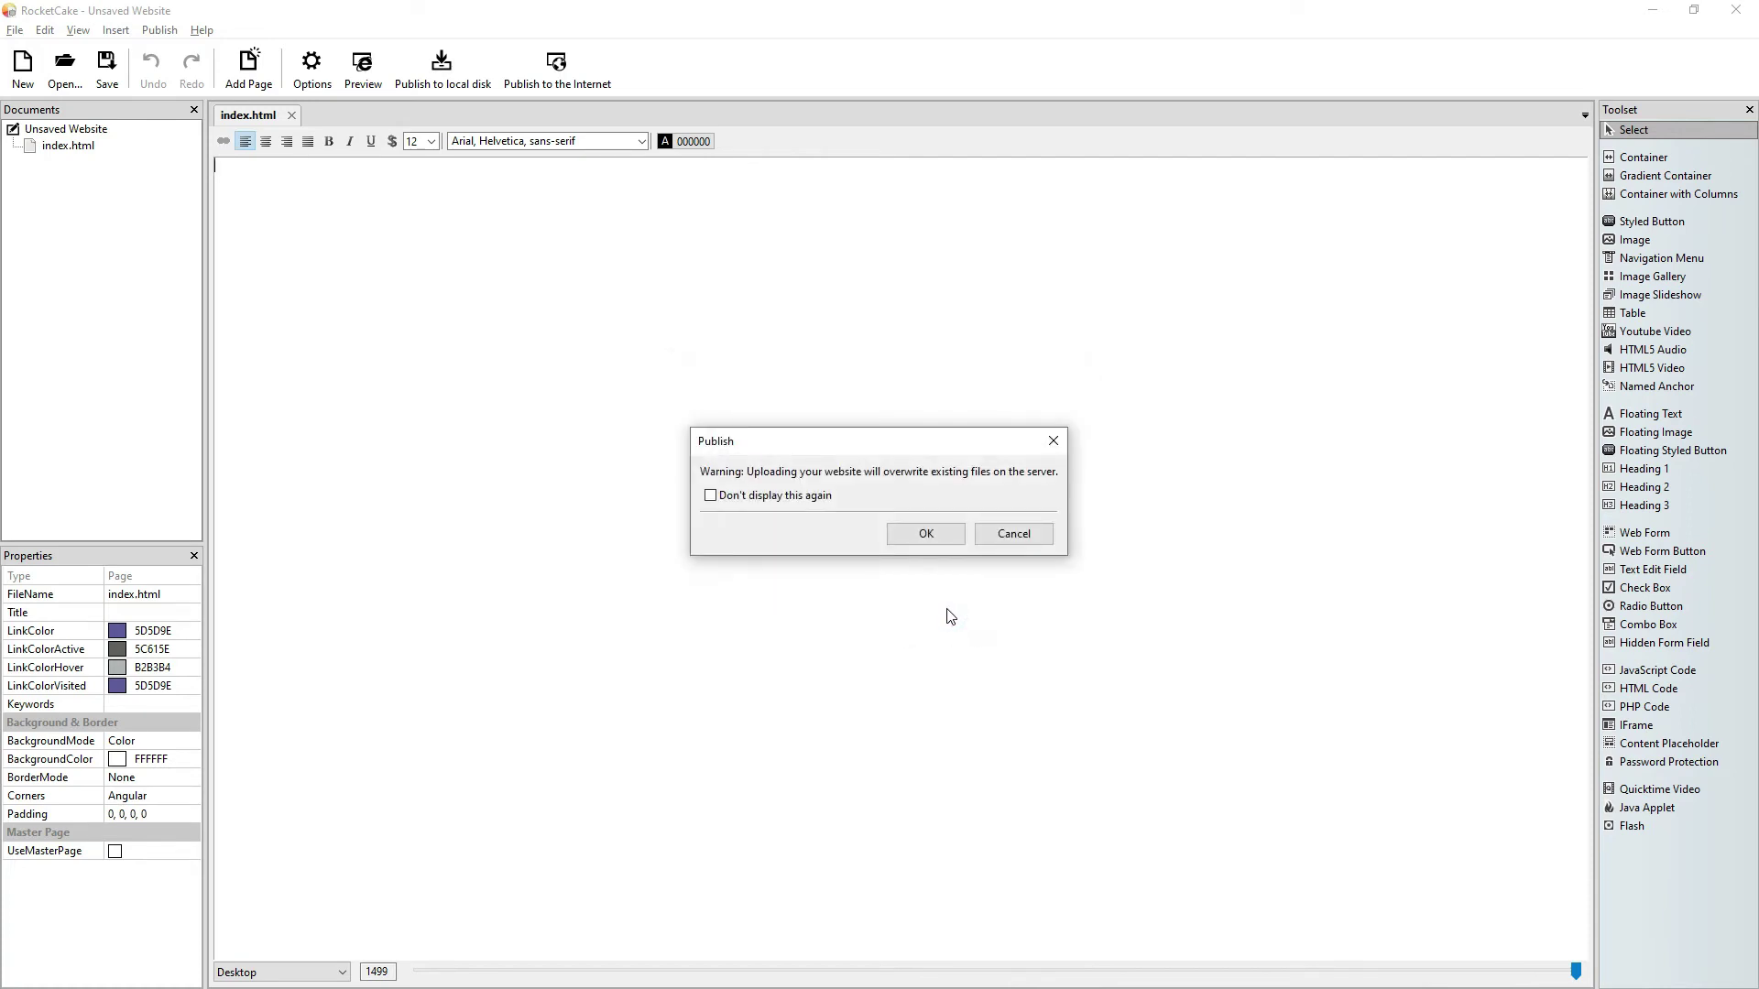
left_click(934, 533)
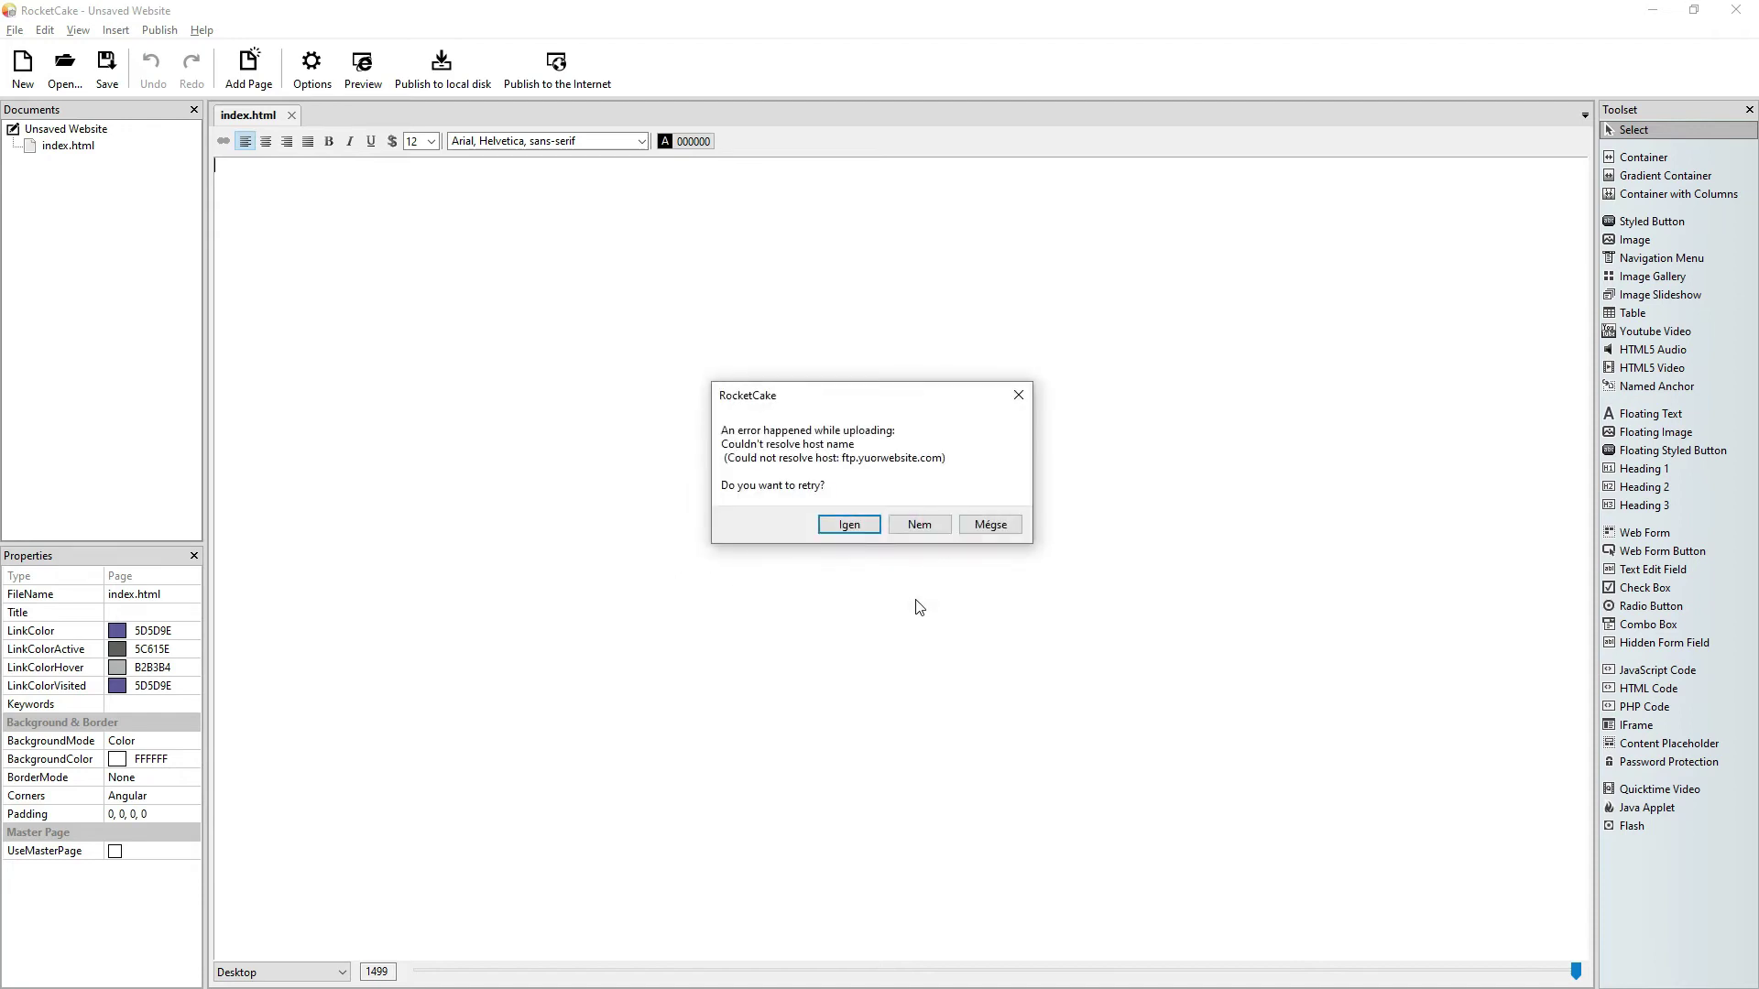
left_click(923, 525)
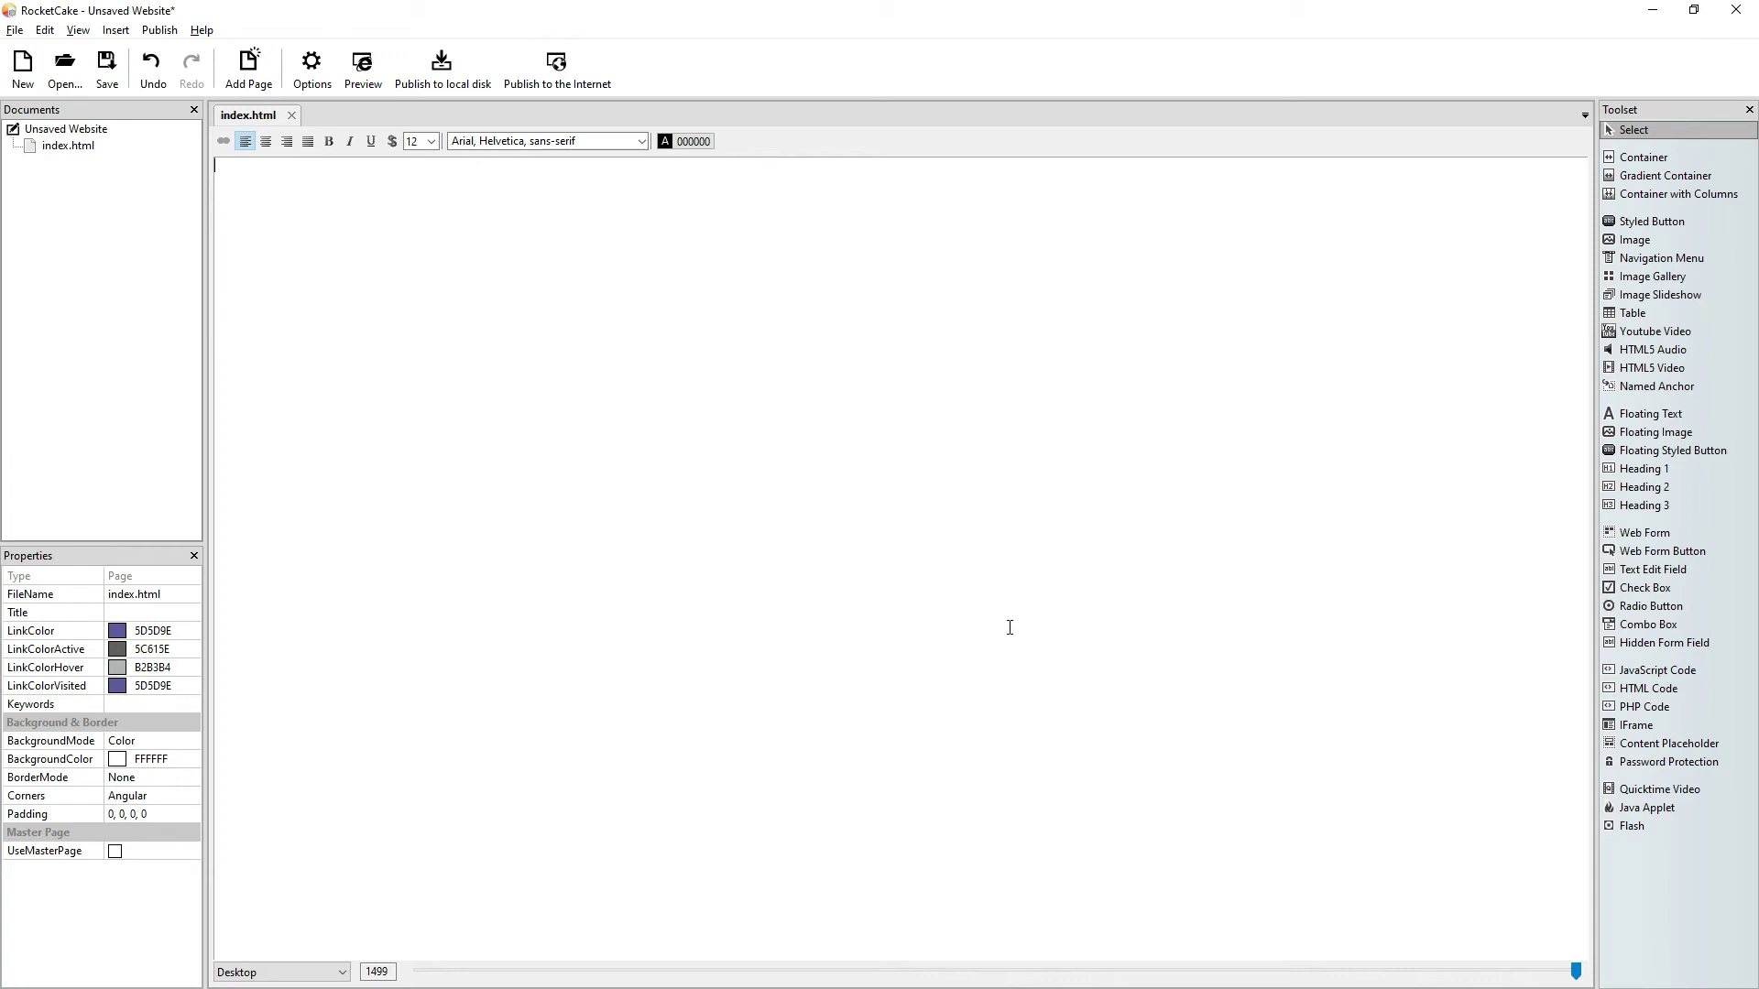
key("alt+Tab")
key("alt+Tab")
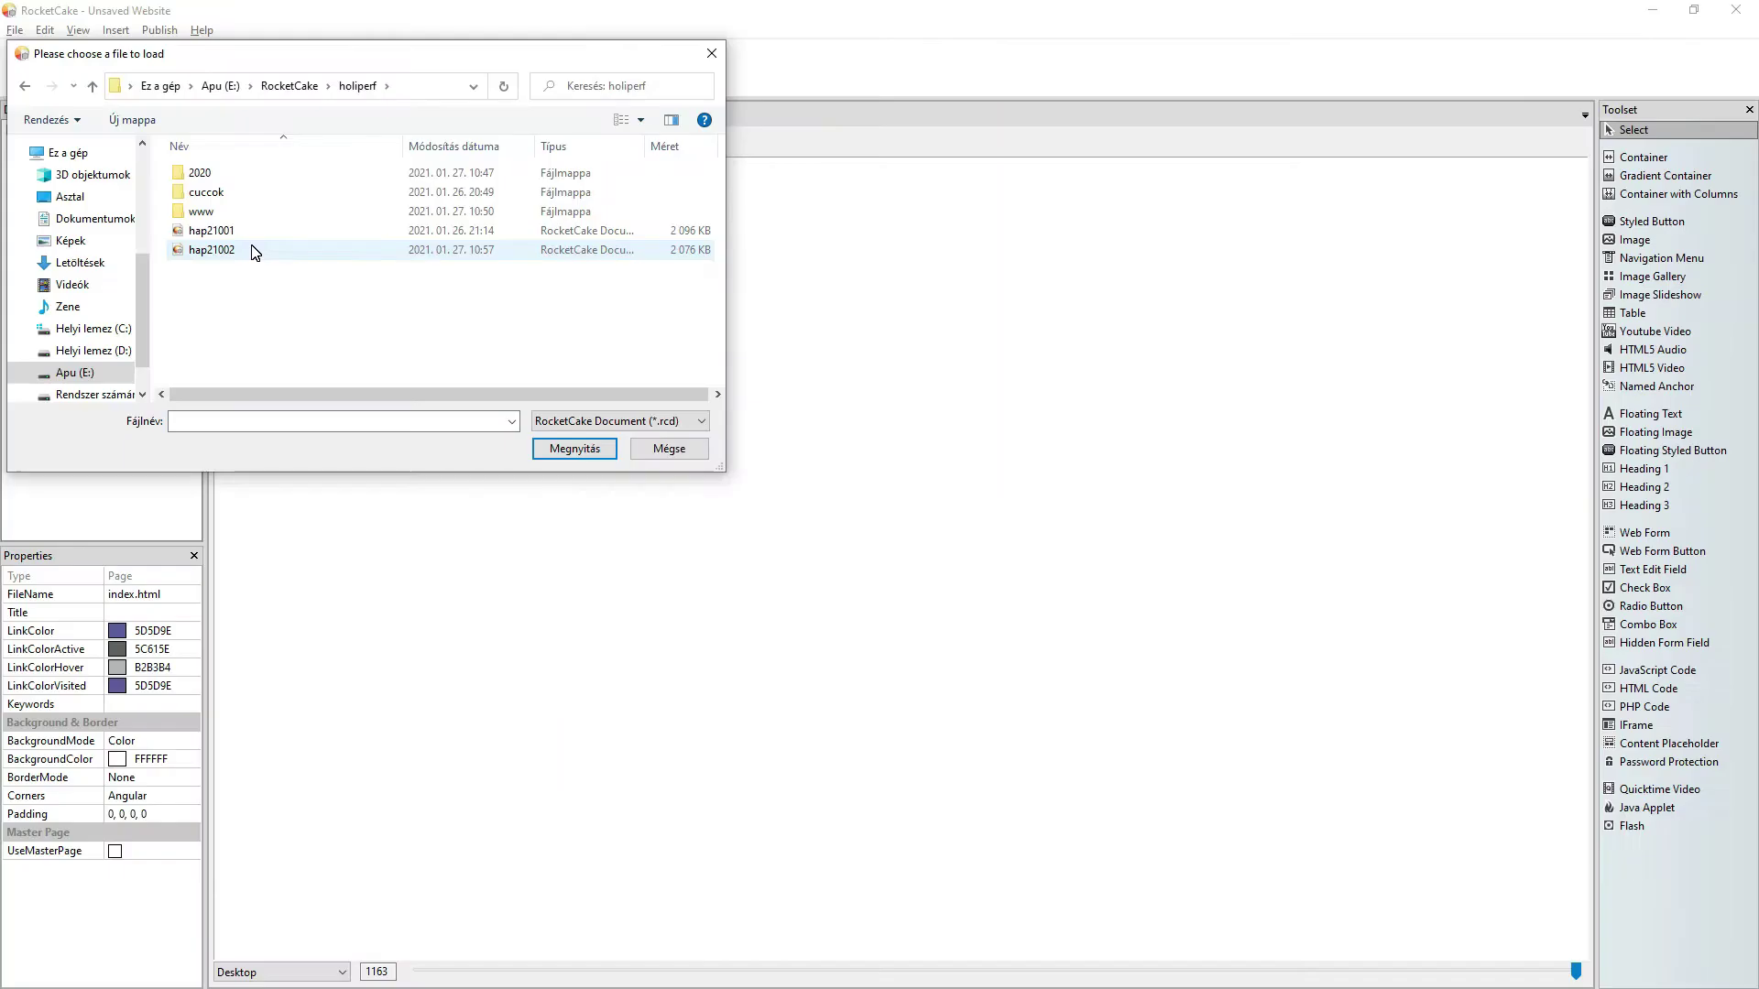
Open the hap21002 project from the holiperf folder.
left_click(246, 247)
left_click(574, 448)
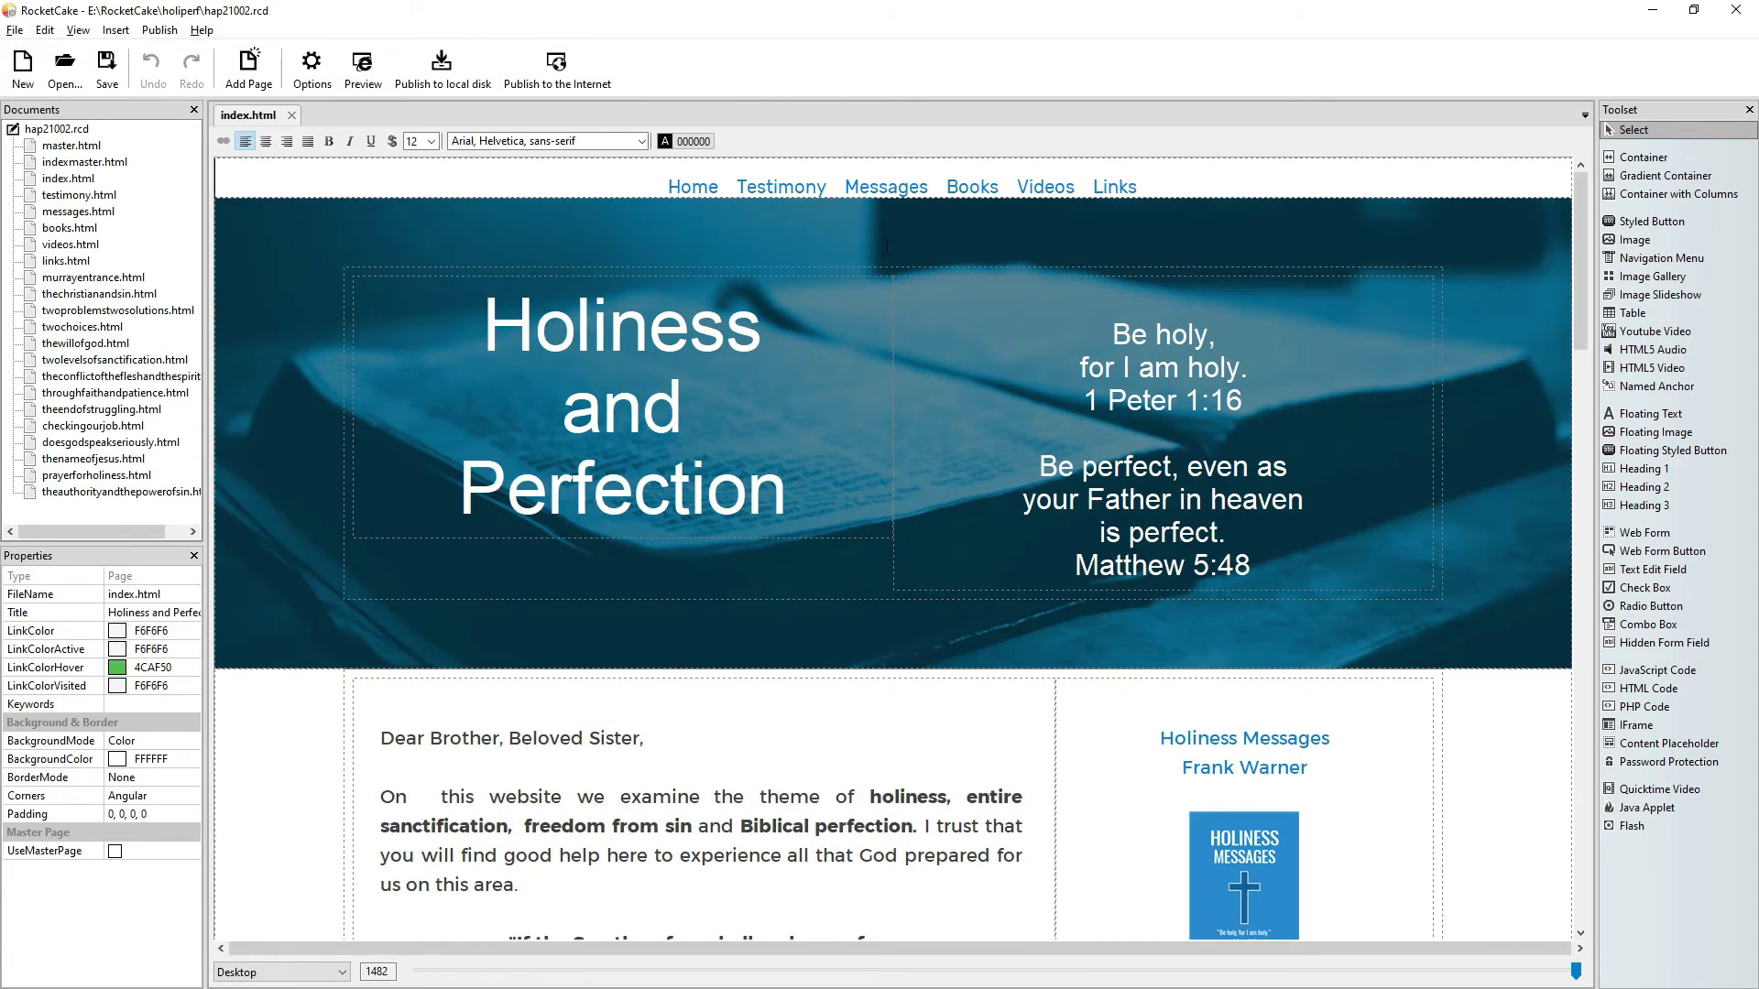
left_click(360, 68)
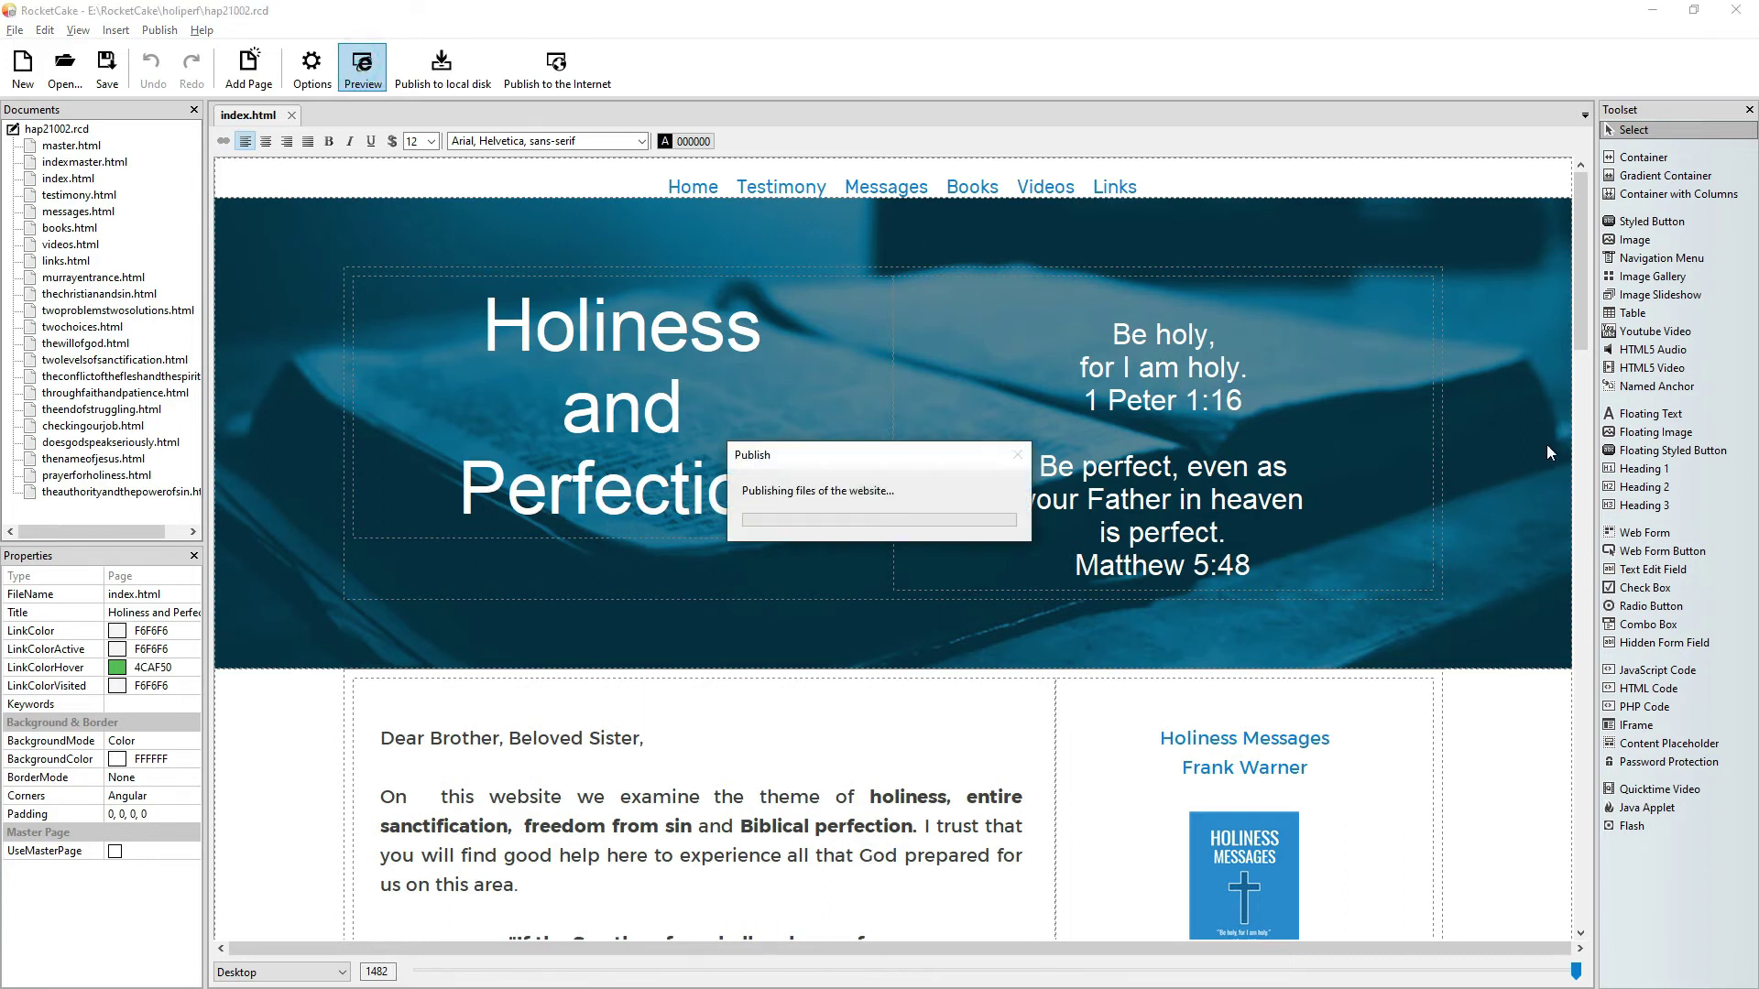
scroll(1062, 375, "down", 4)
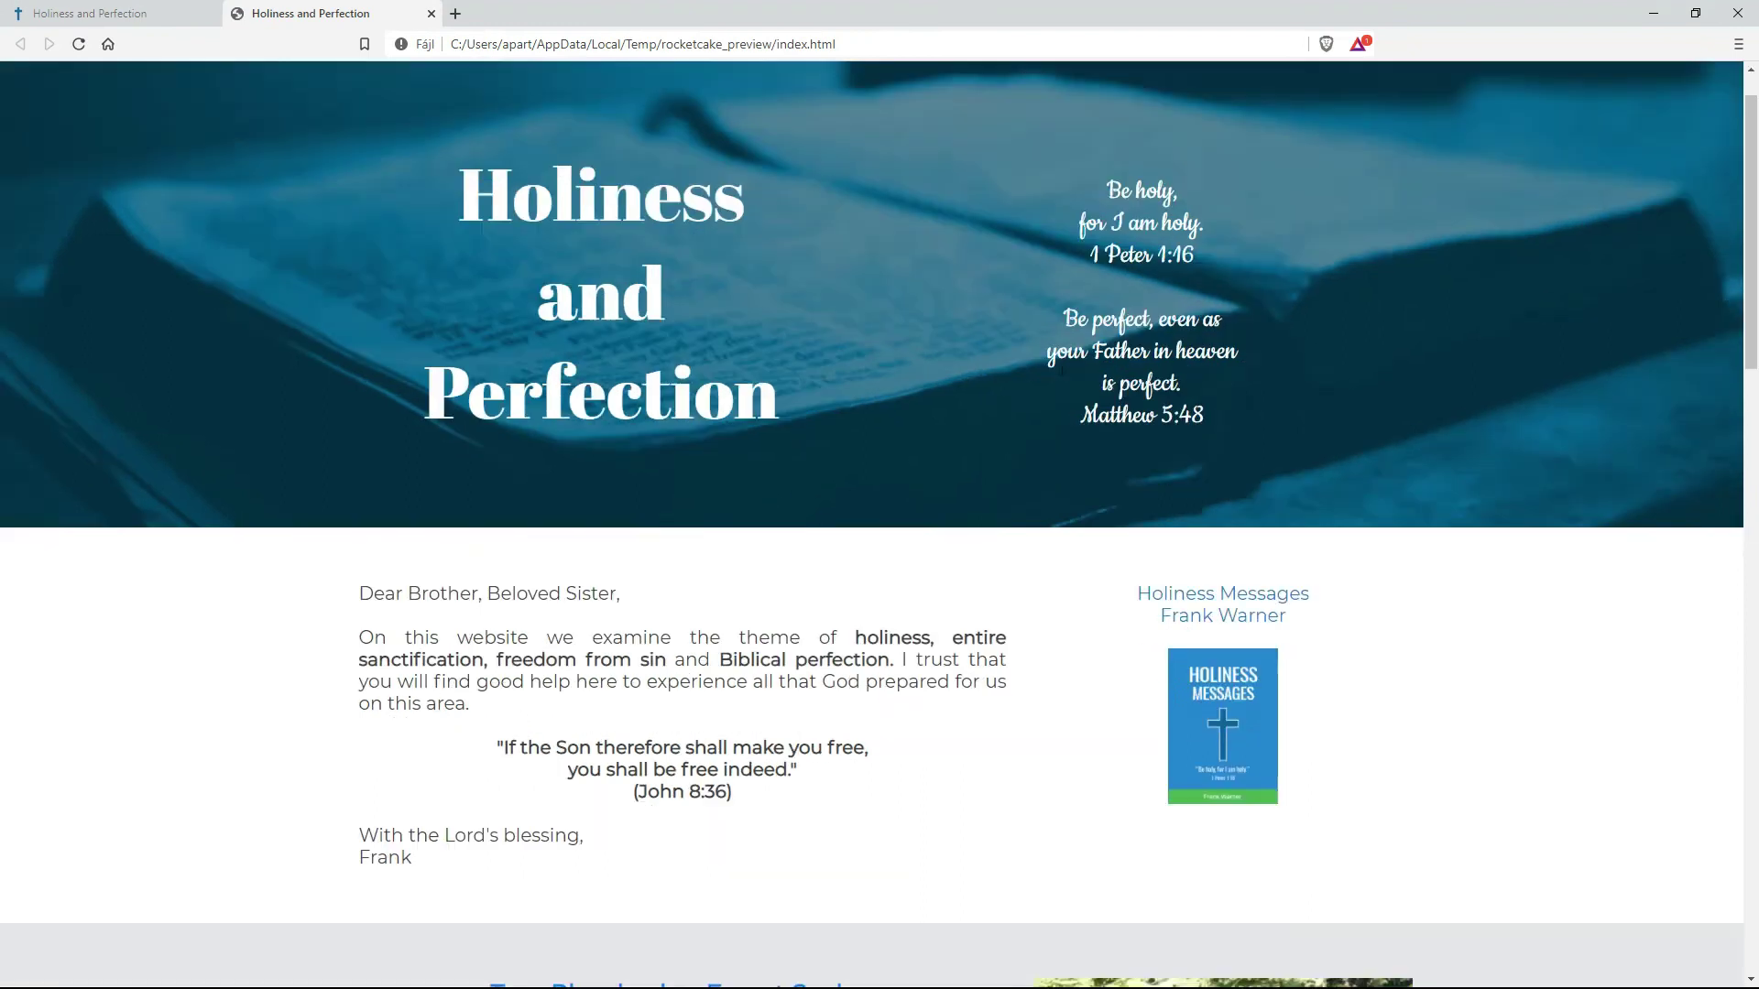
scroll(1061, 372, "down", 3)
scroll(1046, 358, "up", 6)
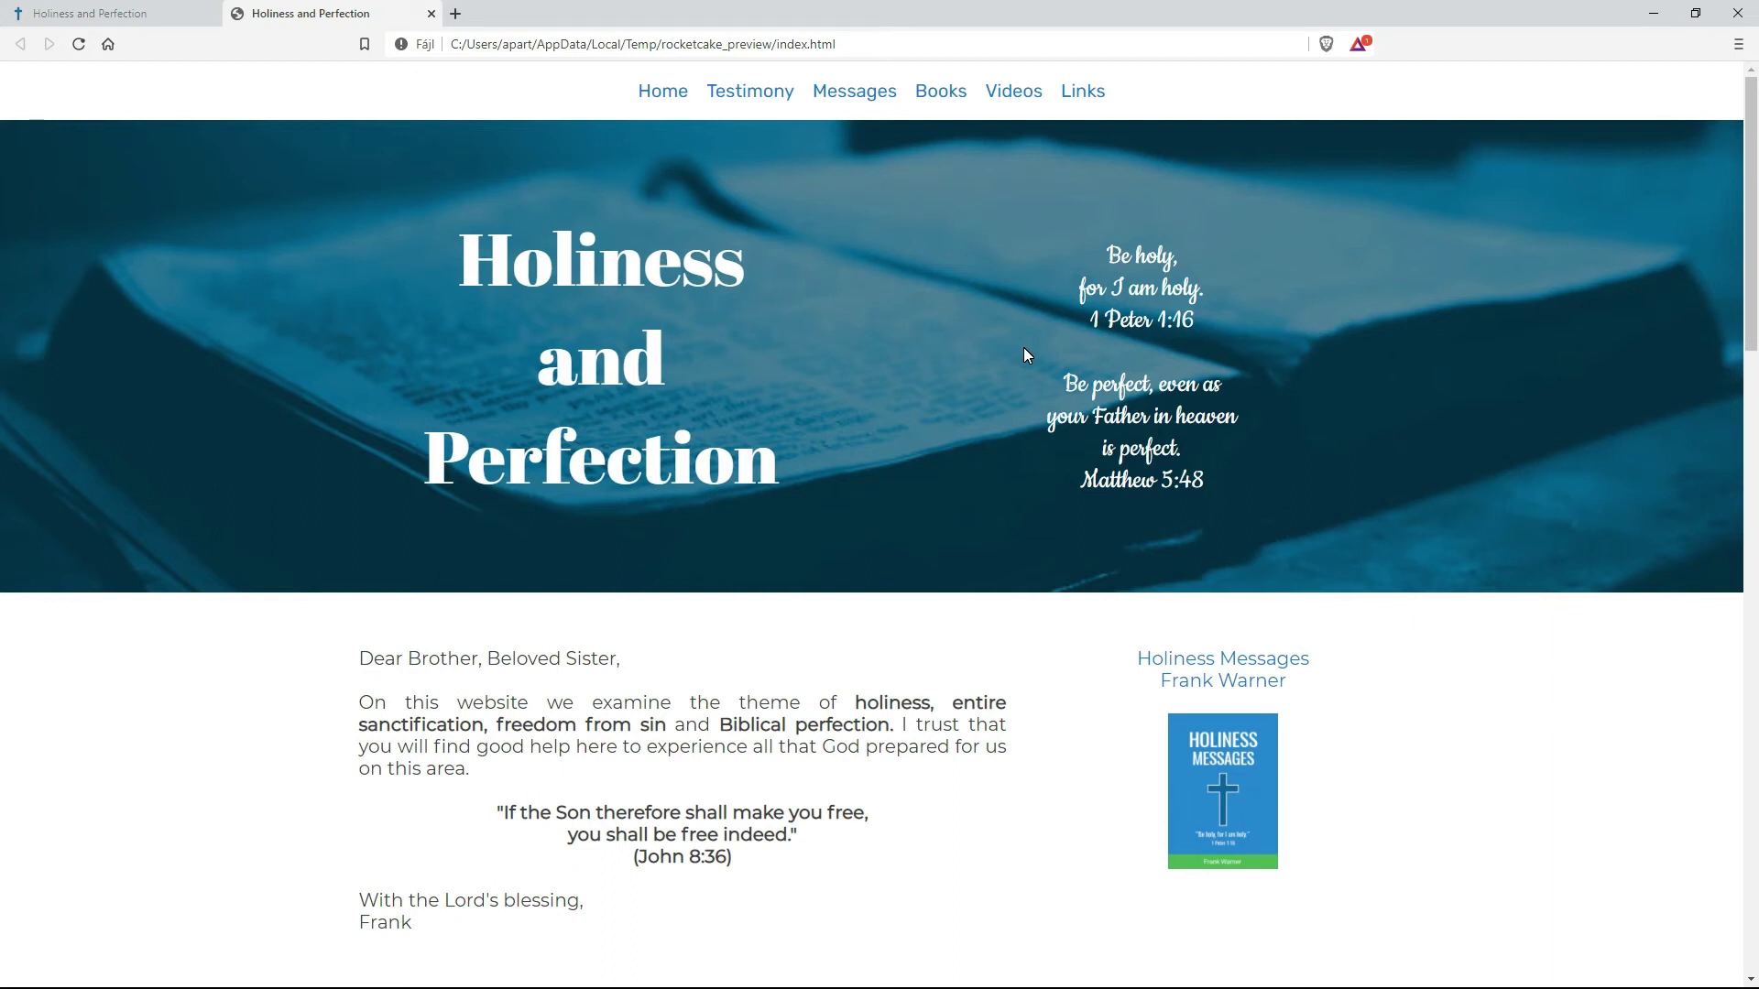
key("alt+Tab")
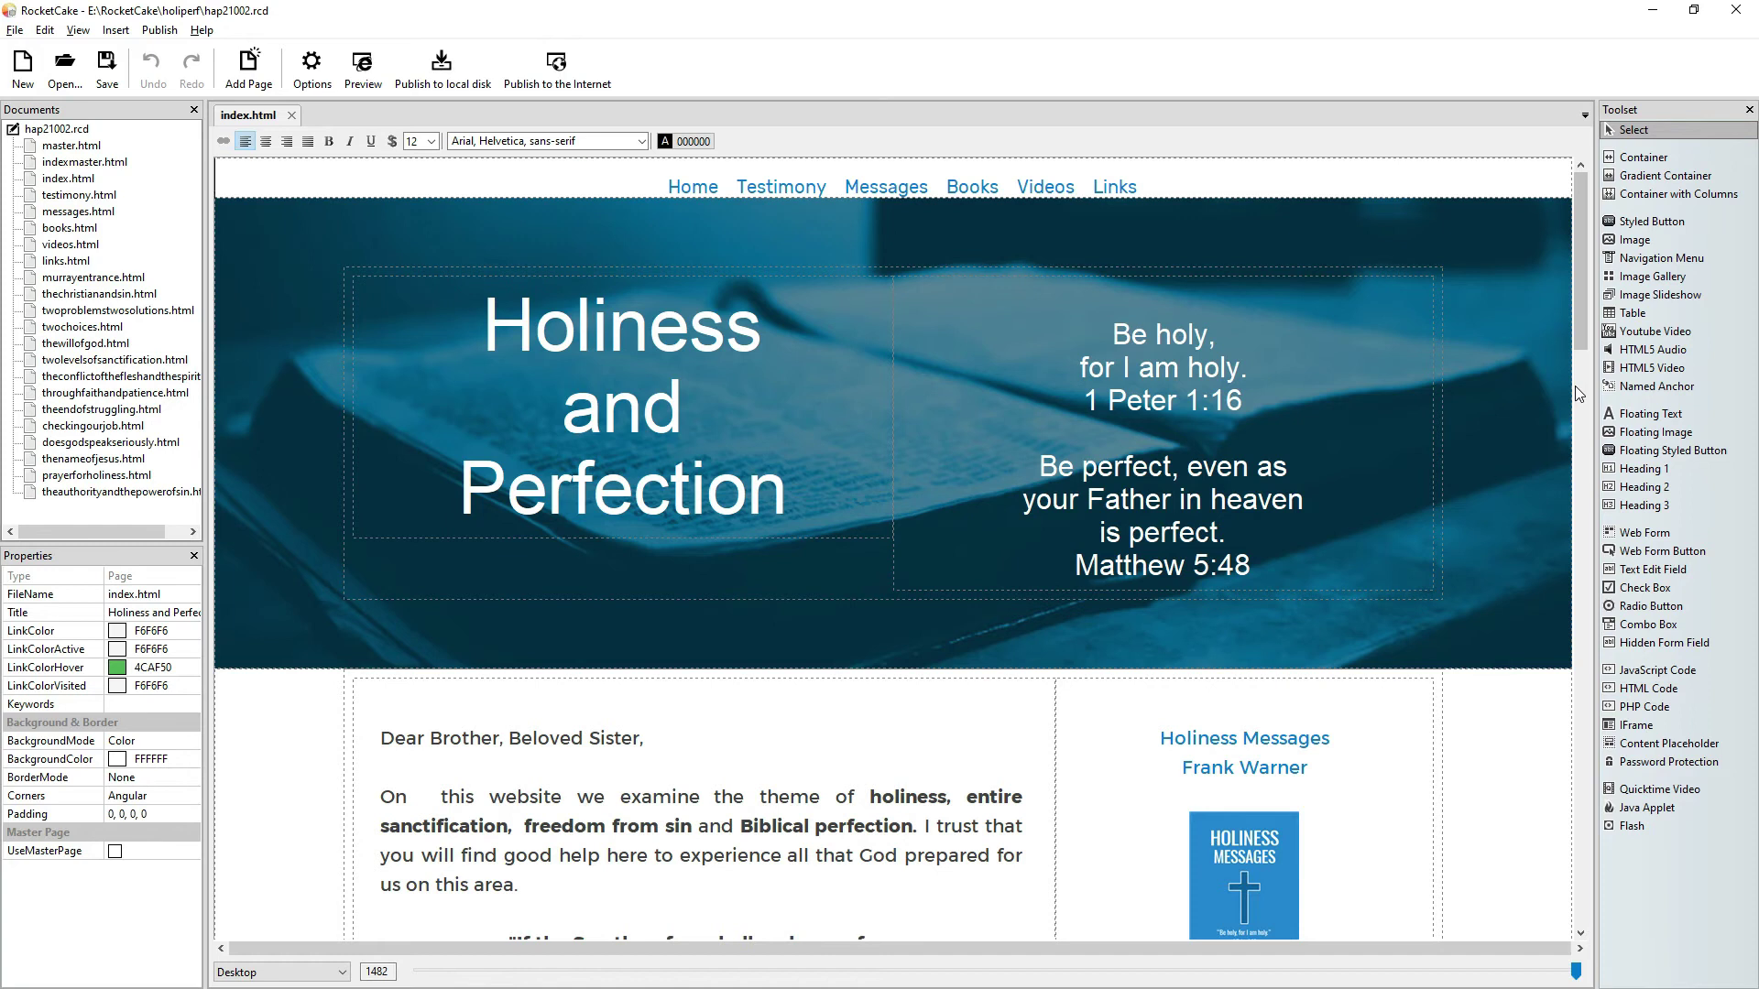
Open the site's www folder in Total Commander and sort its files by name.
key("alt+Tab")
key("alt+Tab")
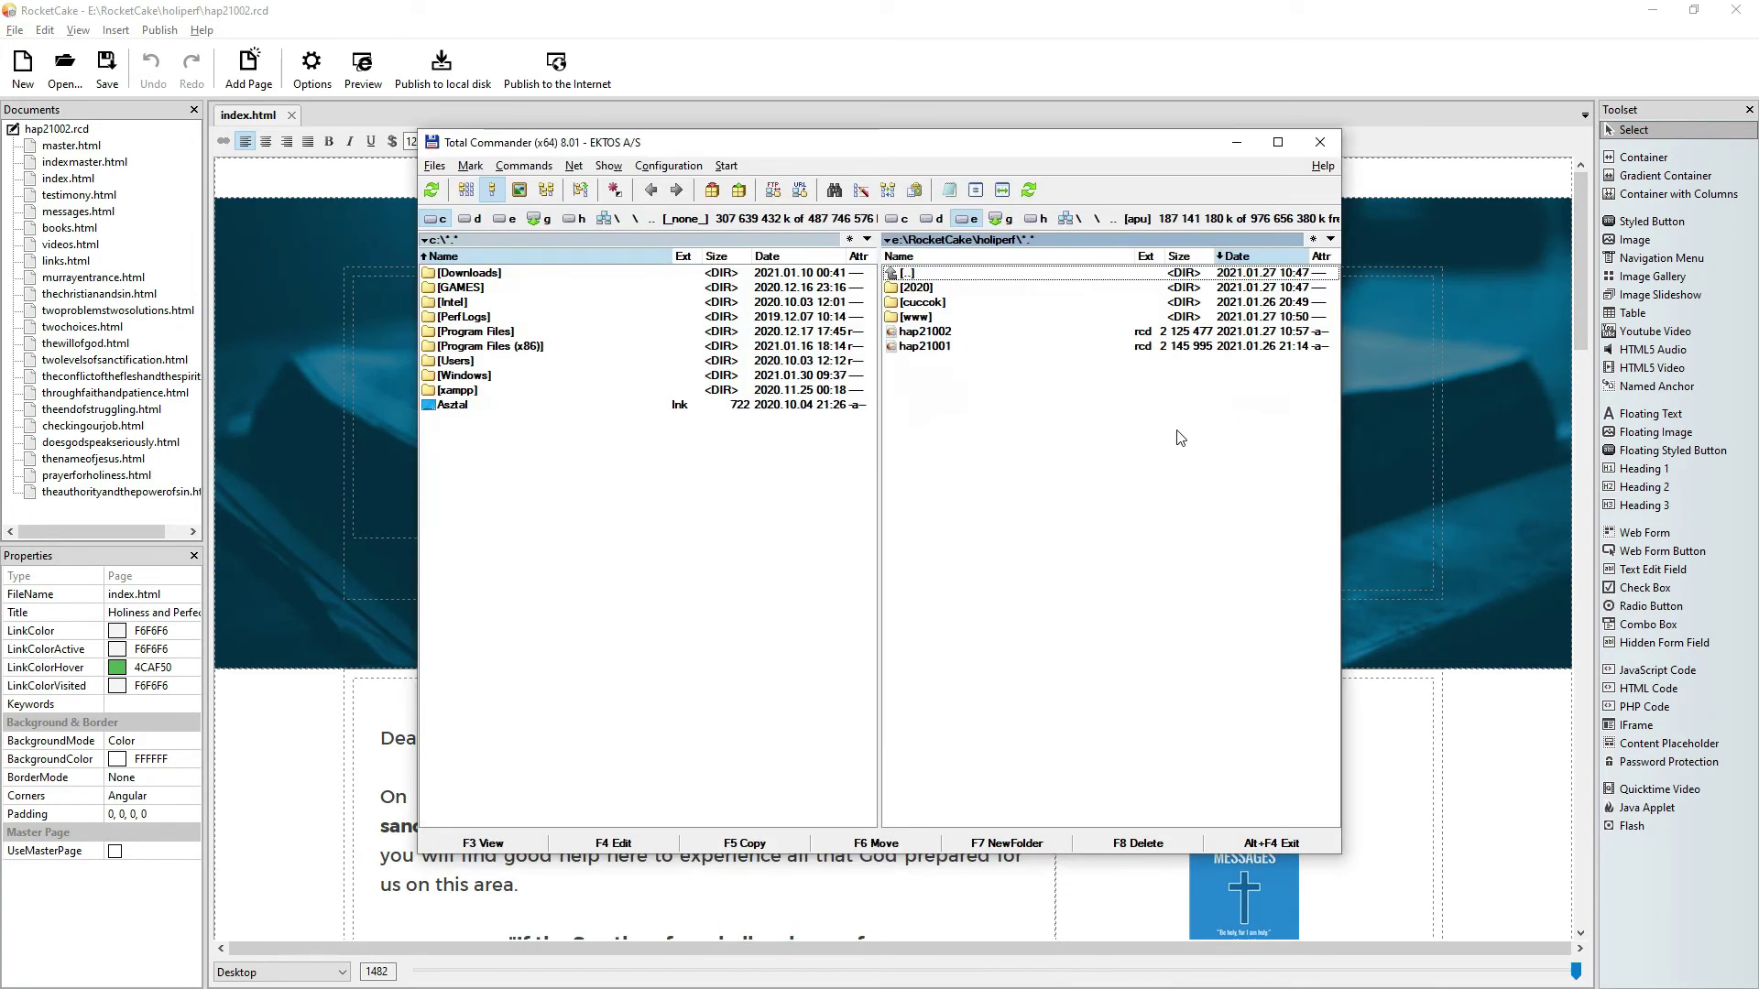
double_click(924, 317)
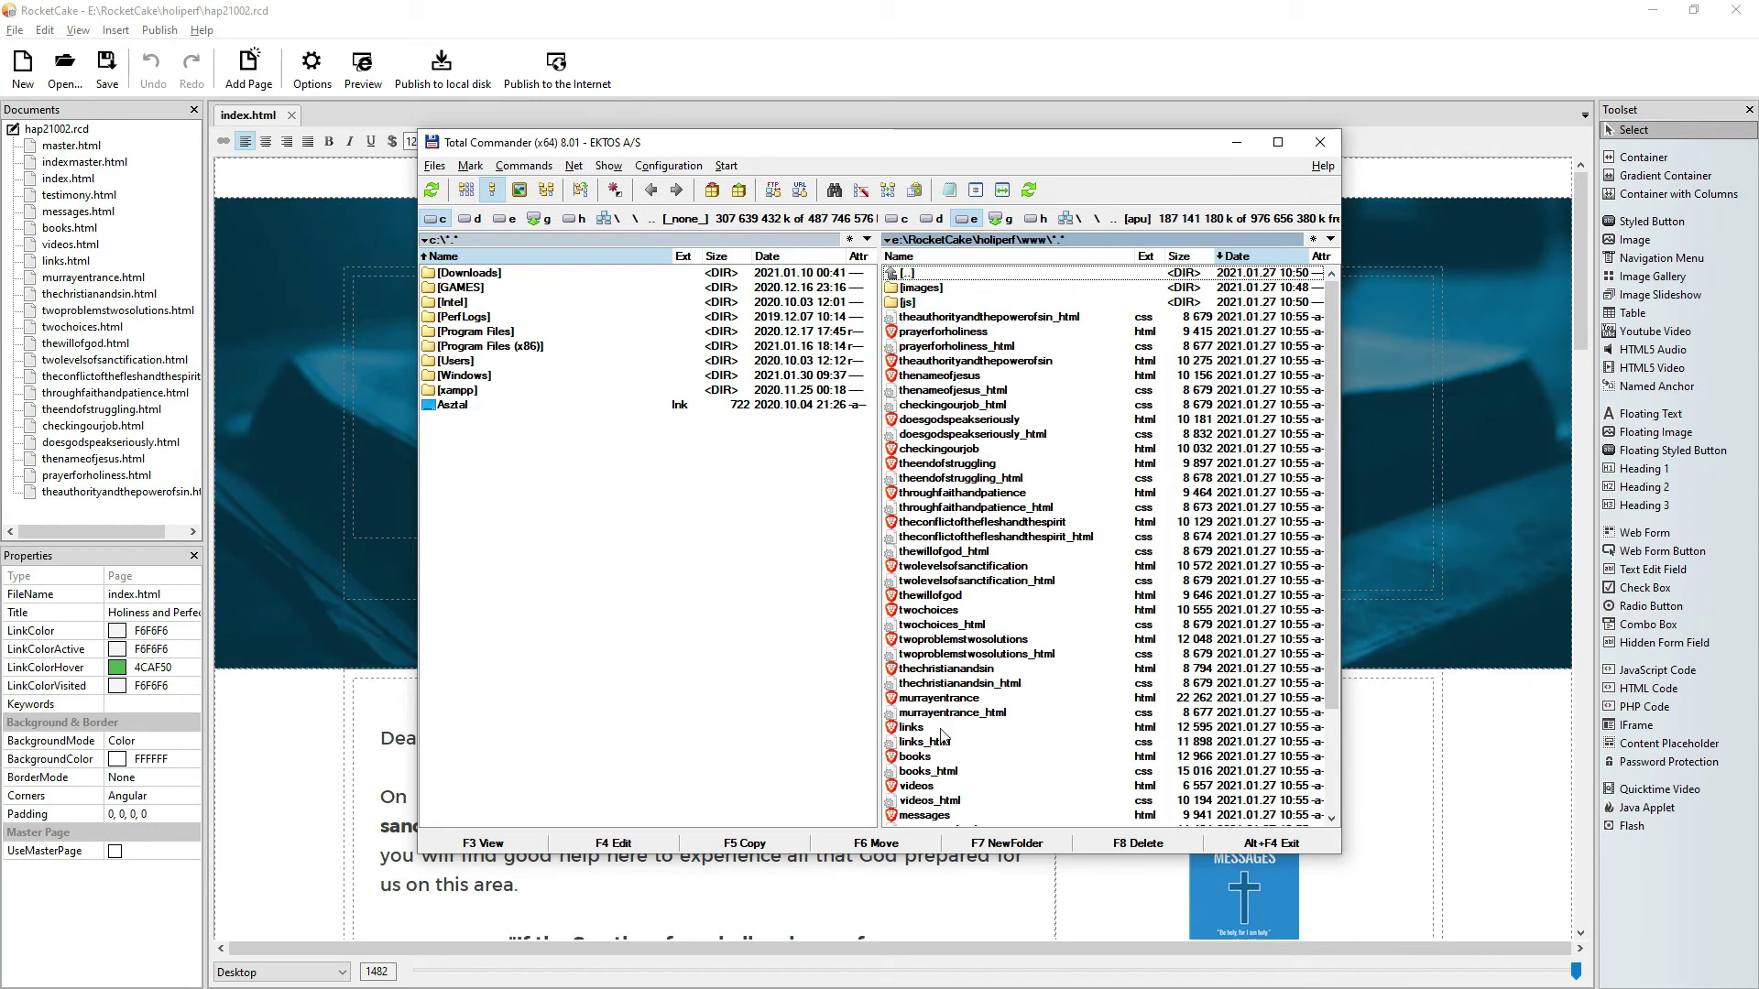
scroll(944, 726, "down", 2)
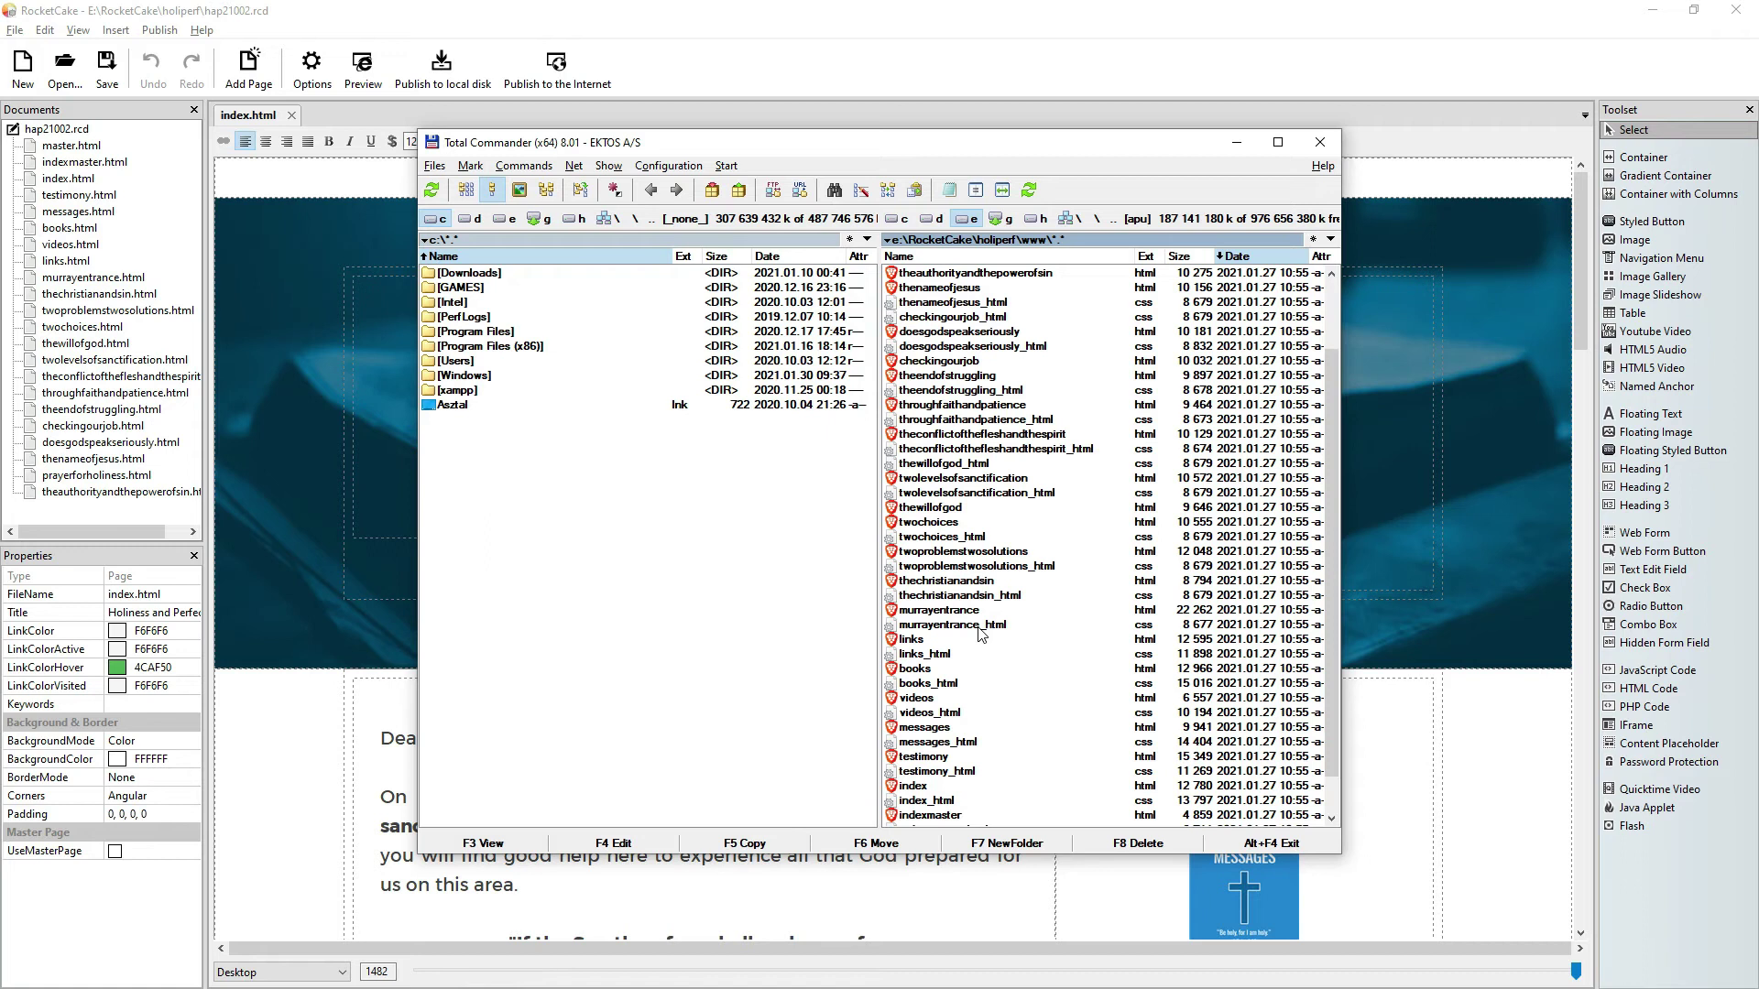
scroll(980, 632, "up", 2)
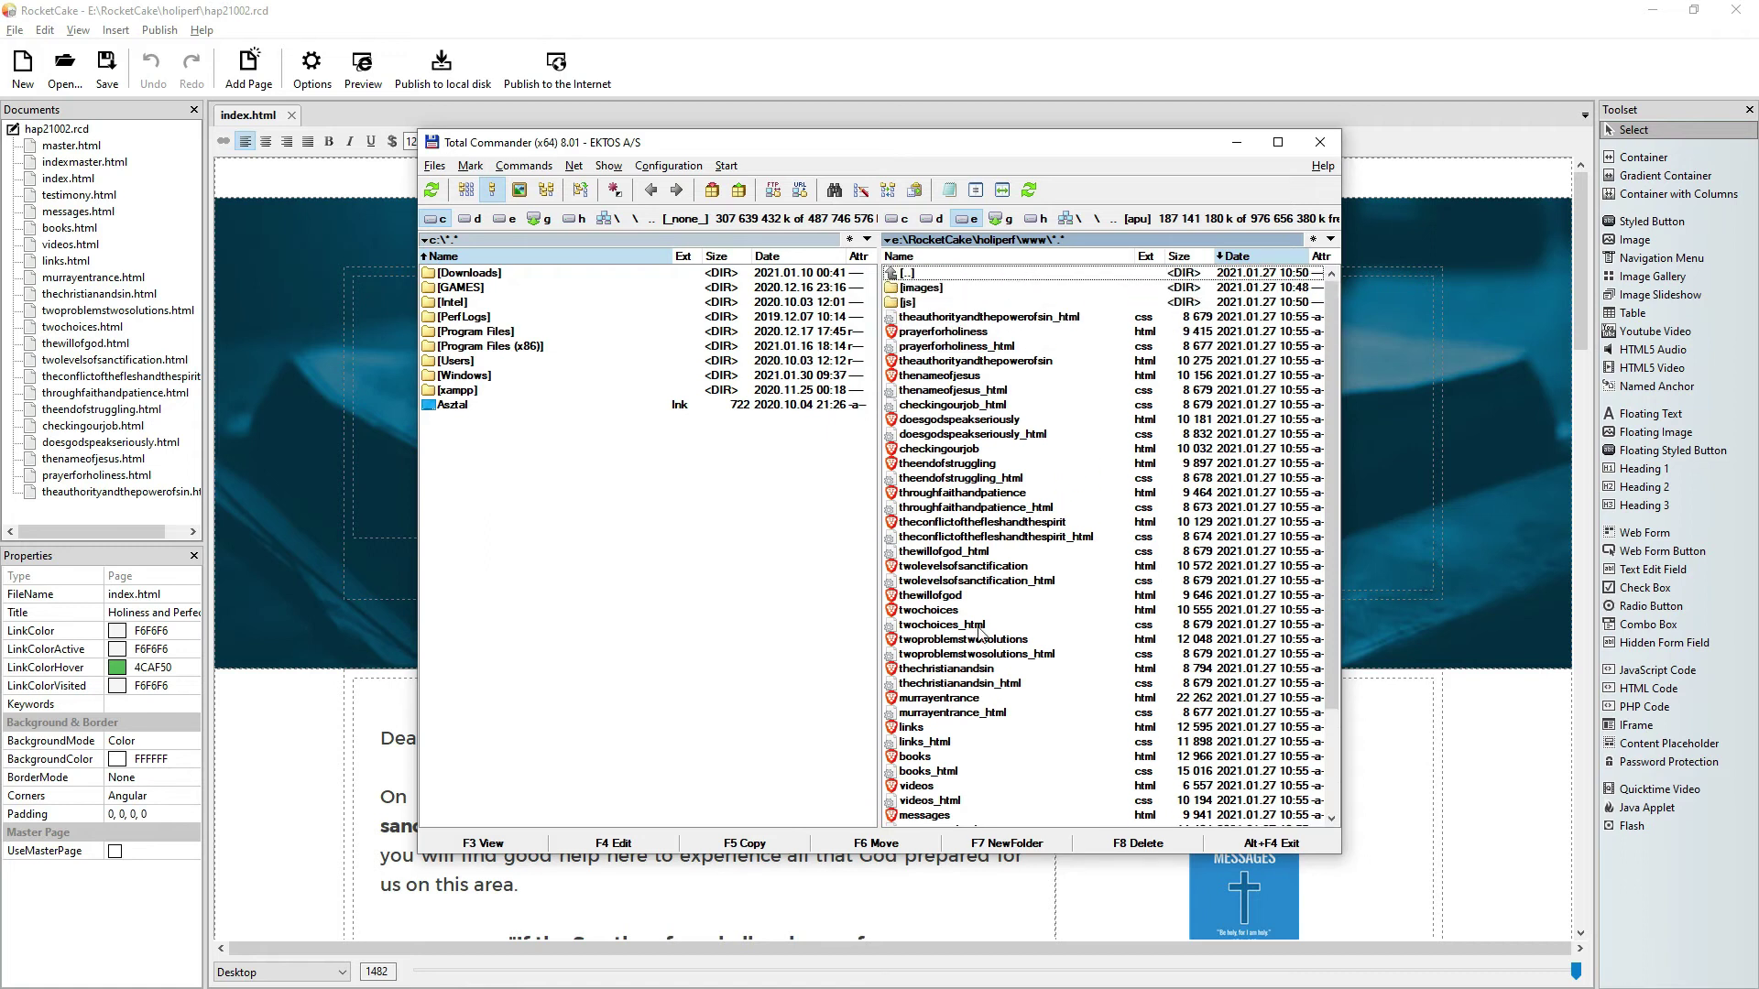
key("ctrl+F3")
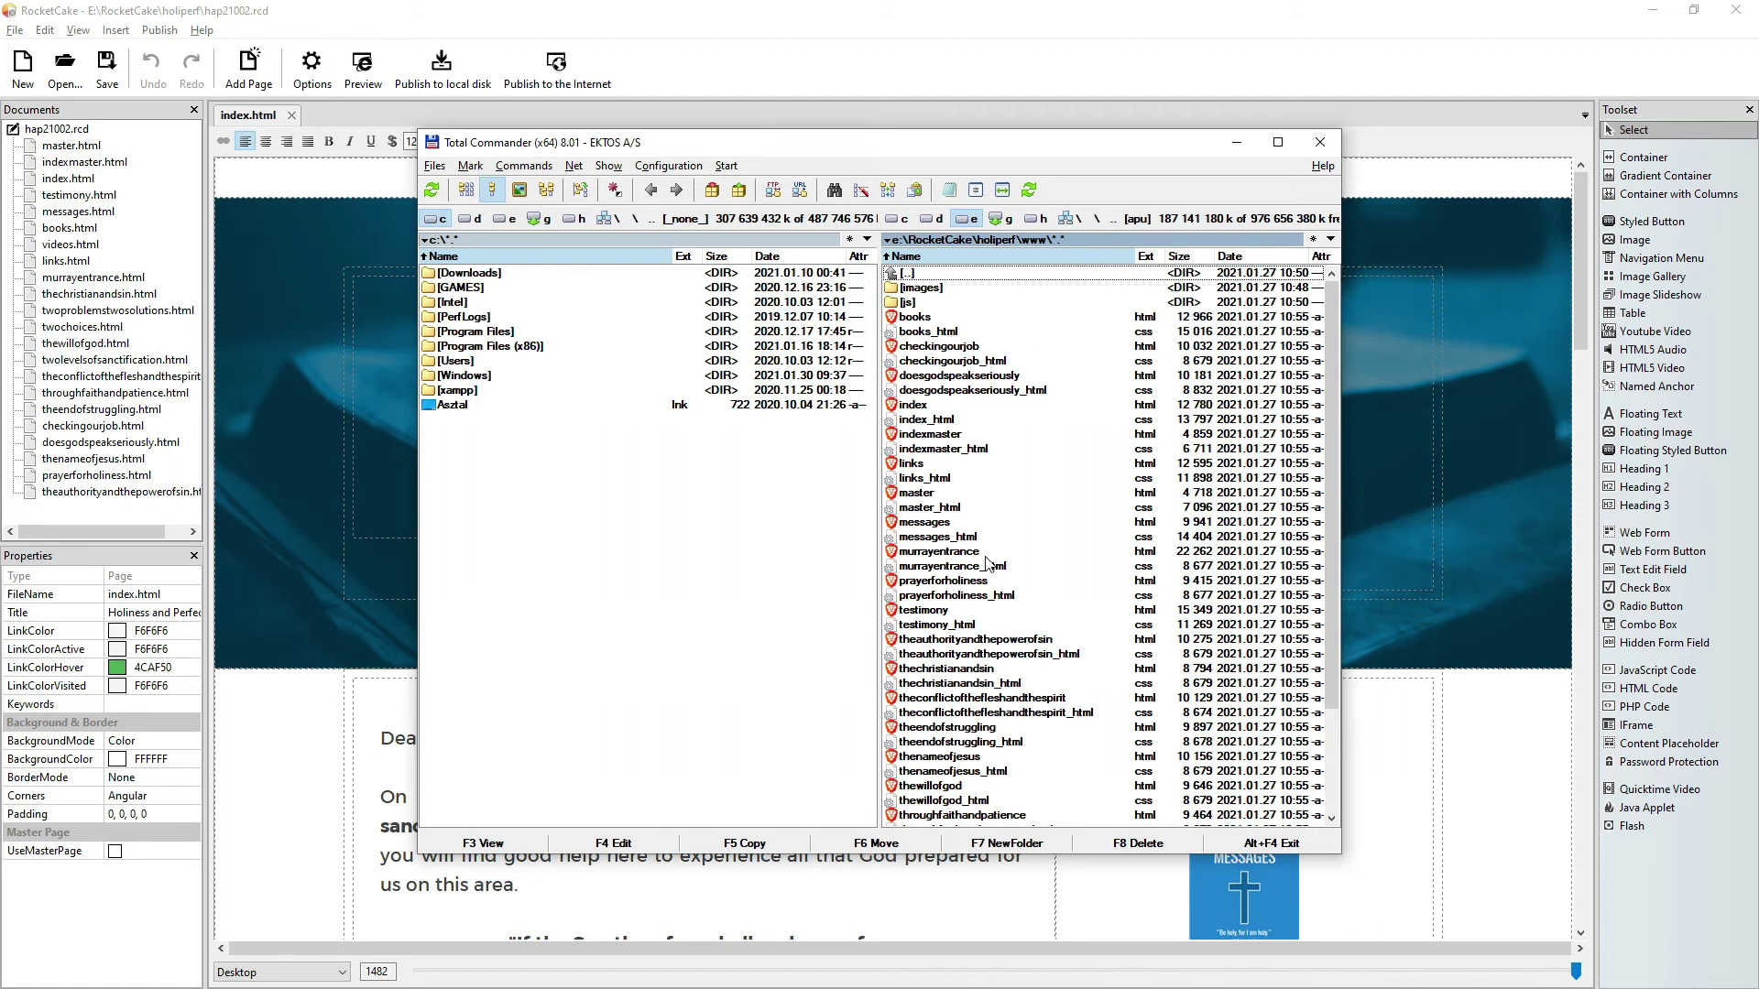
Open the local holiperf index.html, scroll through the page, then return to Total Commander.
left_click(927, 406)
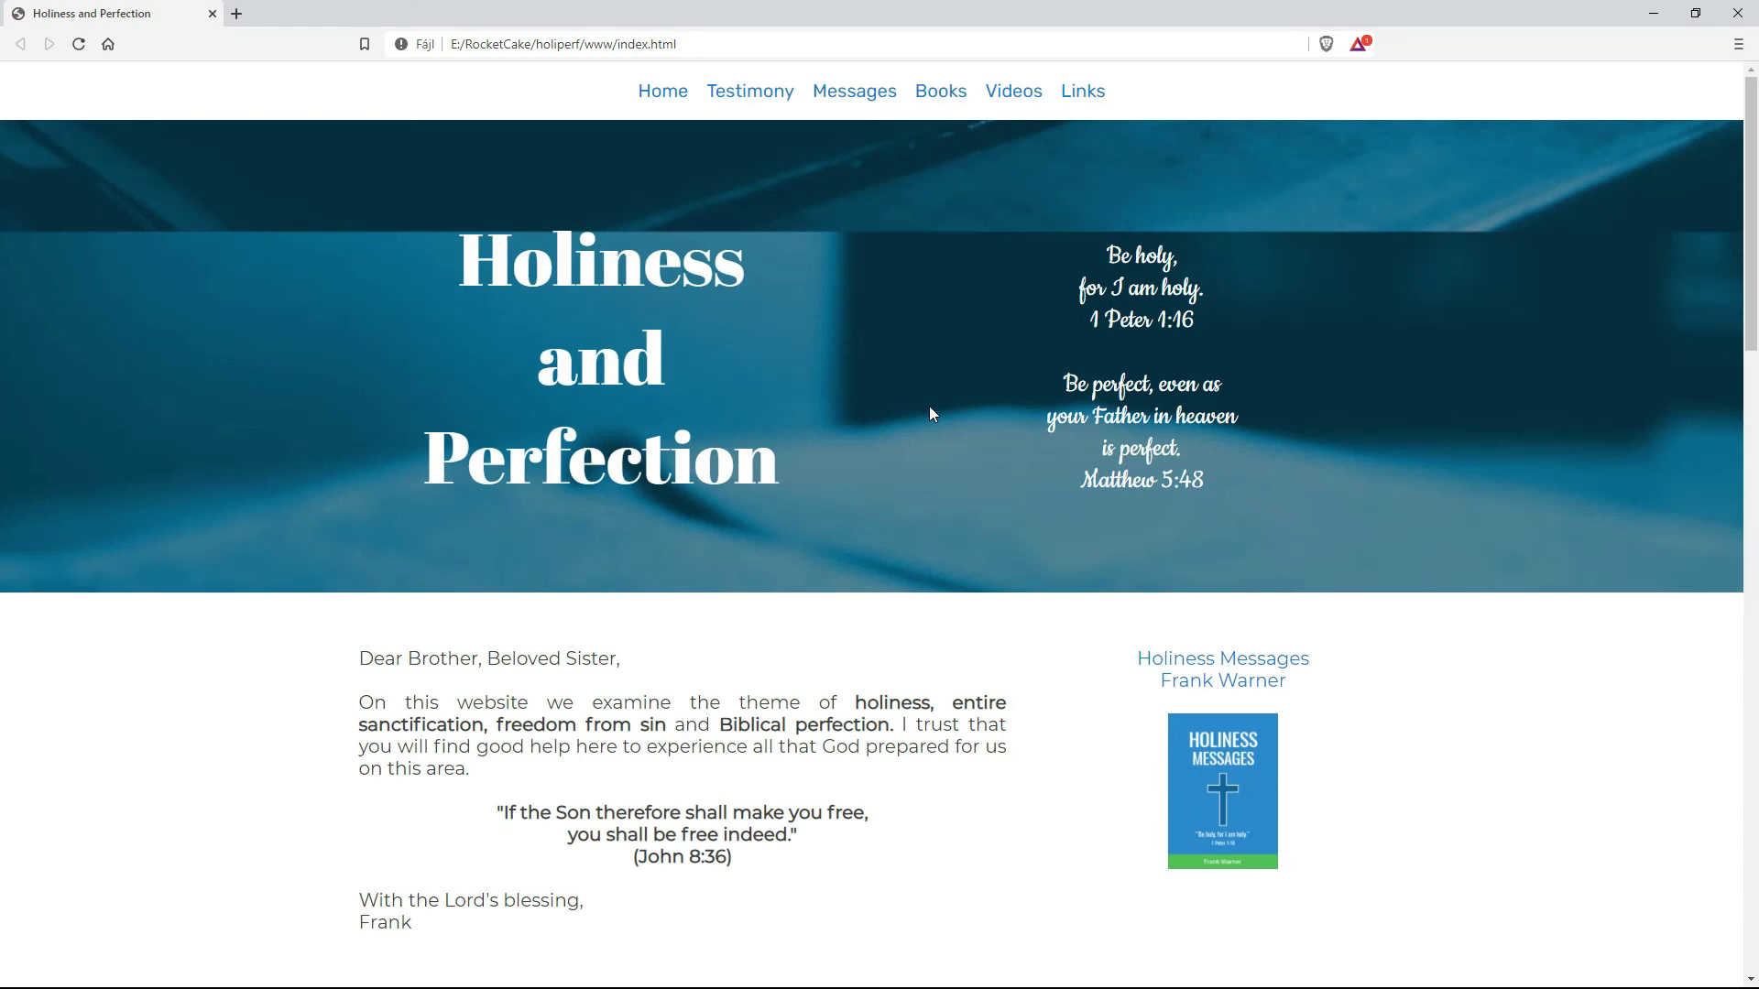
scroll(929, 414, "down", 3)
scroll(929, 414, "up", 3)
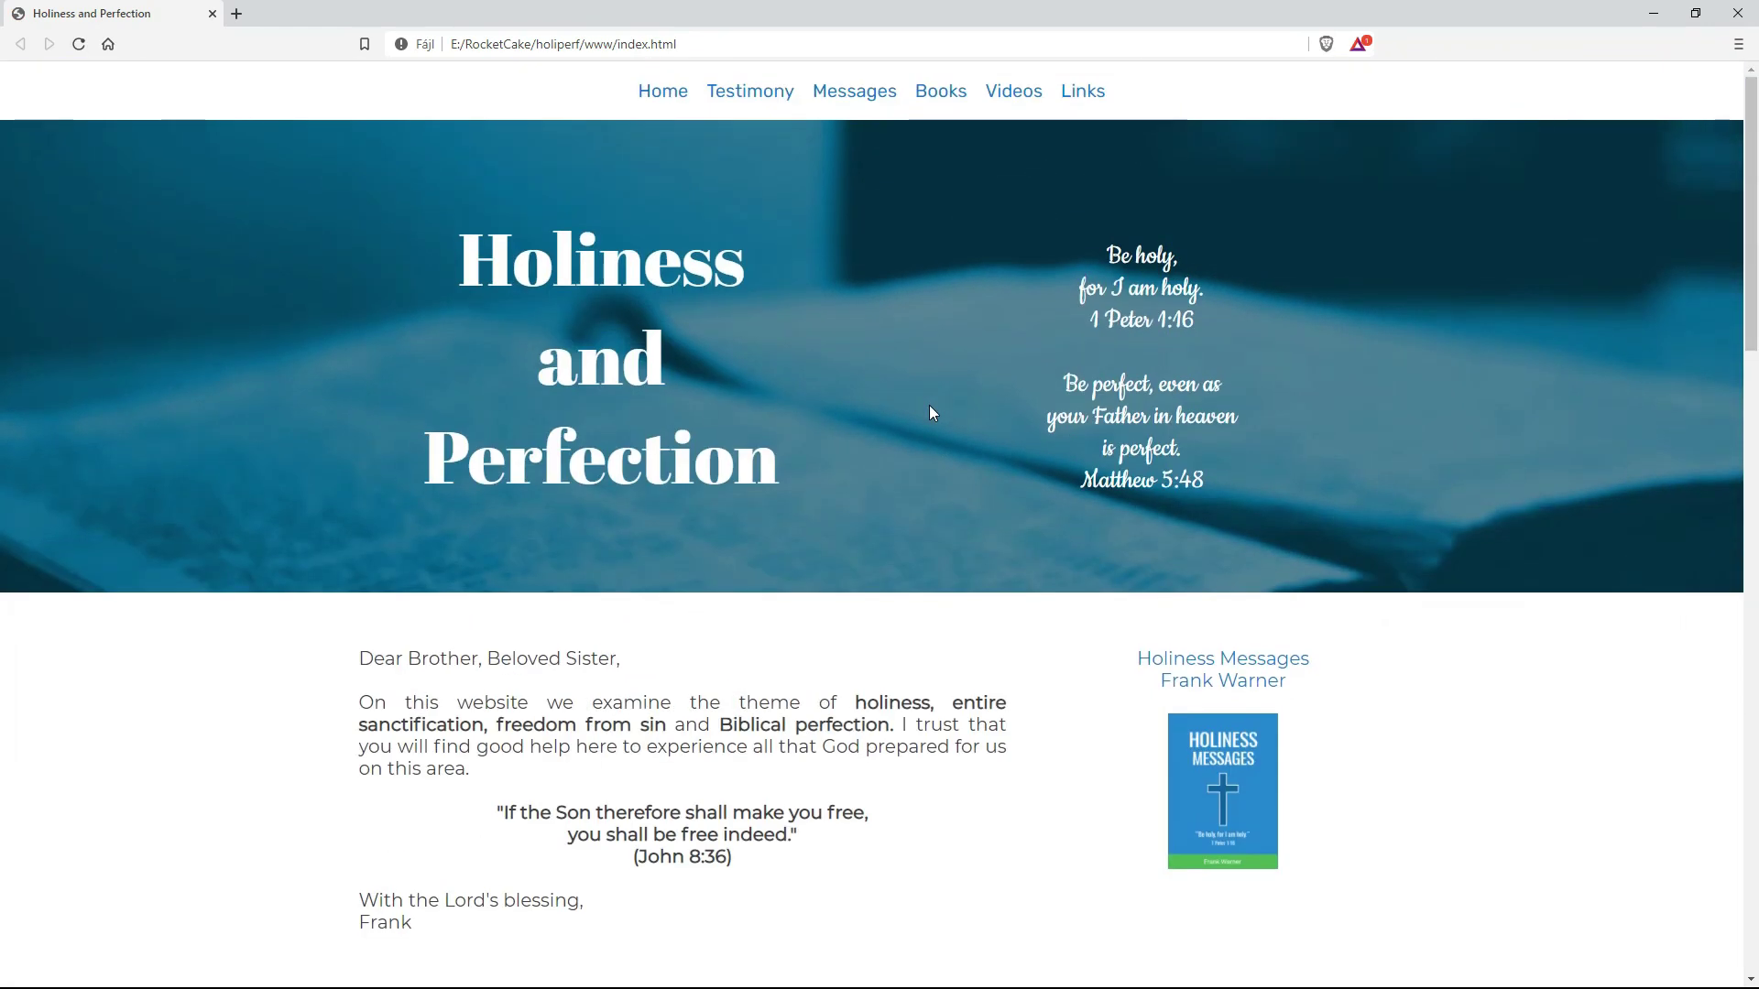
scroll(929, 414, "down", 2)
scroll(931, 412, "down", 4)
scroll(931, 412, "up", 6)
key("alt+Tab")
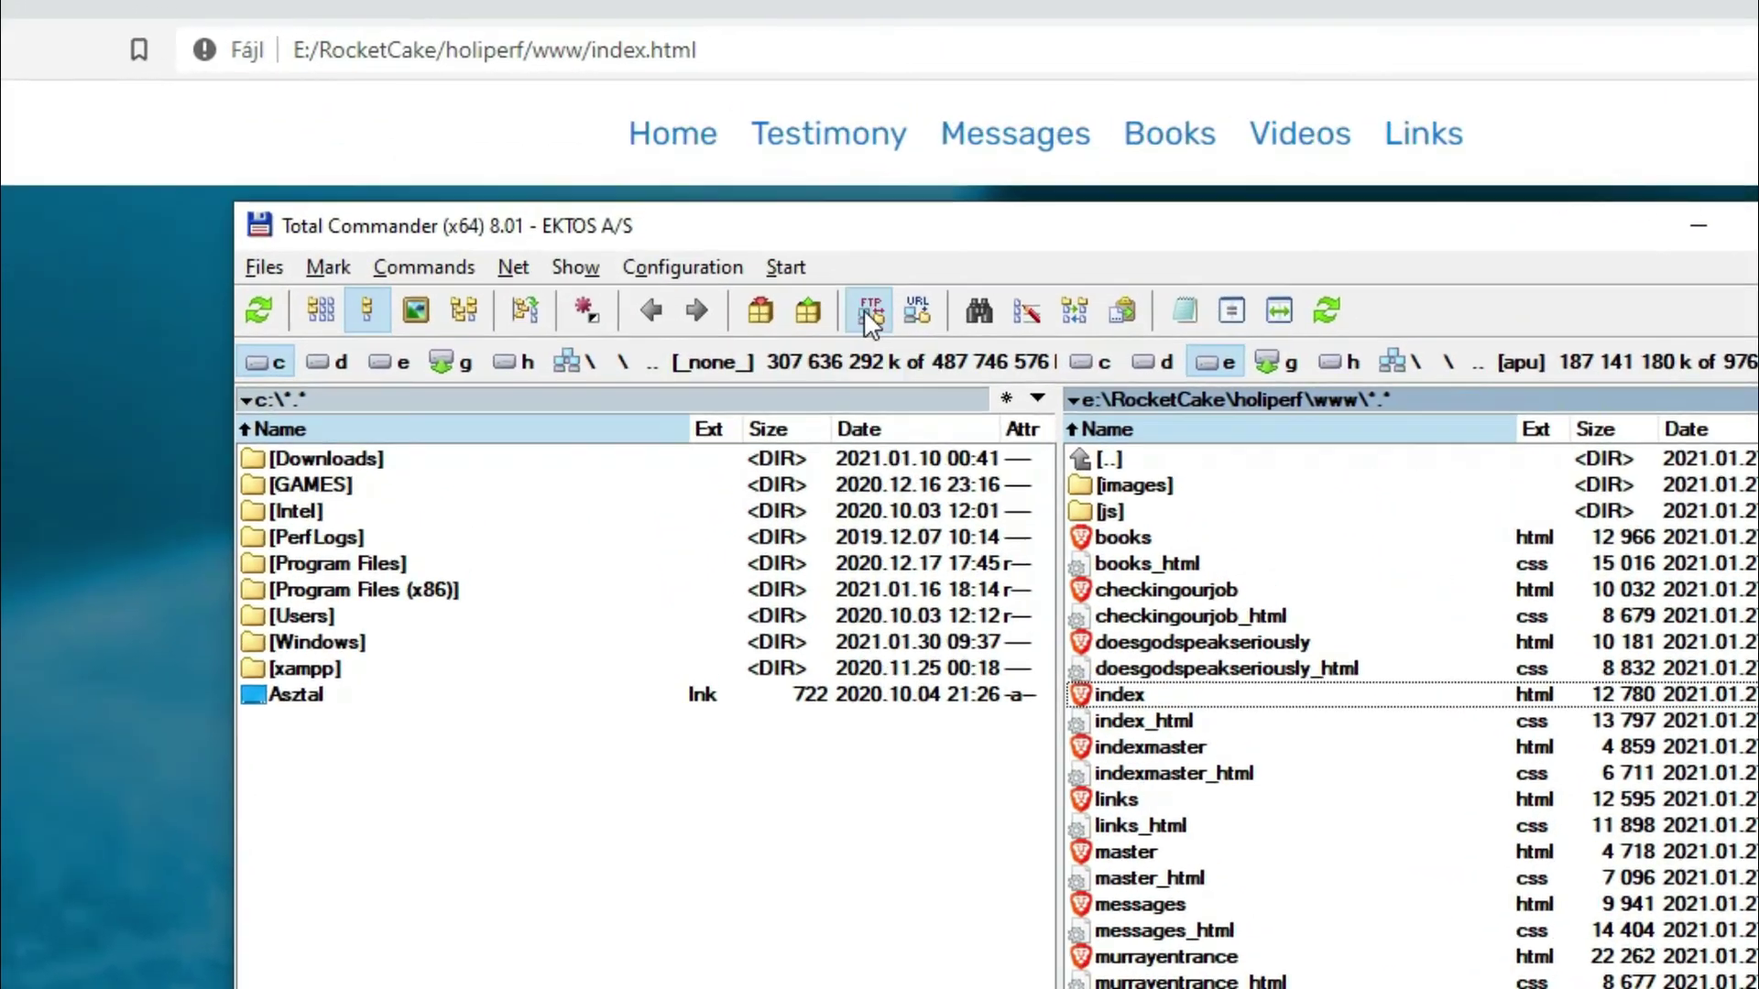
Start a new FTP connection entry named 'My New Site' and dismiss the missing host name warning.
left_click(869, 313)
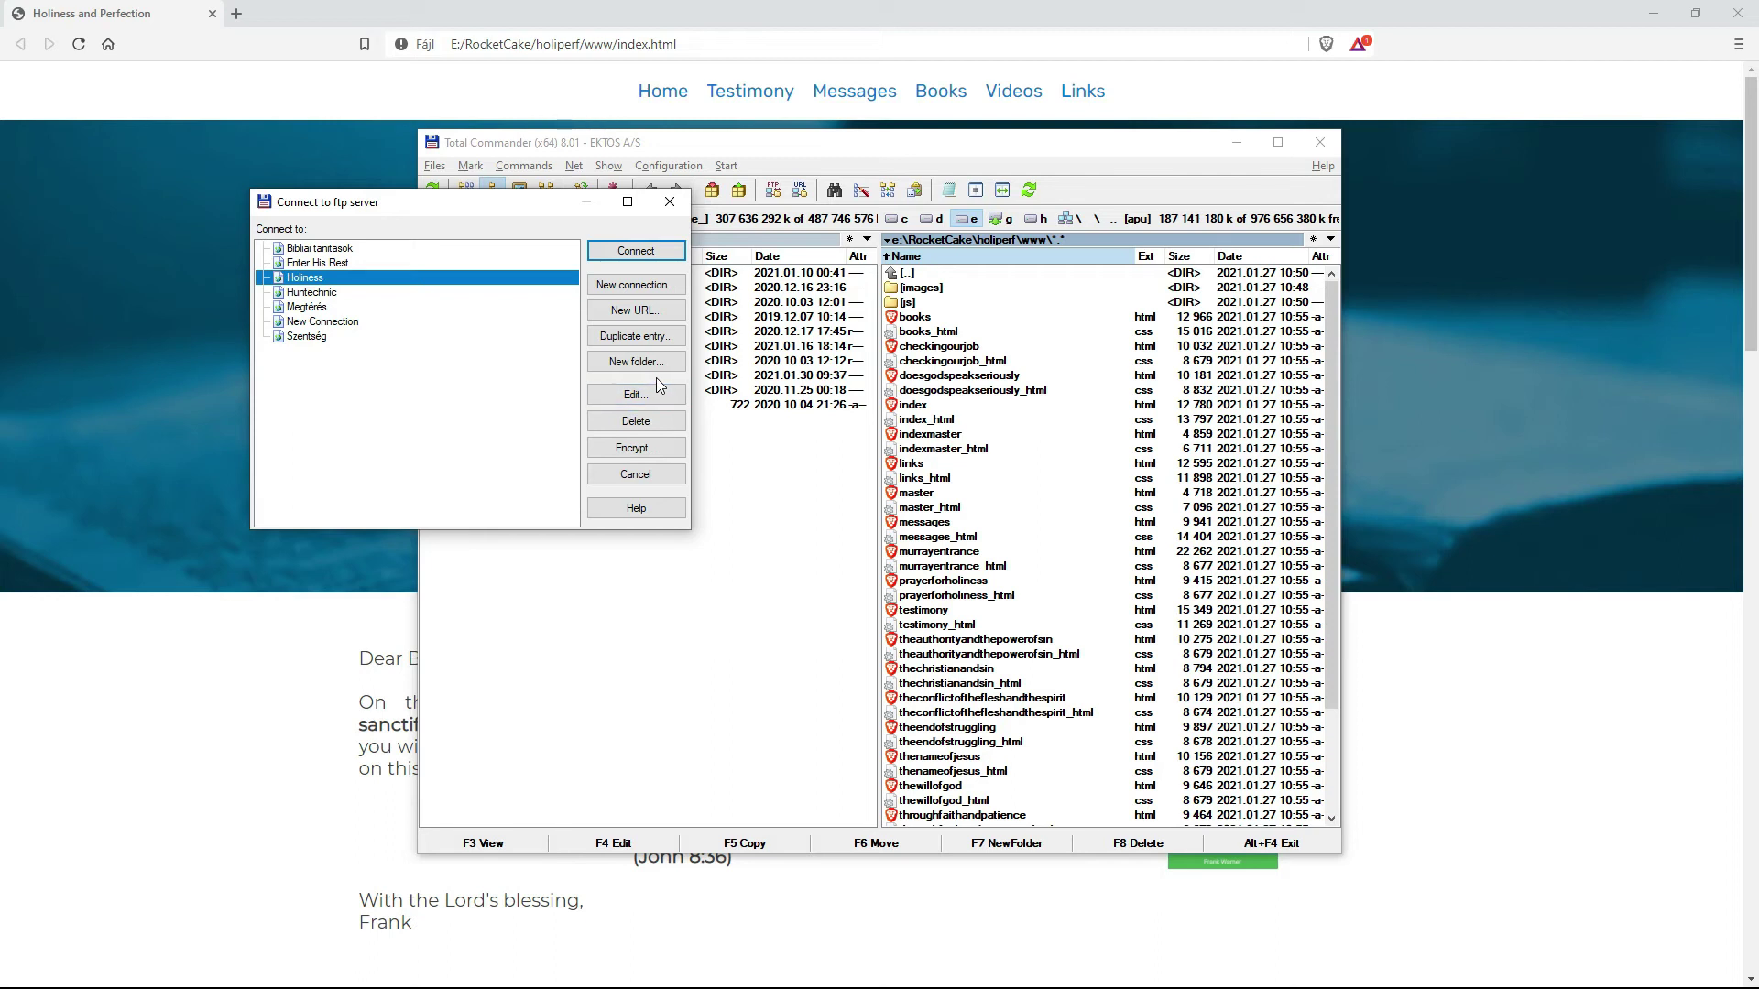
left_click(636, 285)
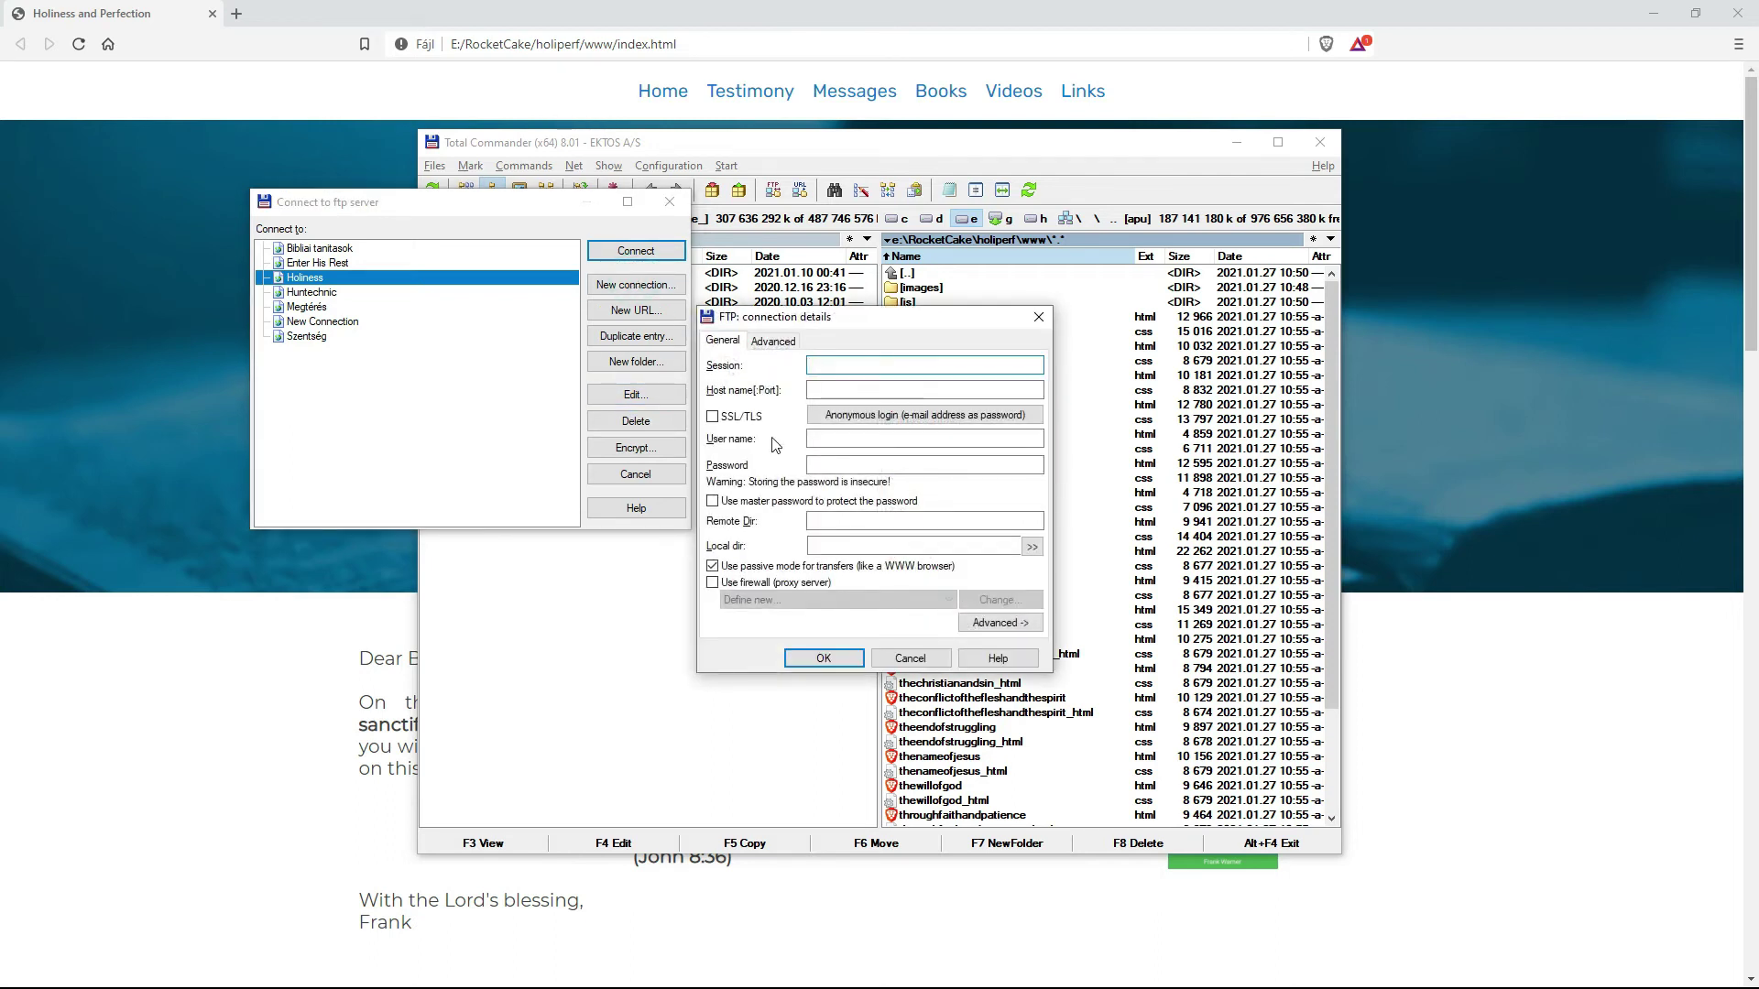
left_click(856, 367)
type("My New Site")
left_click(815, 658)
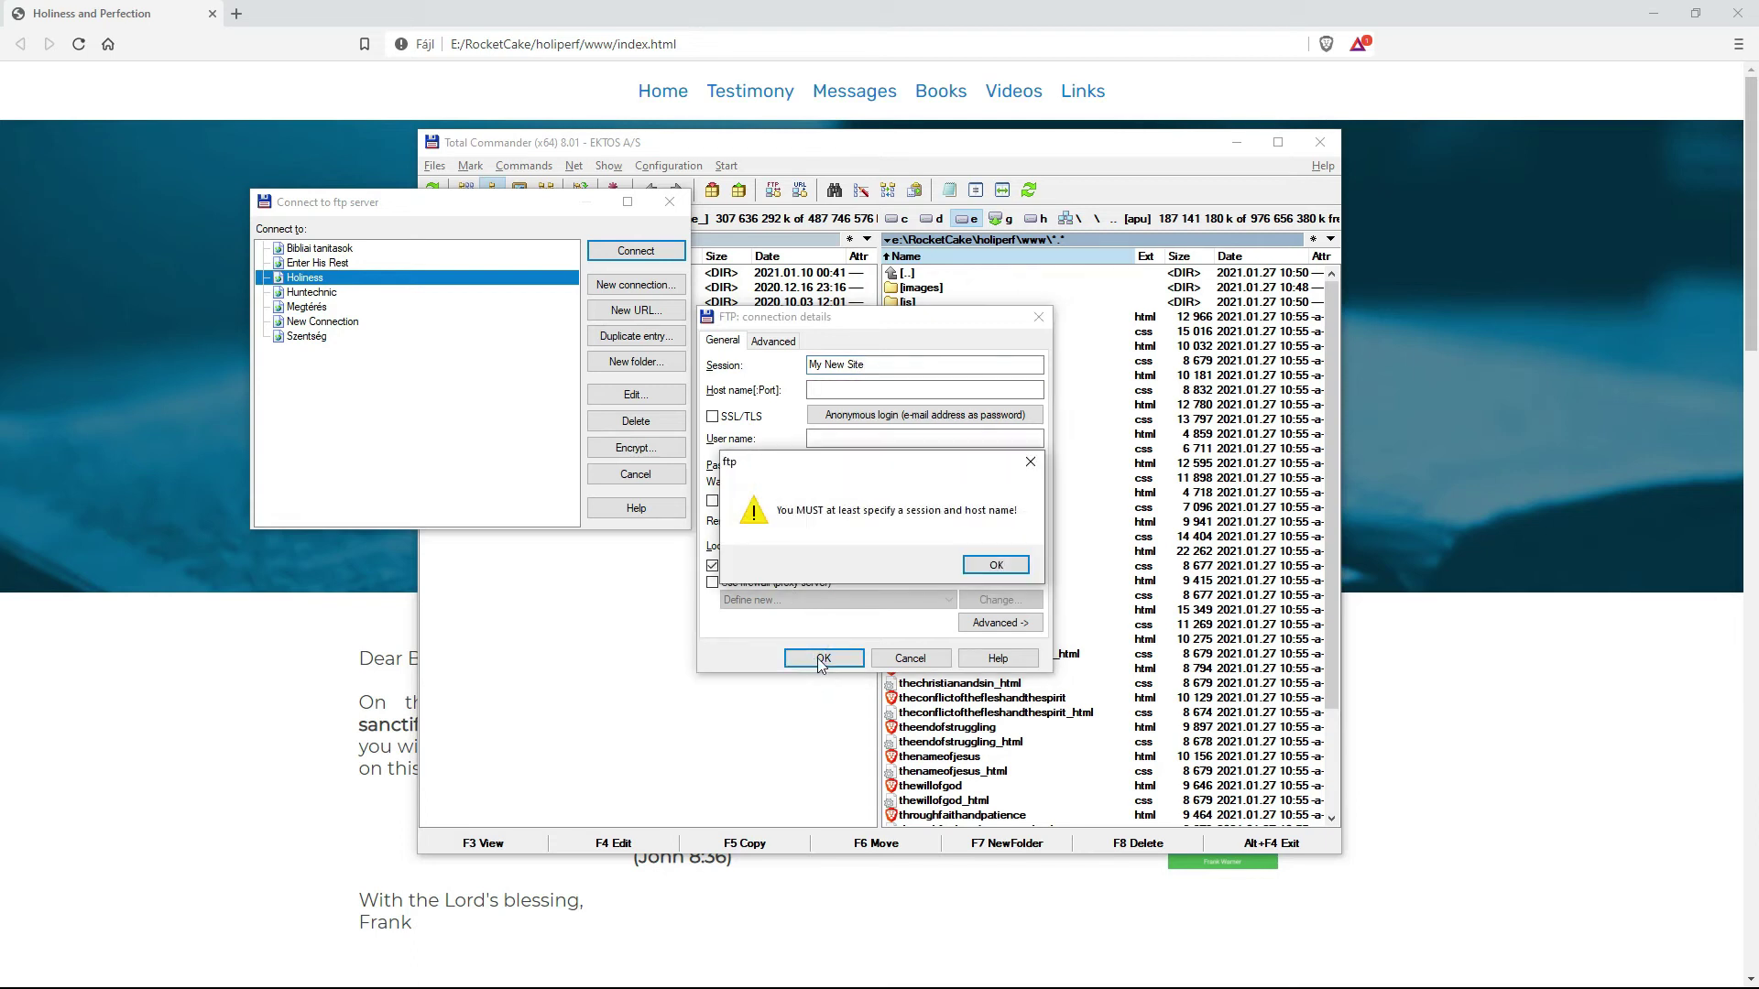
left_click(998, 563)
Enter host ftp.myrocketcakewebsite.com, the account user name and password, and save the connection.
left_click(870, 392)
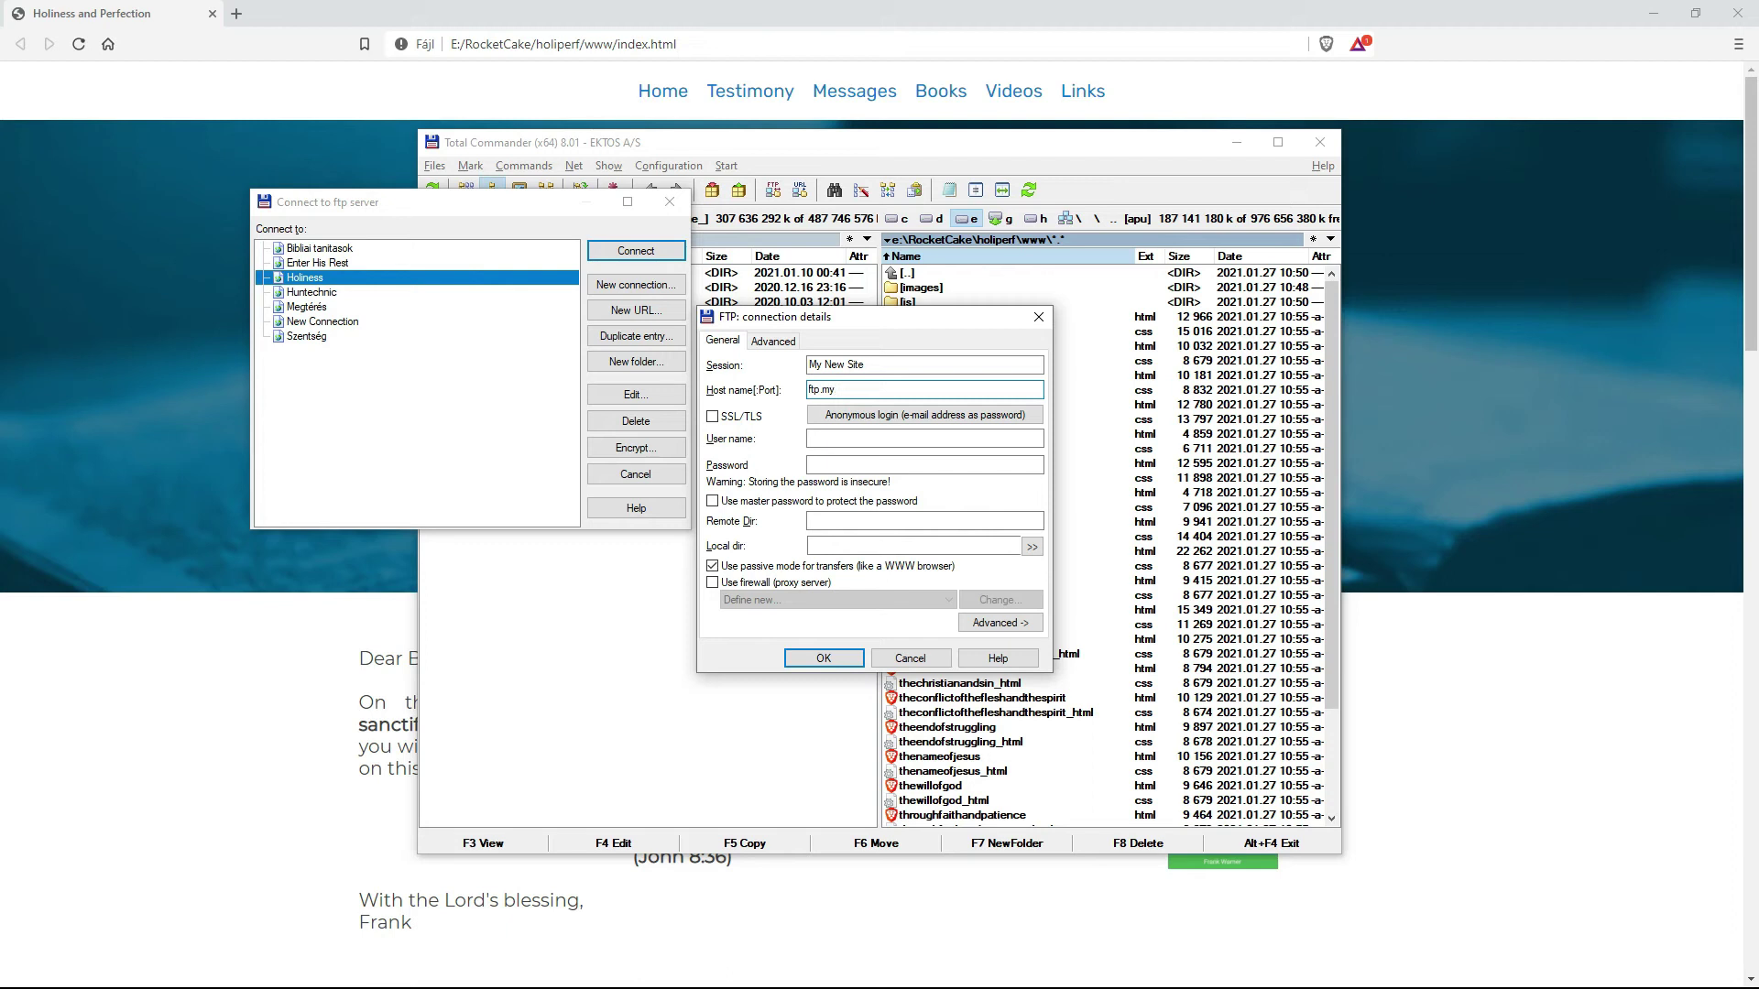
type("ftp.myrocketcakewebsite.com")
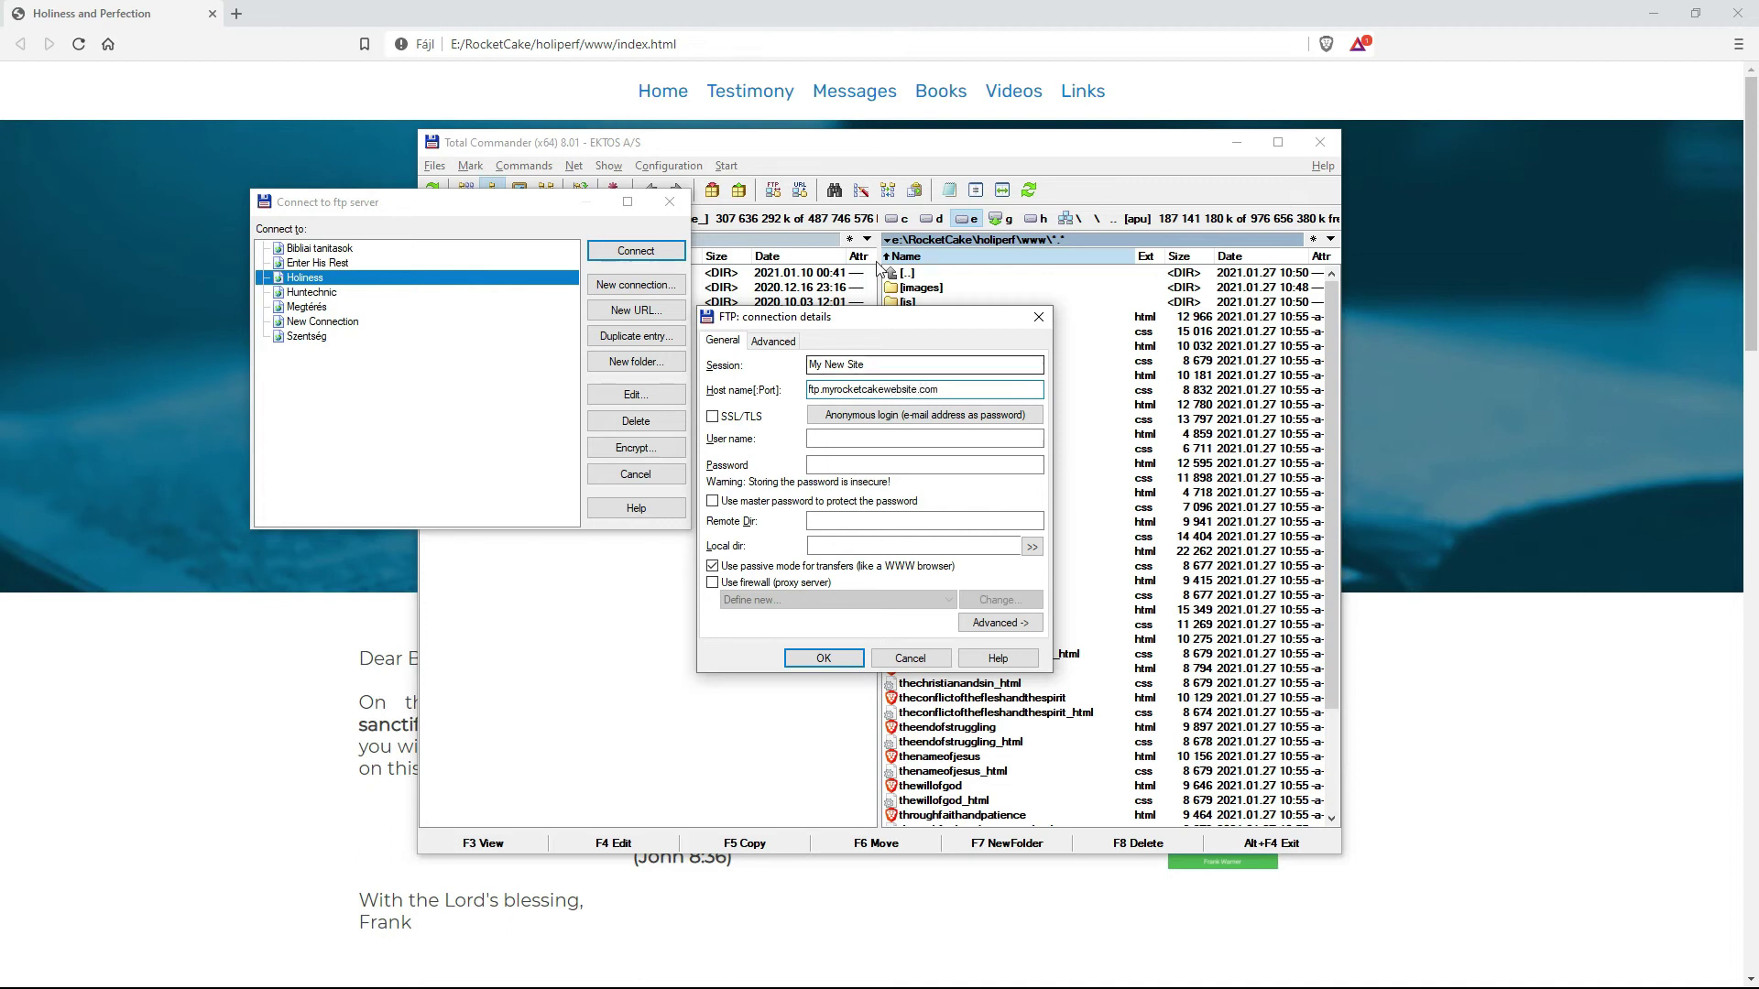
left_click(846, 436)
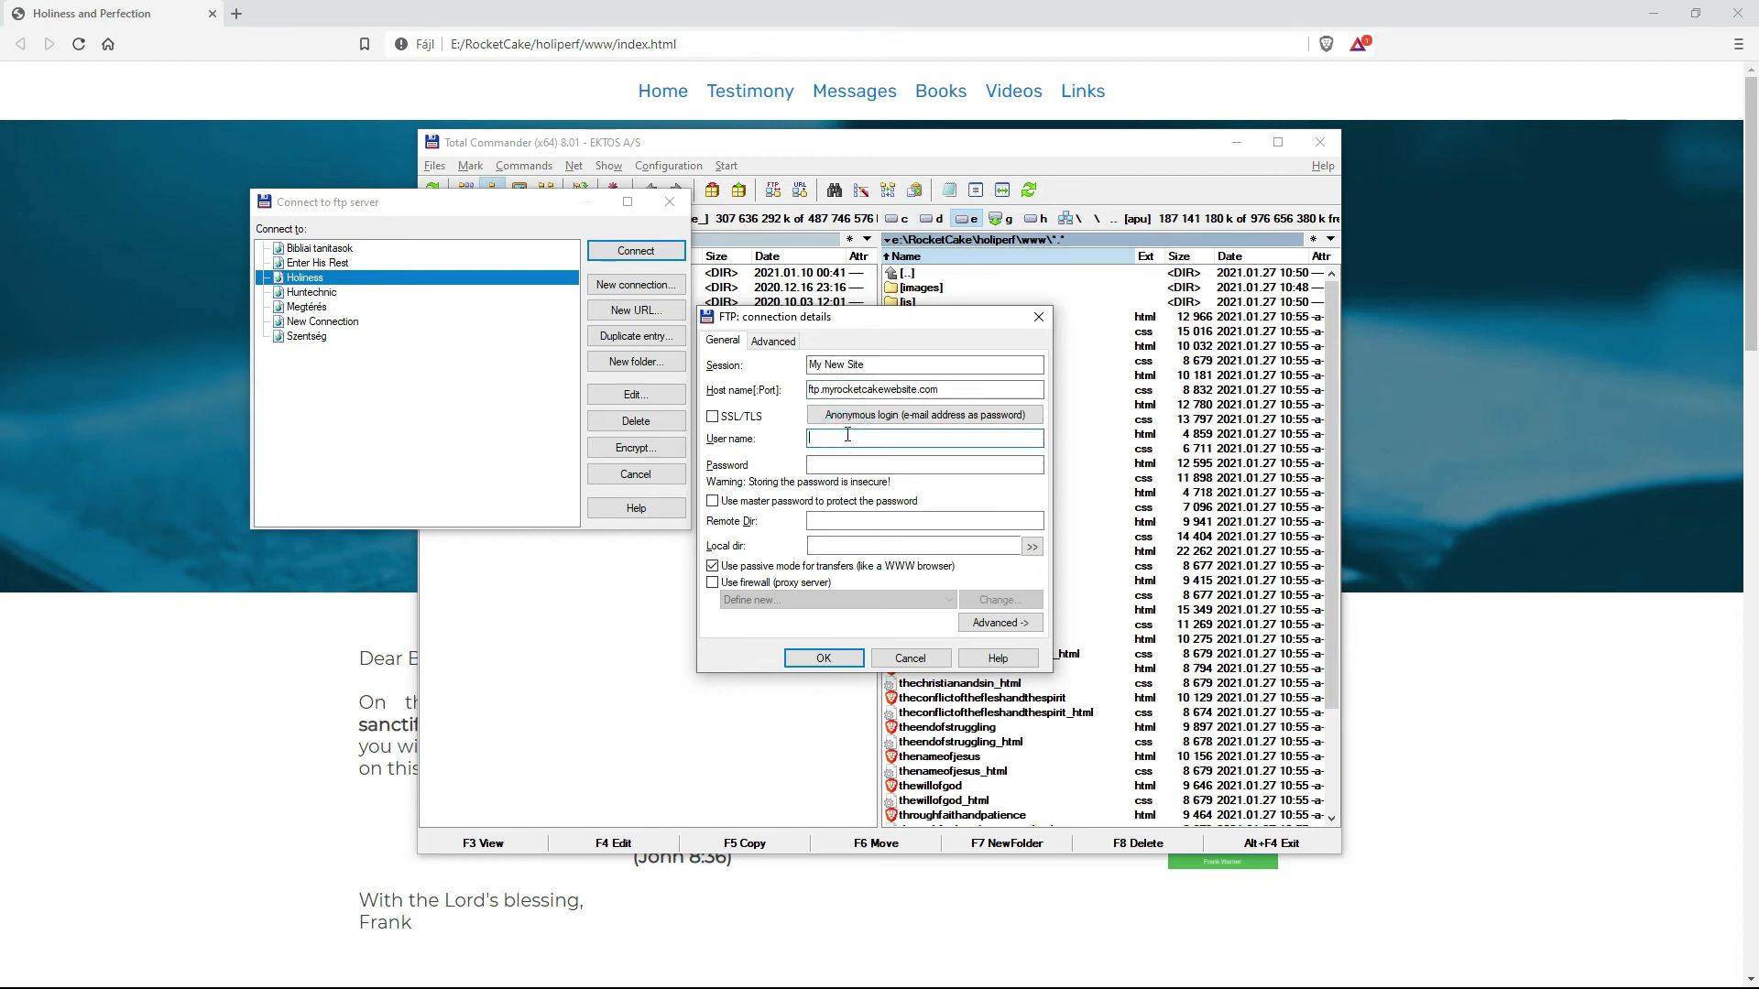
type("youtheuser")
left_click(888, 463)
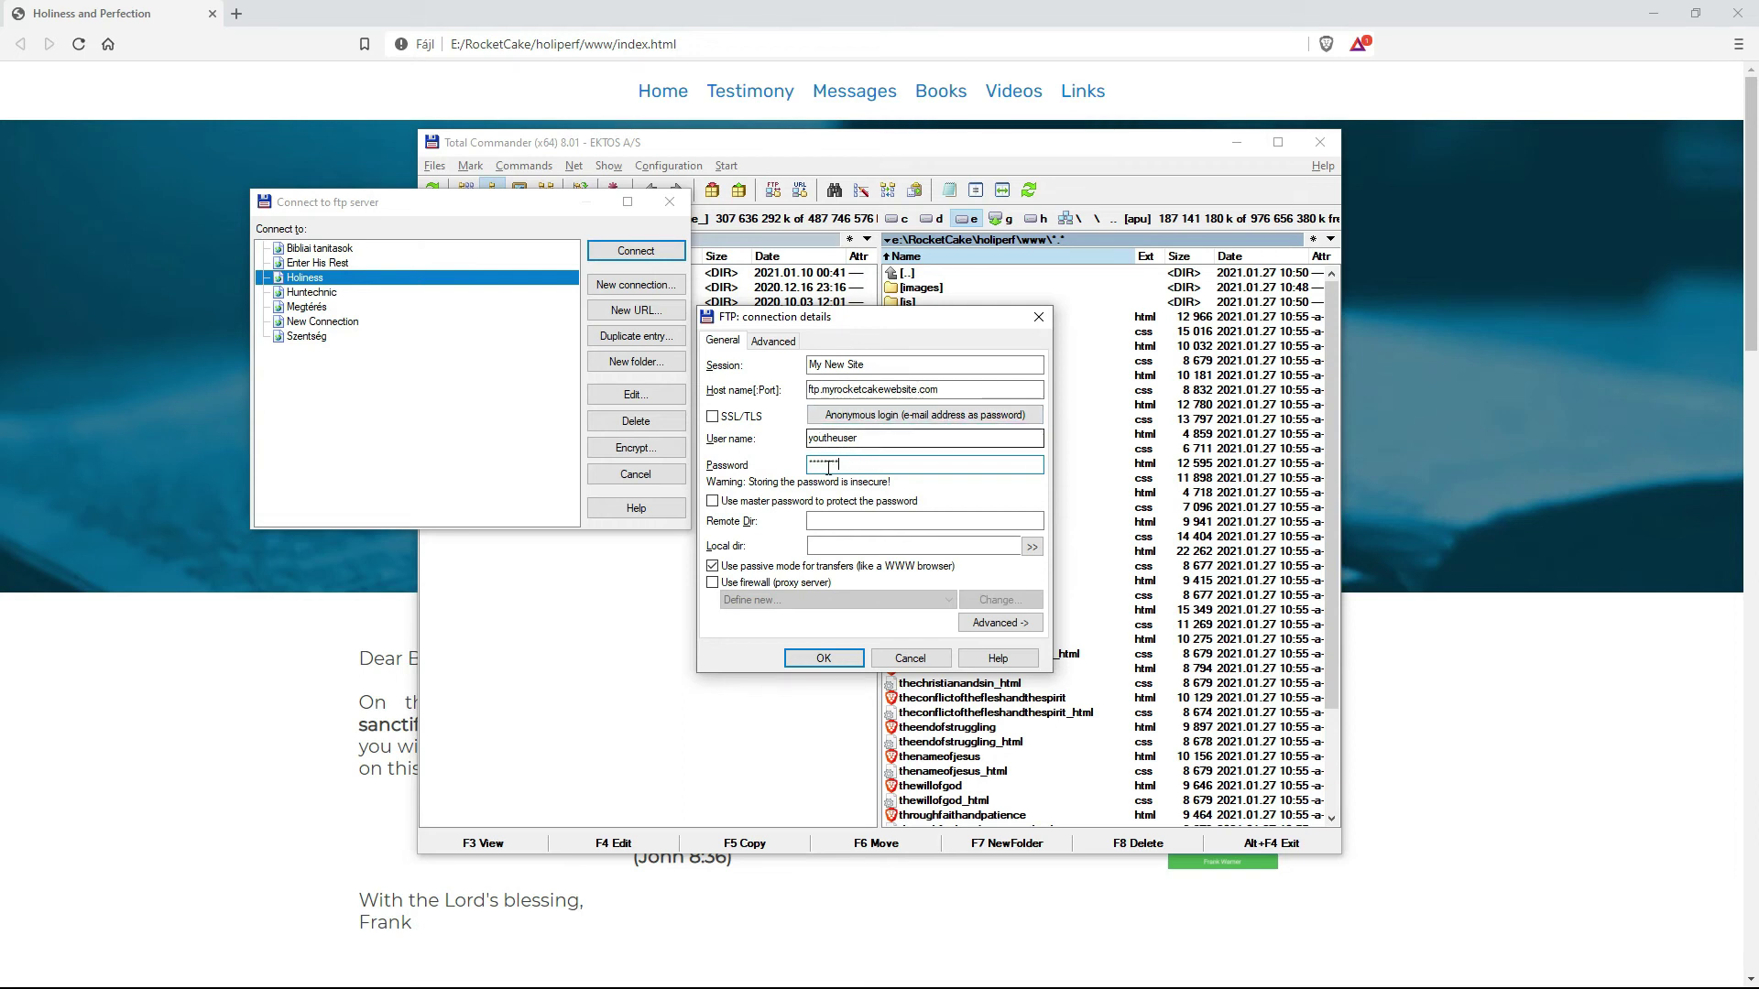
left_click(815, 660)
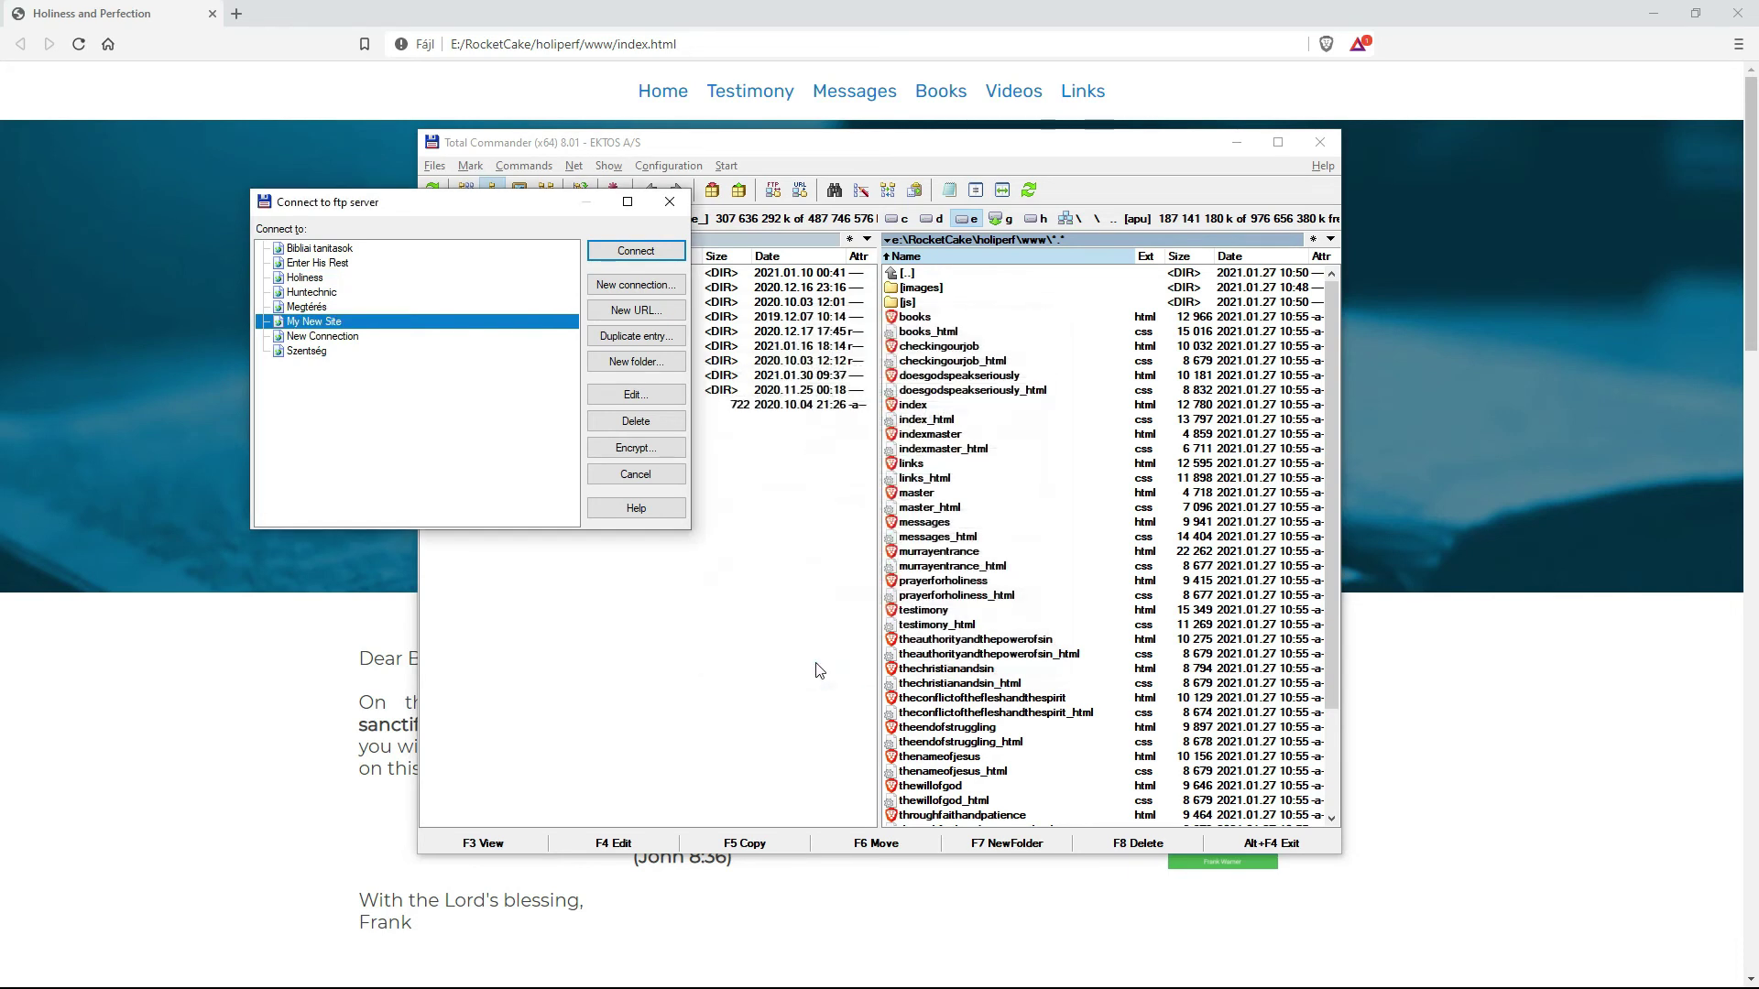
Try connecting with My New Site, dismiss the IP address error, and delete that entry.
left_click(636, 250)
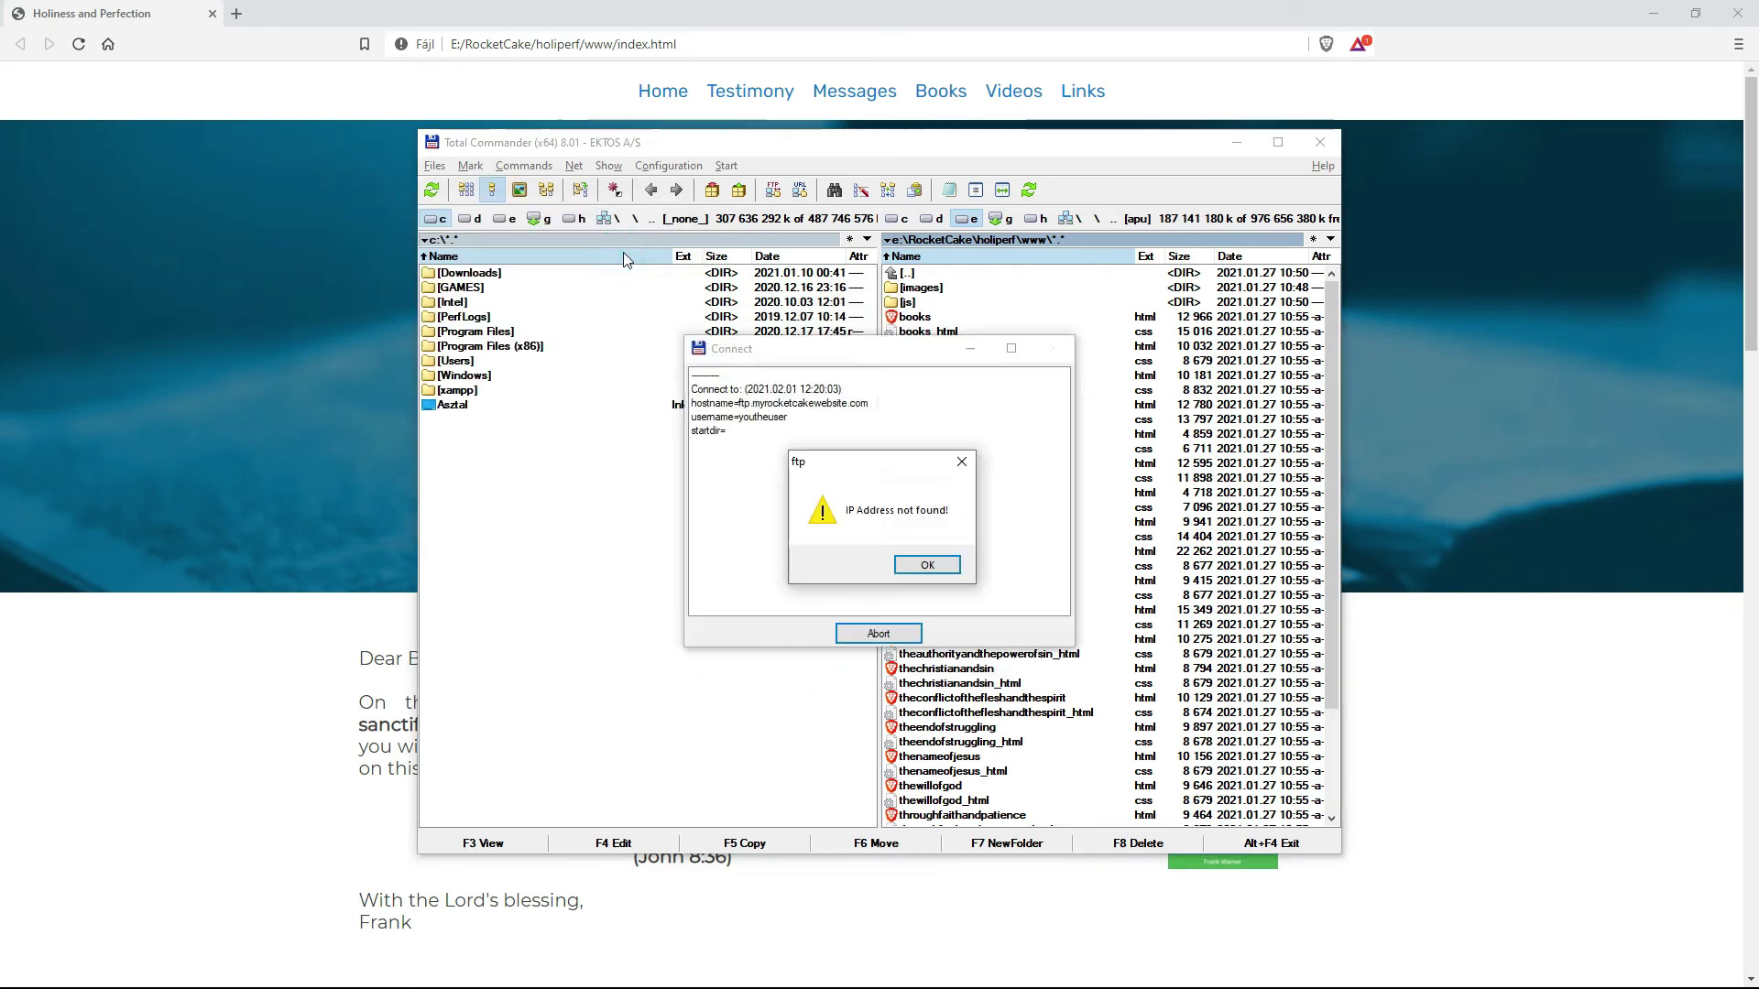
left_click(927, 564)
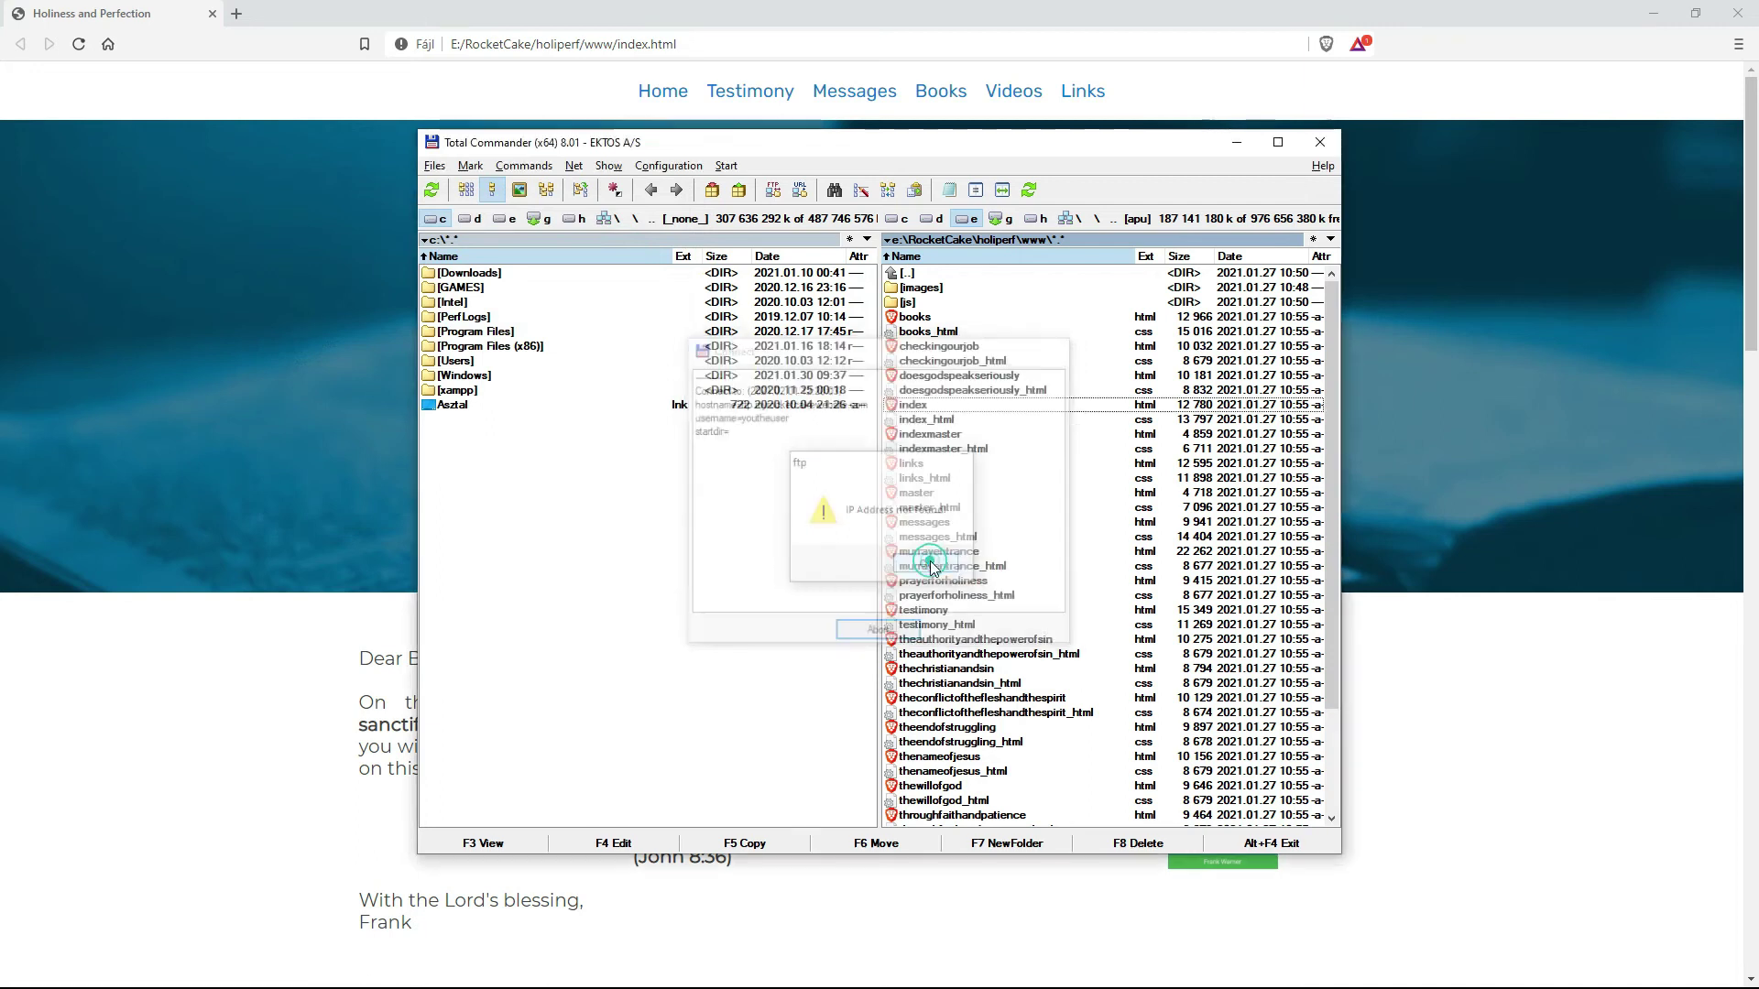
left_click(772, 189)
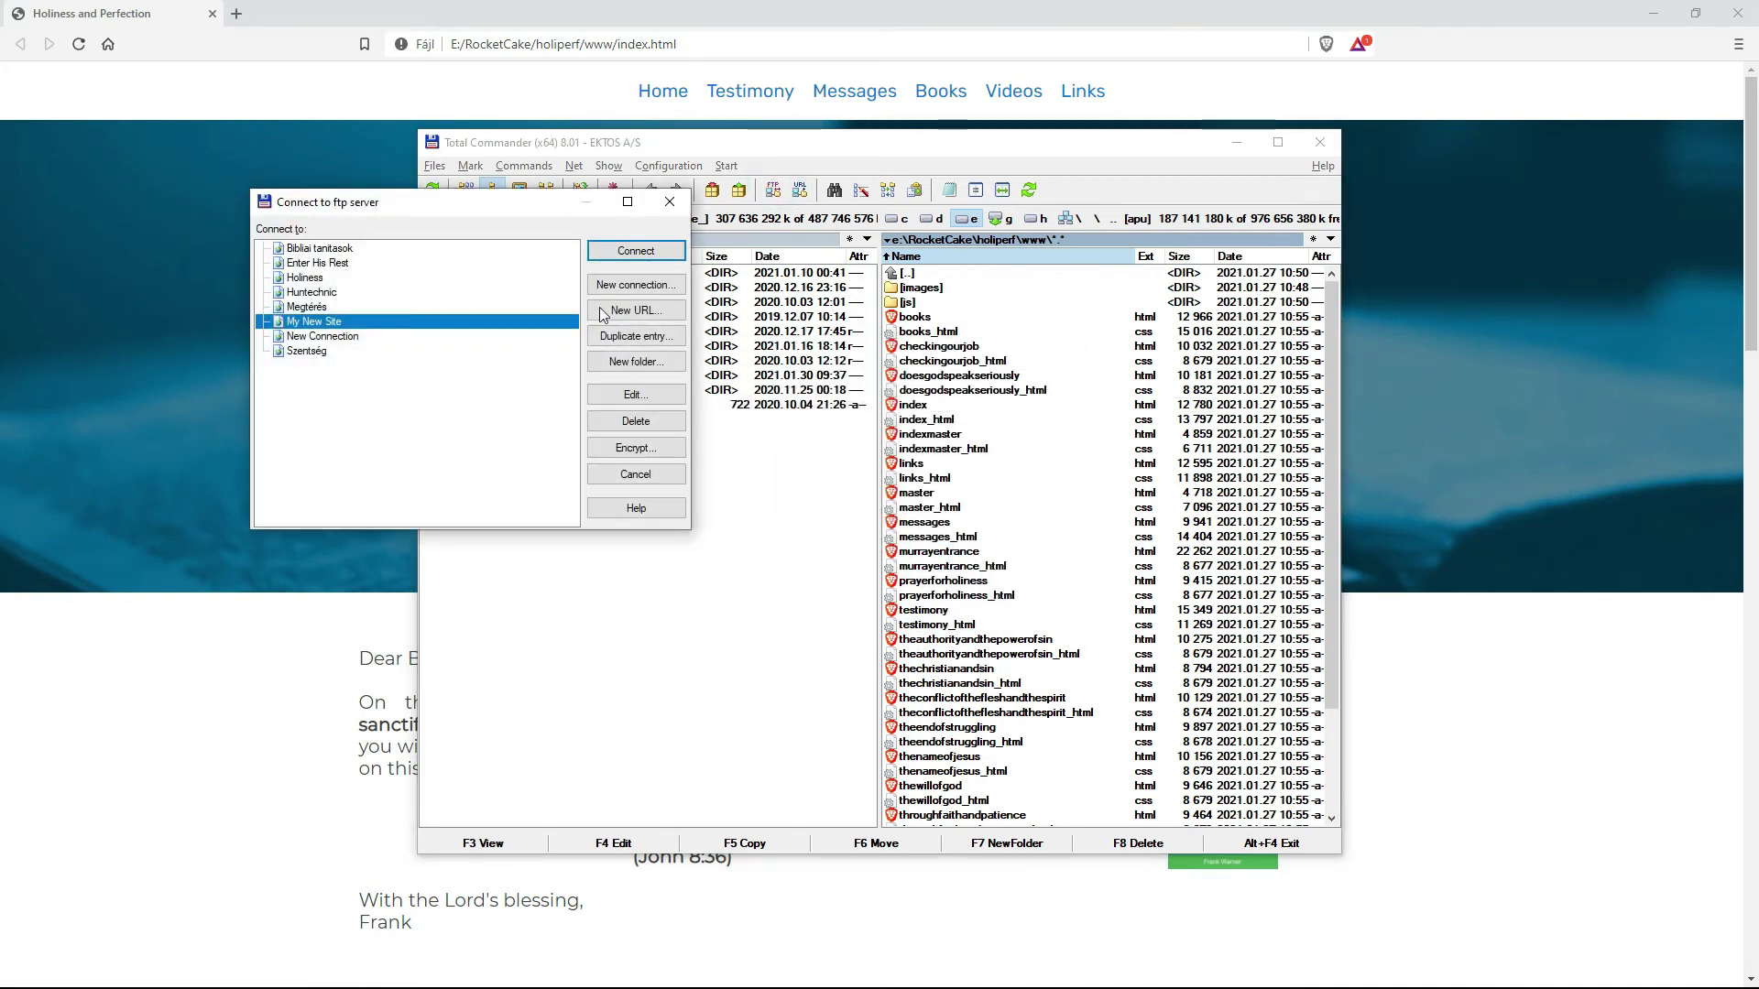
left_click(656, 424)
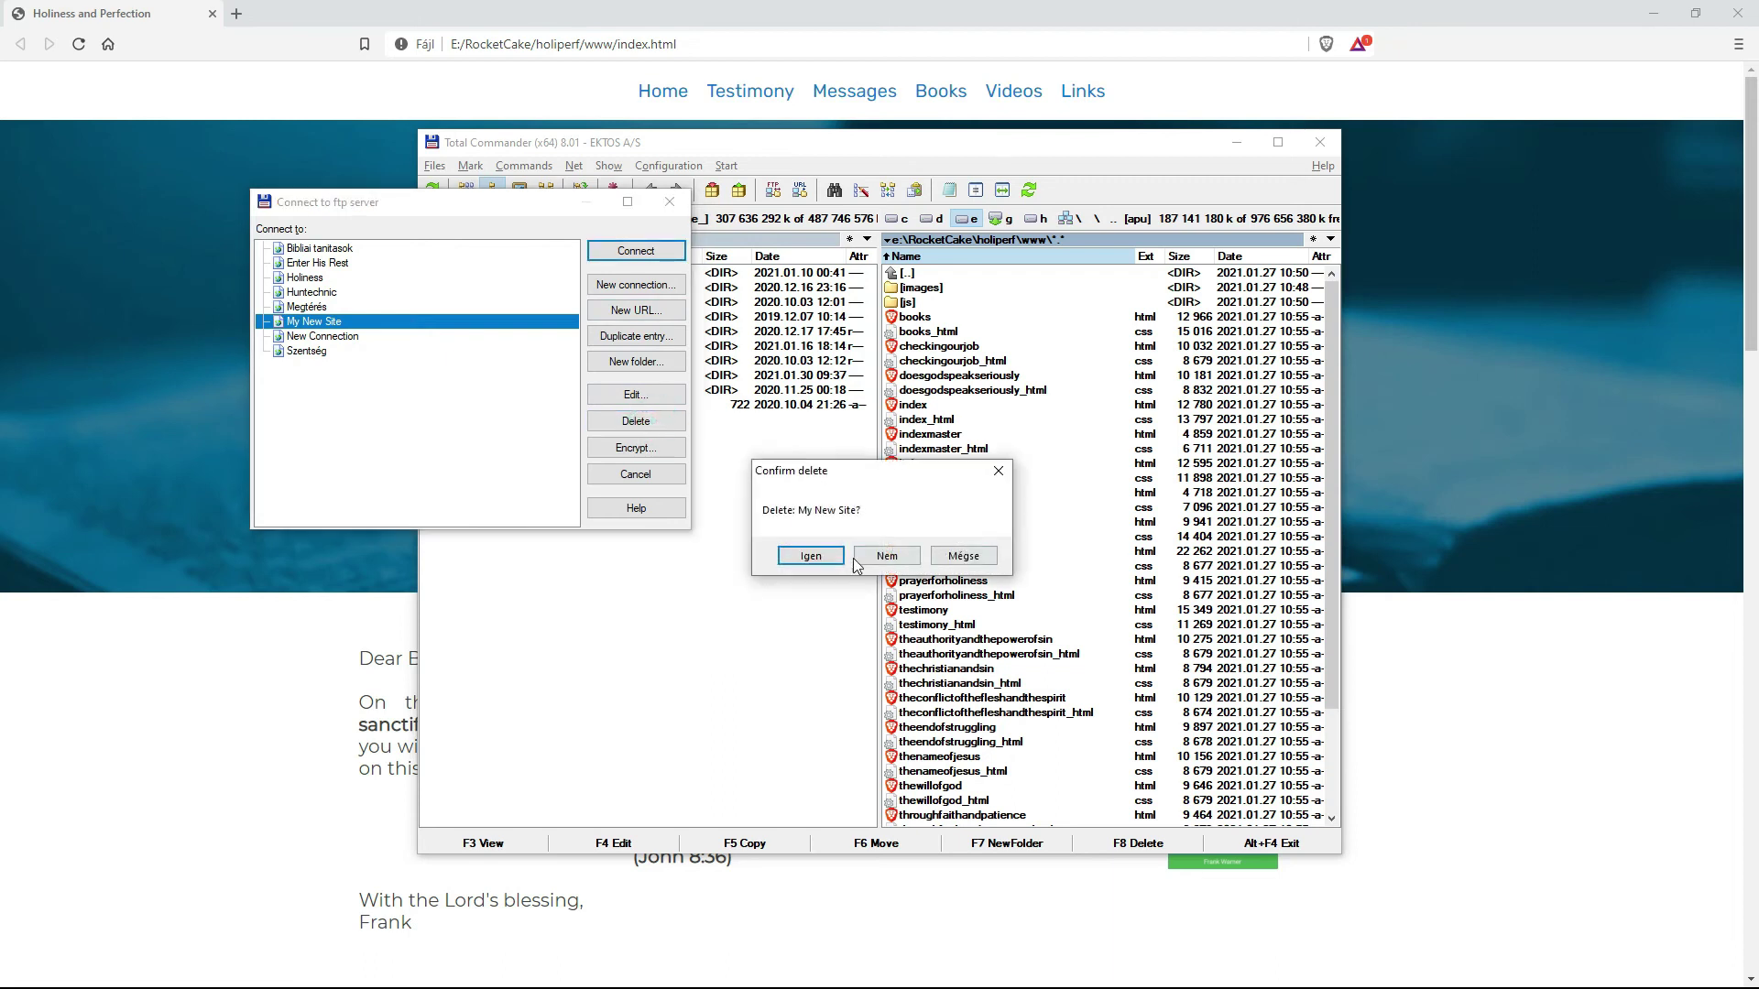
left_click(811, 556)
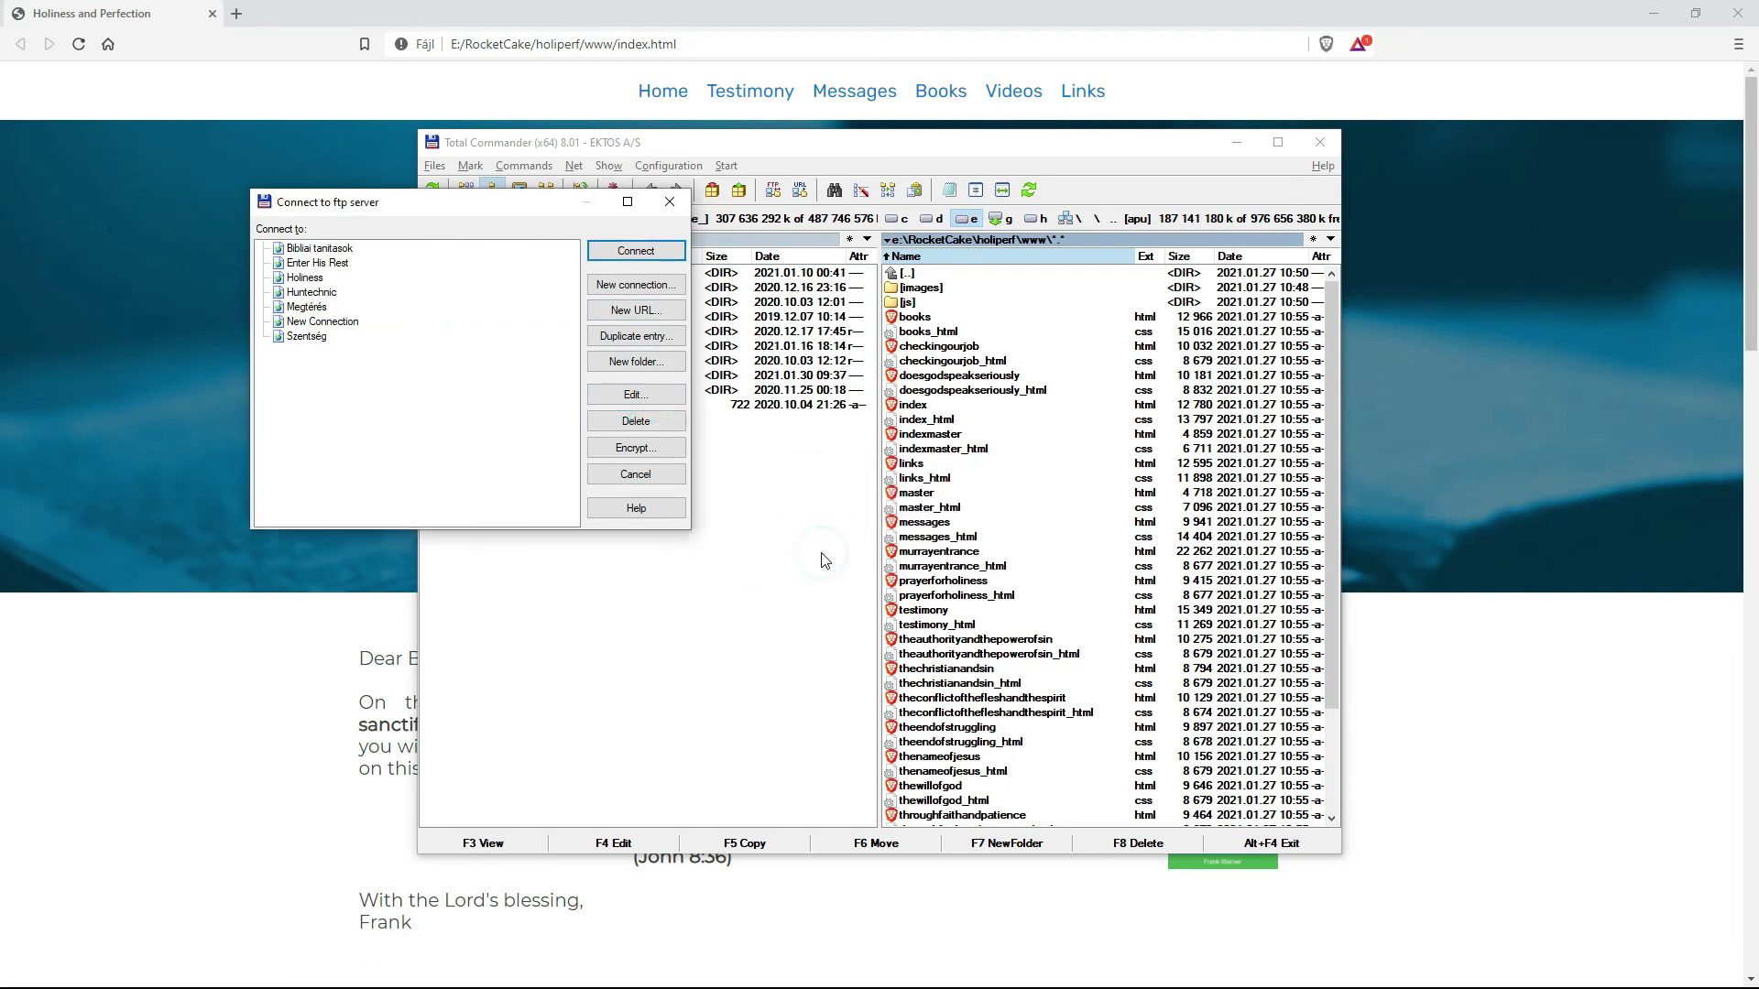
Connect to the saved Holiness FTP server and swap the two file panels.
left_click(303, 279)
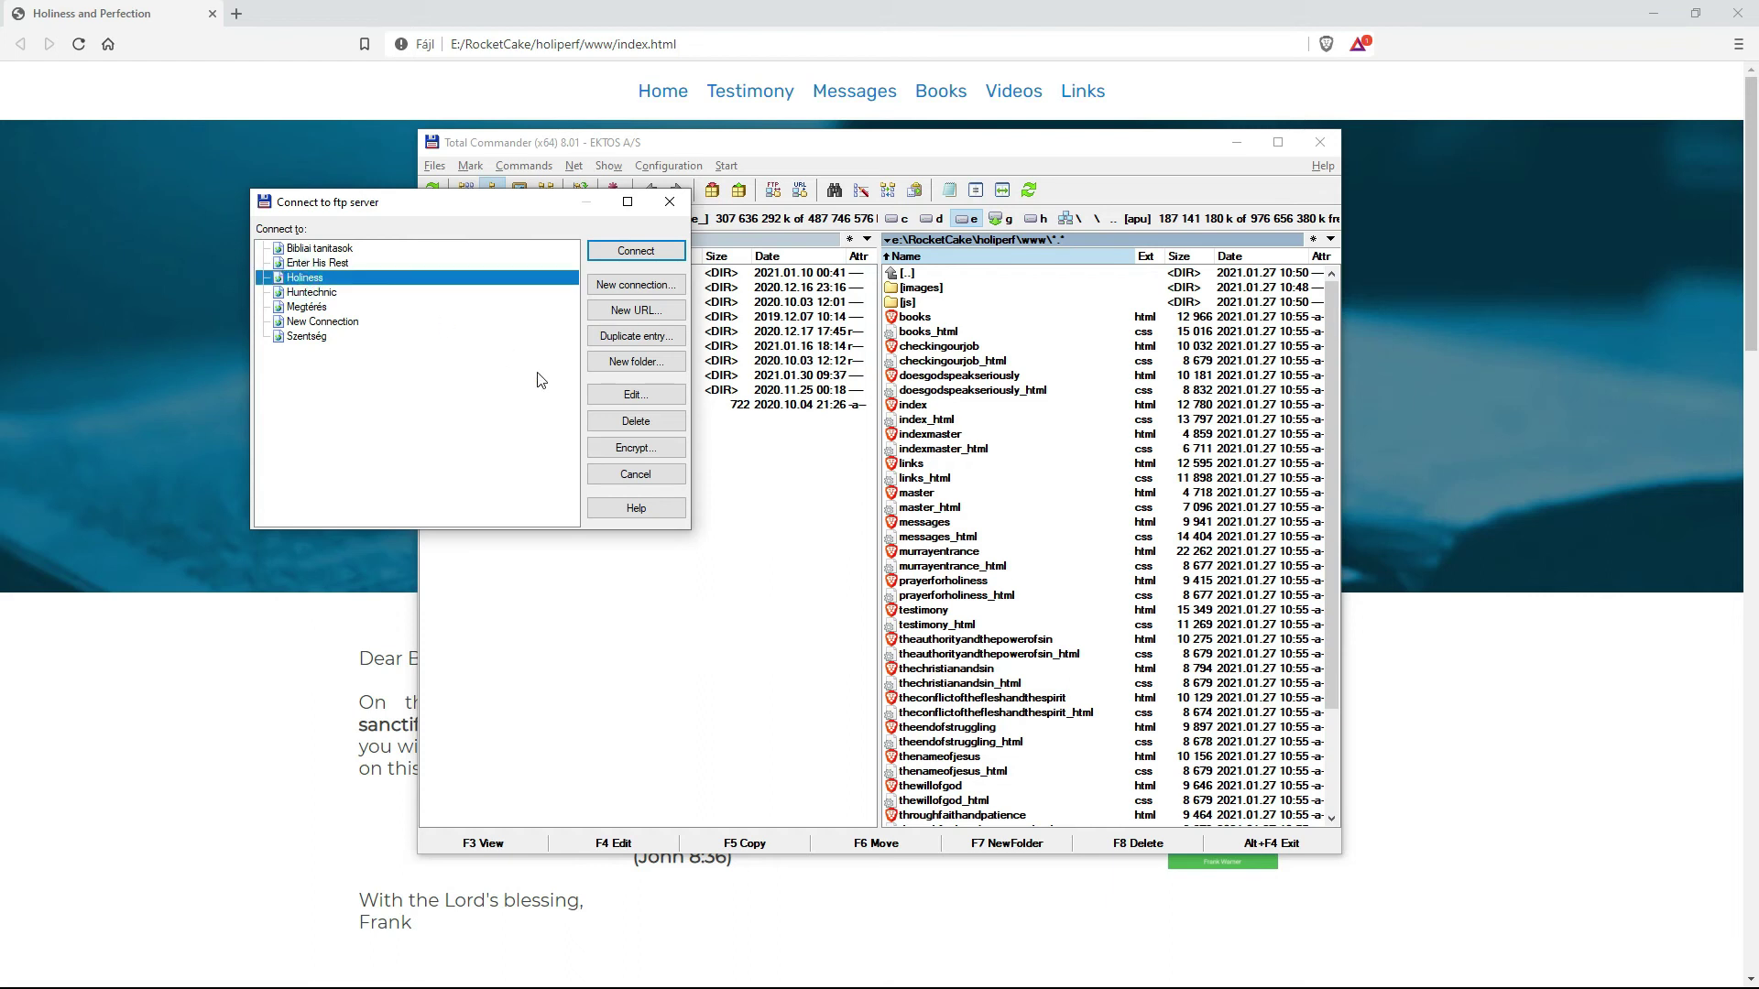
left_click(635, 251)
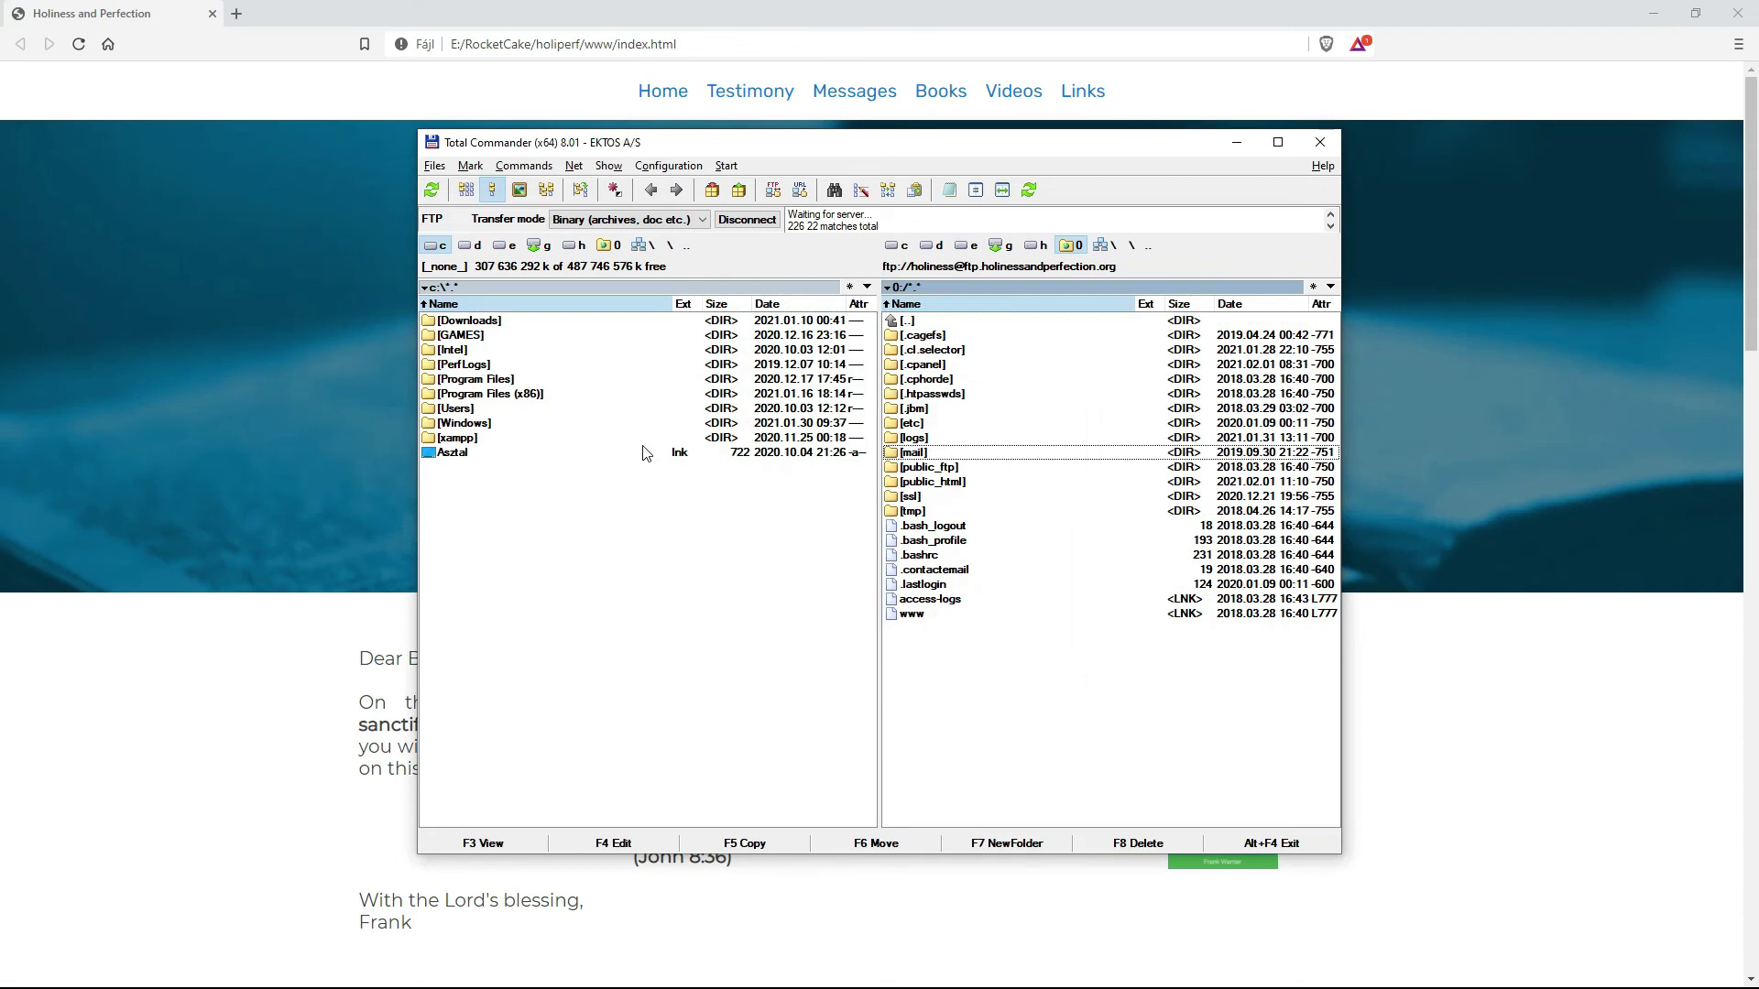
left_click(1002, 190)
Show local e:\RocketCake\holiperf\www on the right and open the server's public_html folder on the left.
left_click(940, 503)
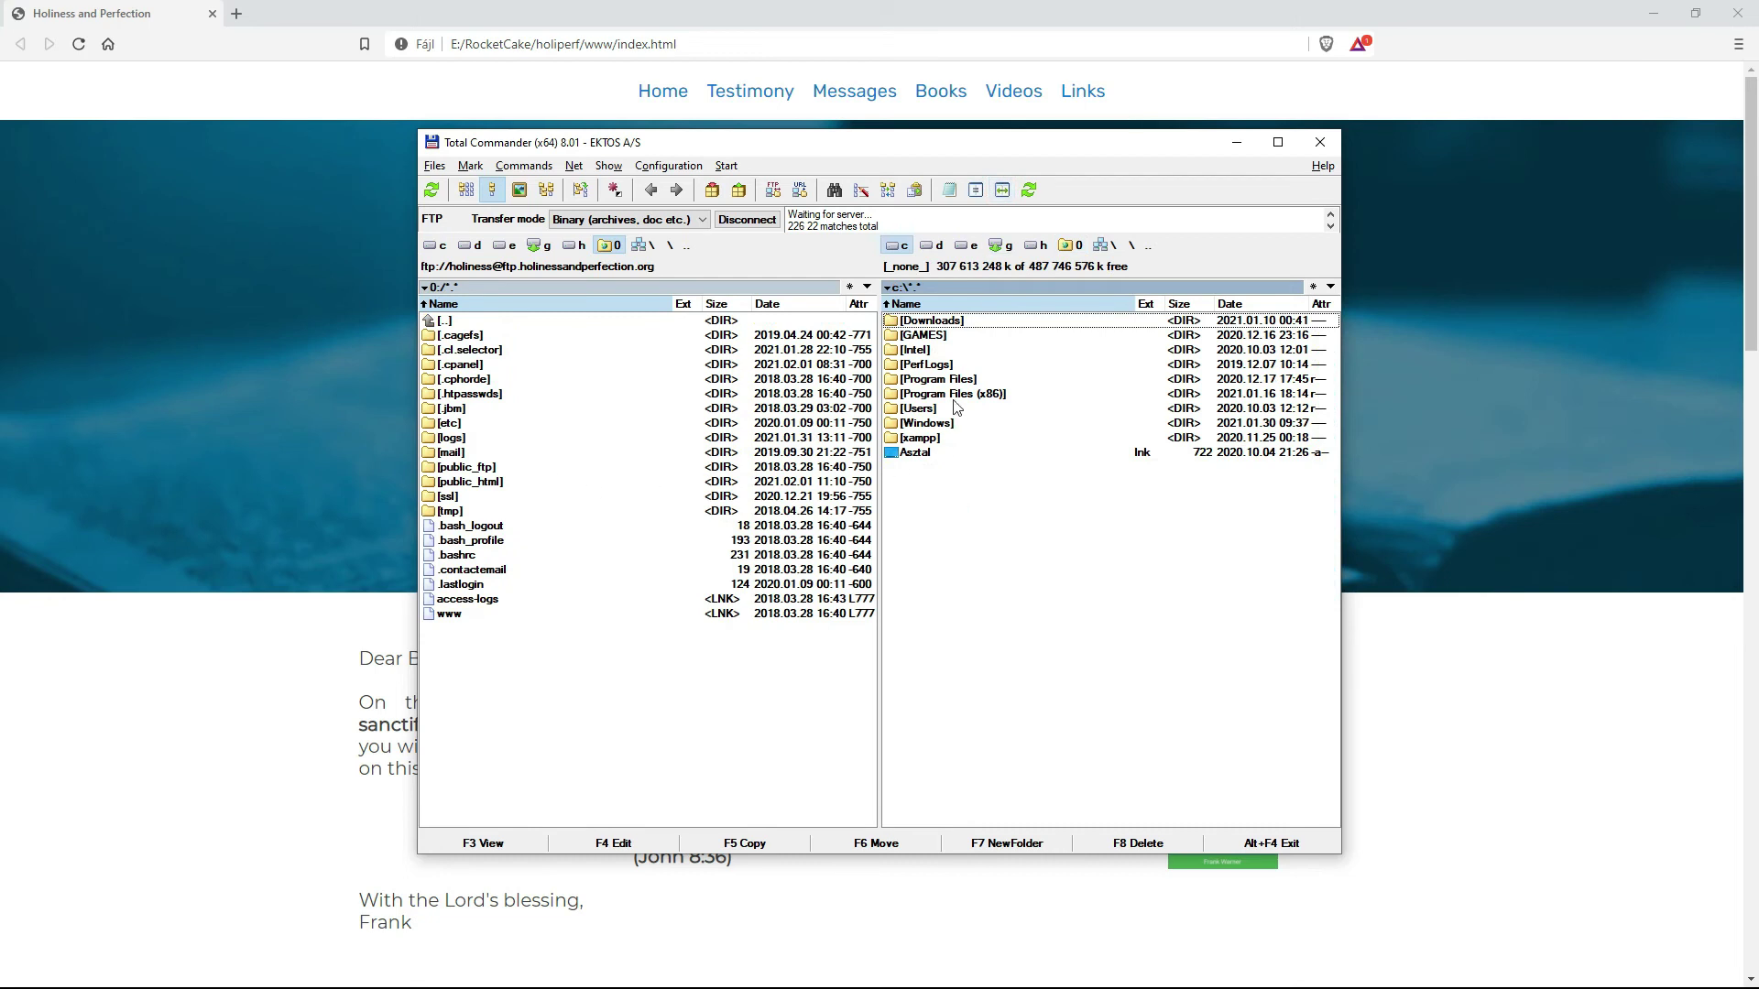
left_click(967, 244)
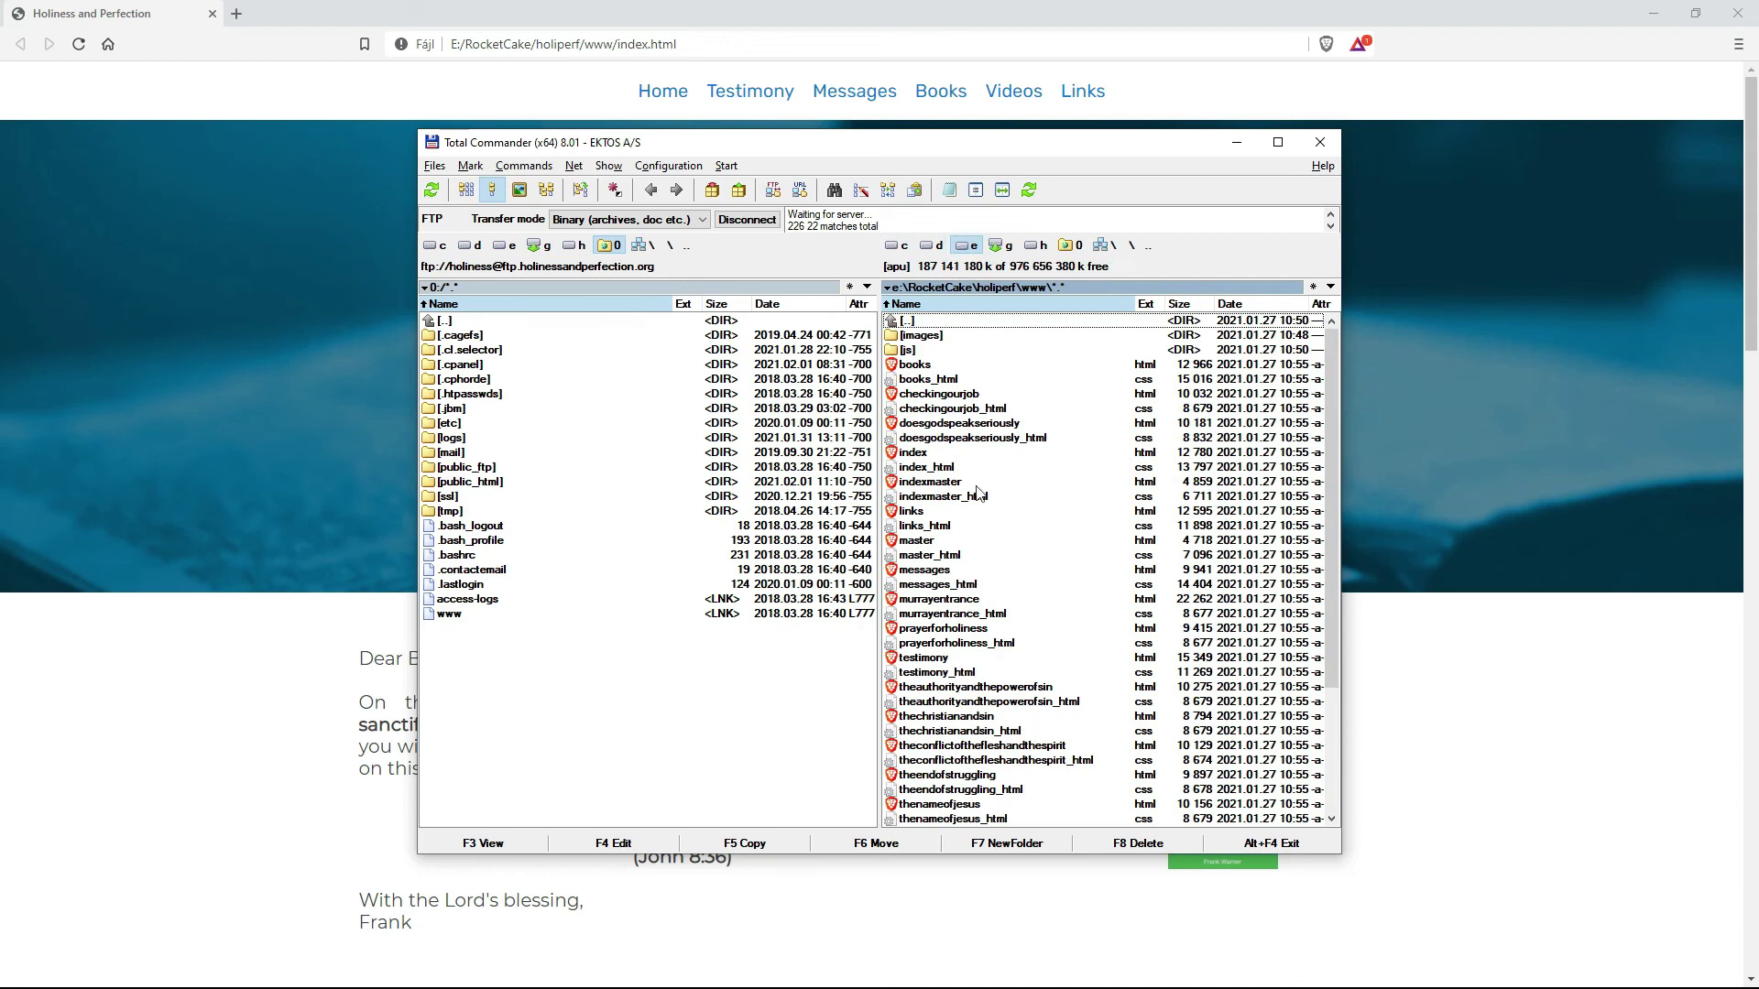
left_click(1025, 496)
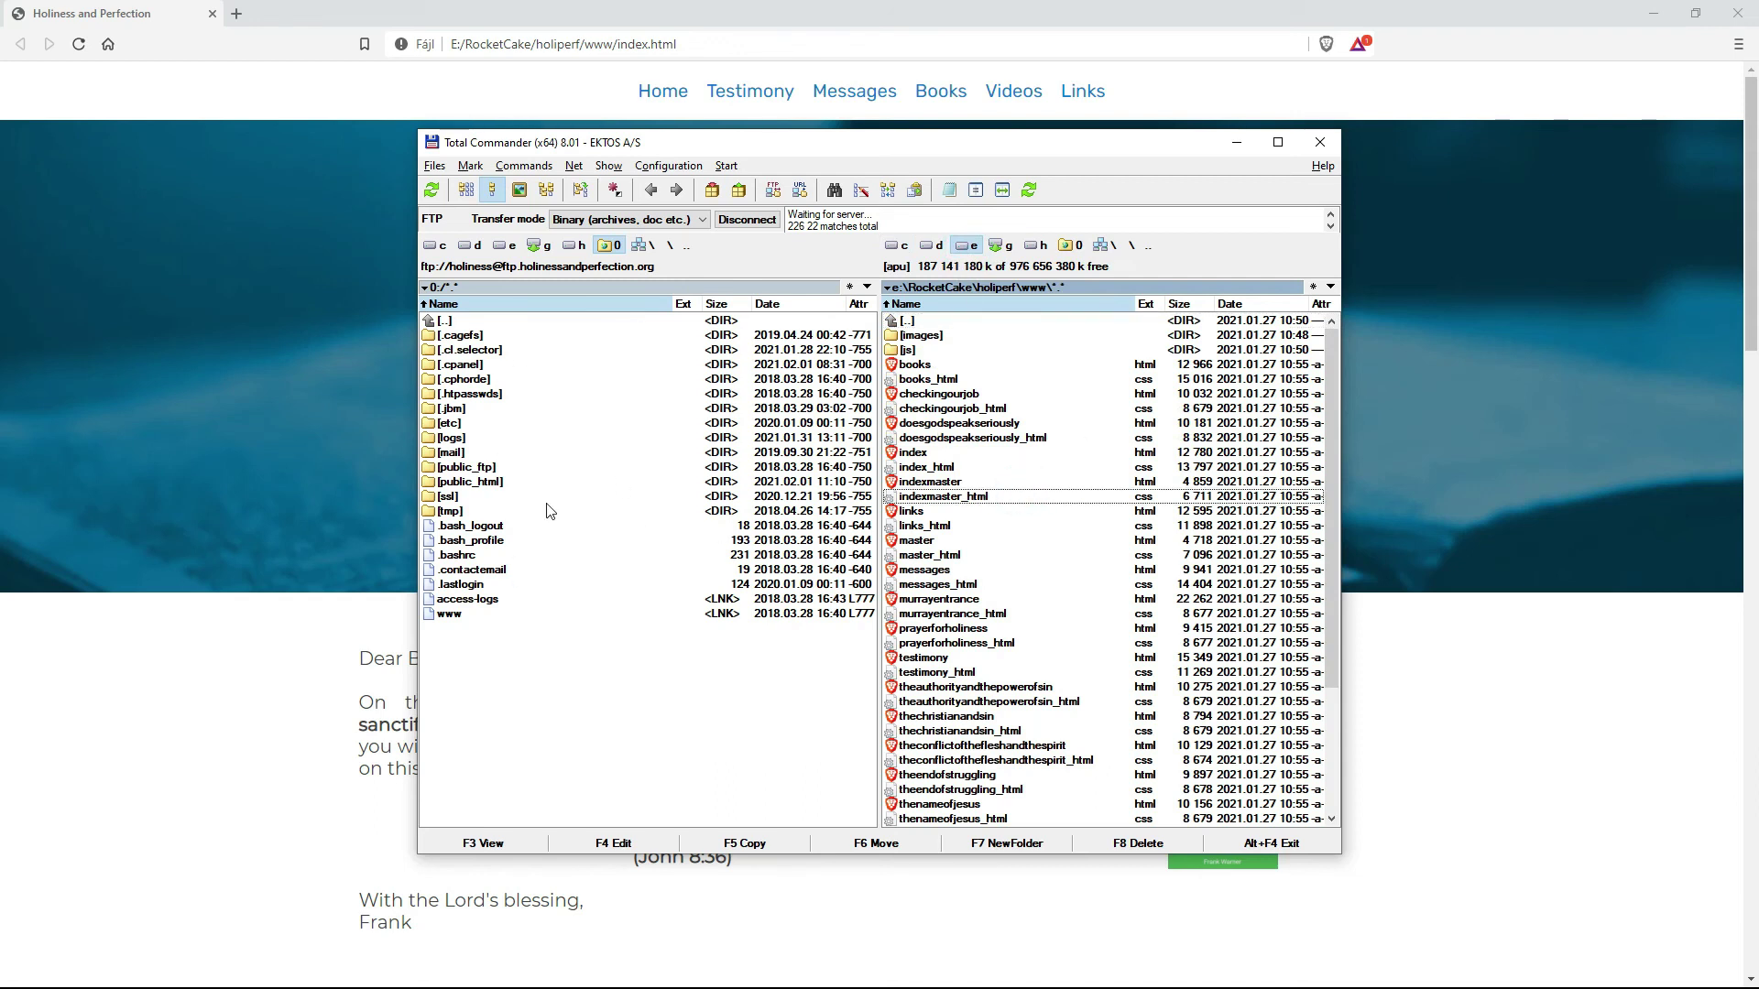
double_click(495, 488)
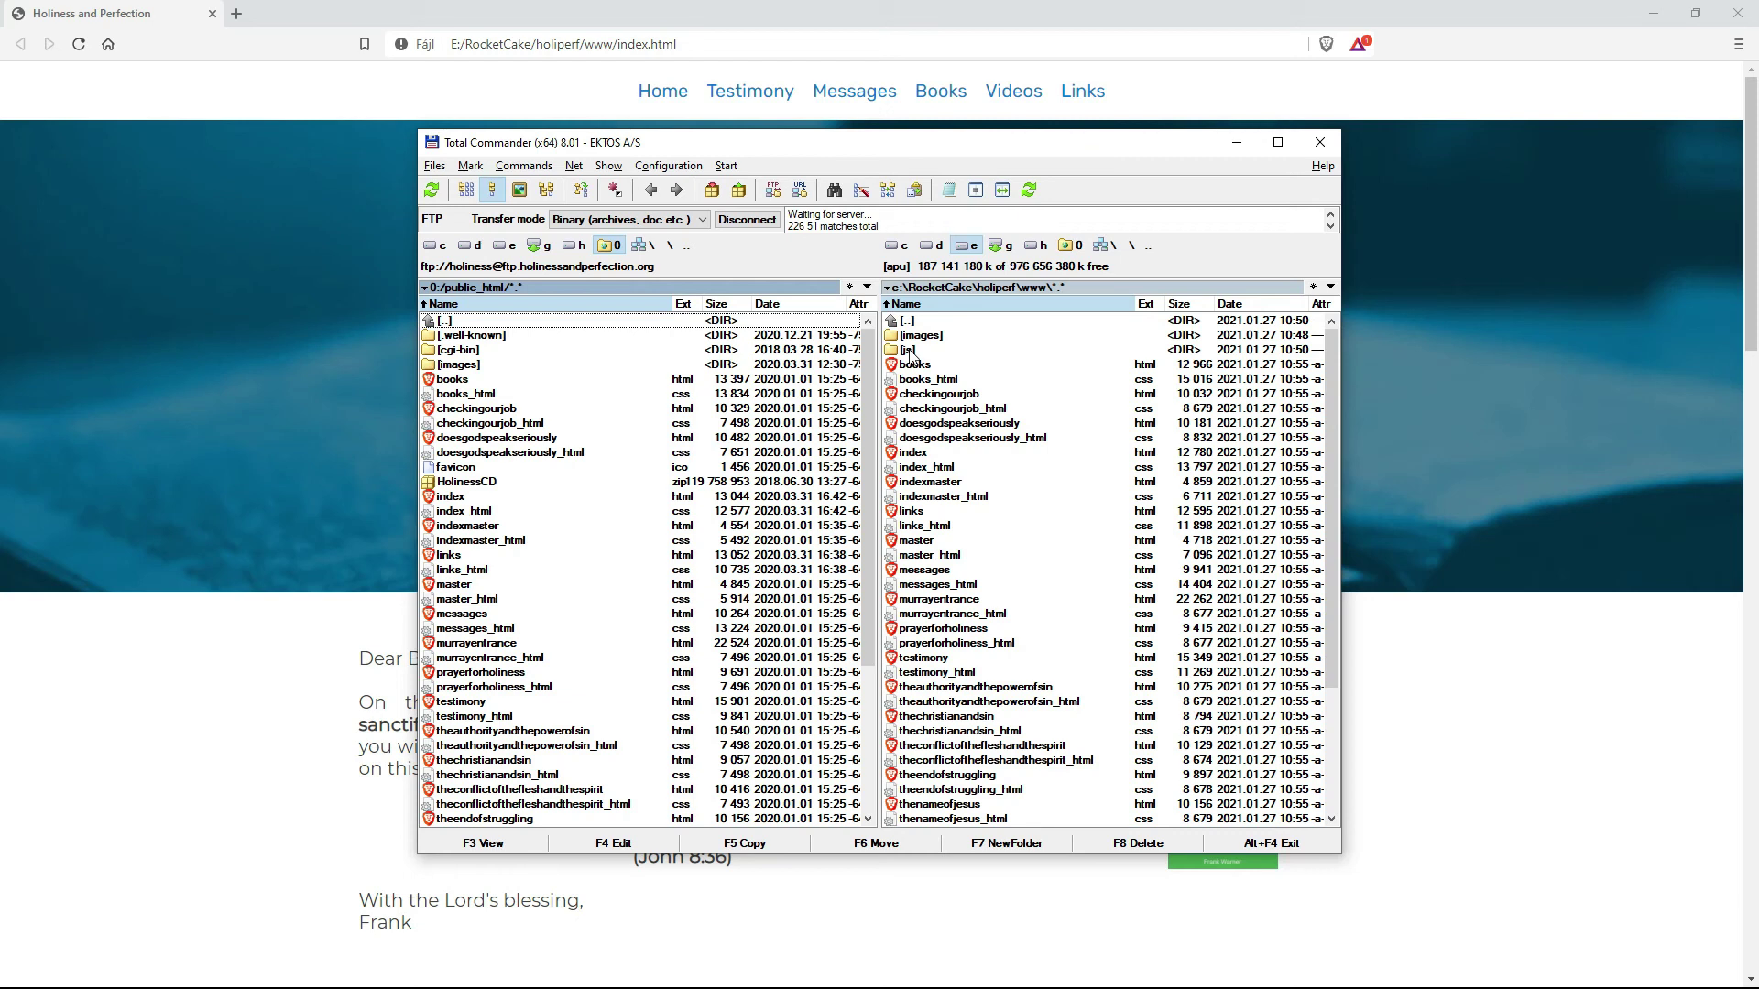
Upload all local www site files to public_html, overwriting existing files on the server.
left_click(909, 355)
key("ctrl+a")
scroll(962, 733, "down", 5)
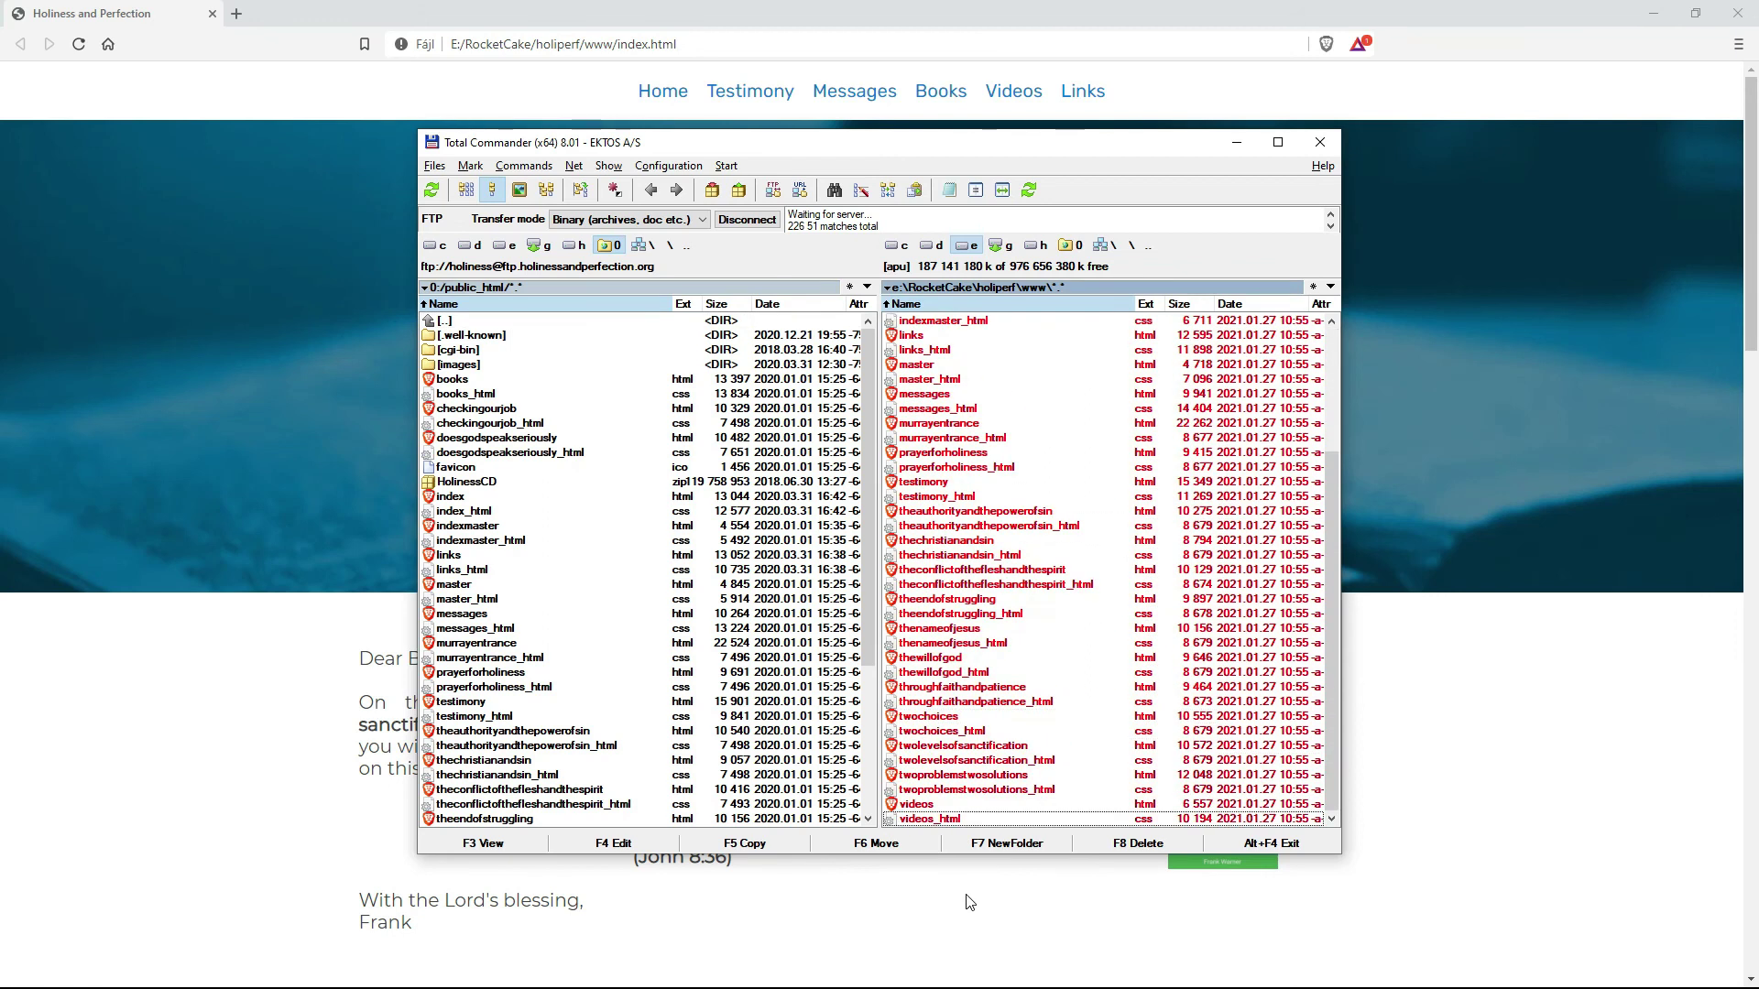
left_click(941, 629)
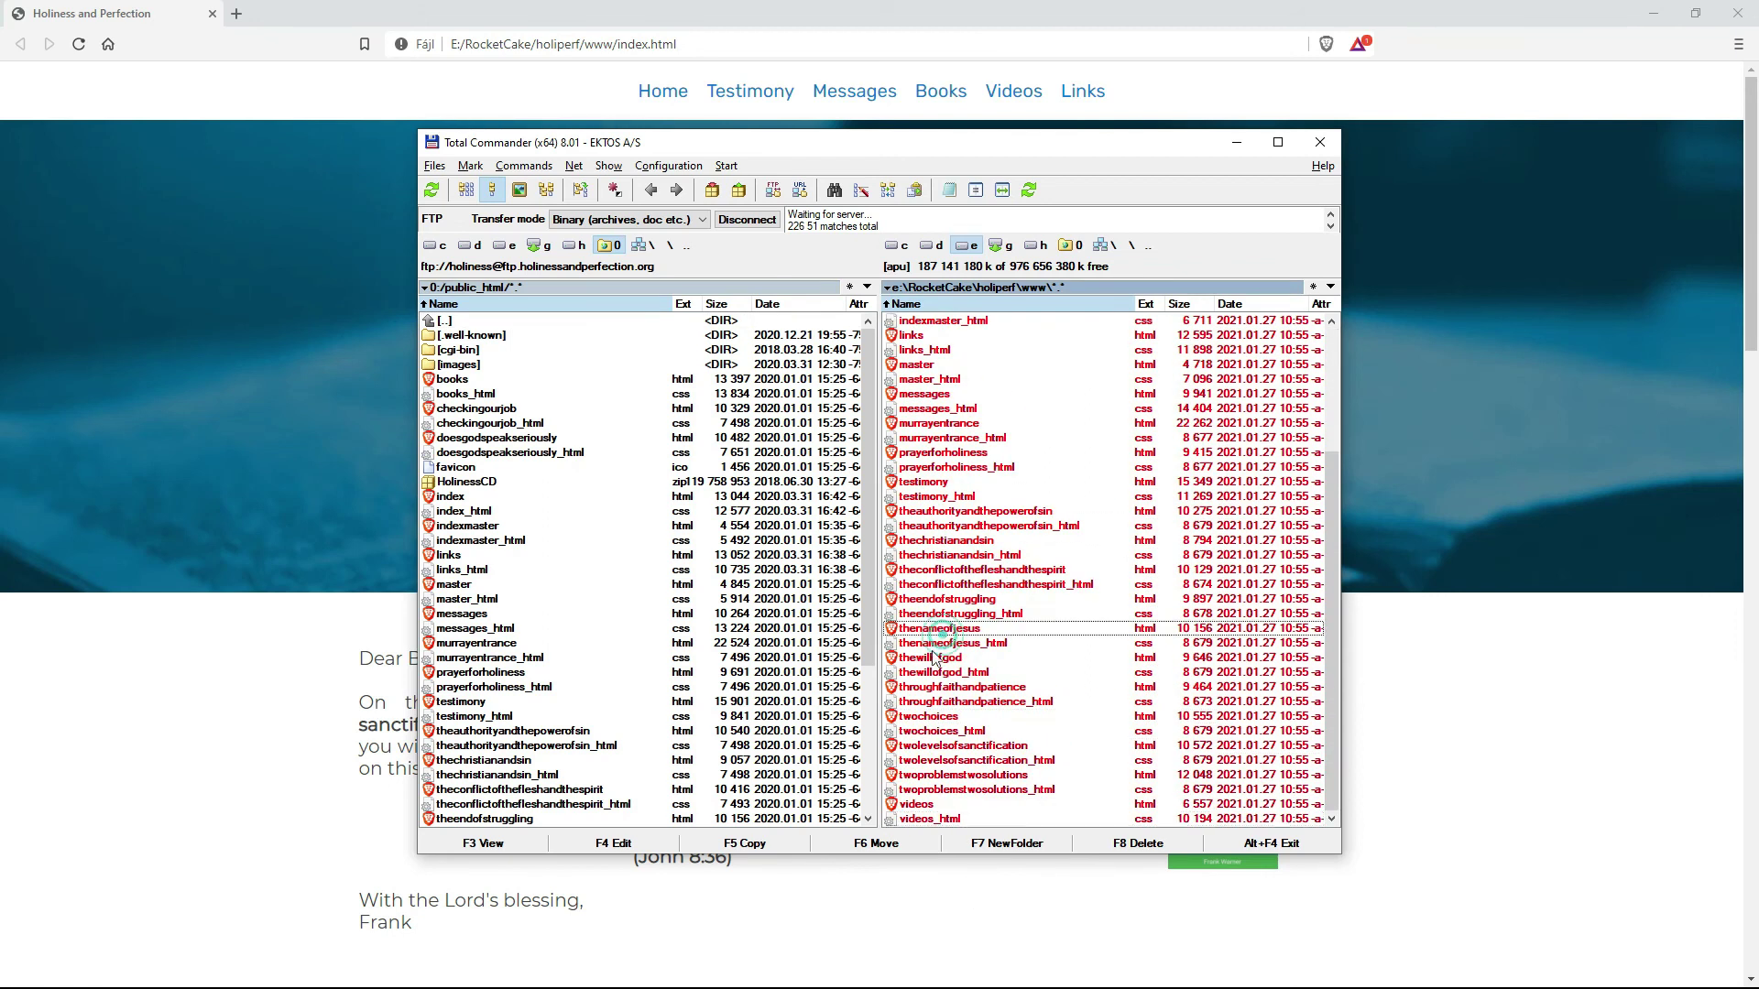
left_click(762, 837)
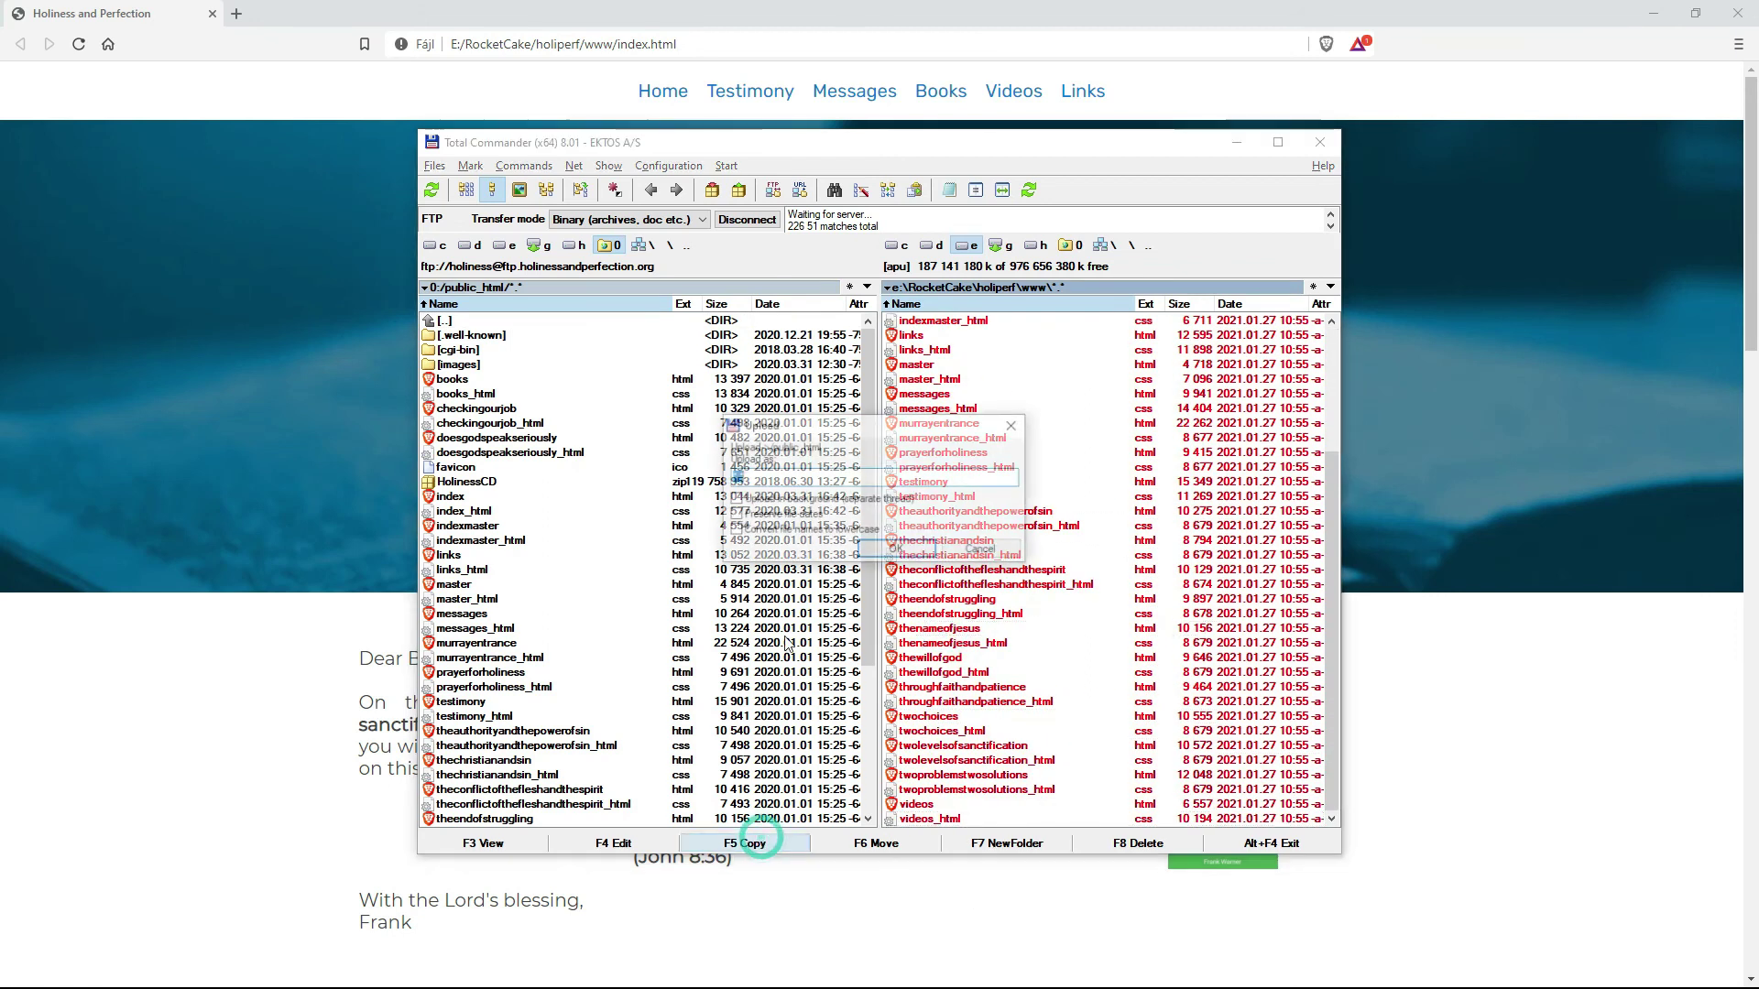
left_click(893, 550)
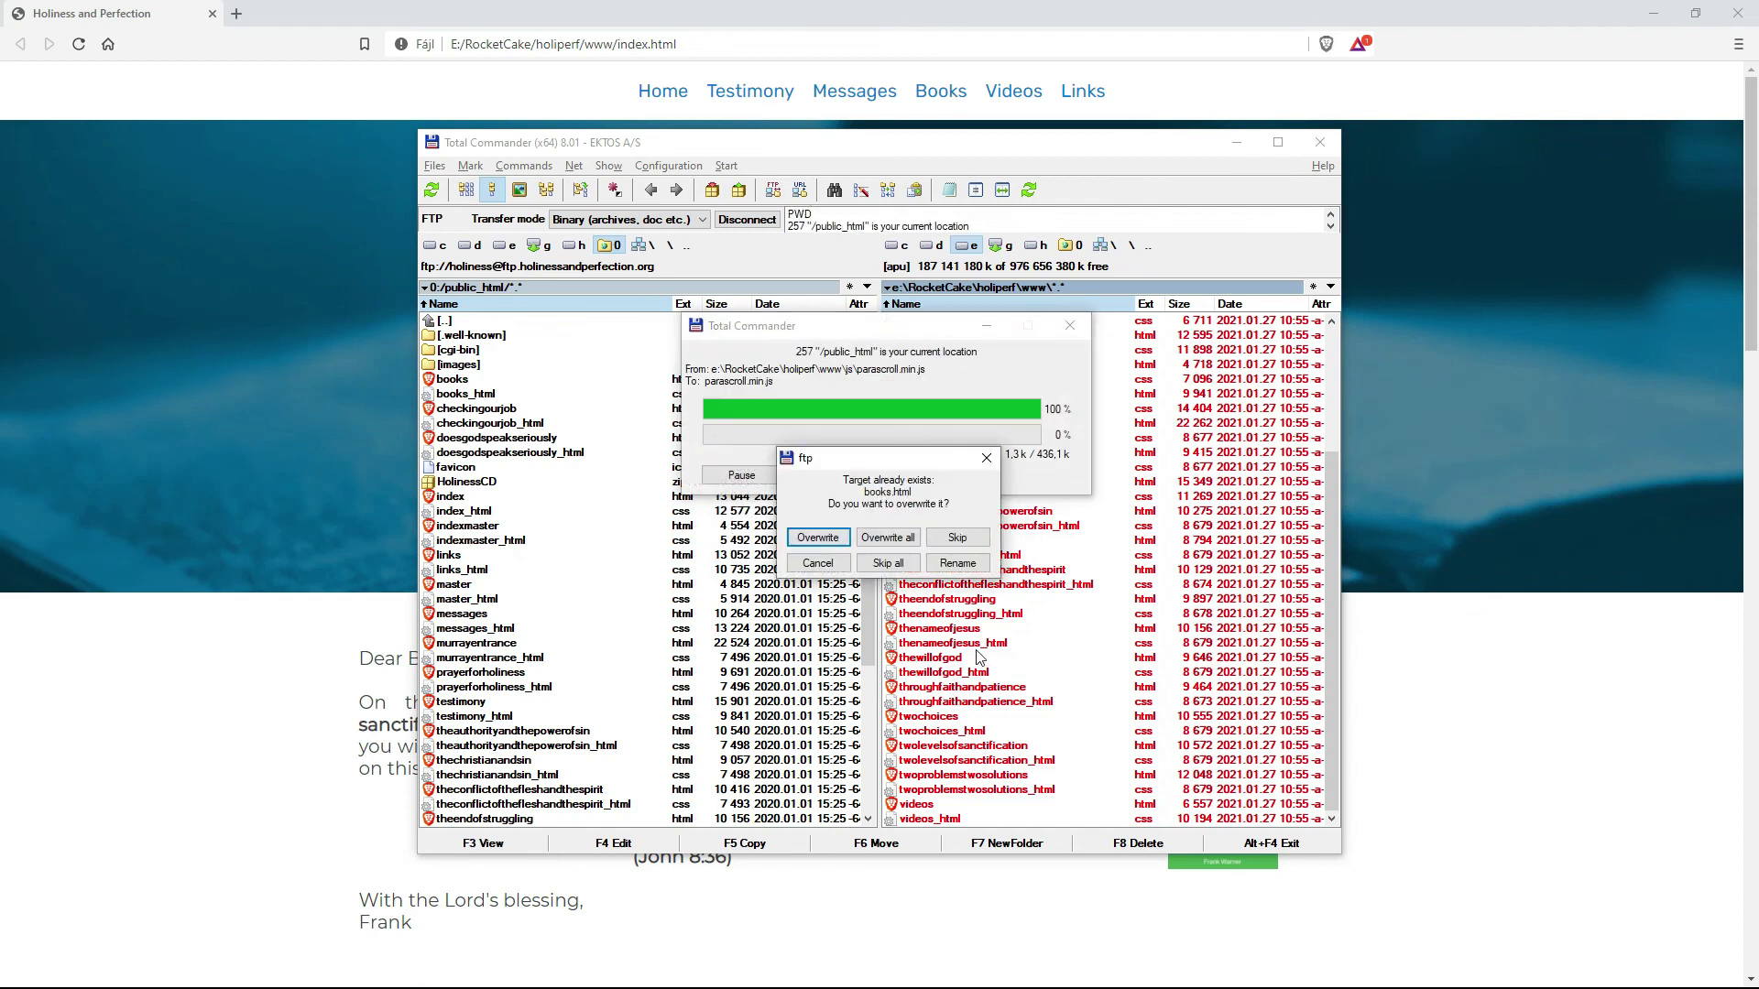
left_click(888, 537)
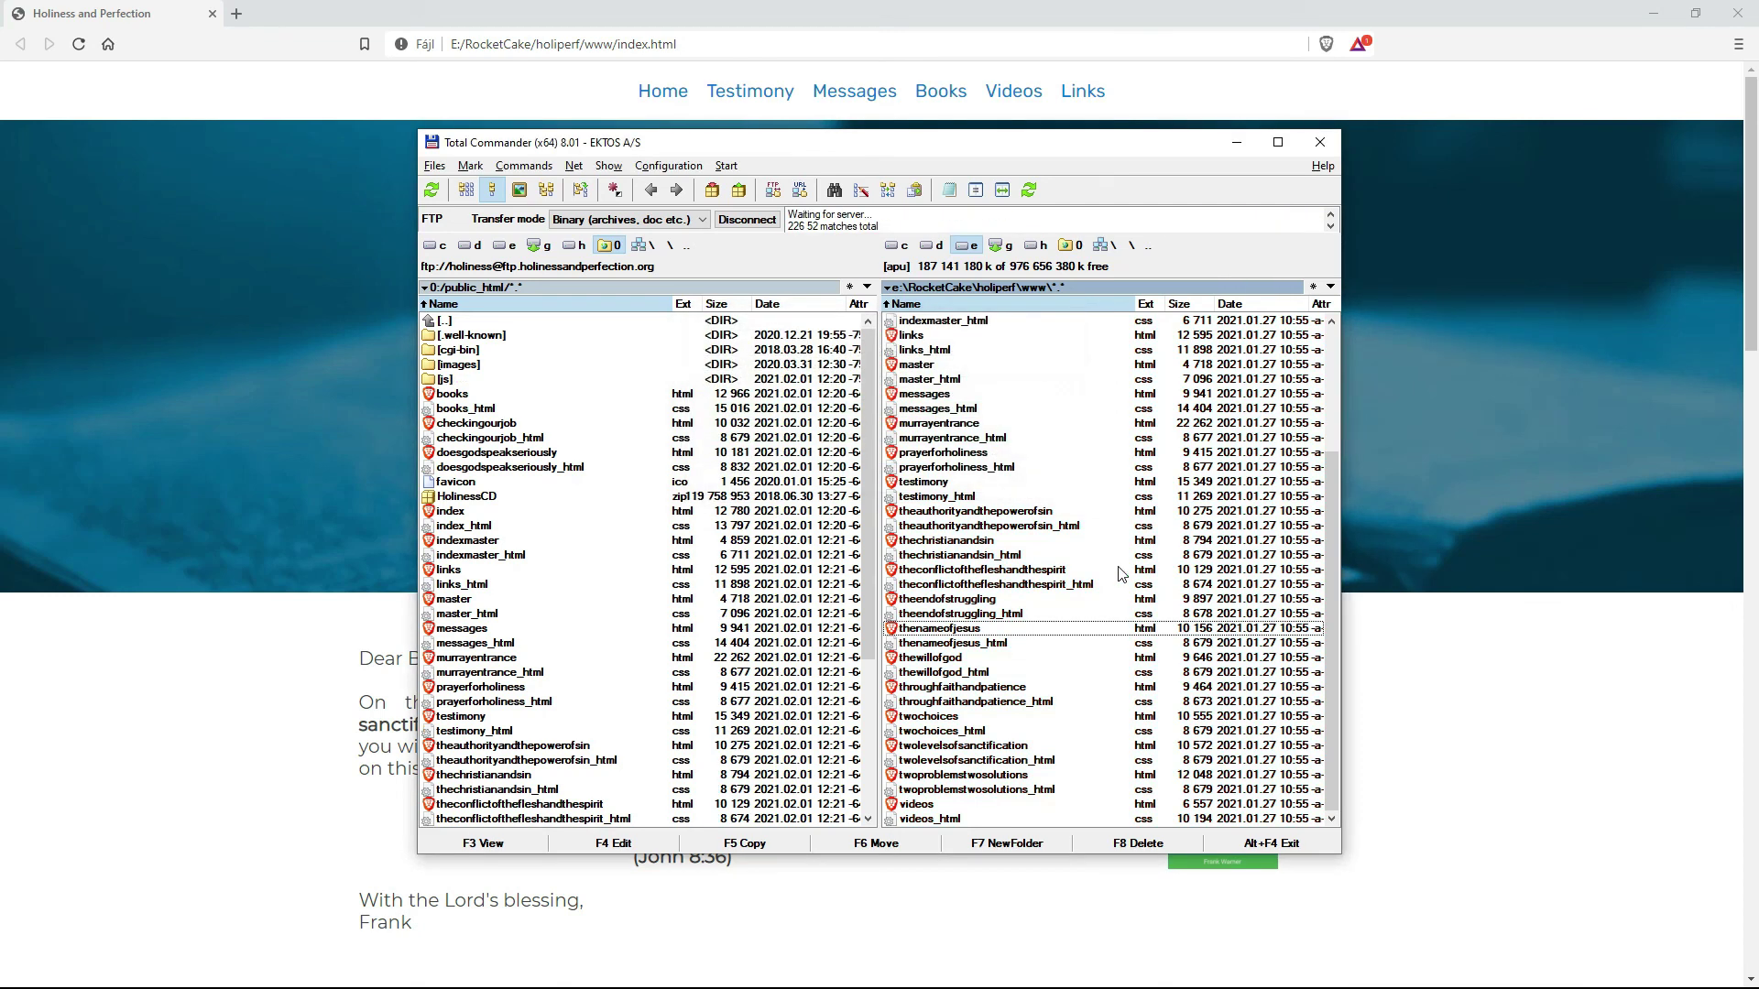
Upload szbanner21ngy.jpg from the local images folder to the server's images folder.
double_click(458, 364)
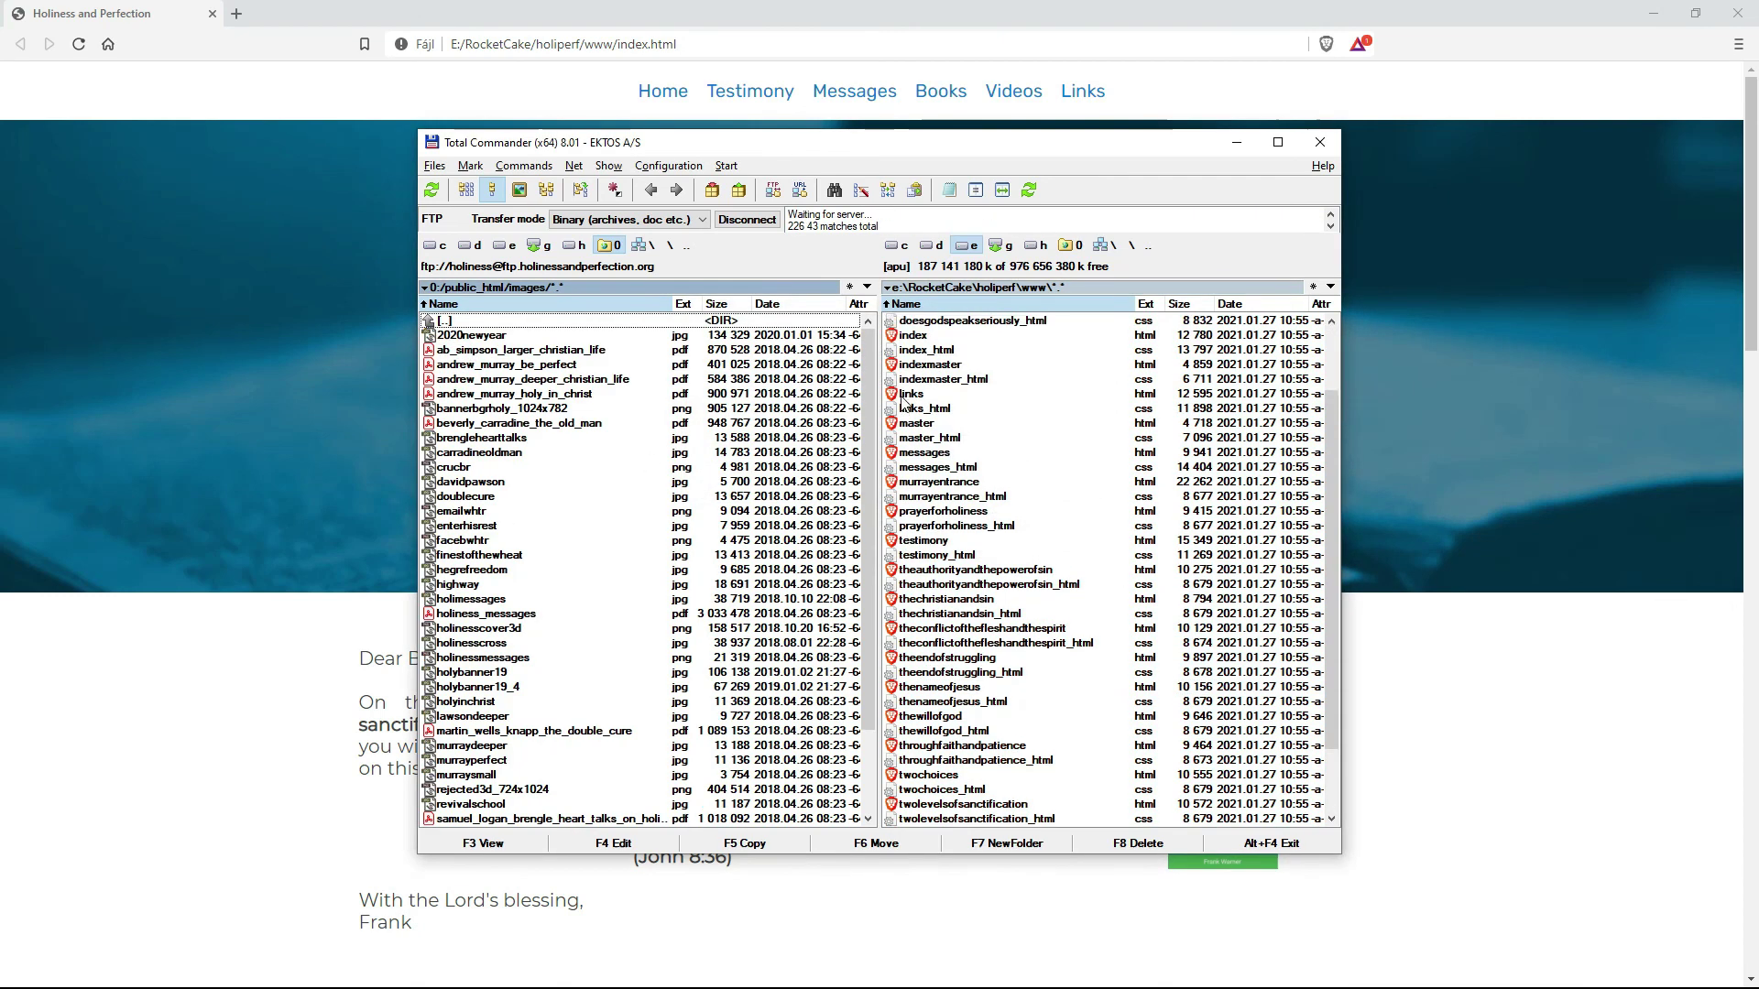
scroll(950, 357, "up", 4)
double_click(947, 337)
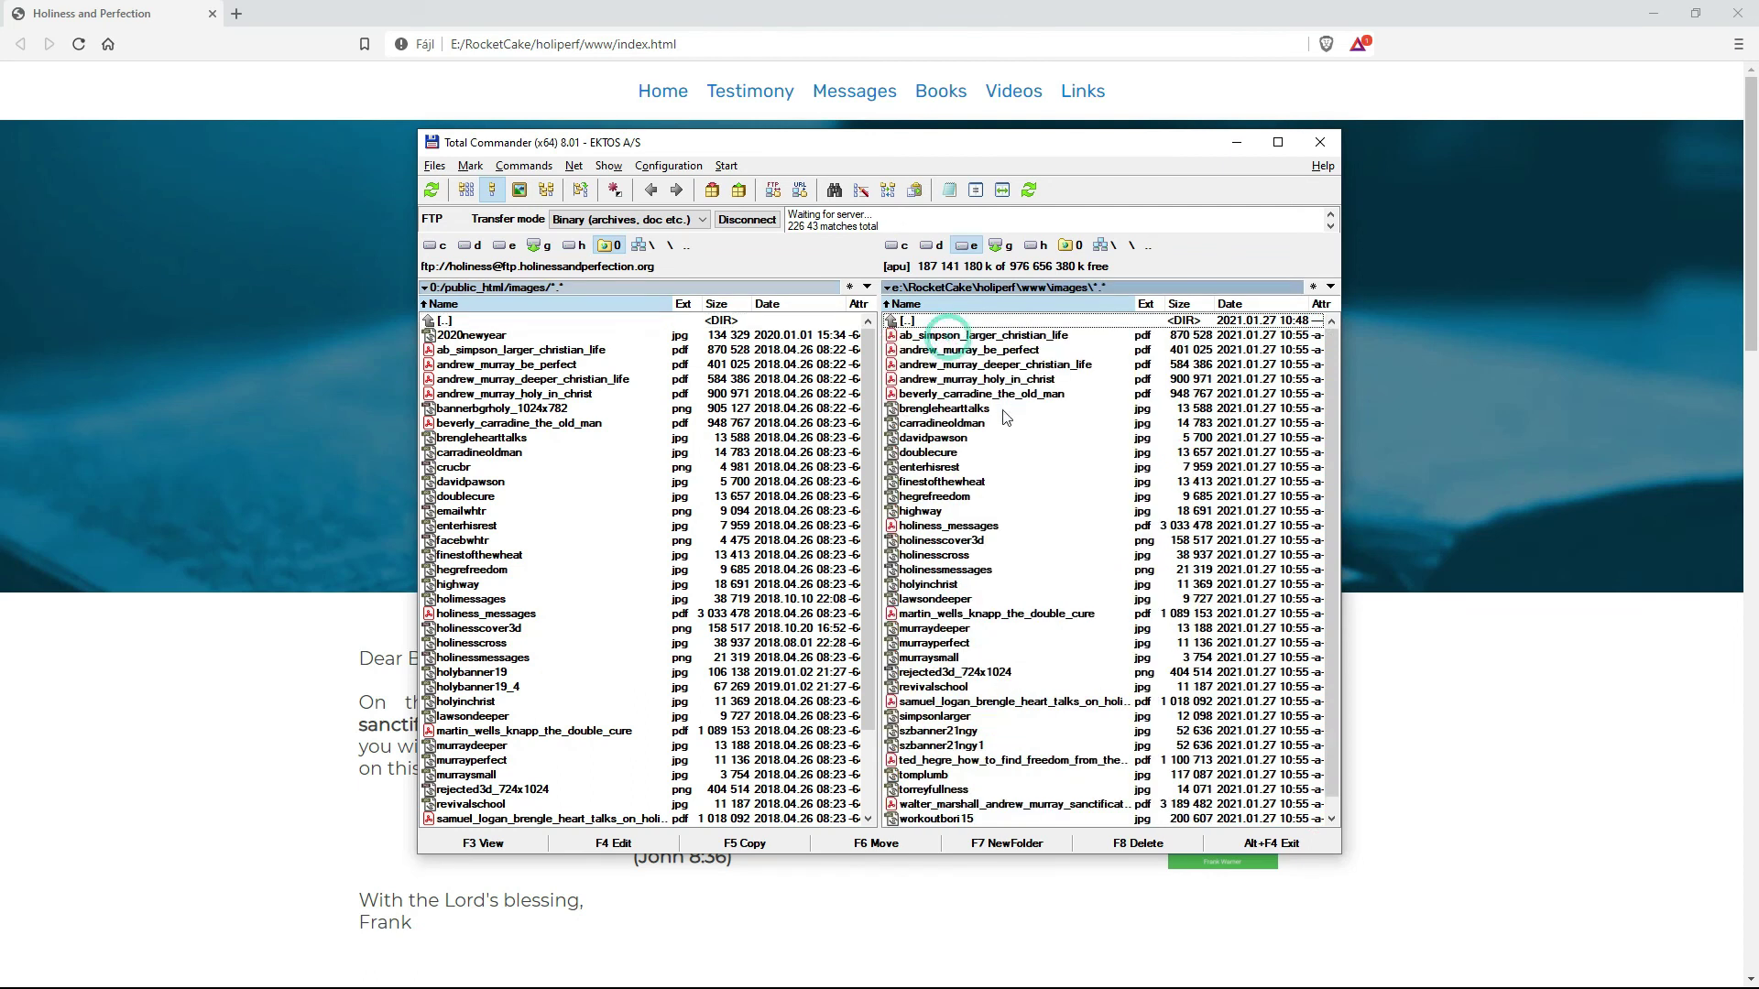
left_click(938, 731)
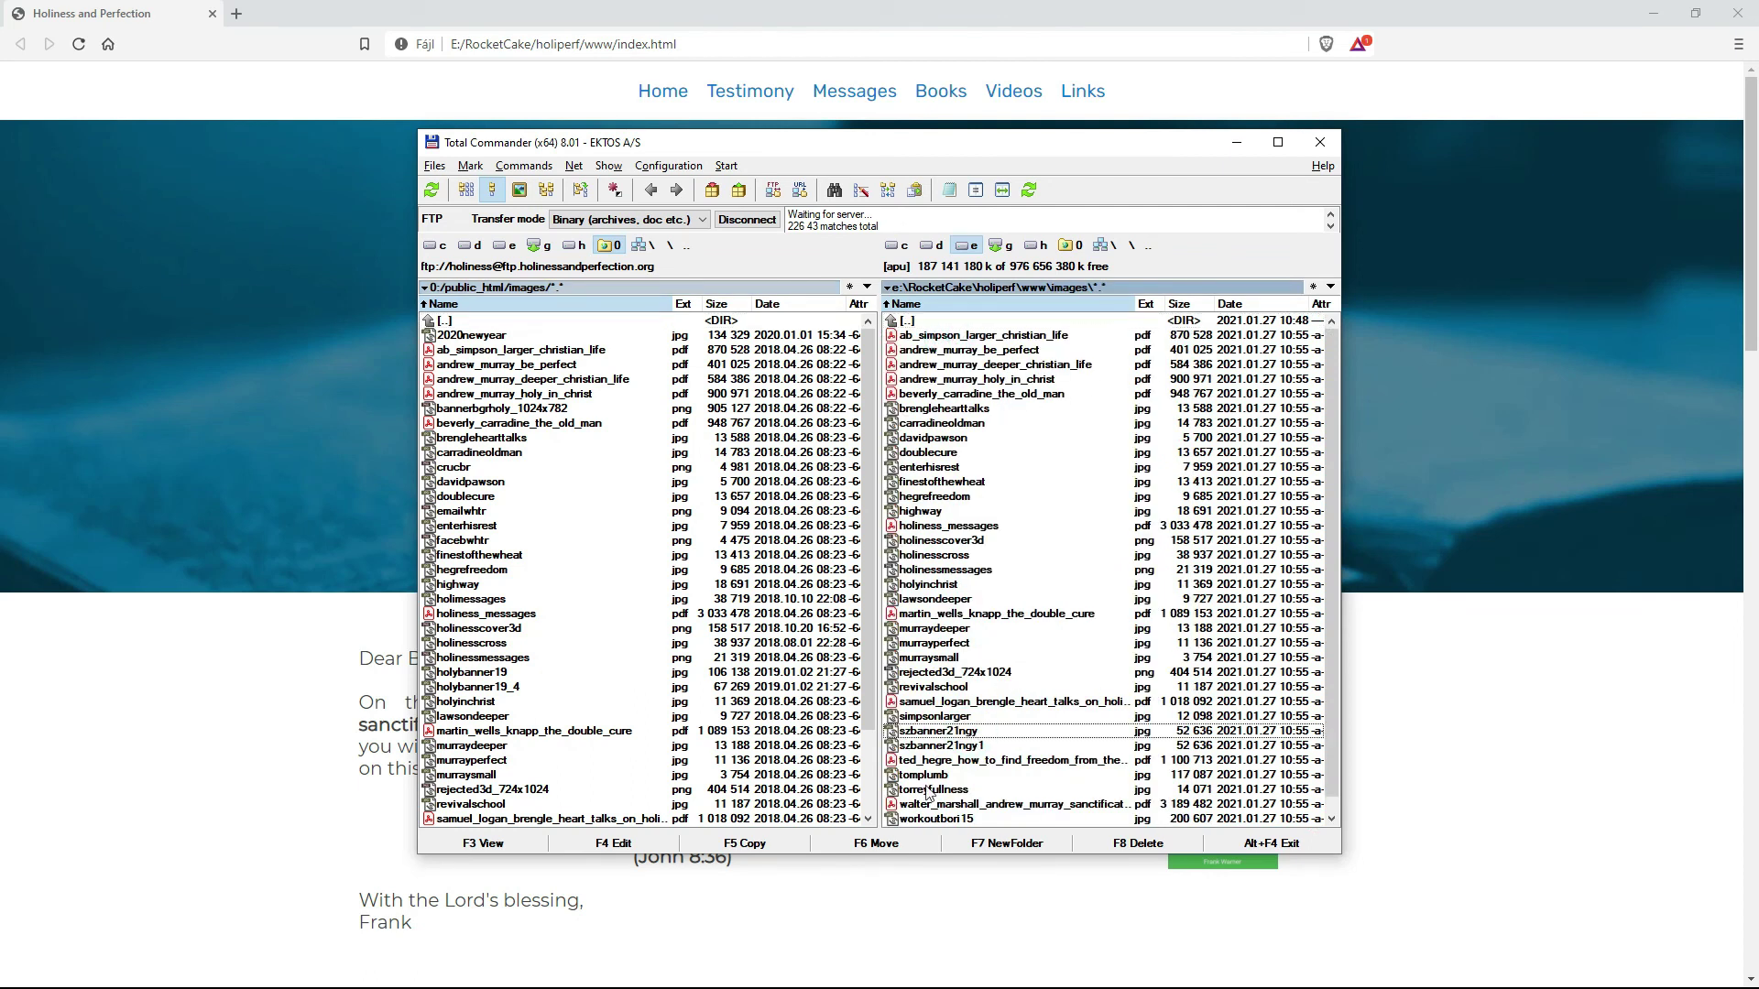
left_click(751, 849)
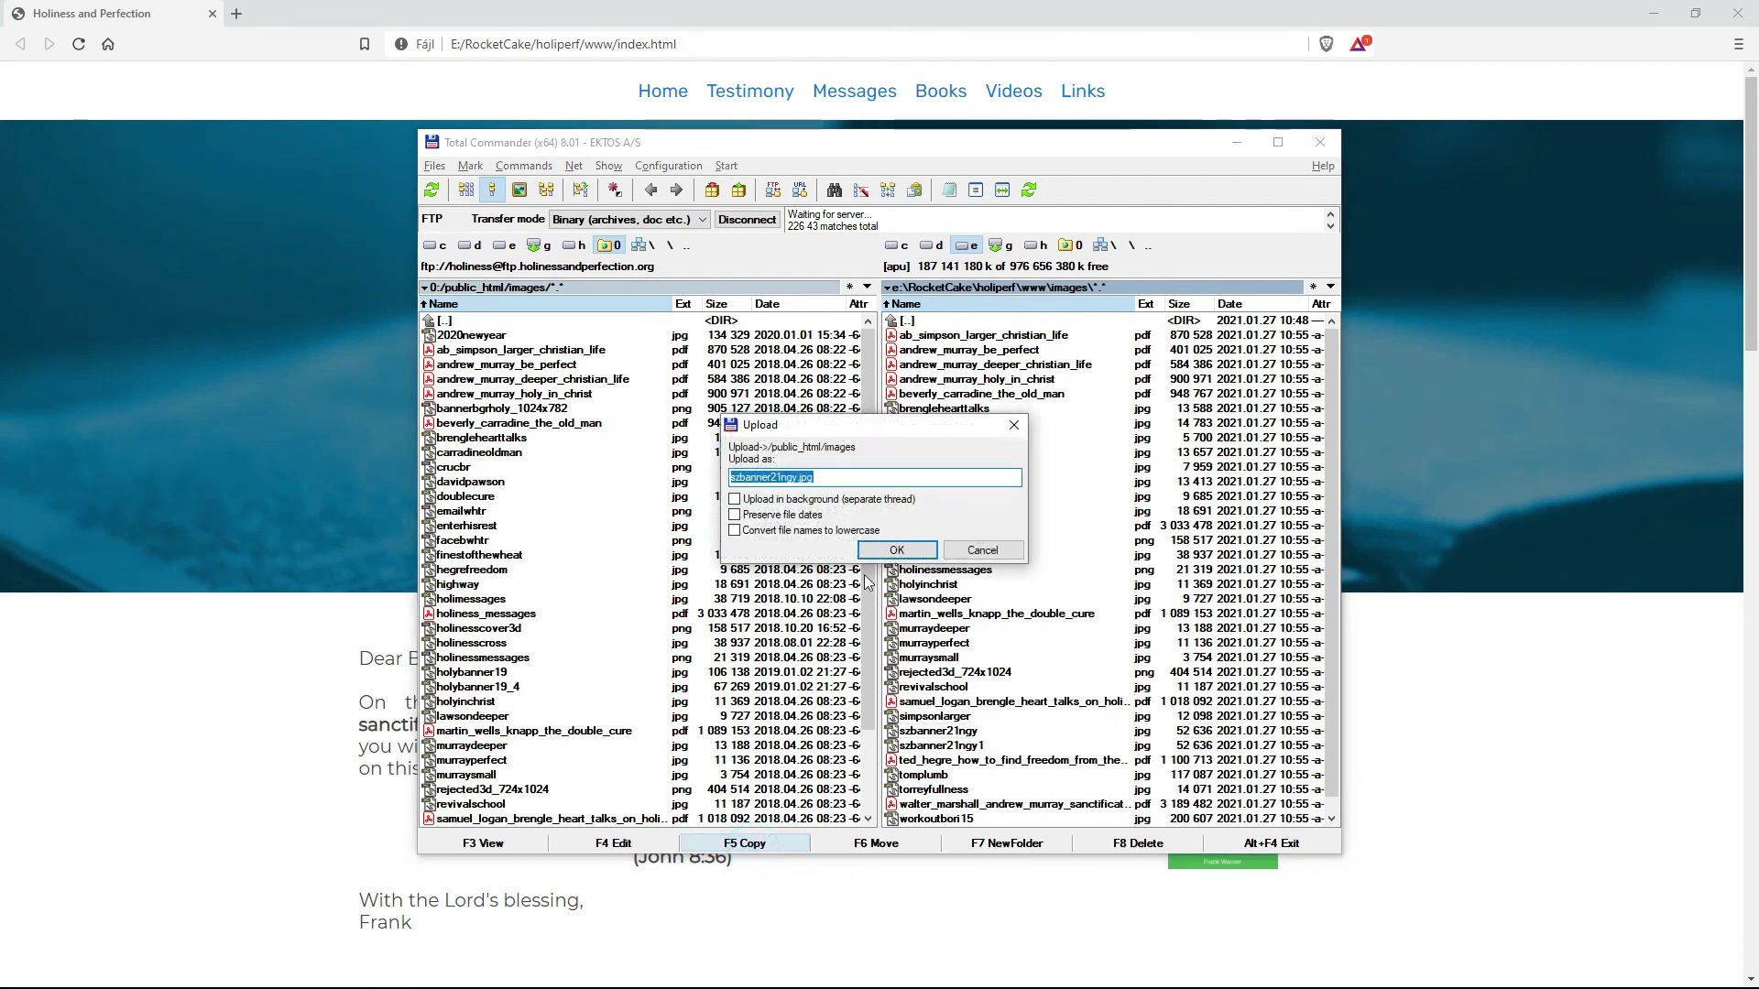
left_click(894, 551)
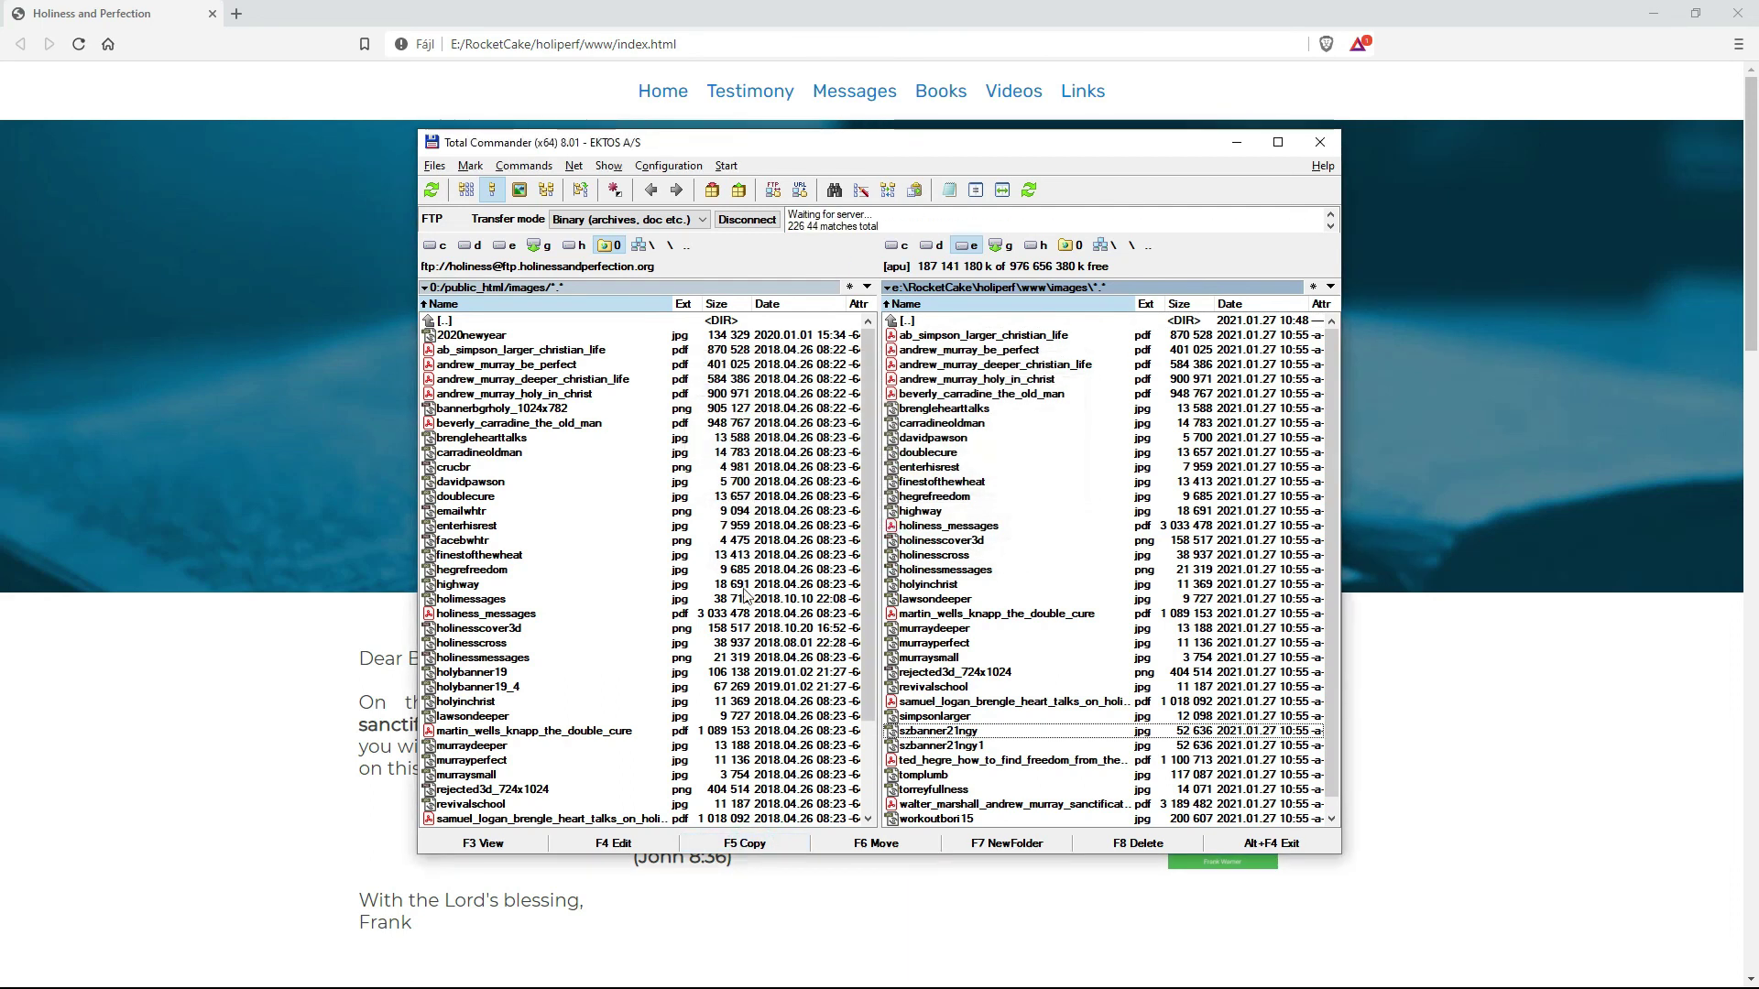
key("alt+Tab")
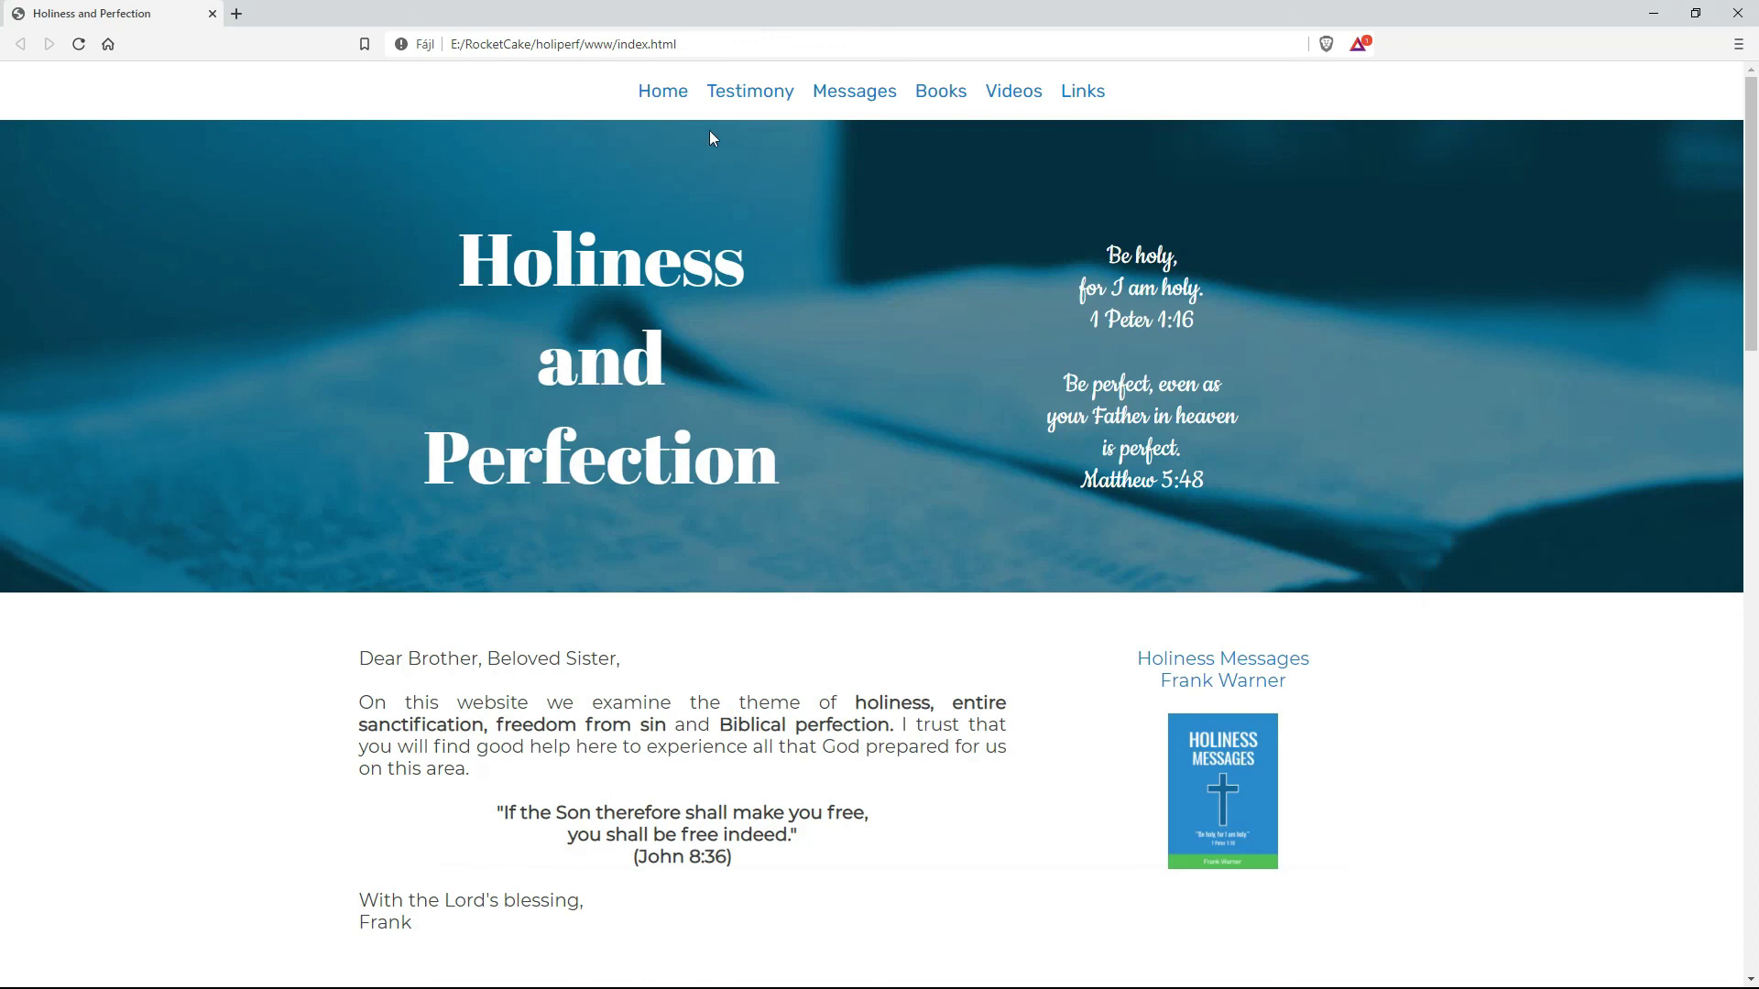
Load holinessandperfection.org in a new Brave tab, reload it, and scroll through the updated design.
left_click(722, 43)
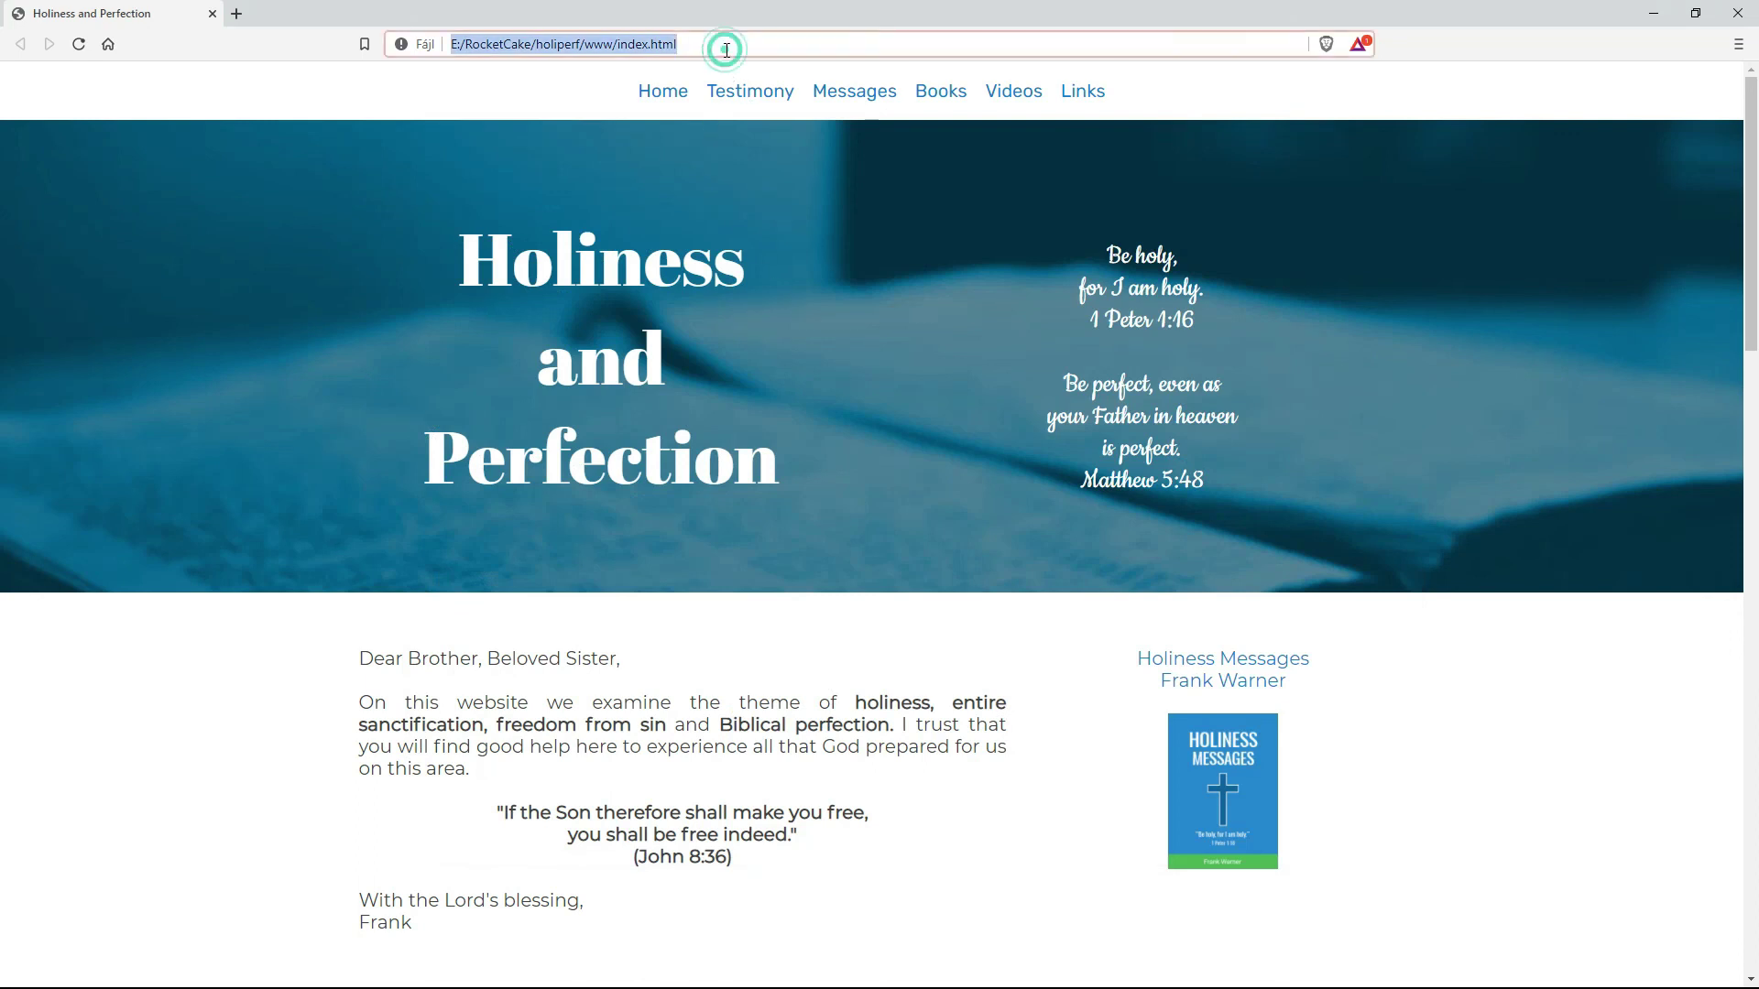
left_click(238, 13)
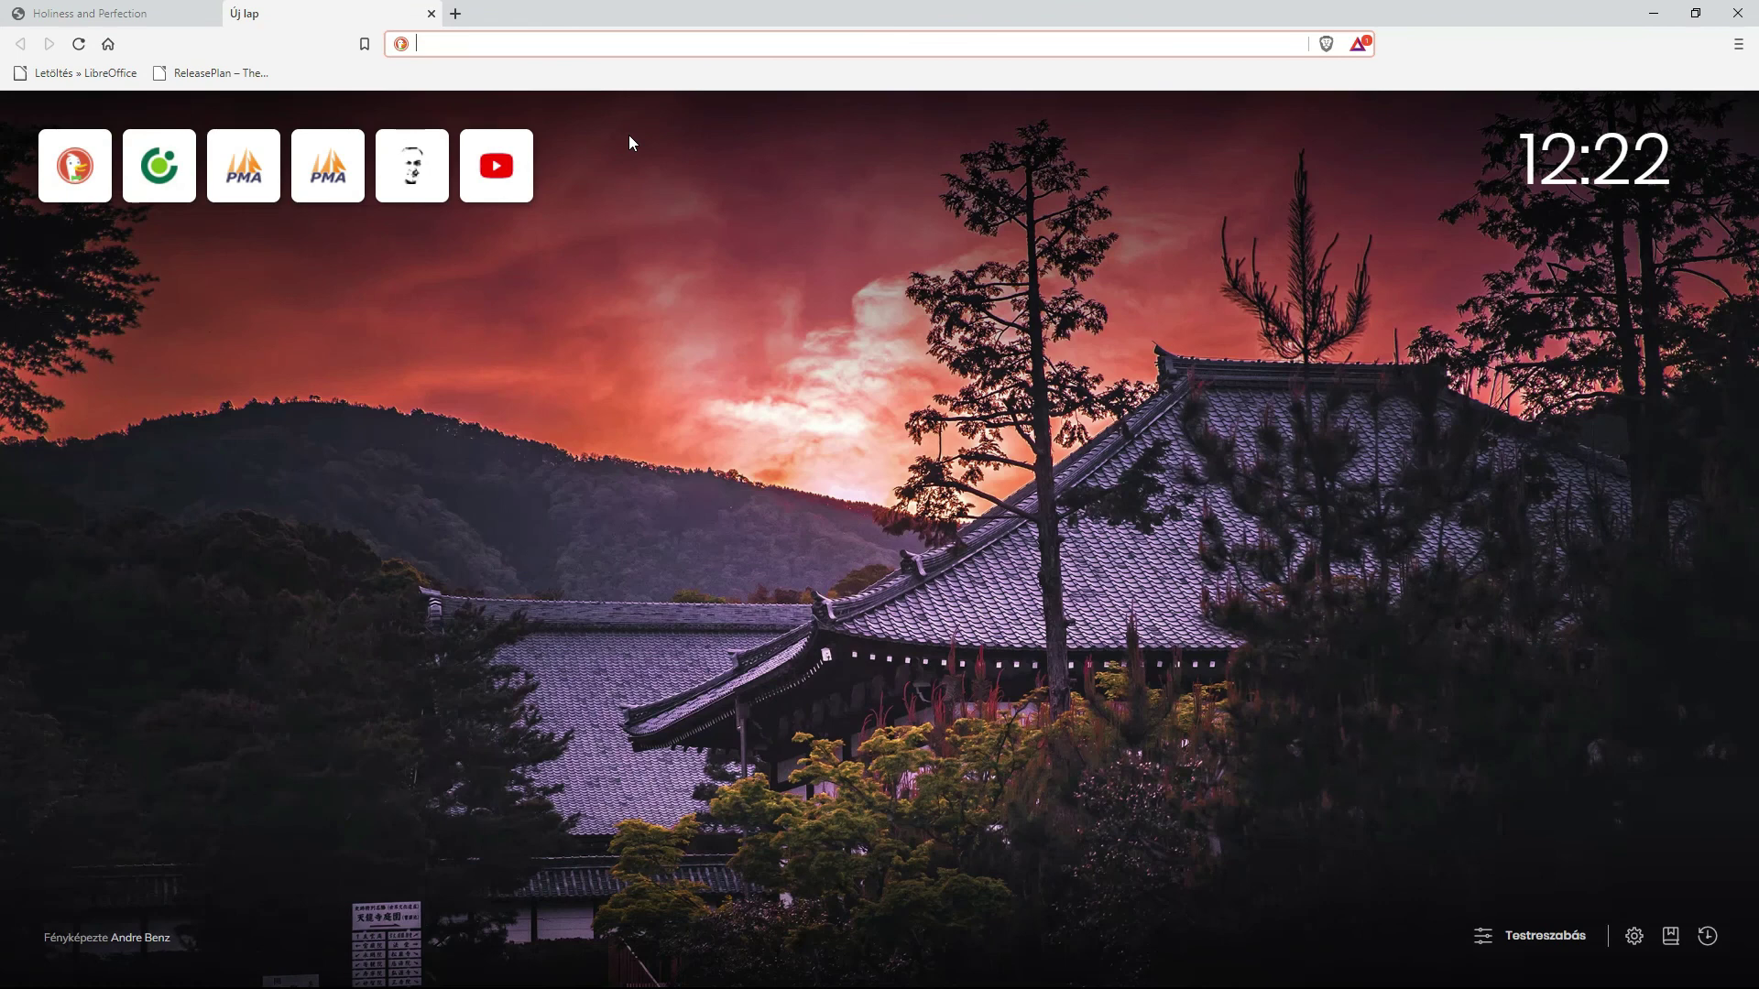
type("hol")
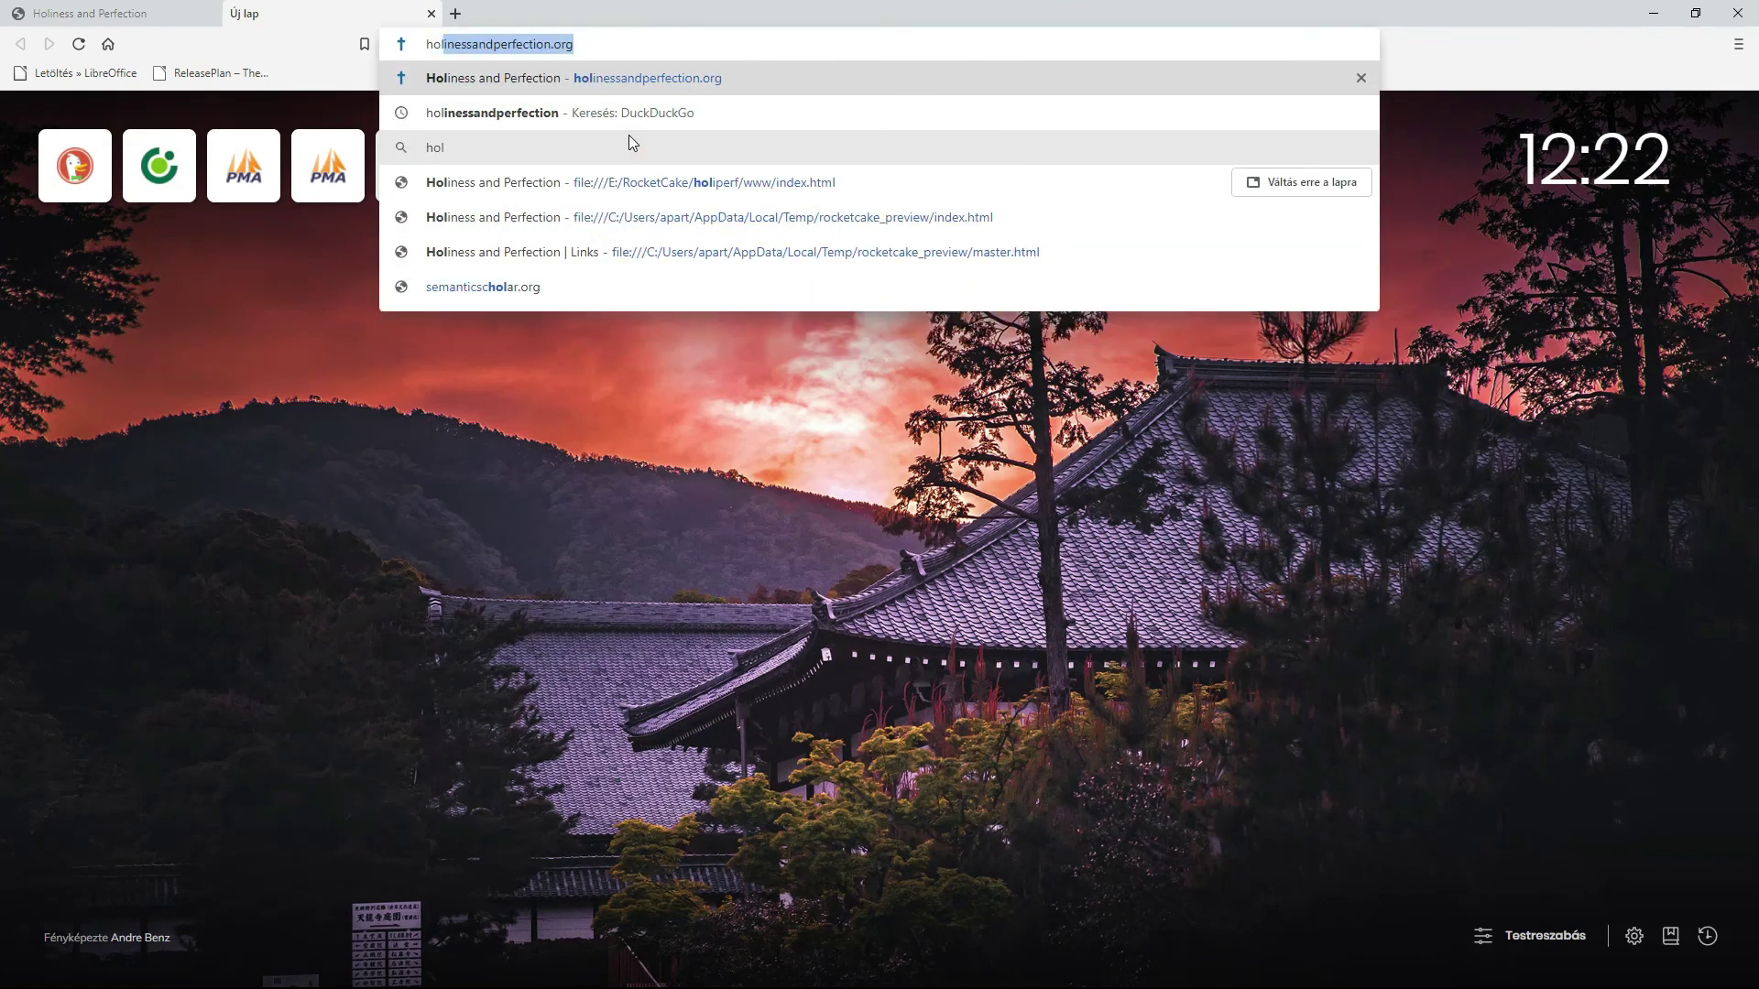
key("Return")
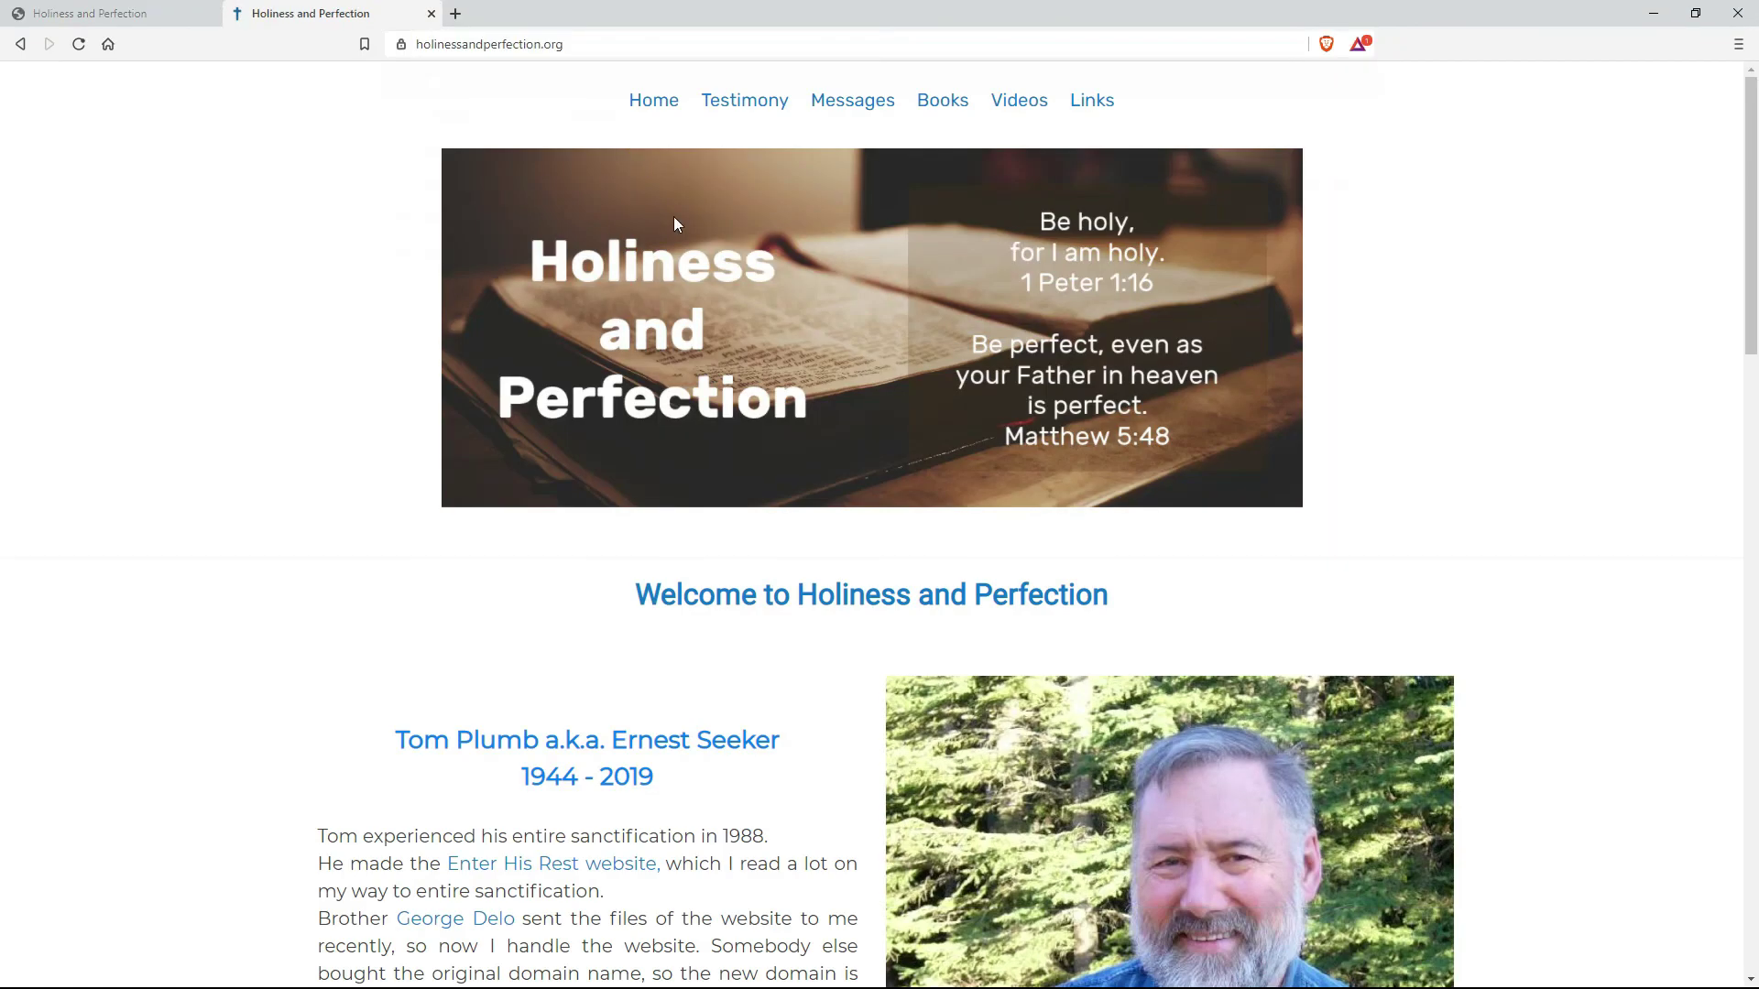
left_click(79, 45)
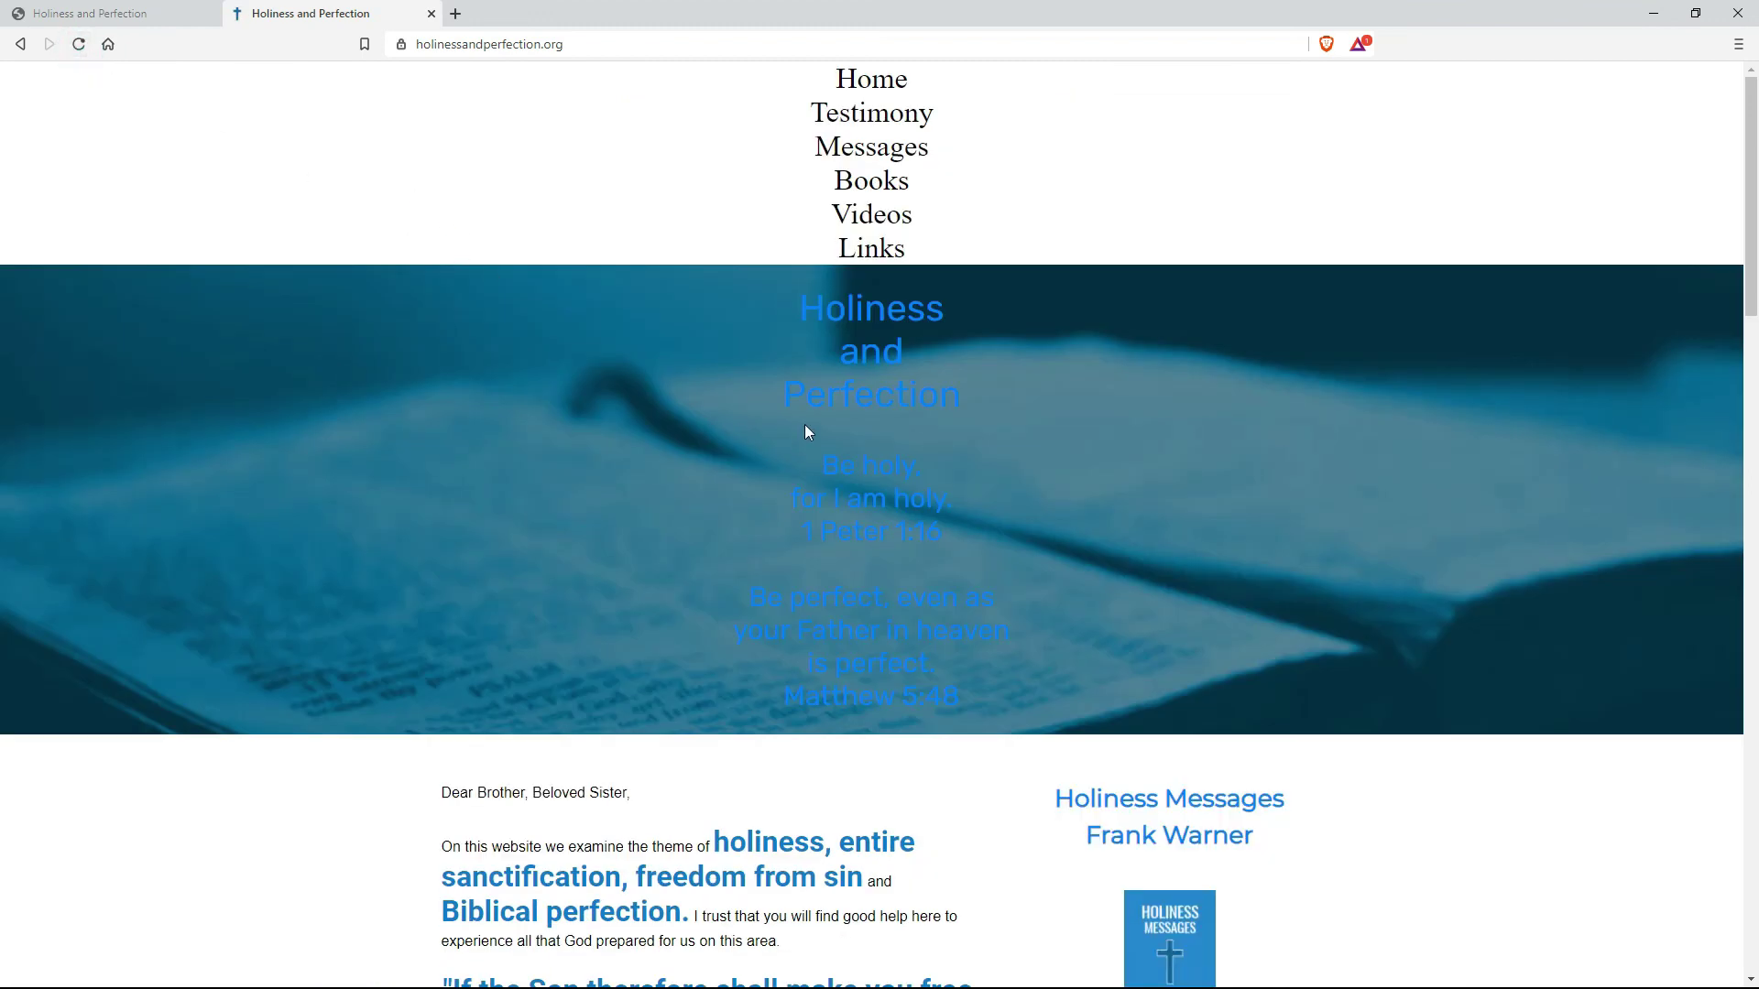
scroll(804, 440, "down", 2)
scroll(800, 458, "up", 1)
scroll(800, 463, "down", 2)
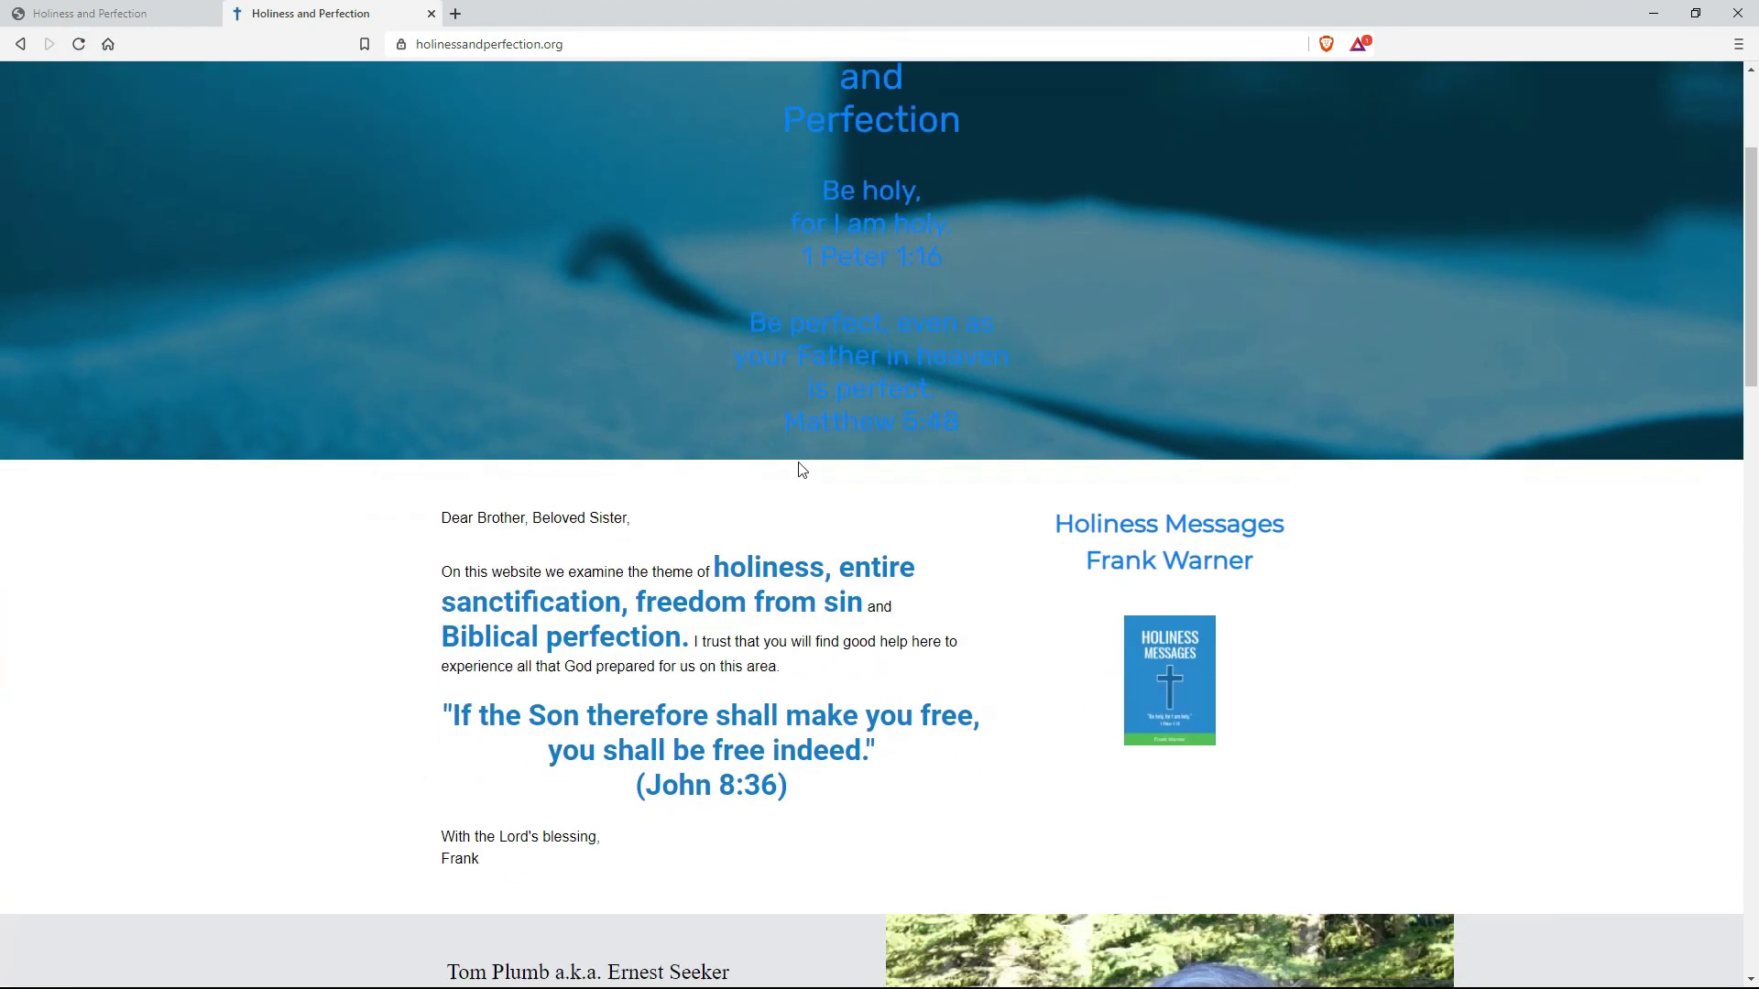
scroll(801, 469, "up", 2)
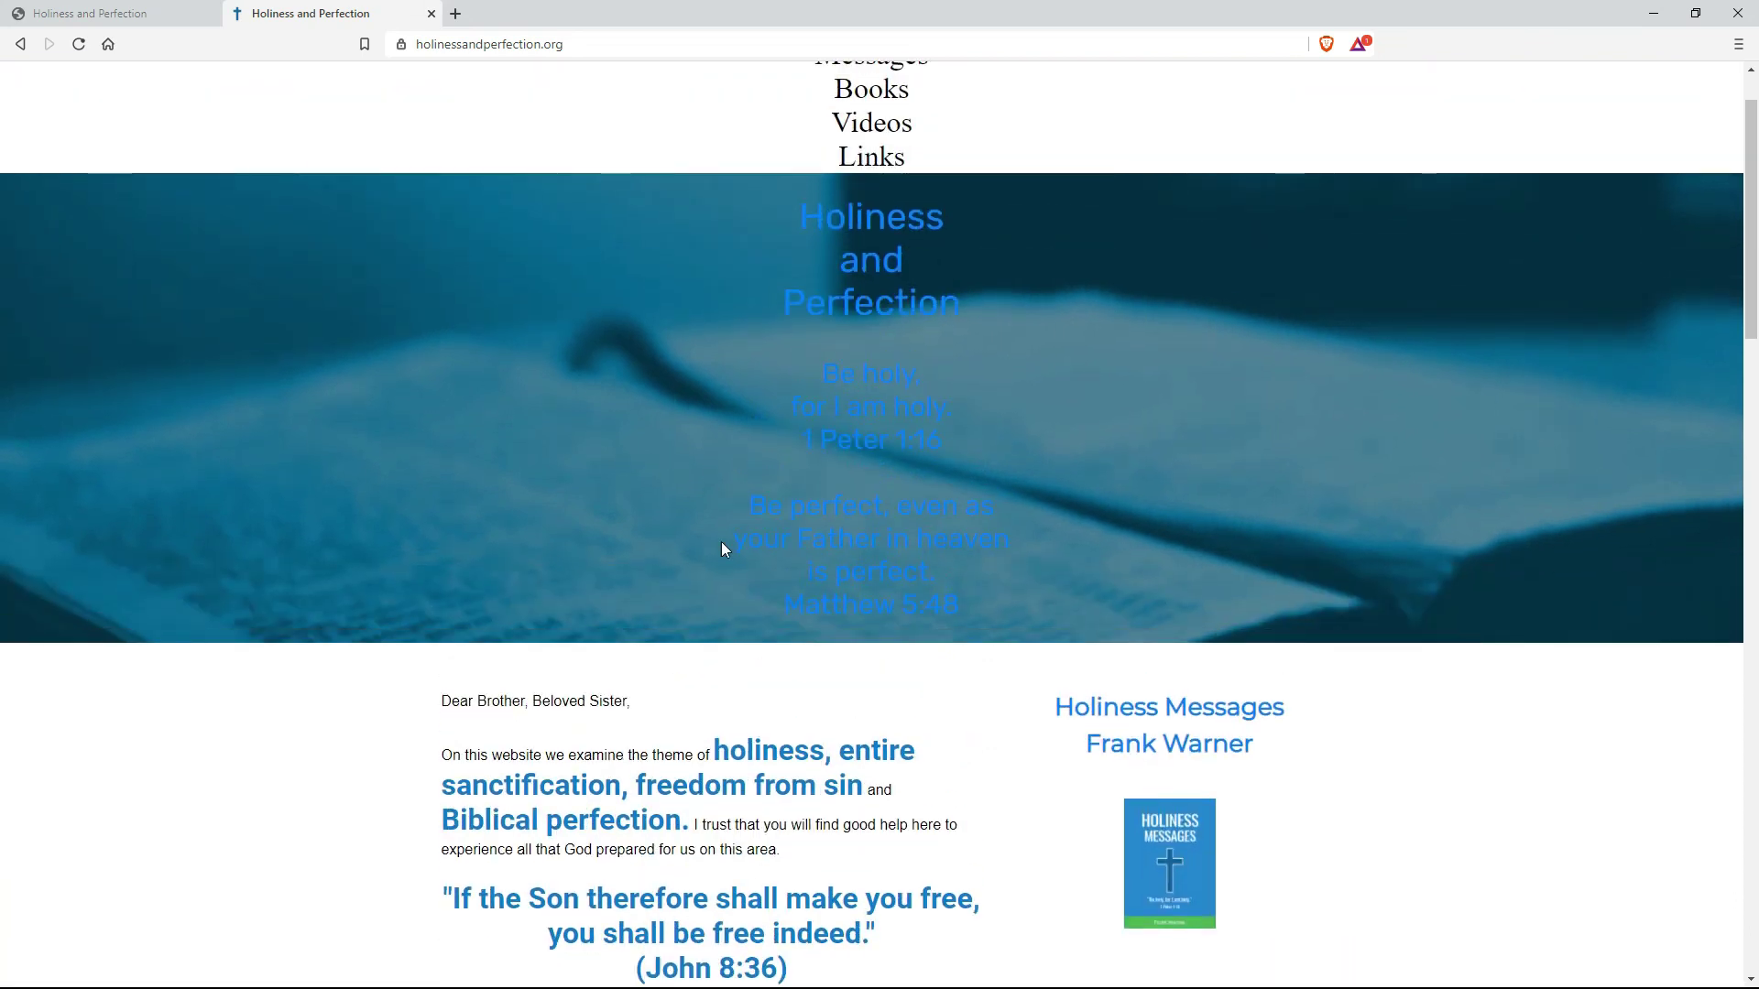
key("alt+Tab")
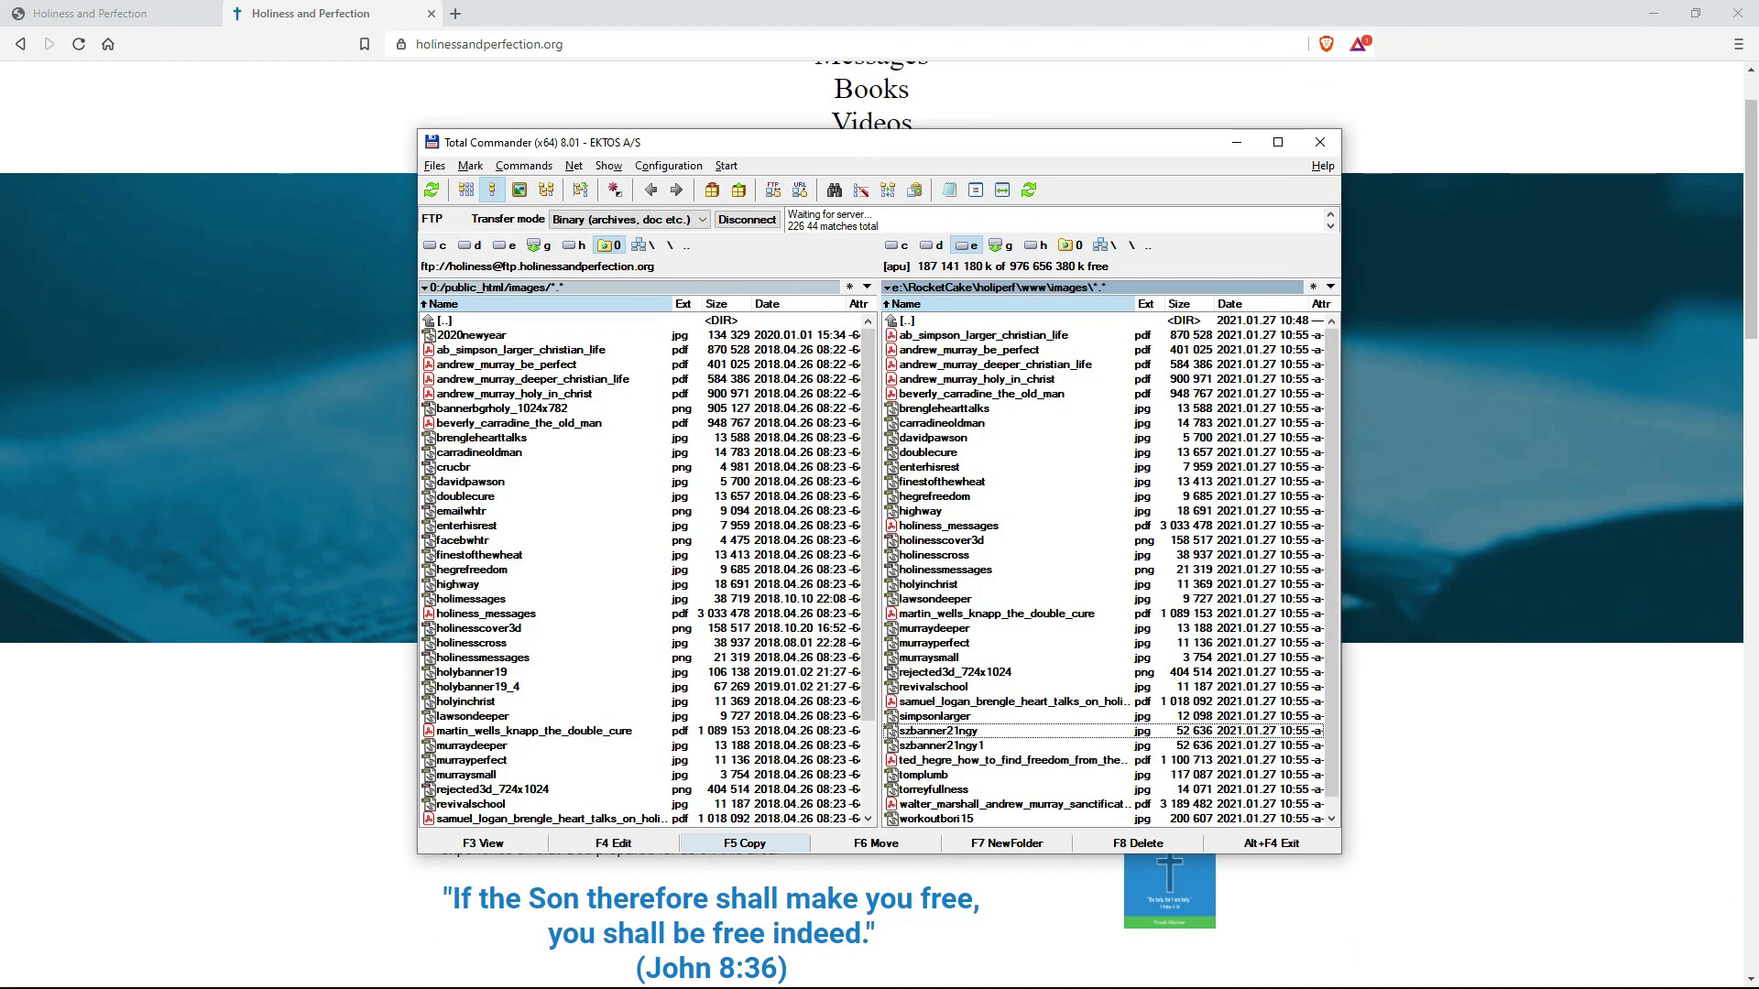
Launch Firefox, search Google for 'holinessandperfection', and open the site's search result.
key("super")
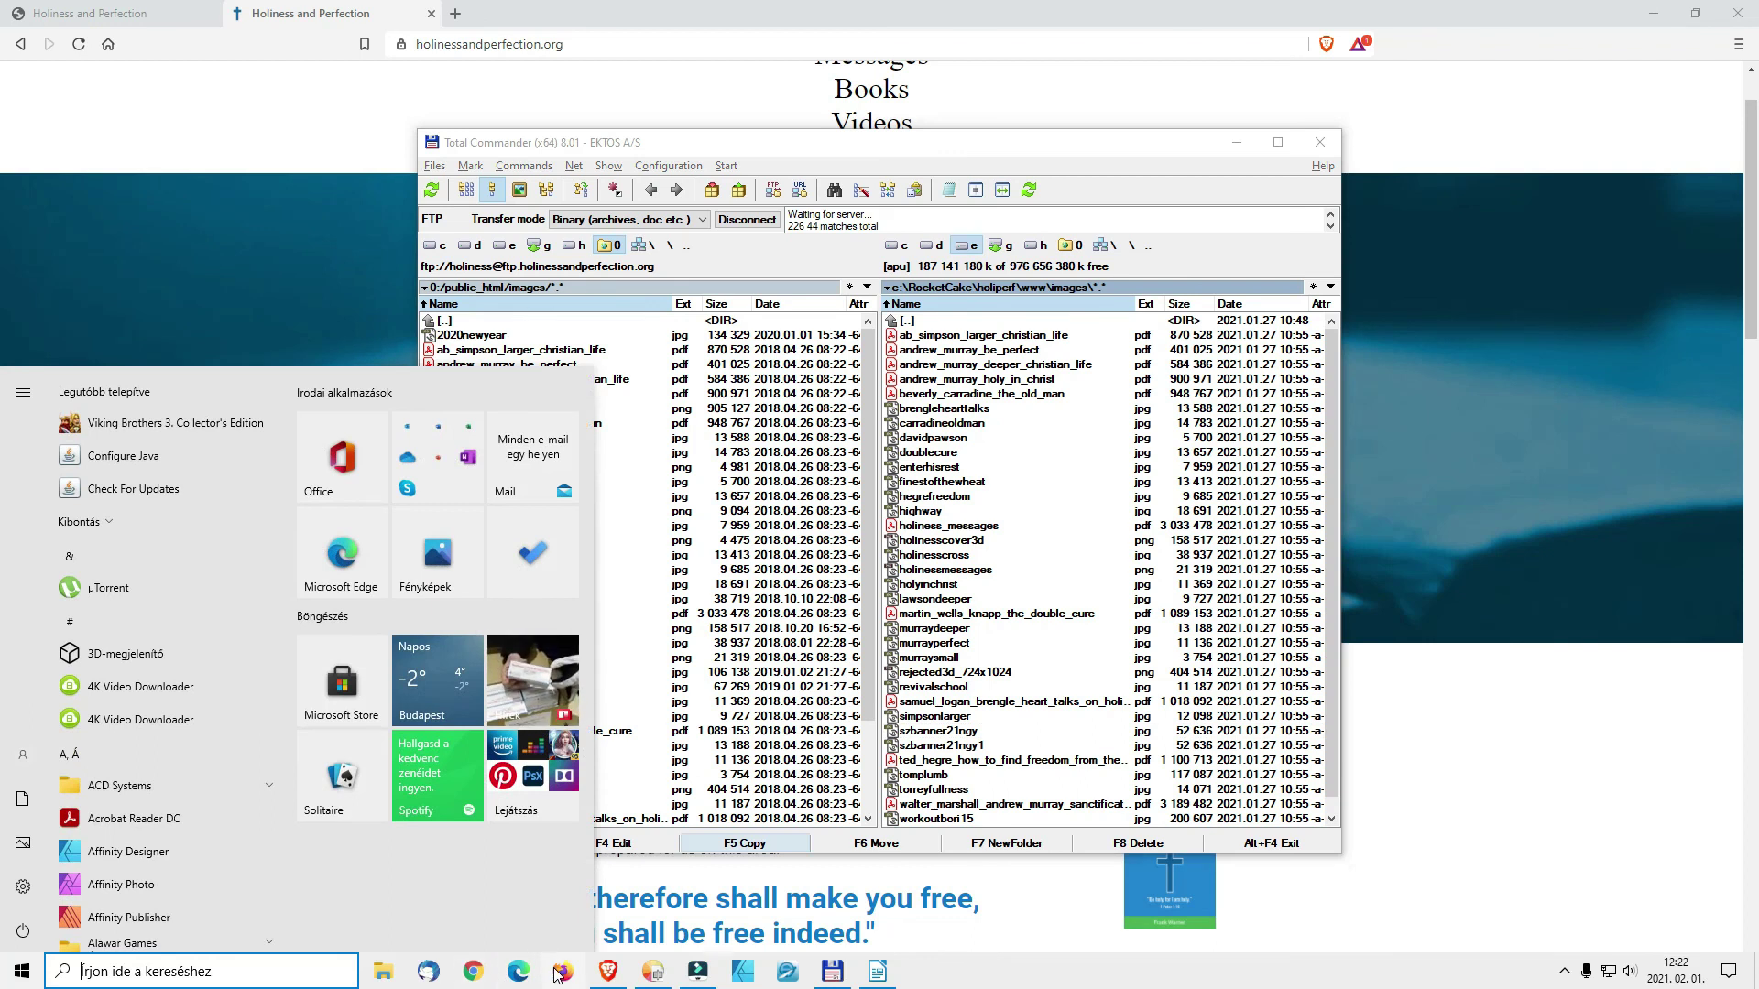
left_click(561, 972)
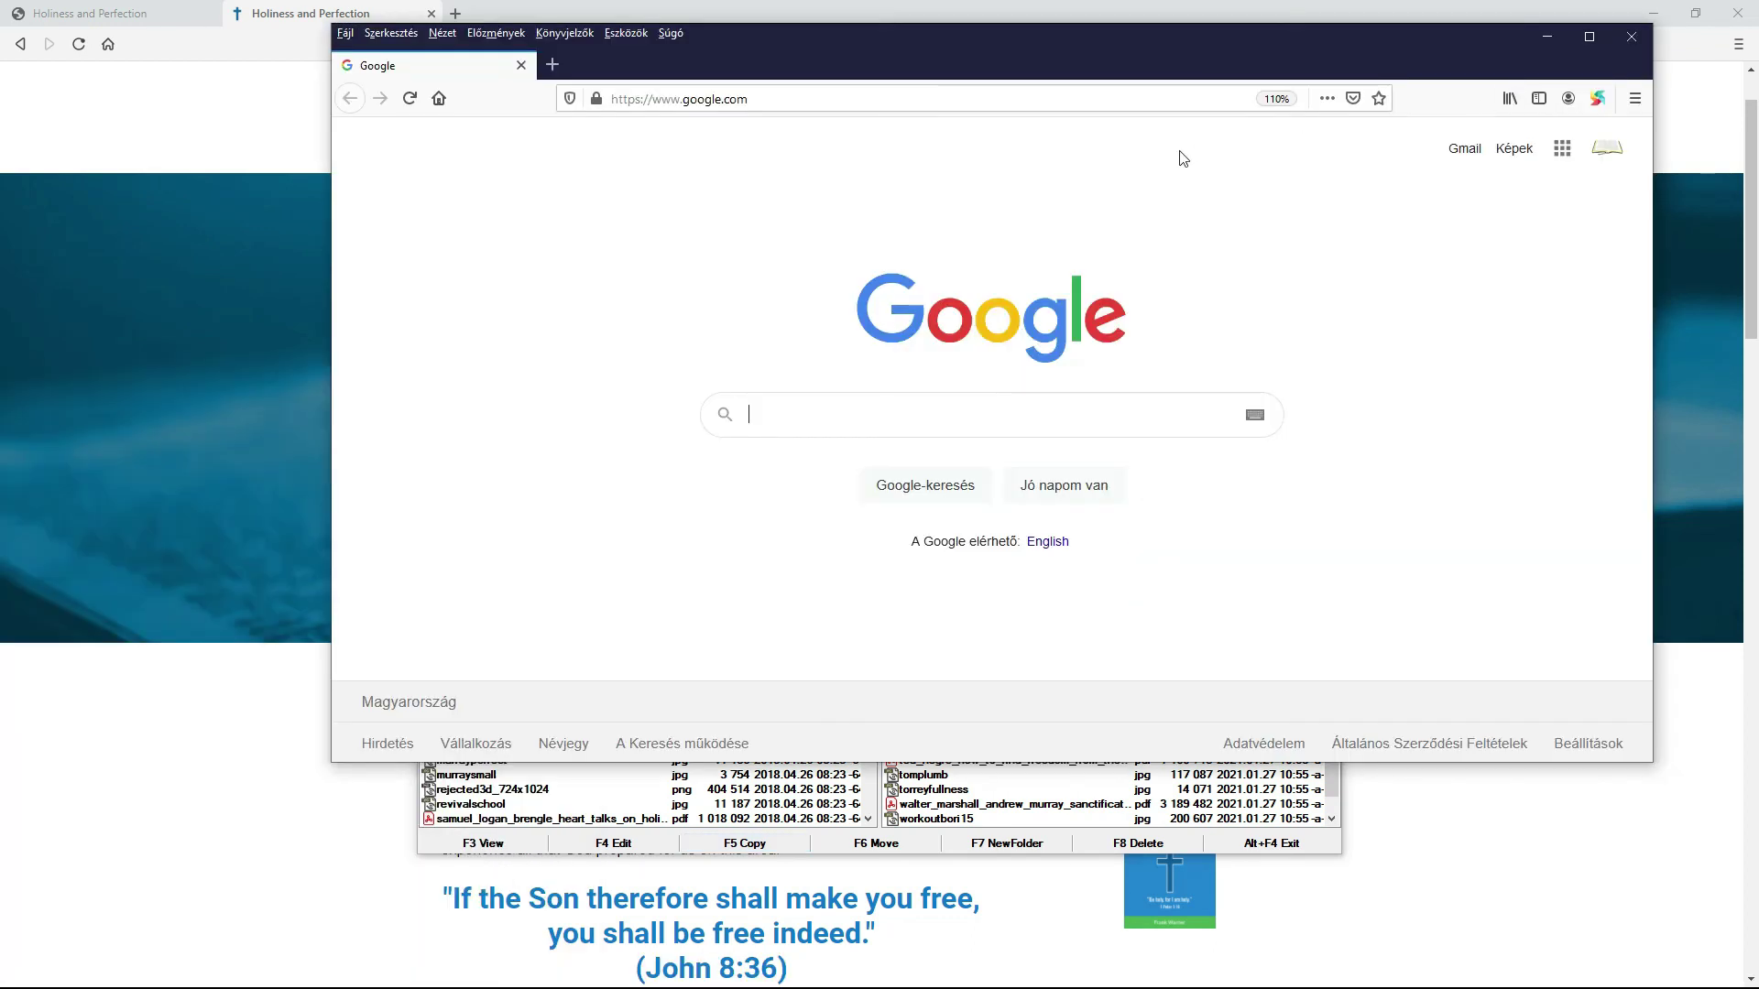
type("holin")
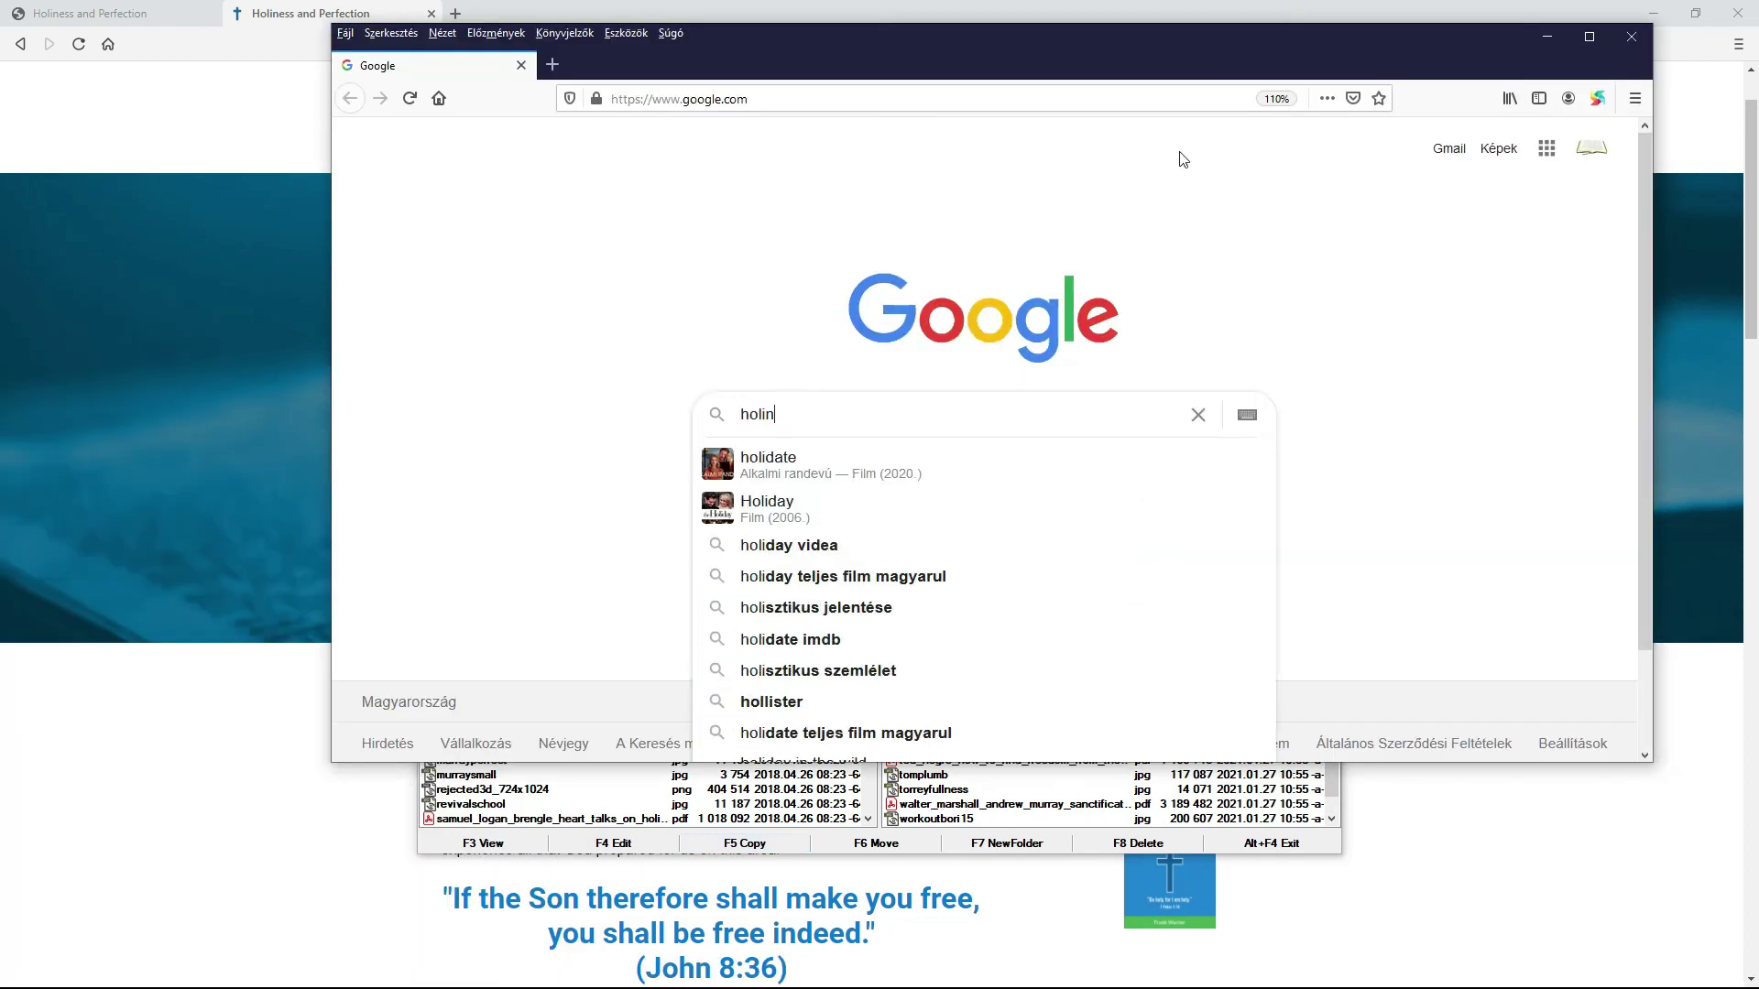
type("essand")
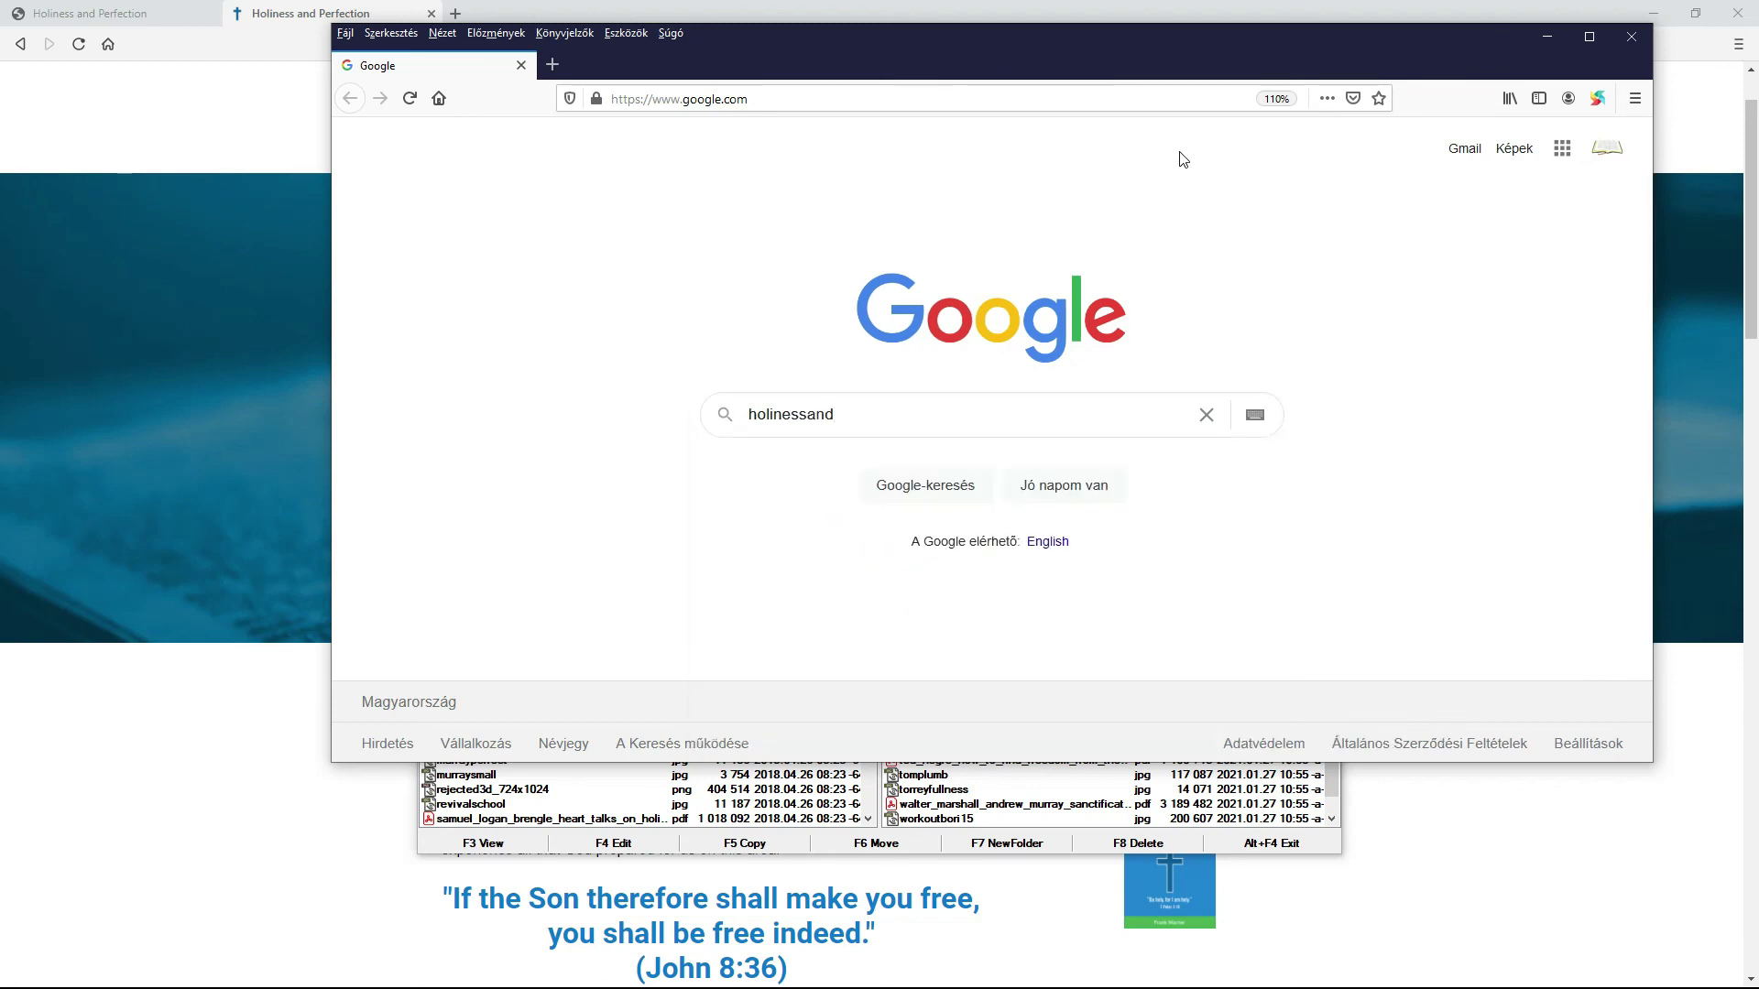
type("perfection")
key("Return")
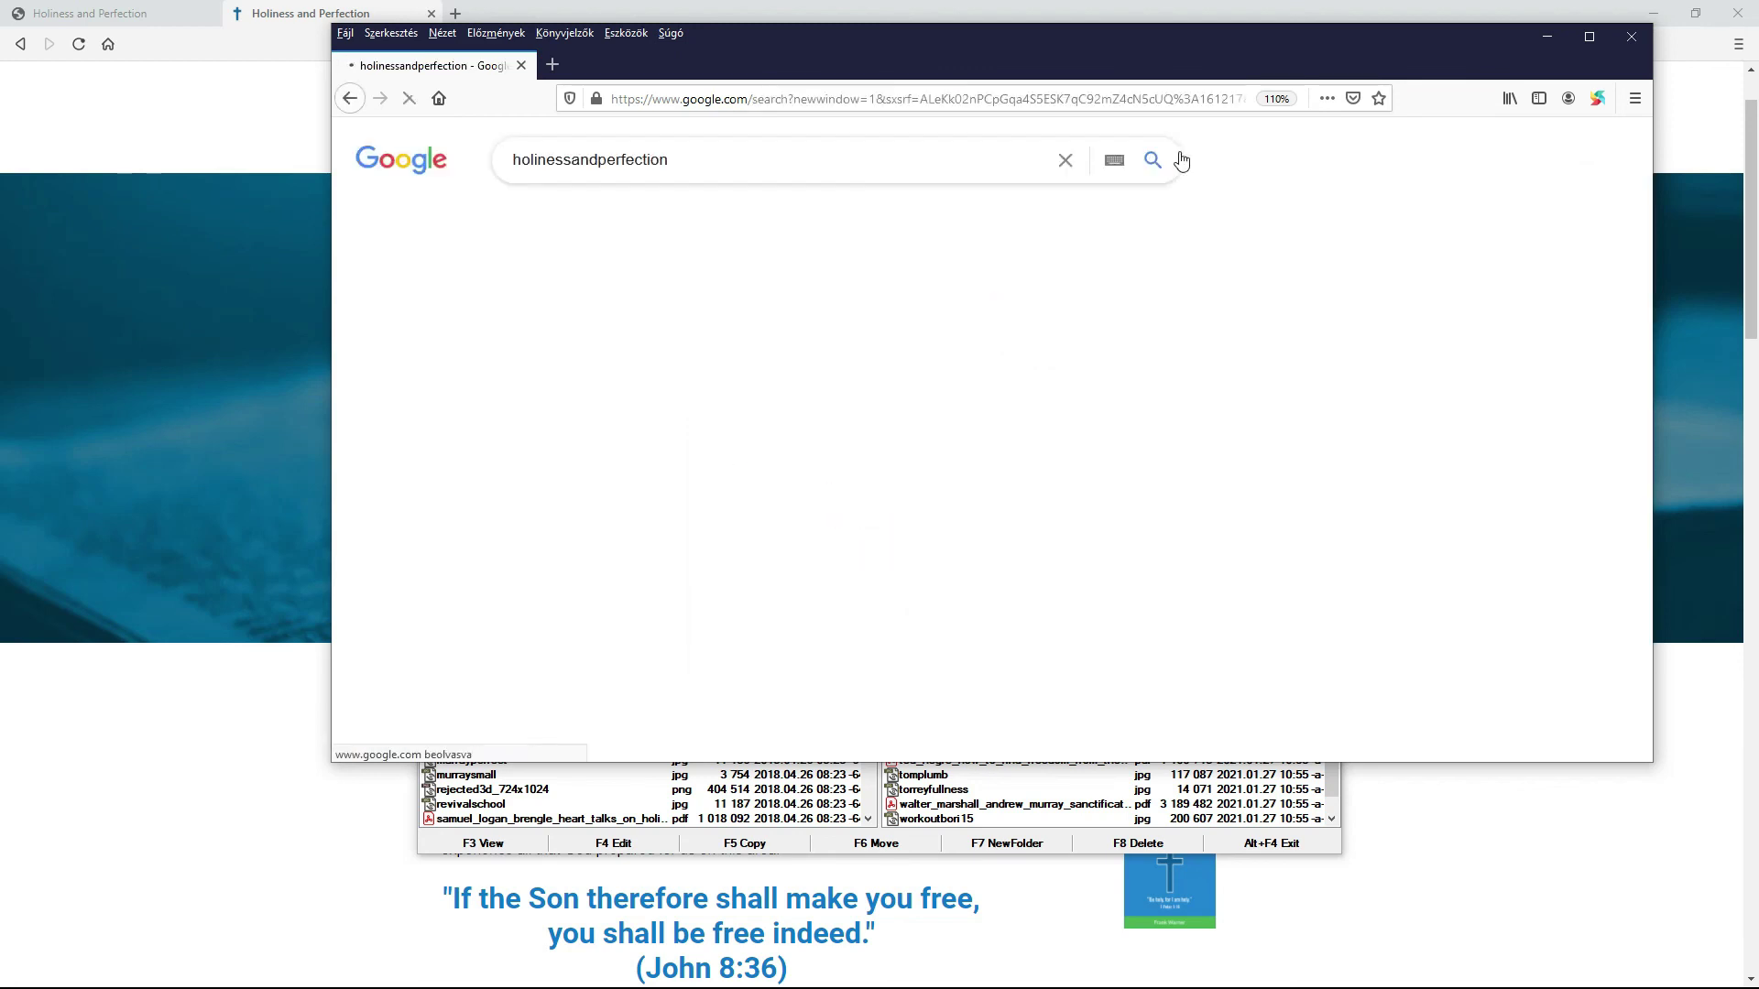
left_click(697, 363)
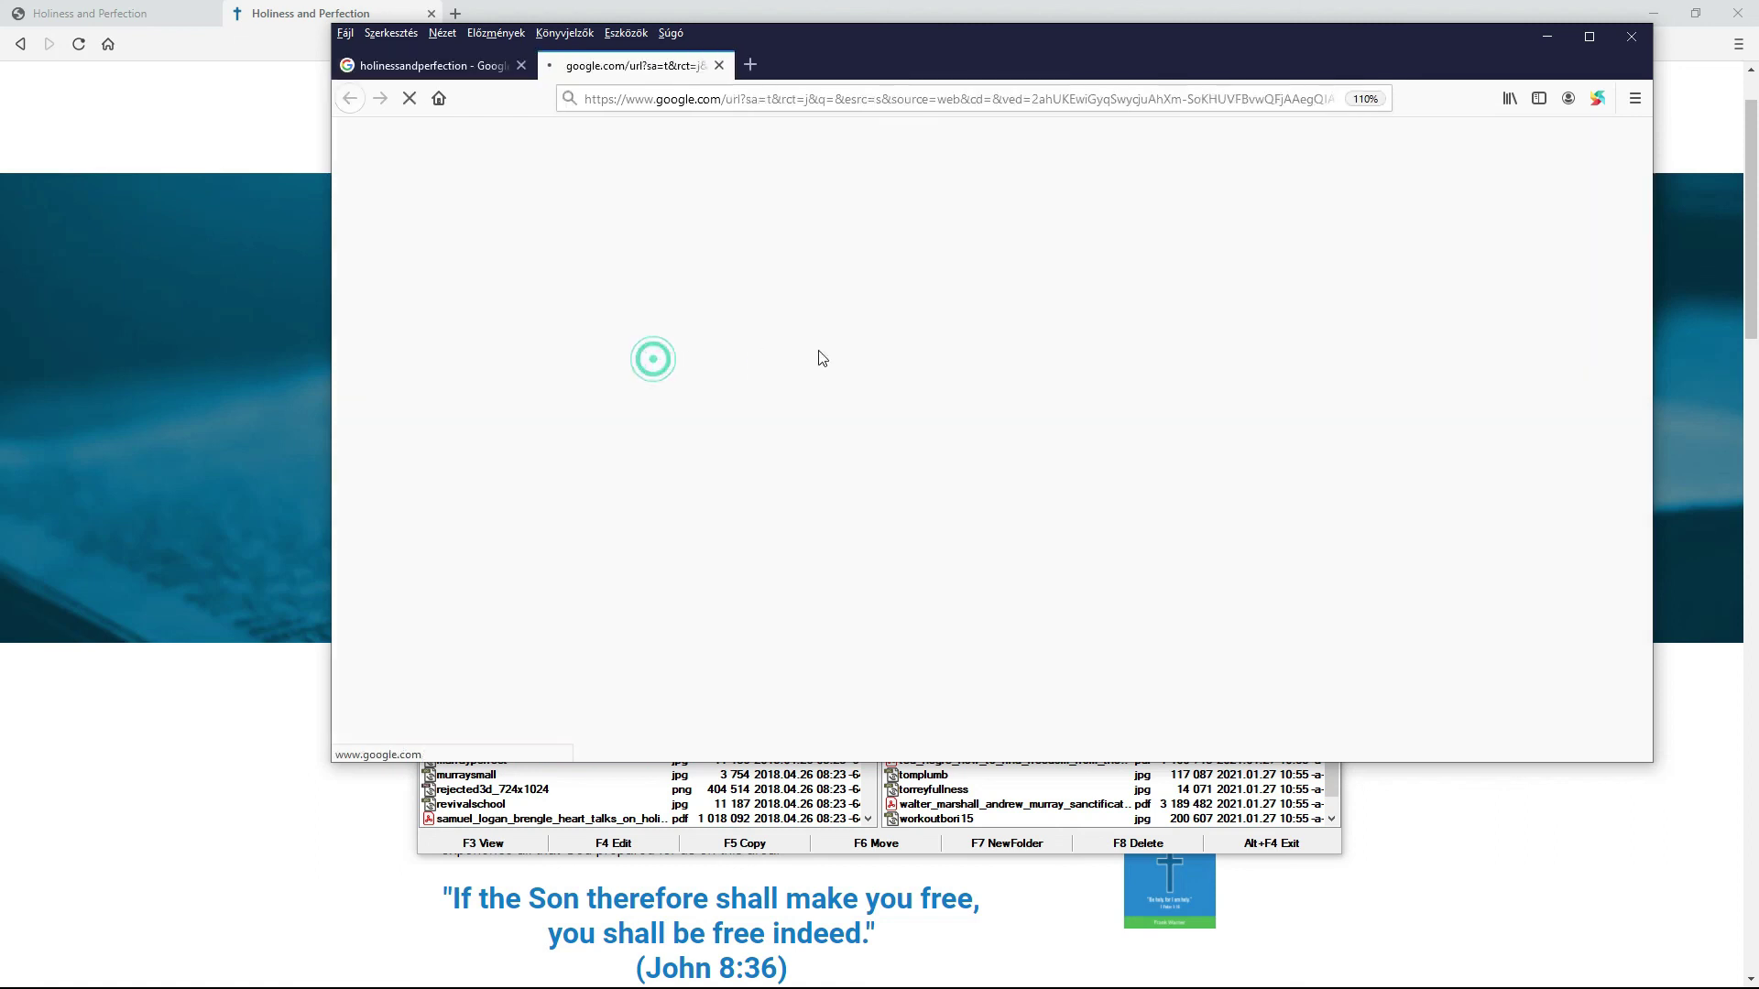
Maximize Firefox and scroll through the fully styled blue-banner home page.
left_click(1589, 35)
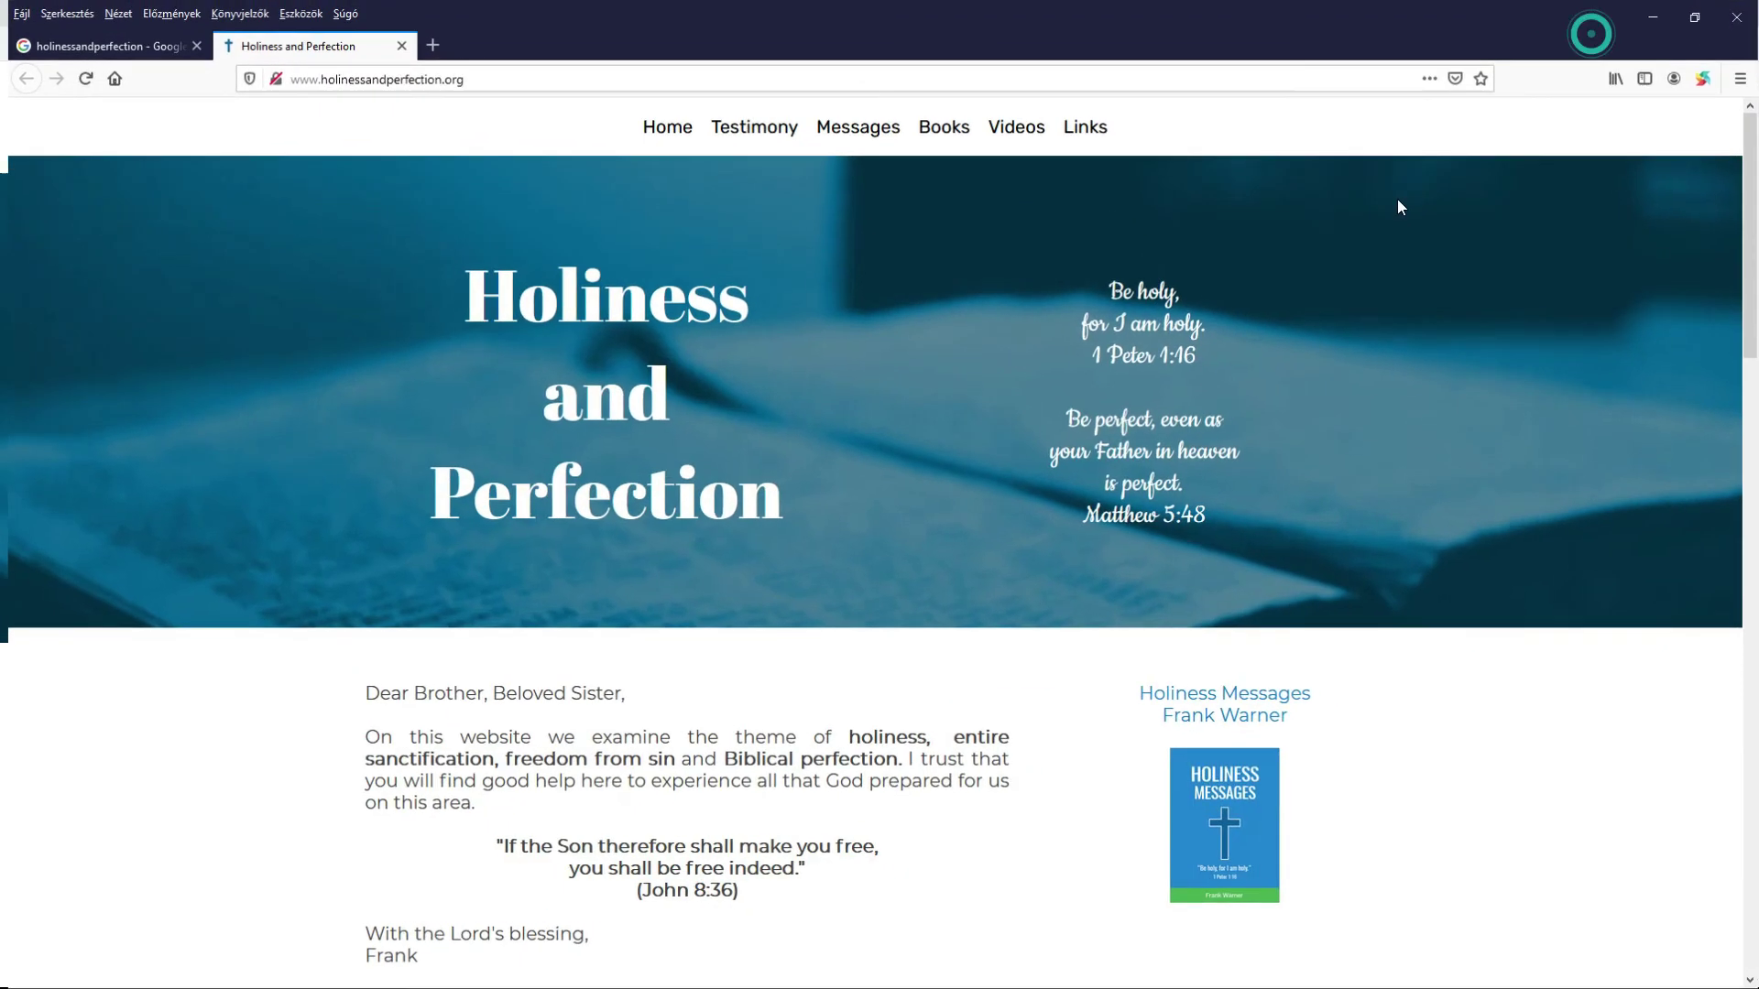
scroll(1227, 305, "down", 5)
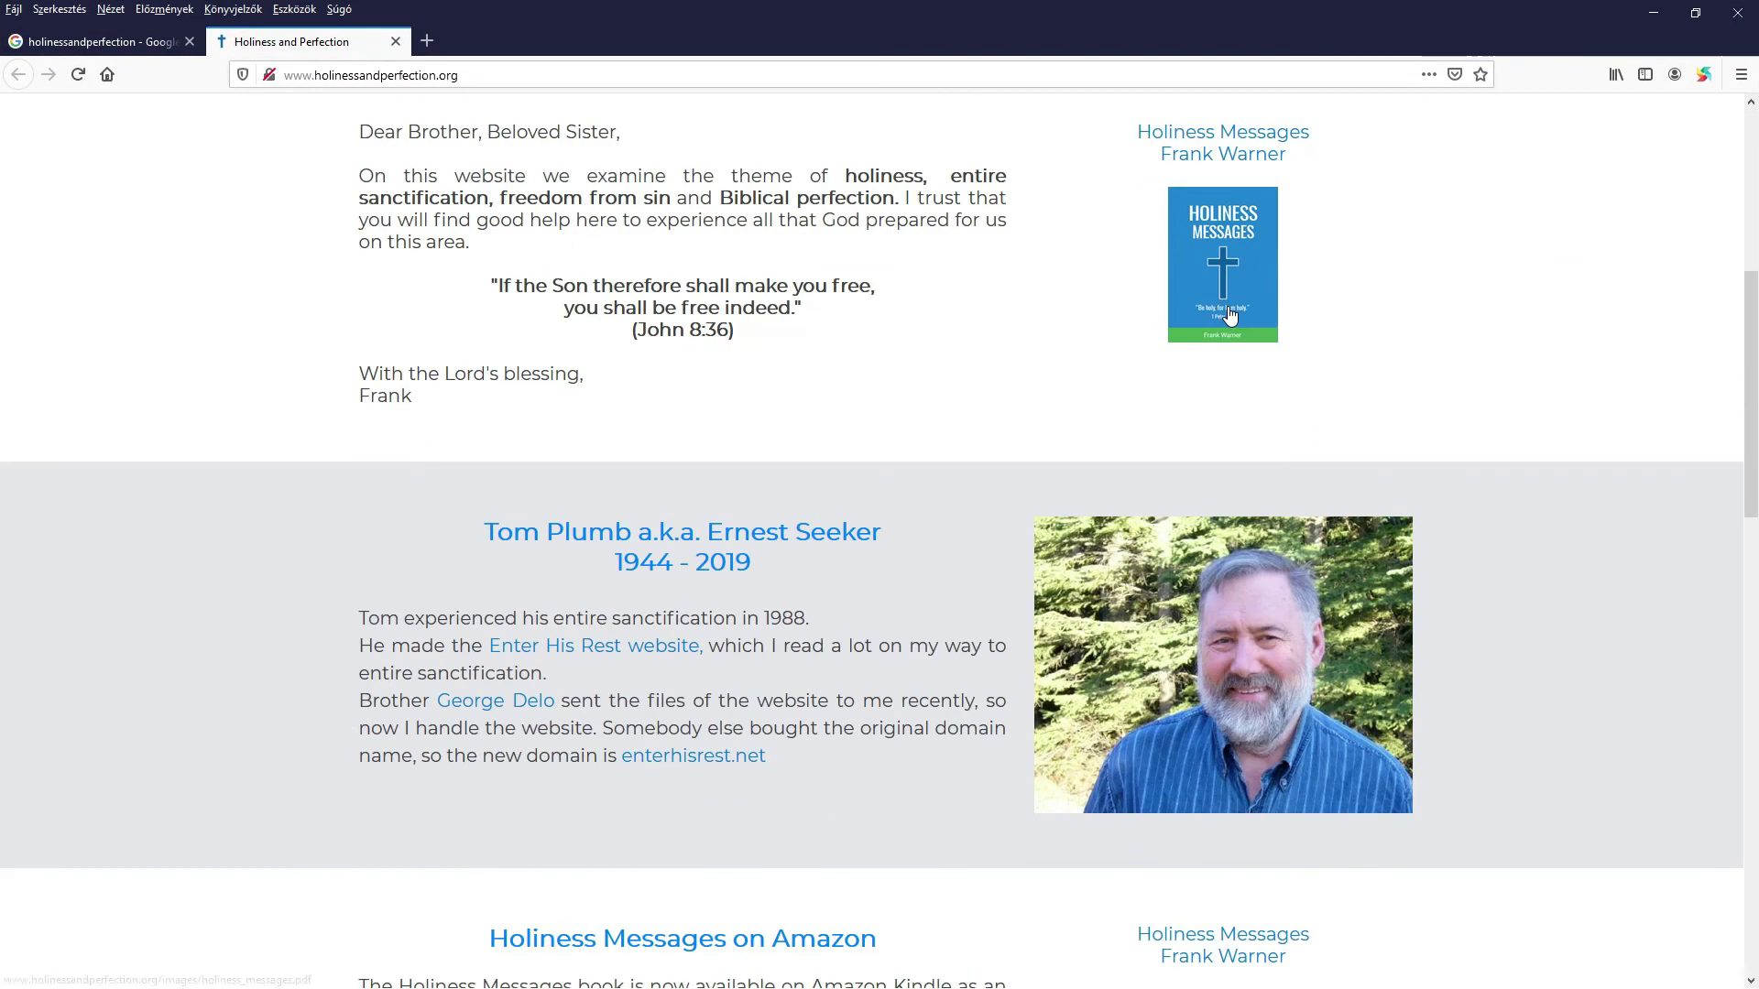
scroll(1229, 315, "down", 13)
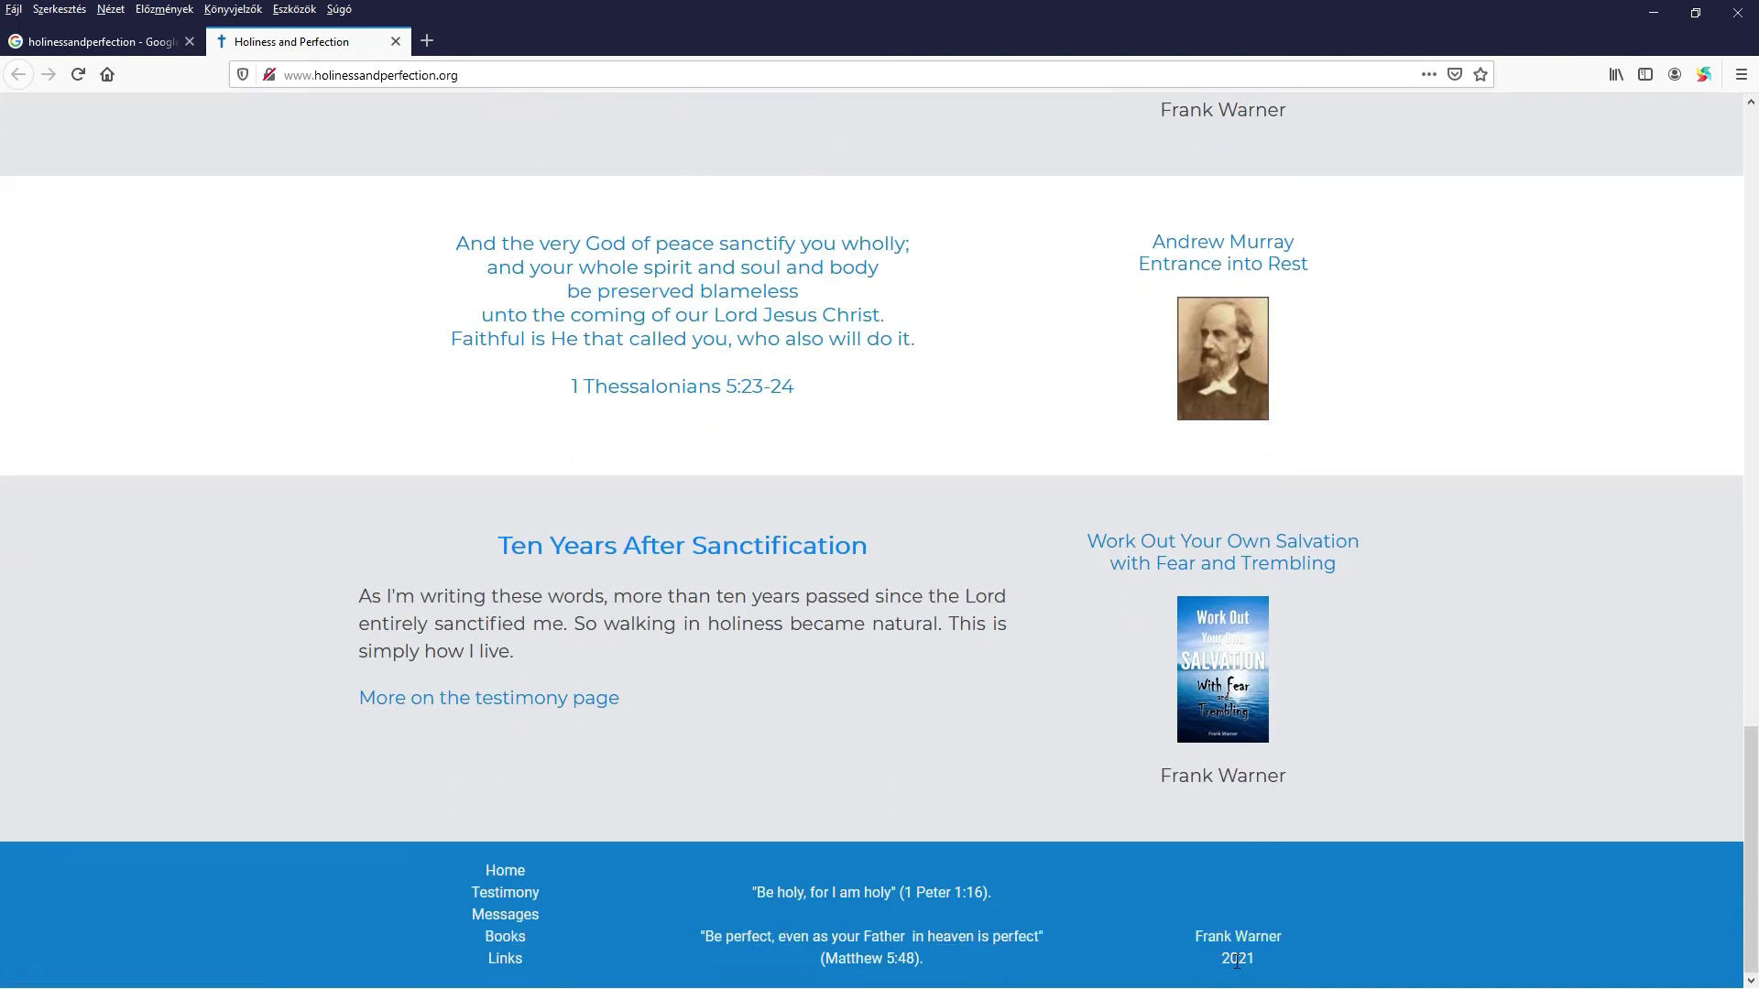
scroll(1013, 569, "up", 20)
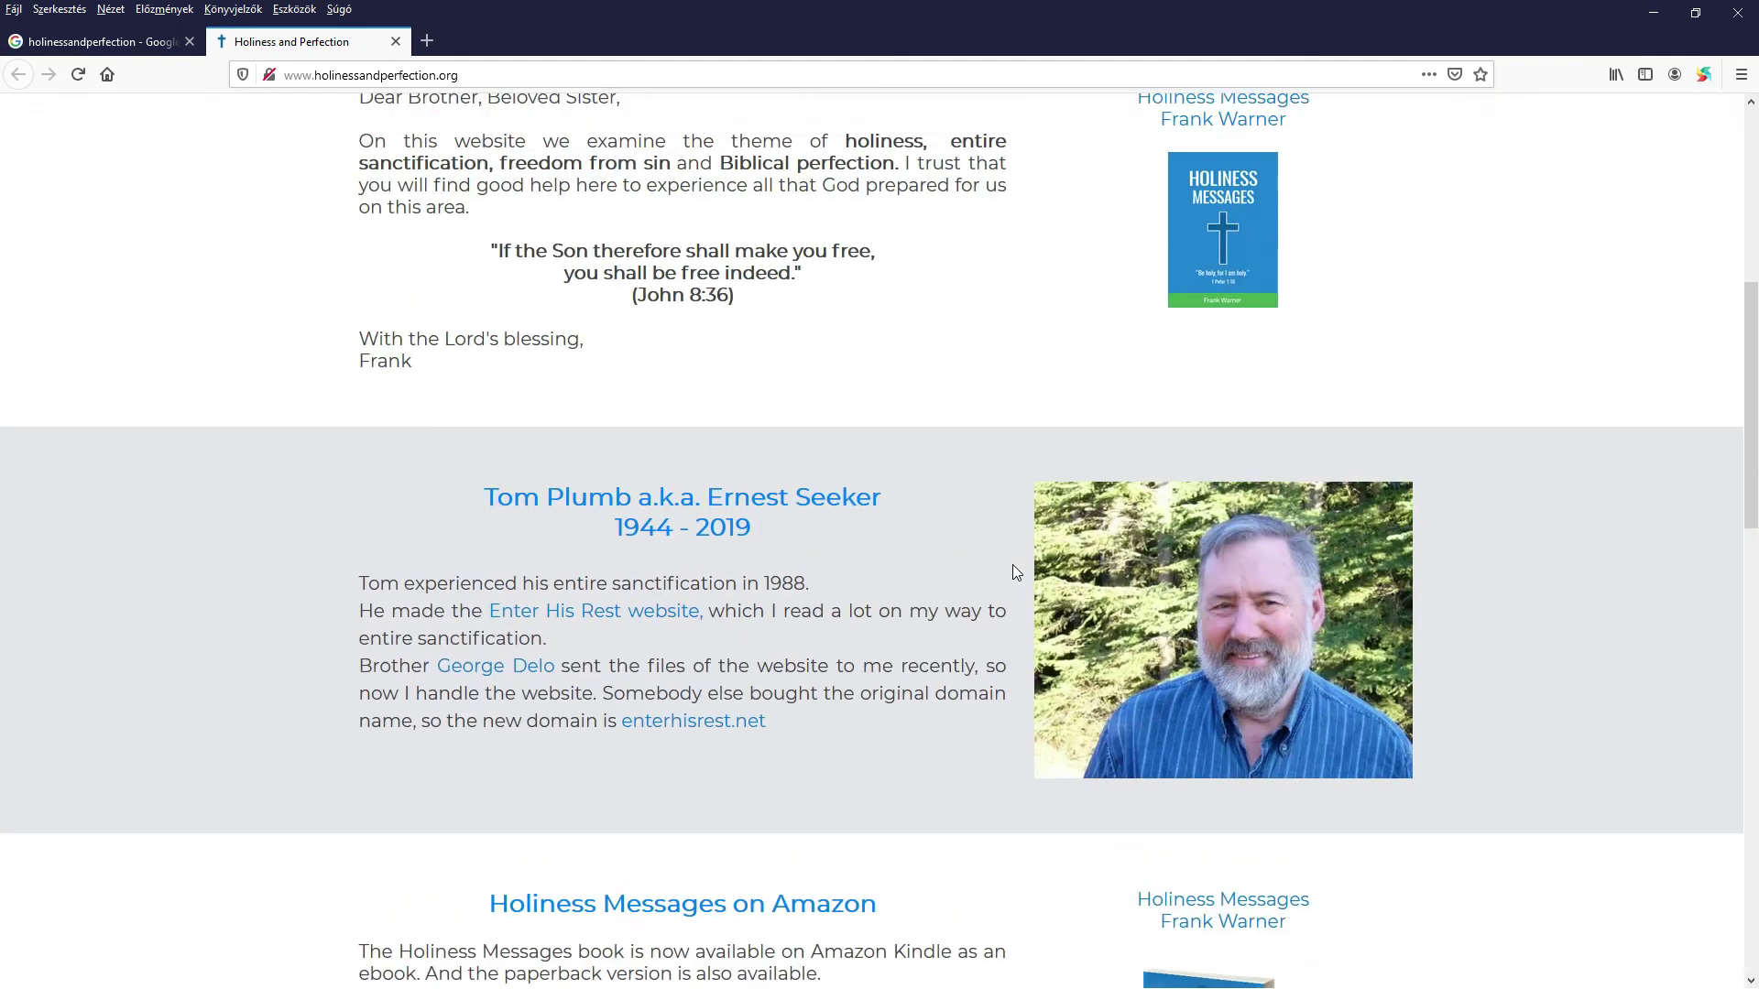
key("alt+Tab")
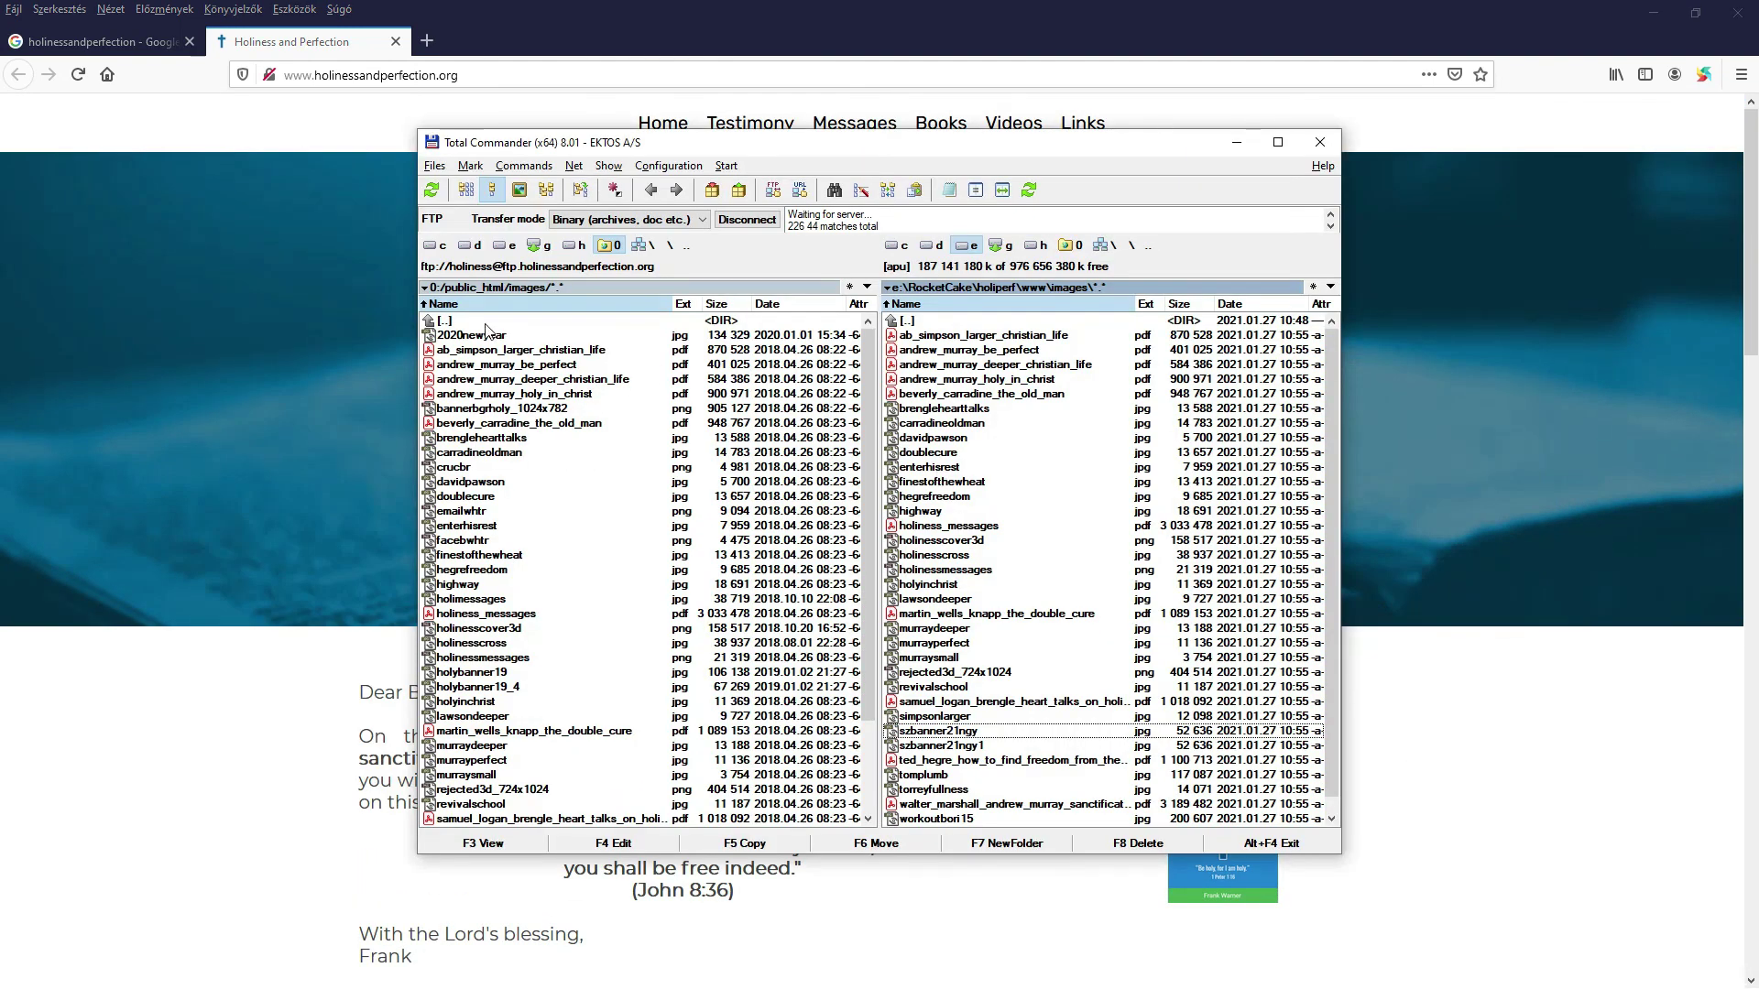
Go up from images to public_html on the server, then disconnect from FTP.
double_click(485, 323)
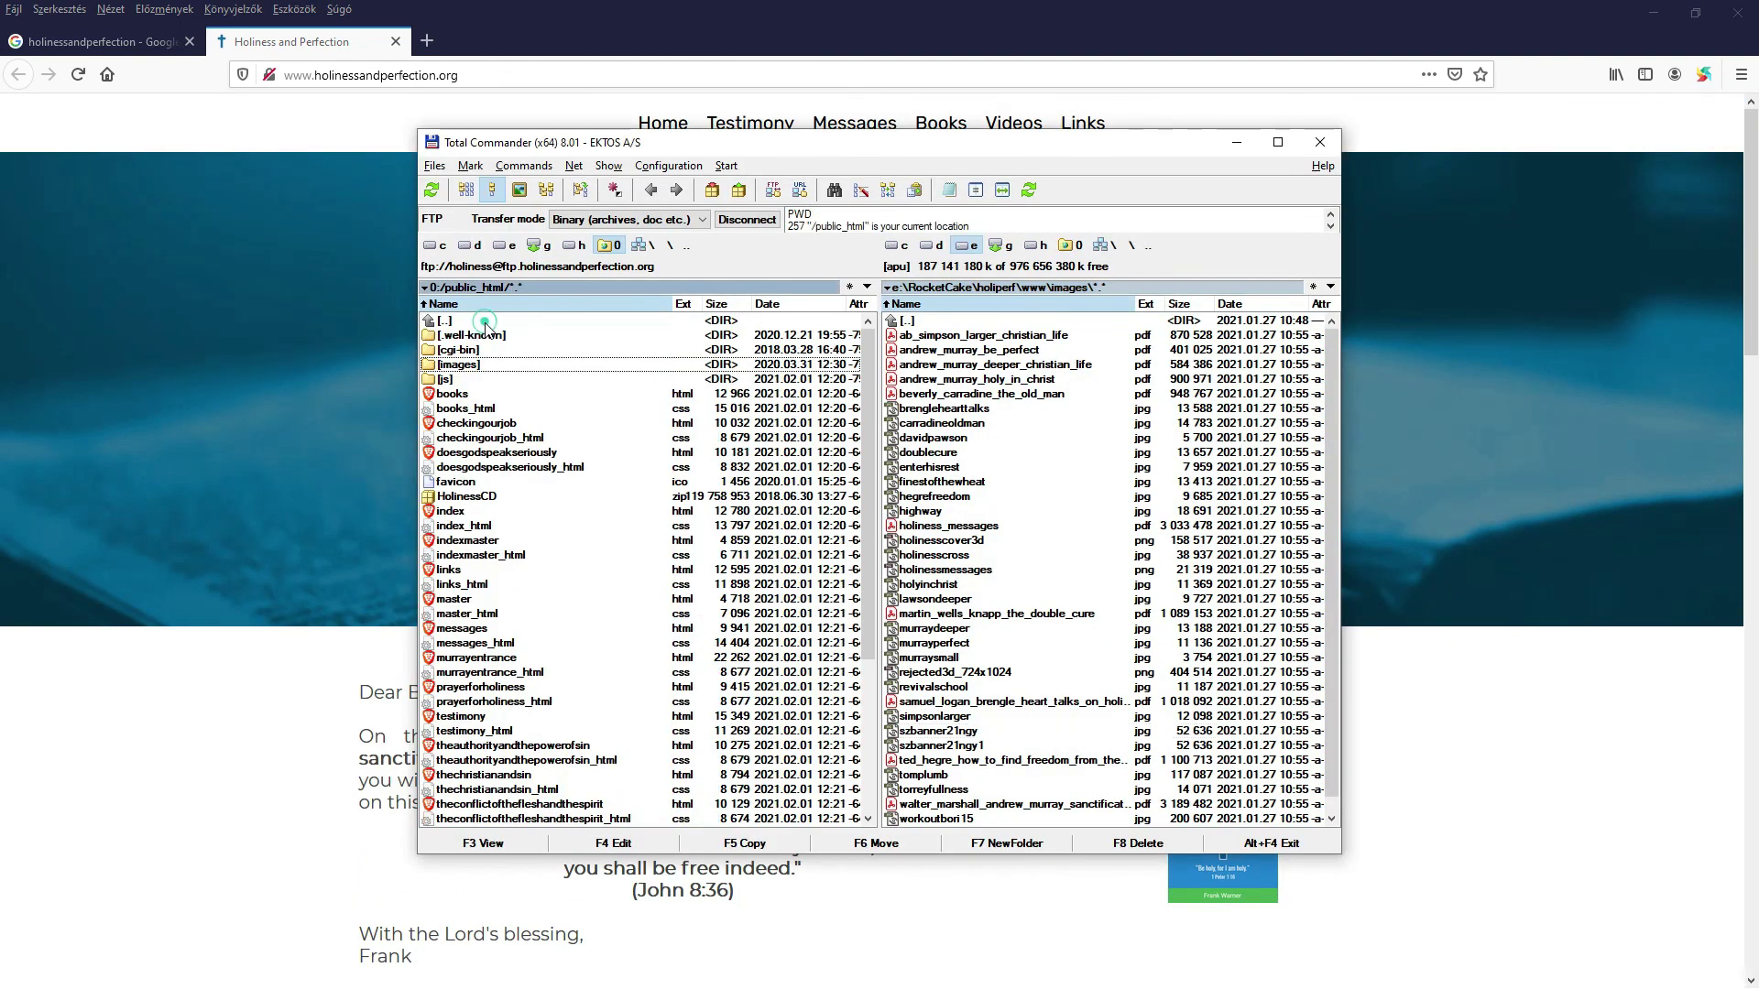
left_click(747, 219)
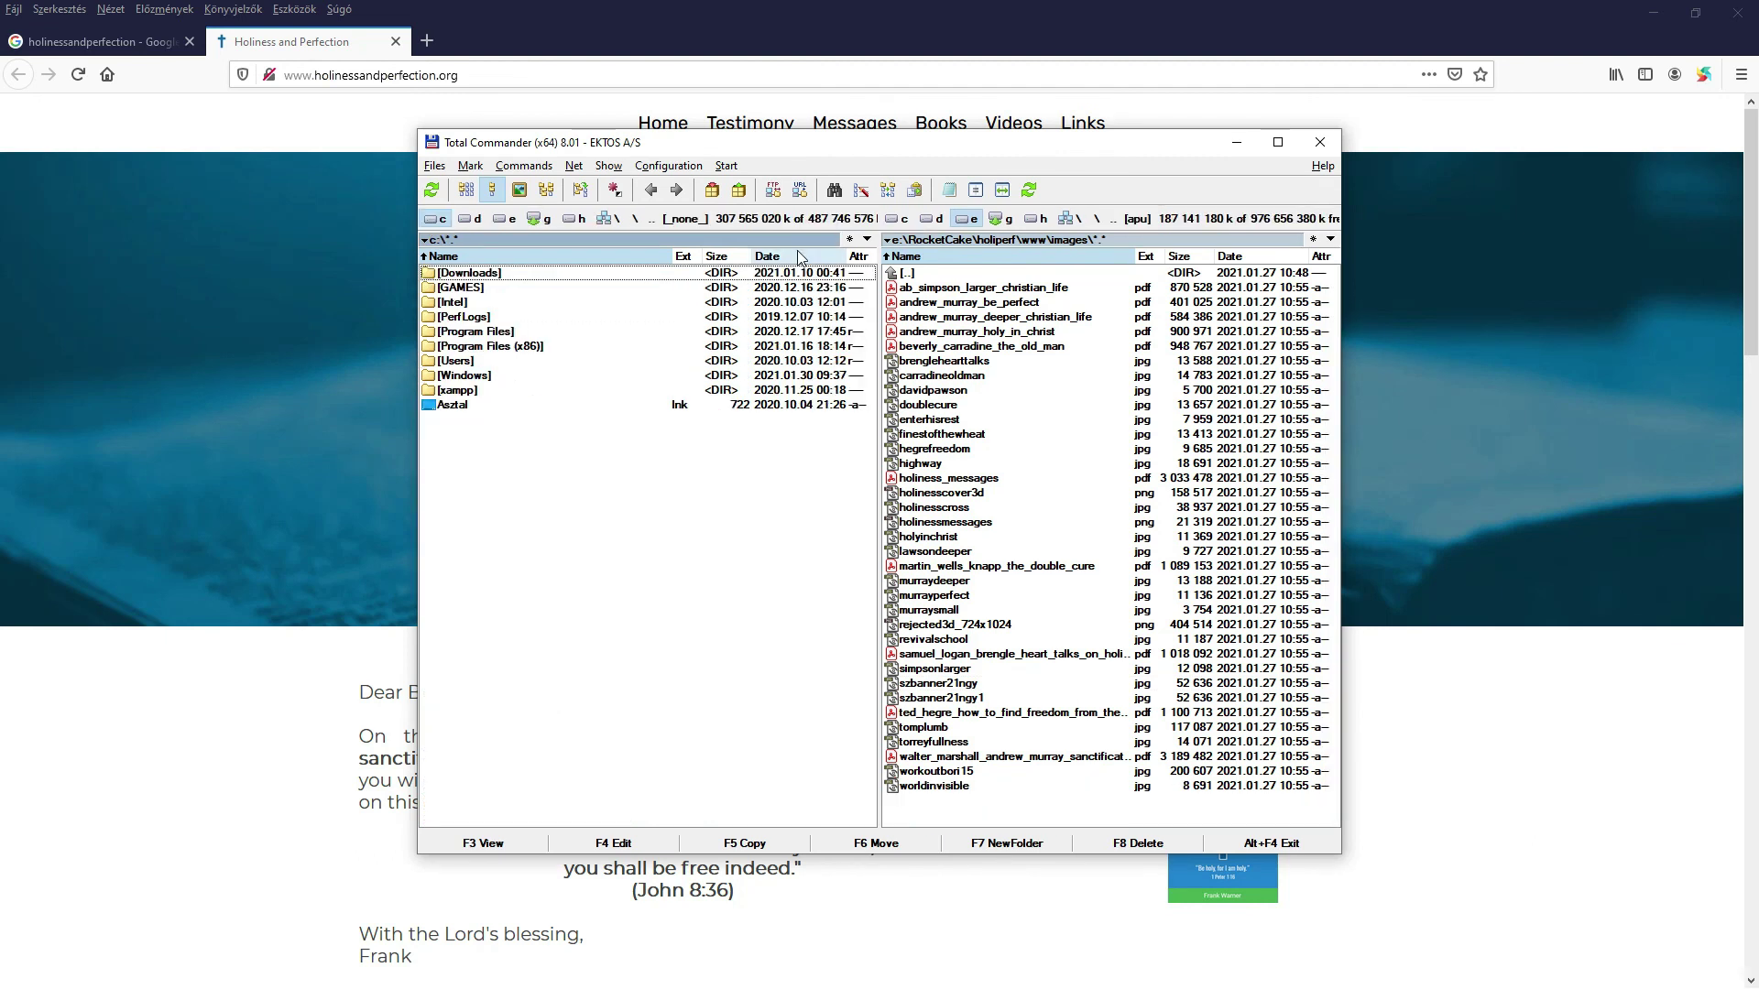